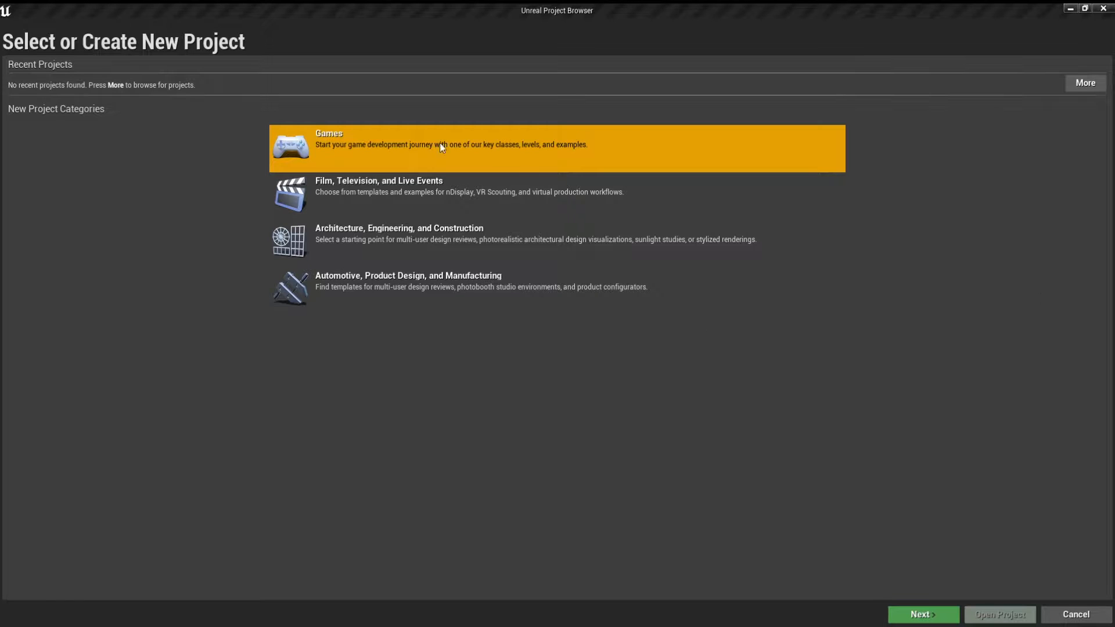
# - Choose the Blank template in the Games category and keep the project on Blueprint, Maximum Quality and Raytracing Disabled
pyautogui.click(923, 615)
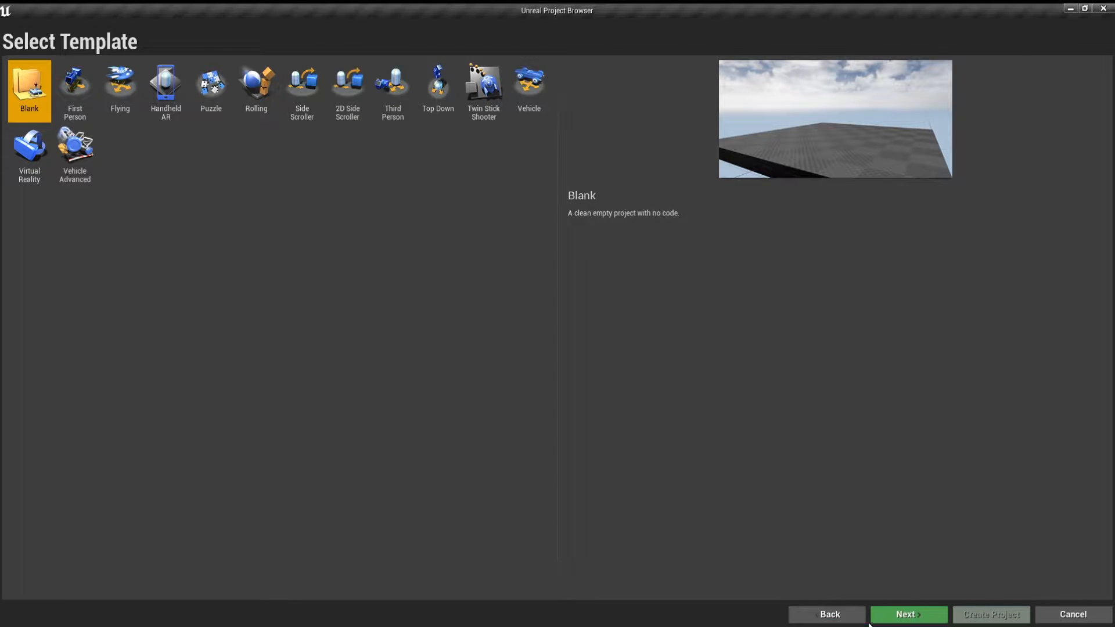
pyautogui.click(889, 616)
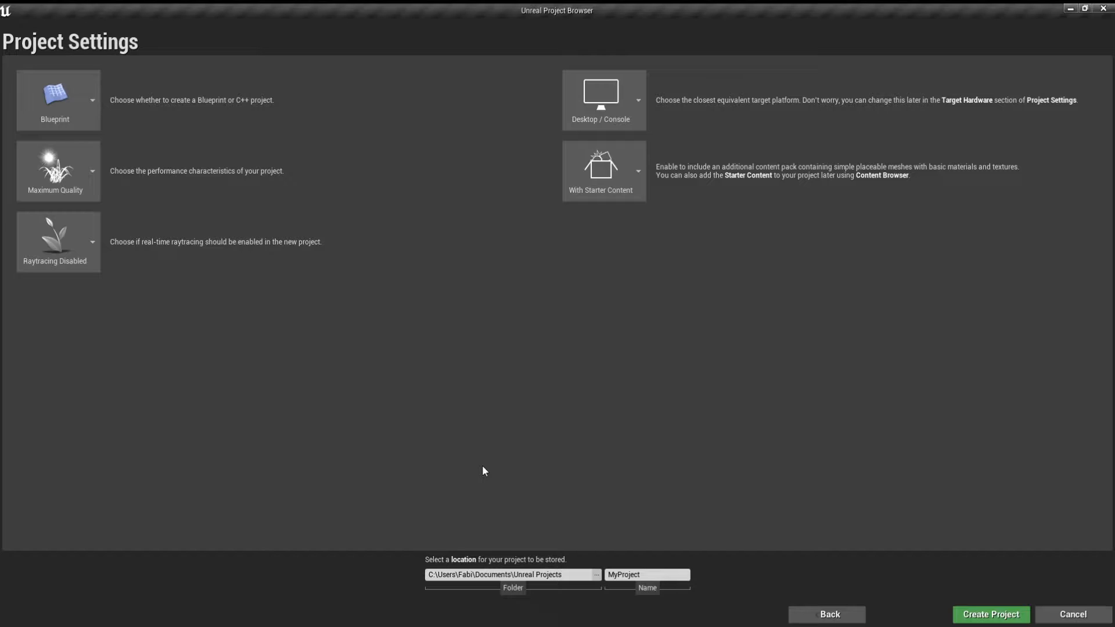
pyautogui.click(92, 102)
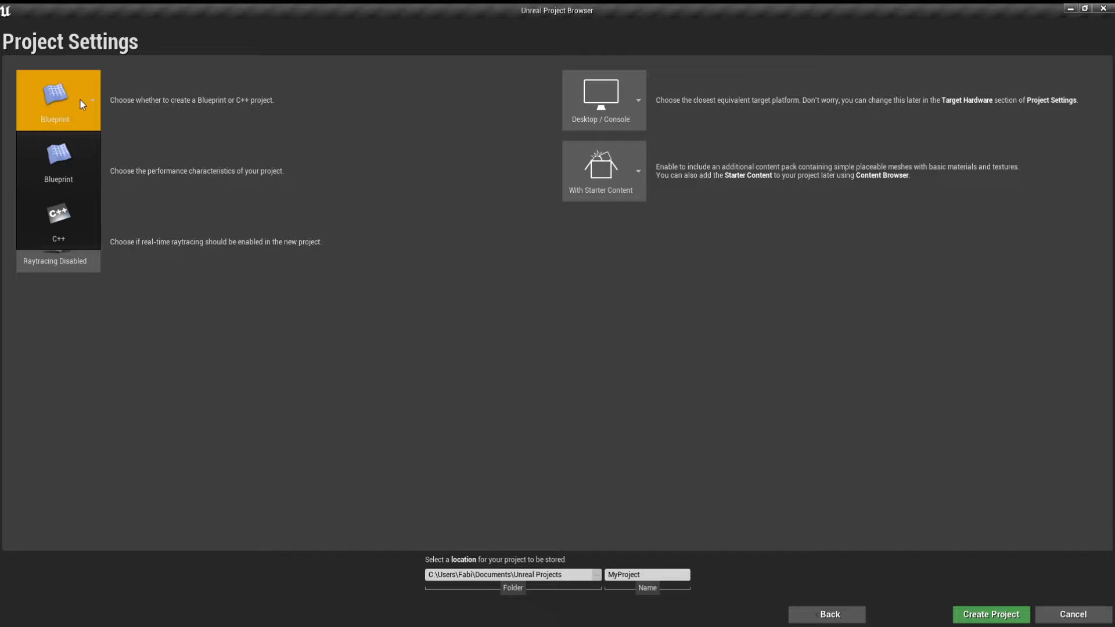
pyautogui.click(331, 453)
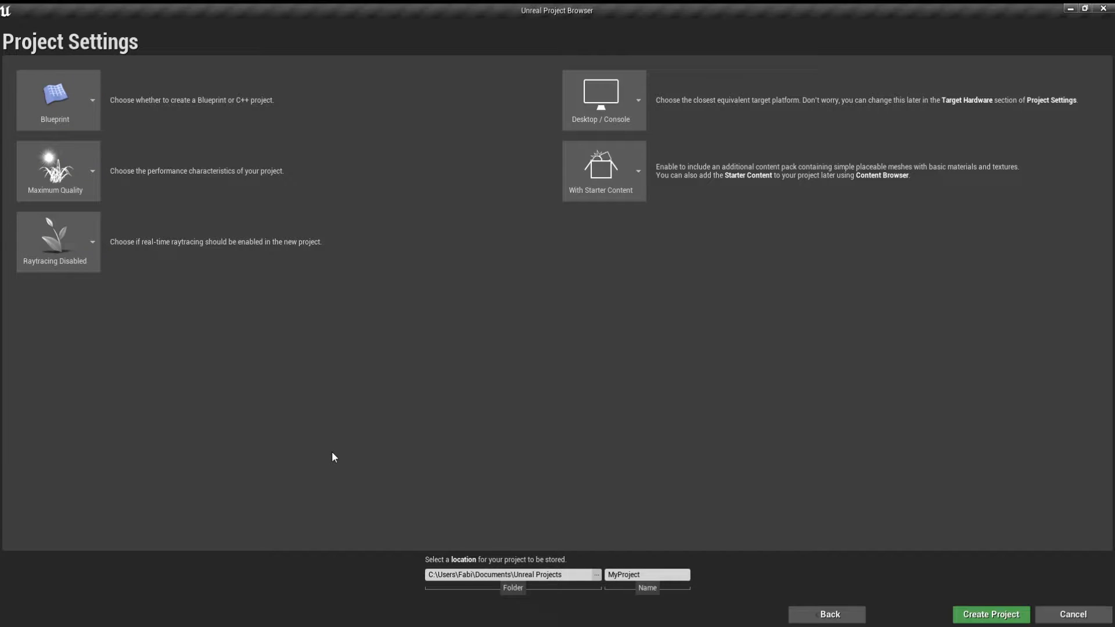
pyautogui.click(79, 190)
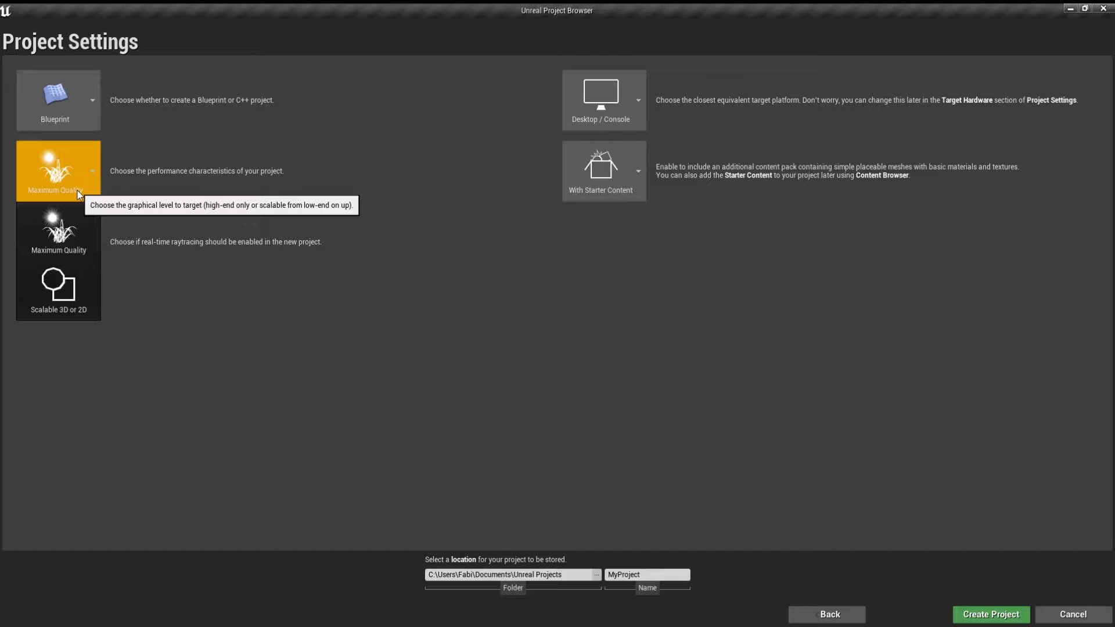
pyautogui.click(198, 290)
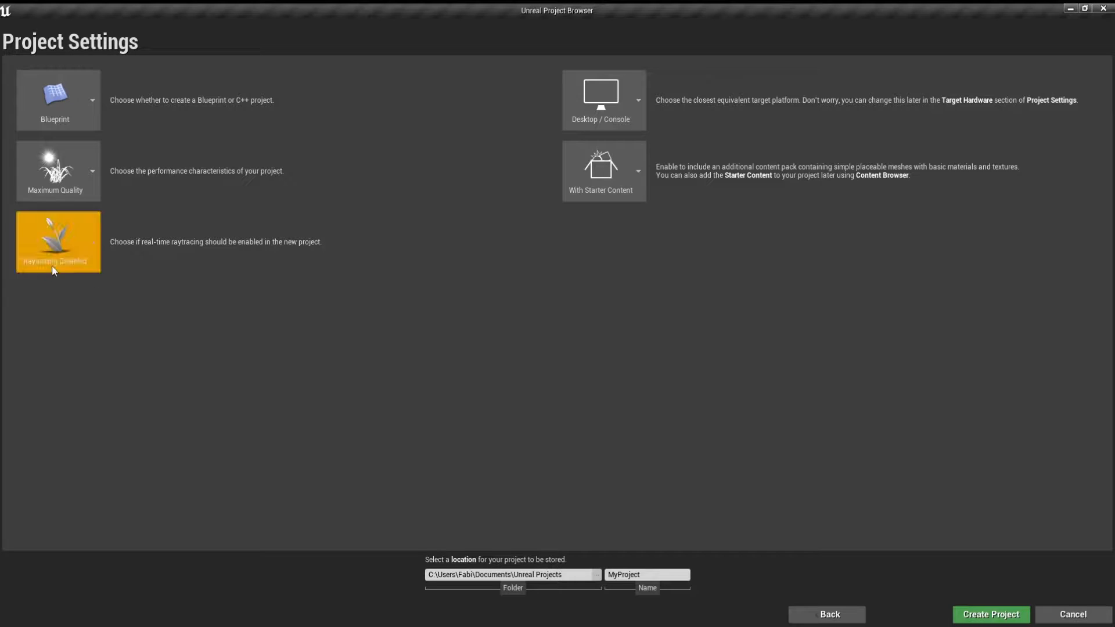
pyautogui.click(58, 244)
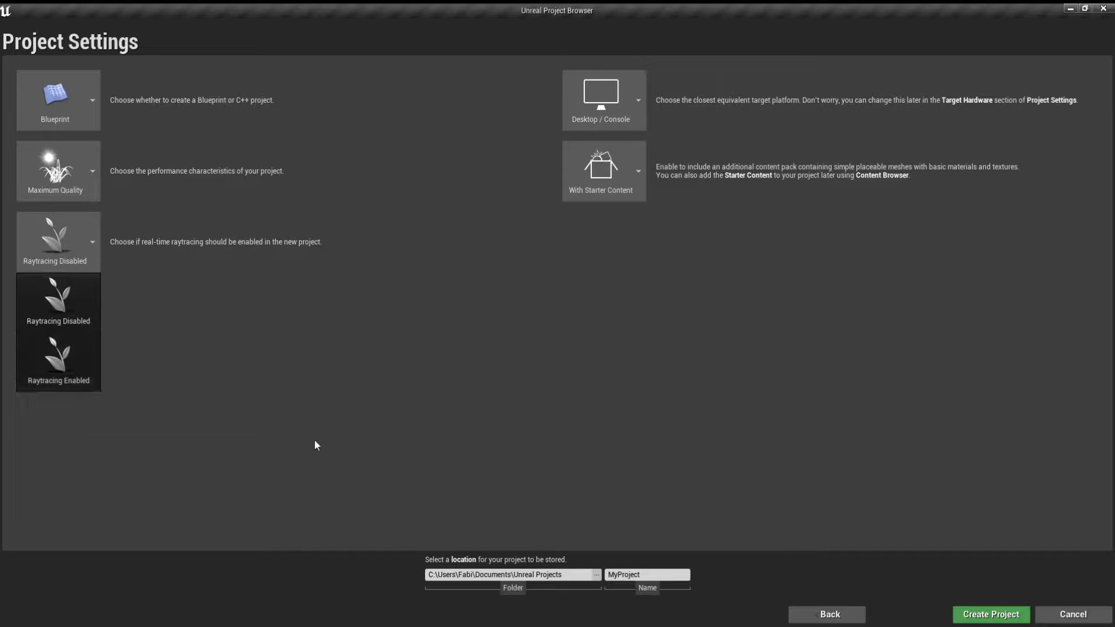
pyautogui.click(440, 361)
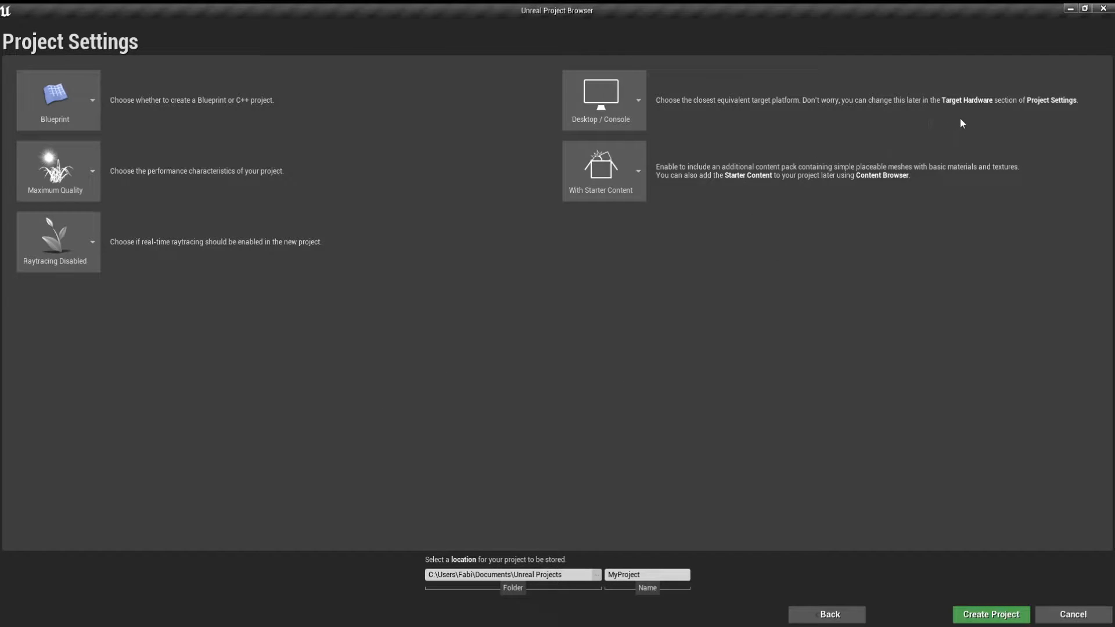
# - Target the project at Desktop / Console and include it With Starter Content
pyautogui.click(594, 108)
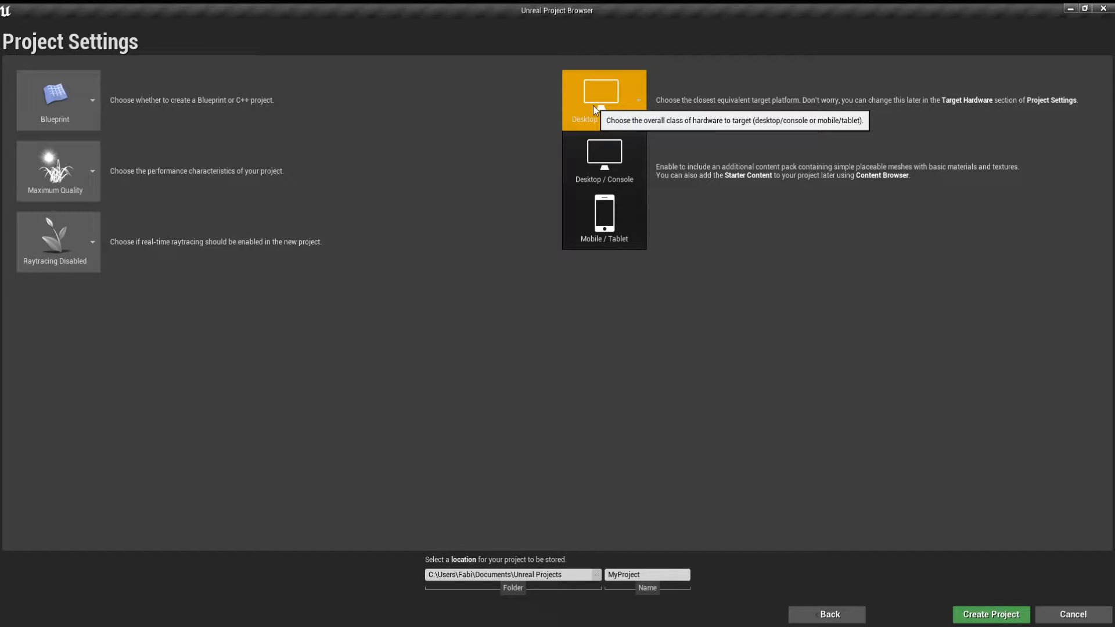
pyautogui.click(608, 159)
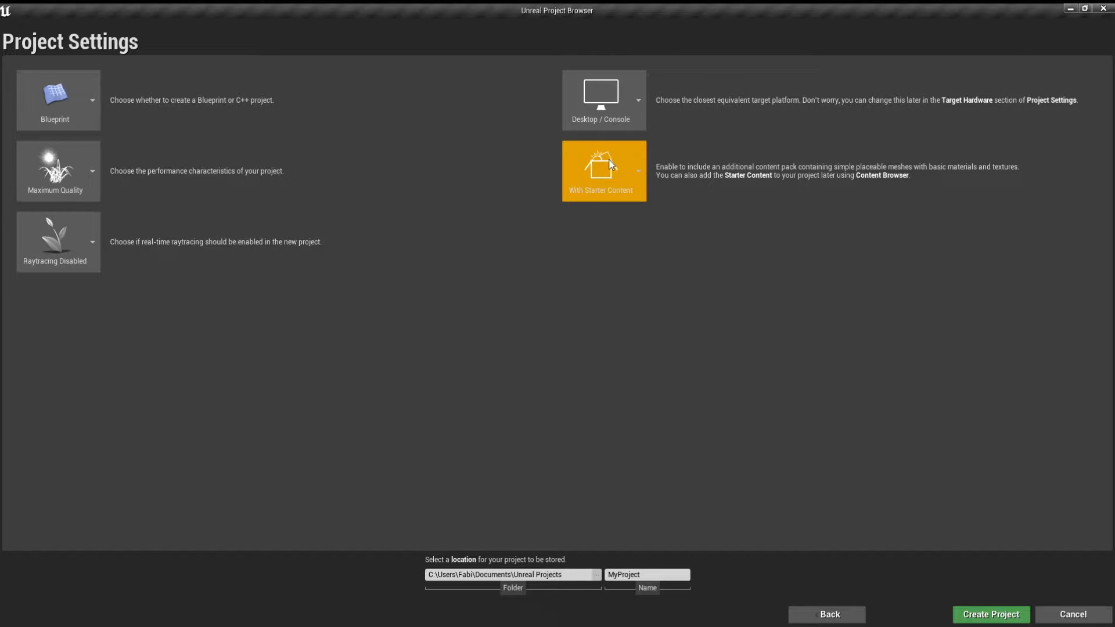
pyautogui.click(609, 159)
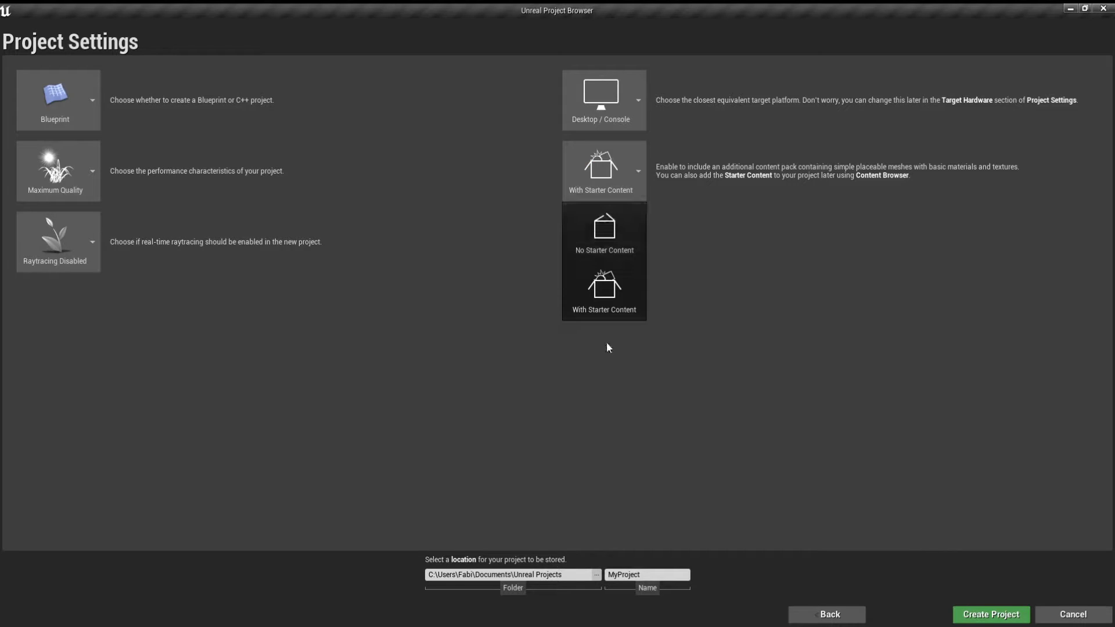
pyautogui.click(608, 279)
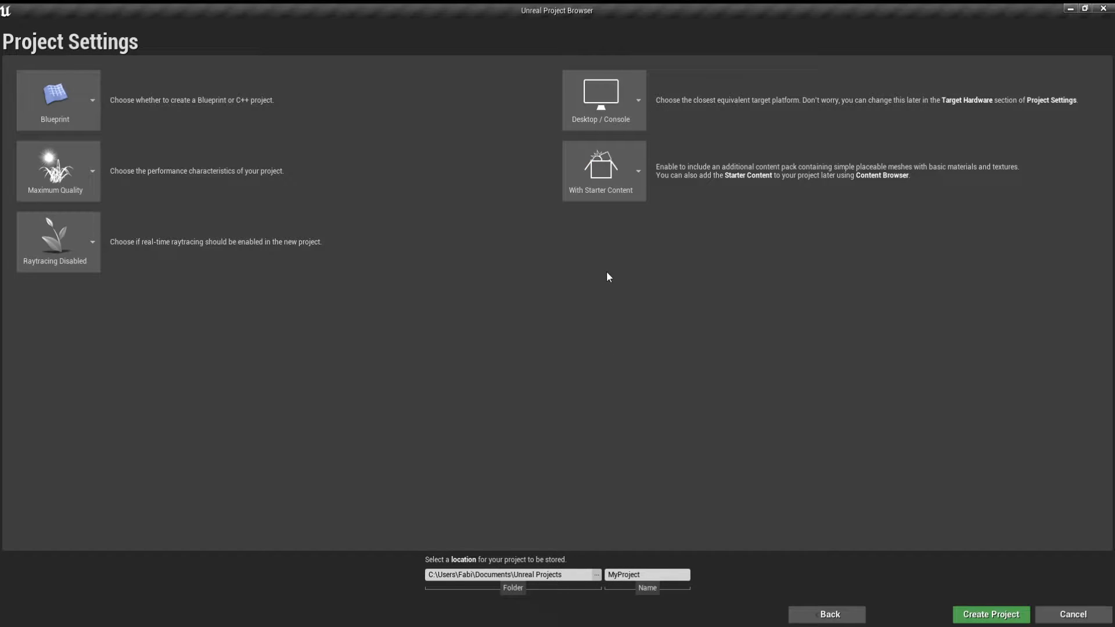
# - Name the project Tut1 and create it in the default Unreal Projects folder
pyautogui.doubleClick(656, 575)
pyautogui.write('Tut 1')
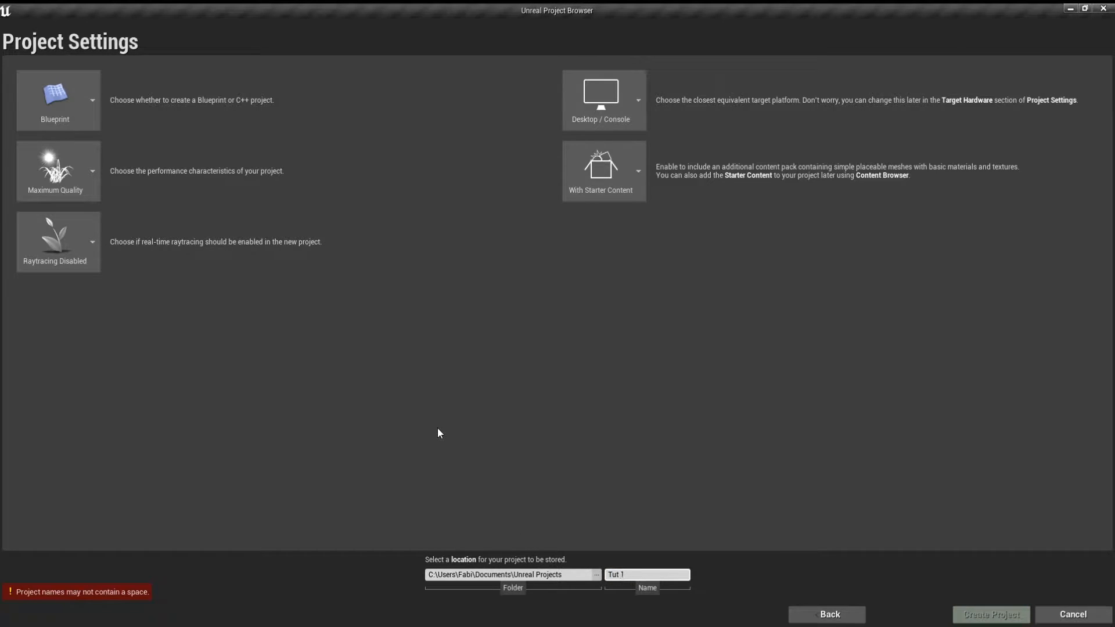
pyautogui.press('Left')
pyautogui.press('BackSpace')
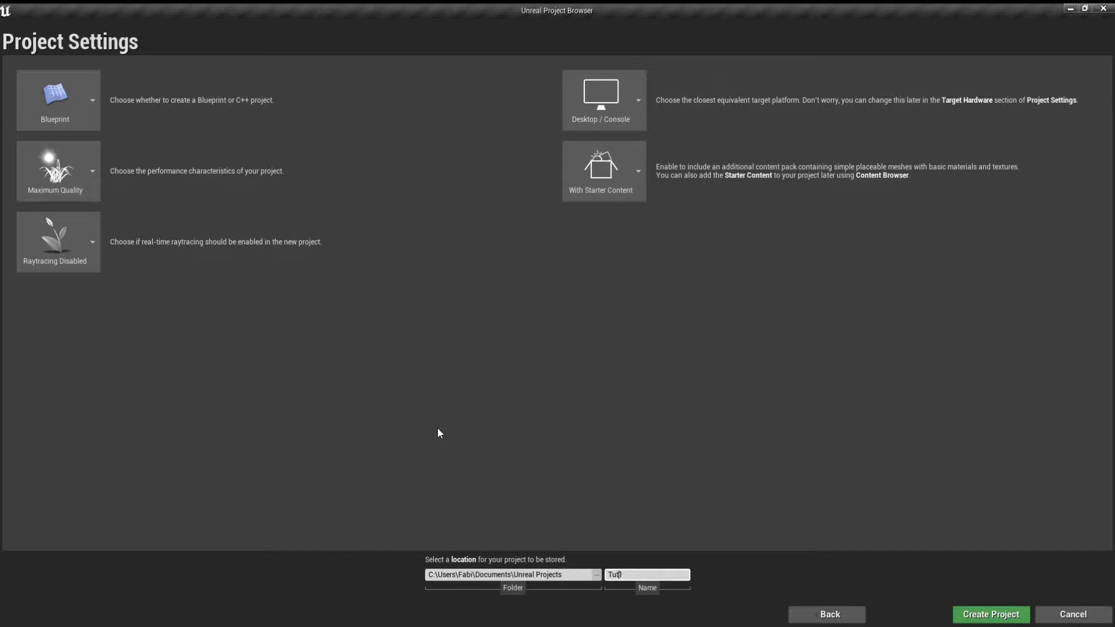
pyautogui.press('Return')
pyautogui.moveTo(427, 576); pyautogui.dragTo(575, 575)
pyautogui.click(643, 457)
pyautogui.click(991, 615)
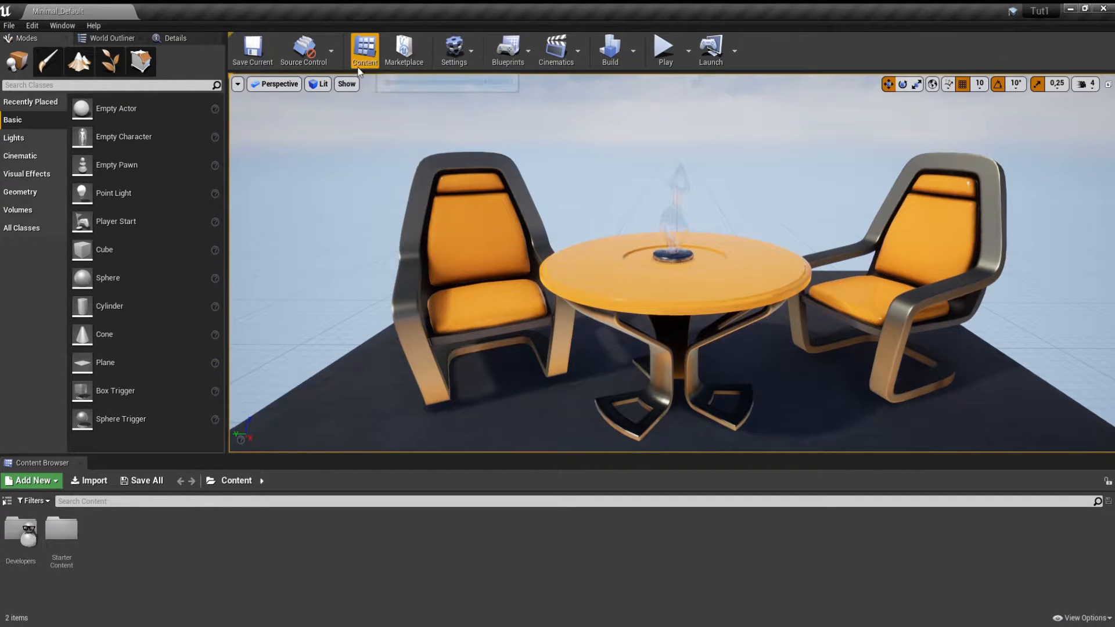
# - Examine the whole default level from a wider angle and the details of its two sphere reflection captures
pyautogui.moveTo(367, 177)
pyautogui.mouseDown(button='right')
pyautogui.moveTo(382, 191)
pyautogui.moveTo(368, 176)
pyautogui.mouseUp(button='right')
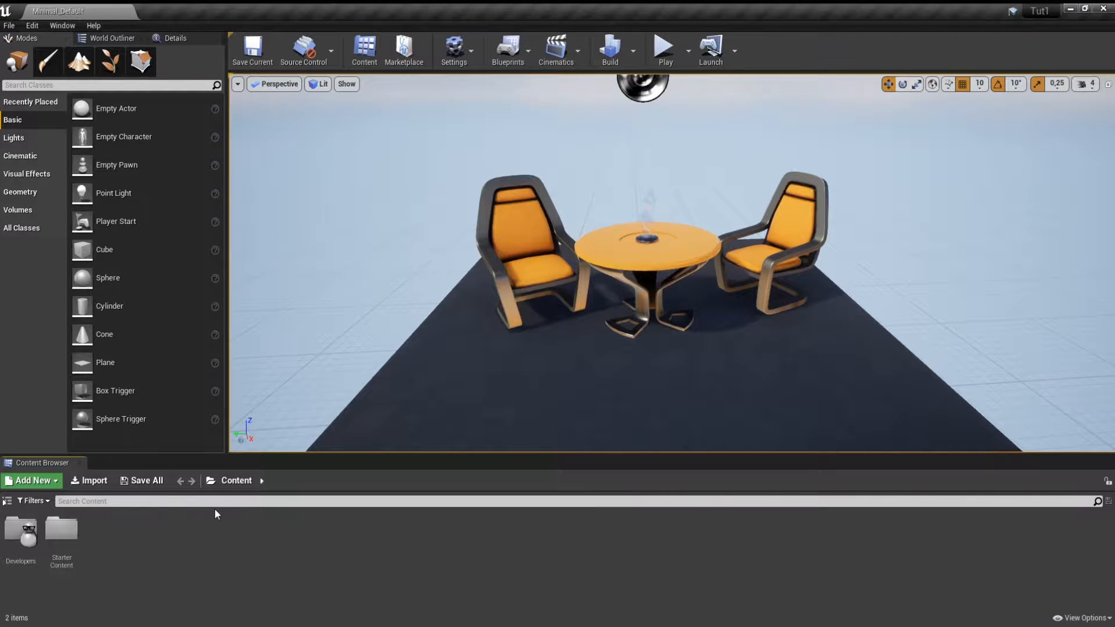
pyautogui.moveTo(583, 395); pyautogui.dragTo(784, 372, button='right')
pyautogui.press('s')
pyautogui.press('a')
pyautogui.press('s')
pyautogui.press('w')
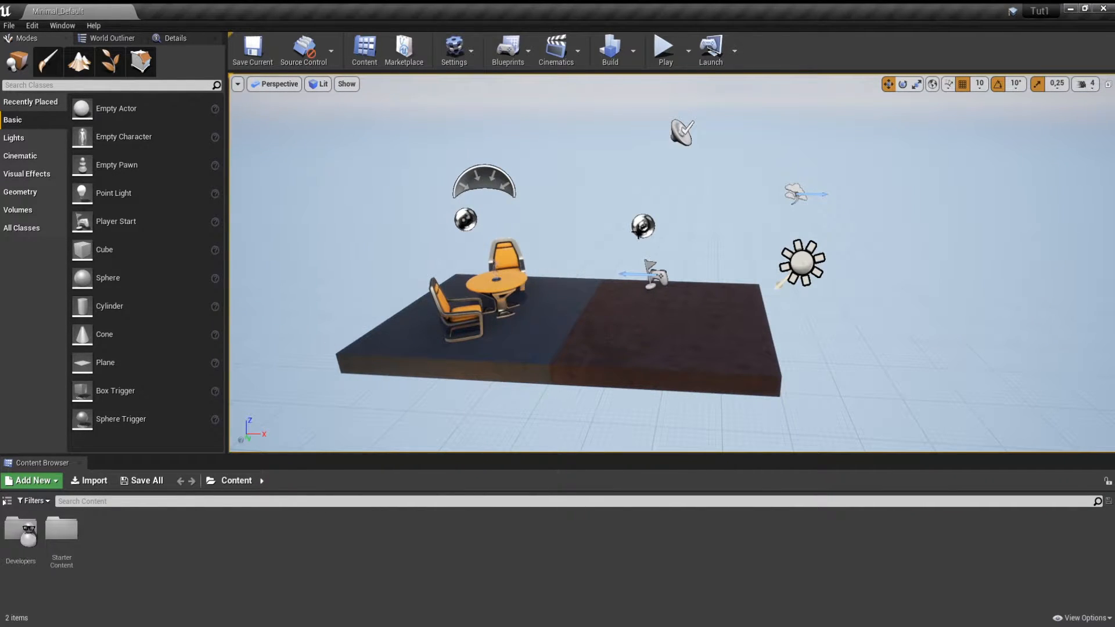
pyautogui.click(639, 226)
pyautogui.click(175, 37)
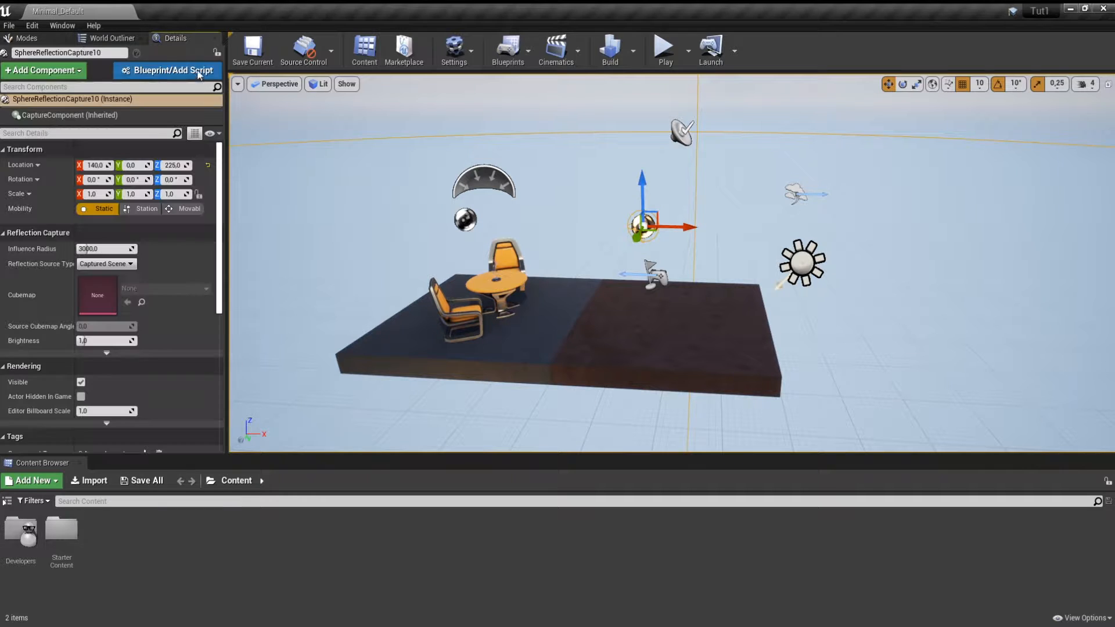
pyautogui.moveTo(303, 192); pyautogui.dragTo(318, 210, button='right')
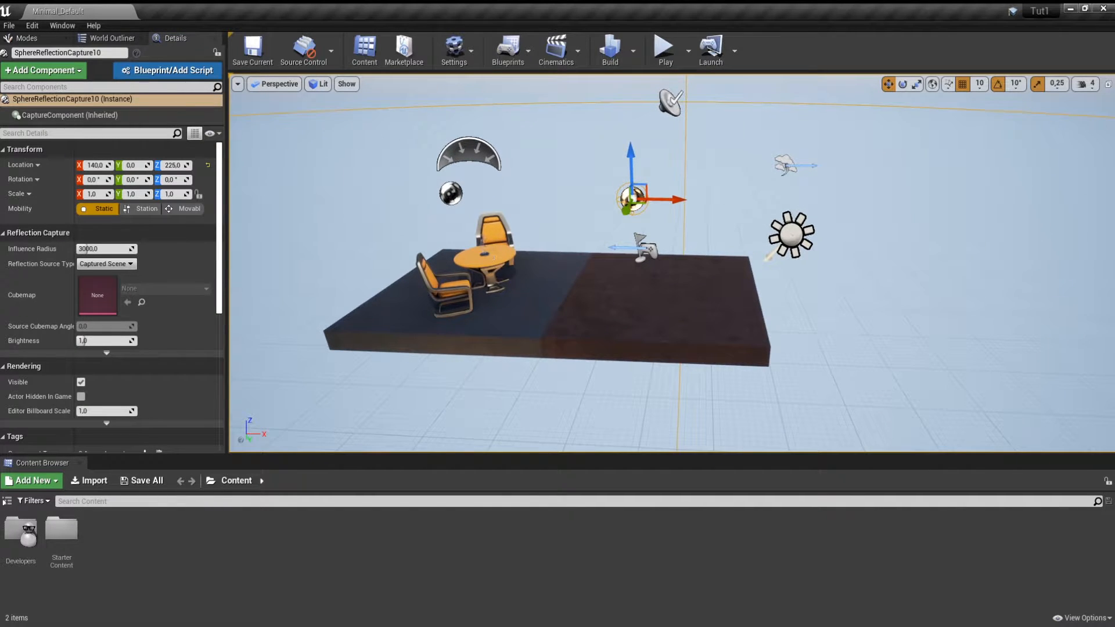
pyautogui.click(485, 255)
pyautogui.click(451, 194)
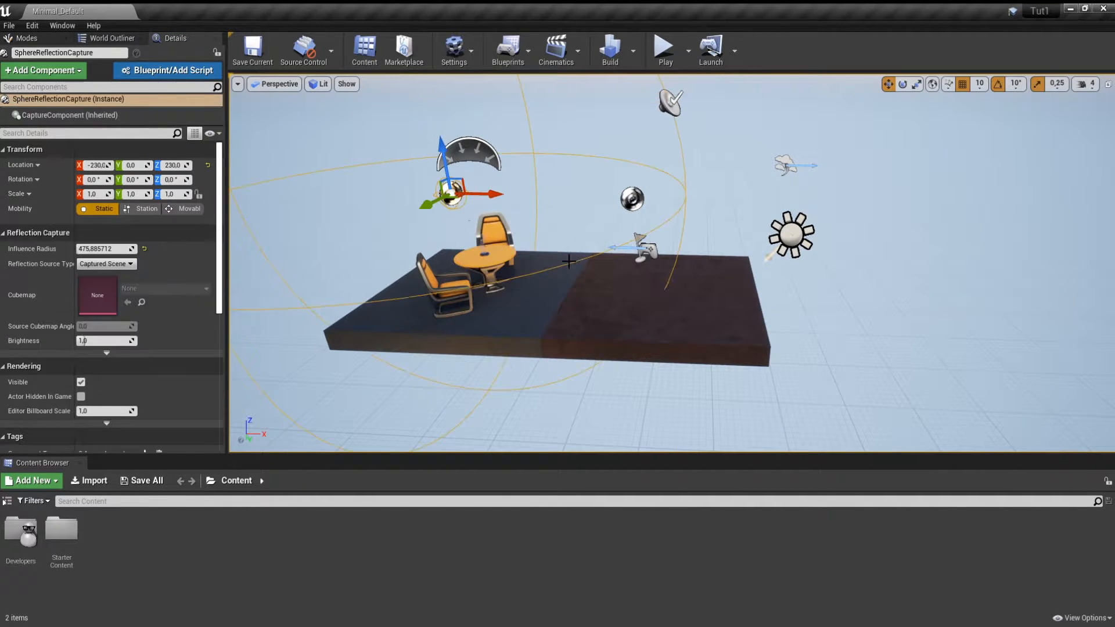
pyautogui.click(625, 202)
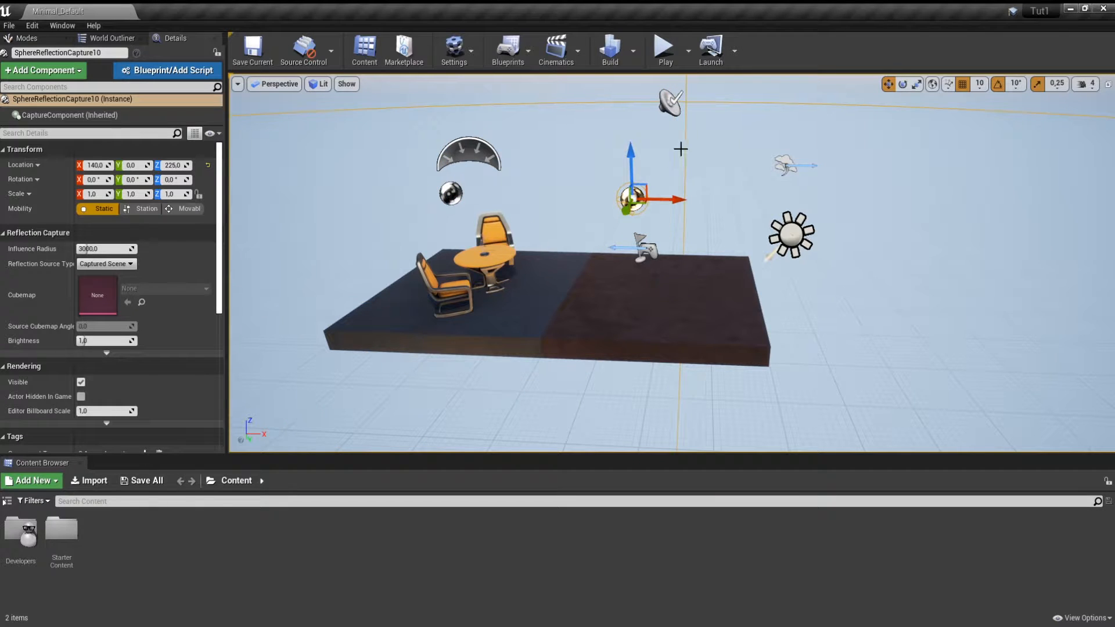
# - Delete the Starter_Background_Cue sound and both sphere reflection captures from the level
pyautogui.click(672, 104)
pyautogui.click(672, 103)
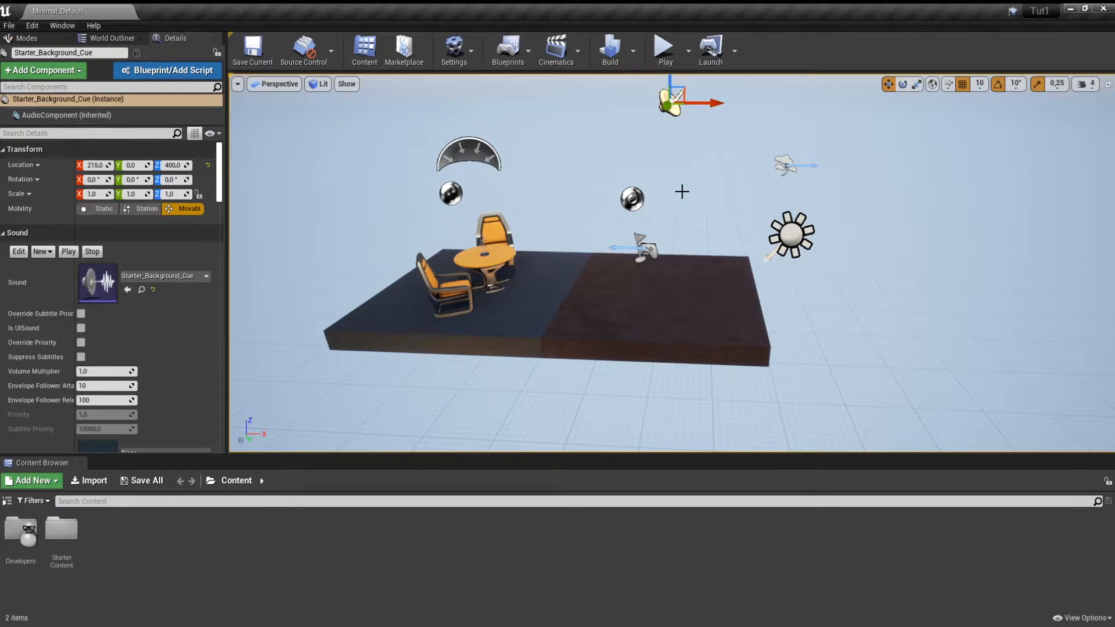
pyautogui.hotkey('ctrl', 'z')
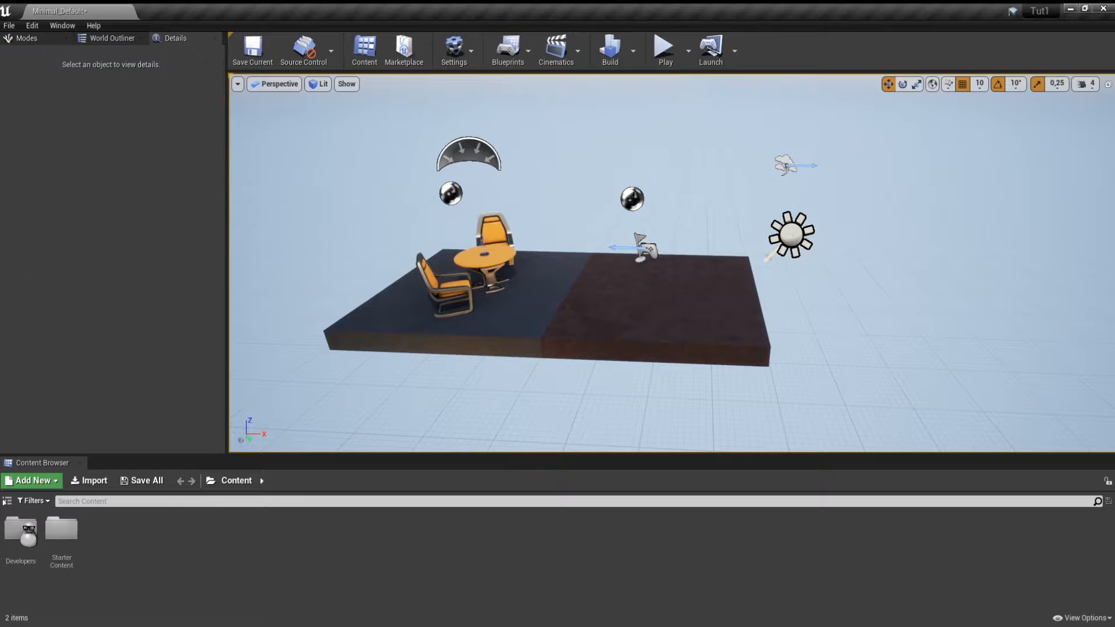
pyautogui.hotkey('ctrl', 'z')
pyautogui.press('Delete')
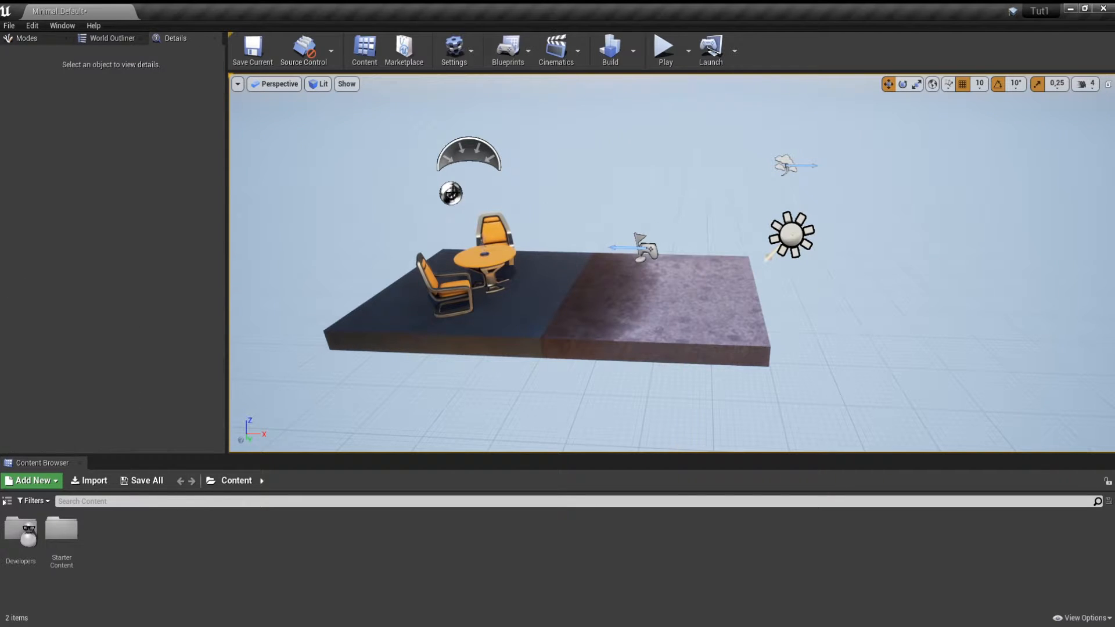
pyautogui.click(441, 191)
pyautogui.press('Delete')
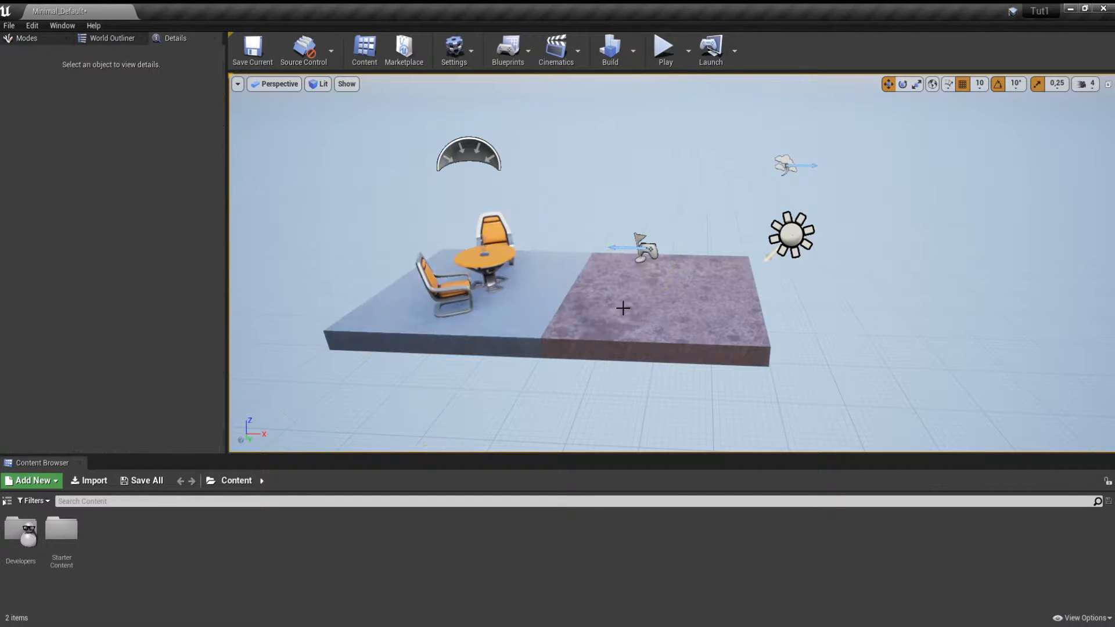
# - Delete both floor sections and the front chair from the level
pyautogui.click(619, 335)
pyautogui.press('Delete')
pyautogui.click(514, 310)
pyautogui.press('Delete')
pyautogui.click(459, 288)
pyautogui.press('Delete')
pyautogui.click(521, 286)
pyautogui.press('Delete')
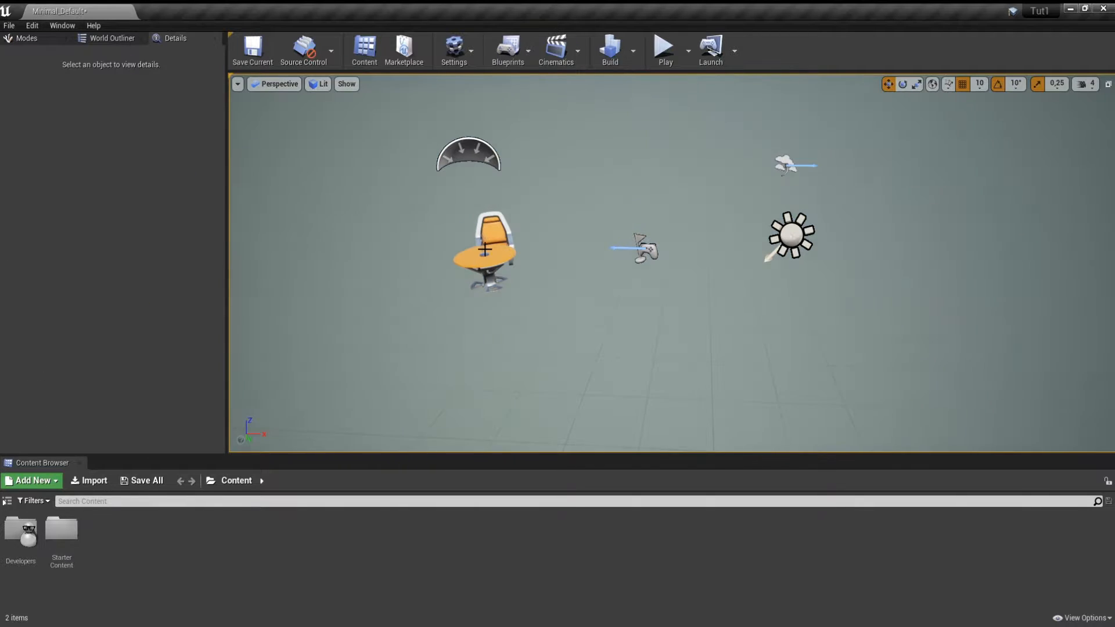
pyautogui.hotkey('ctrl', 'z')
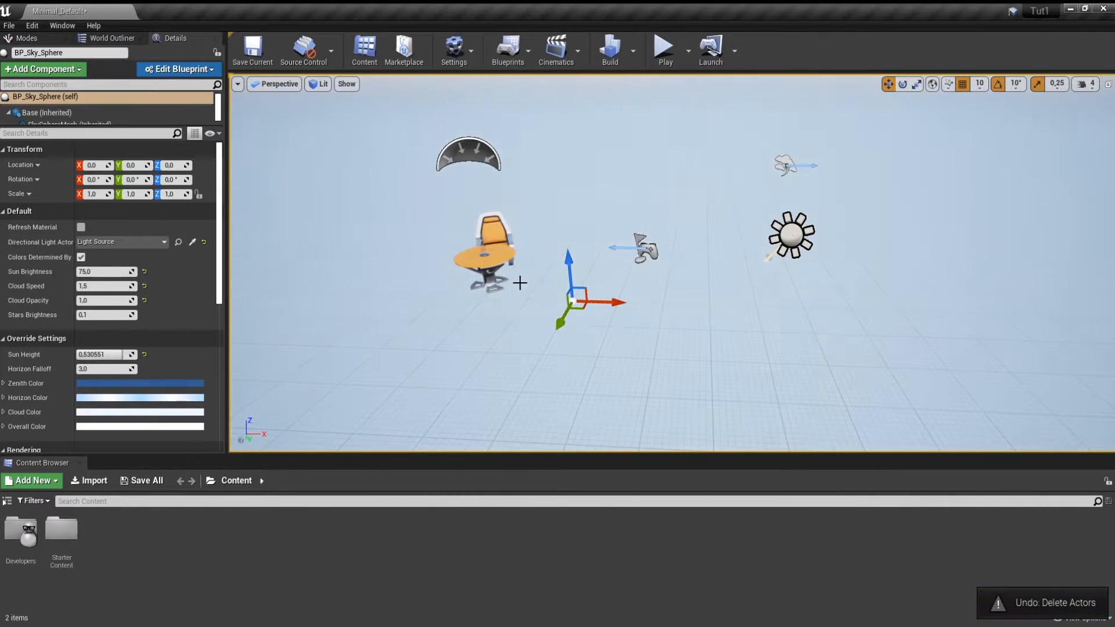
pyautogui.press('Escape')
# - Delete the remaining chair, the table and the Player Start from the level
pyautogui.click(488, 243)
pyautogui.press('Delete')
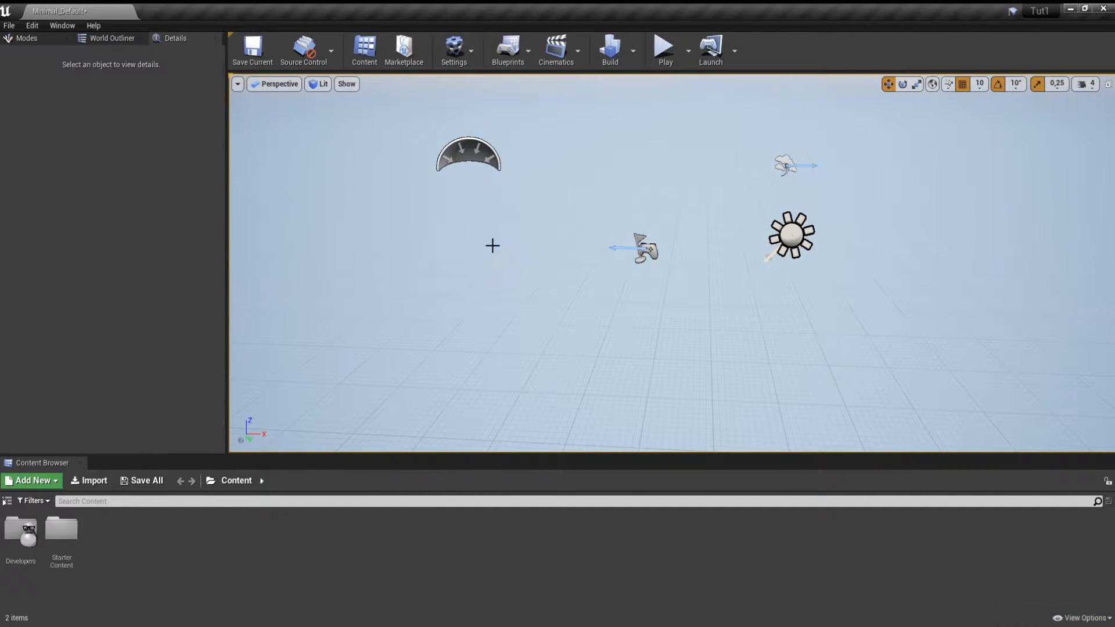
pyautogui.click(648, 251)
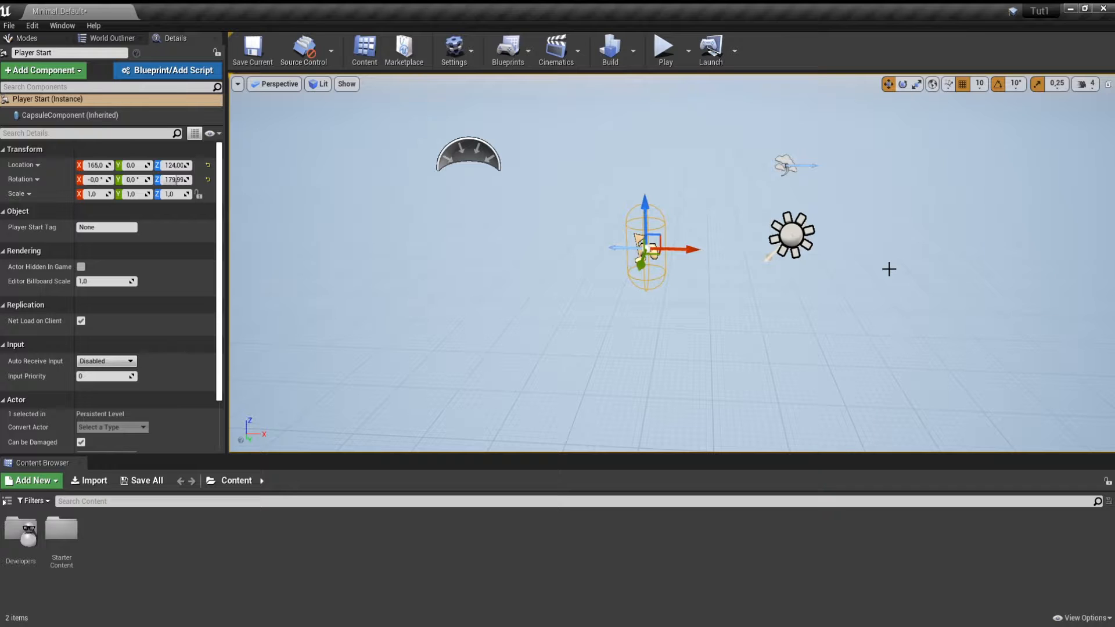
pyautogui.press('Delete')
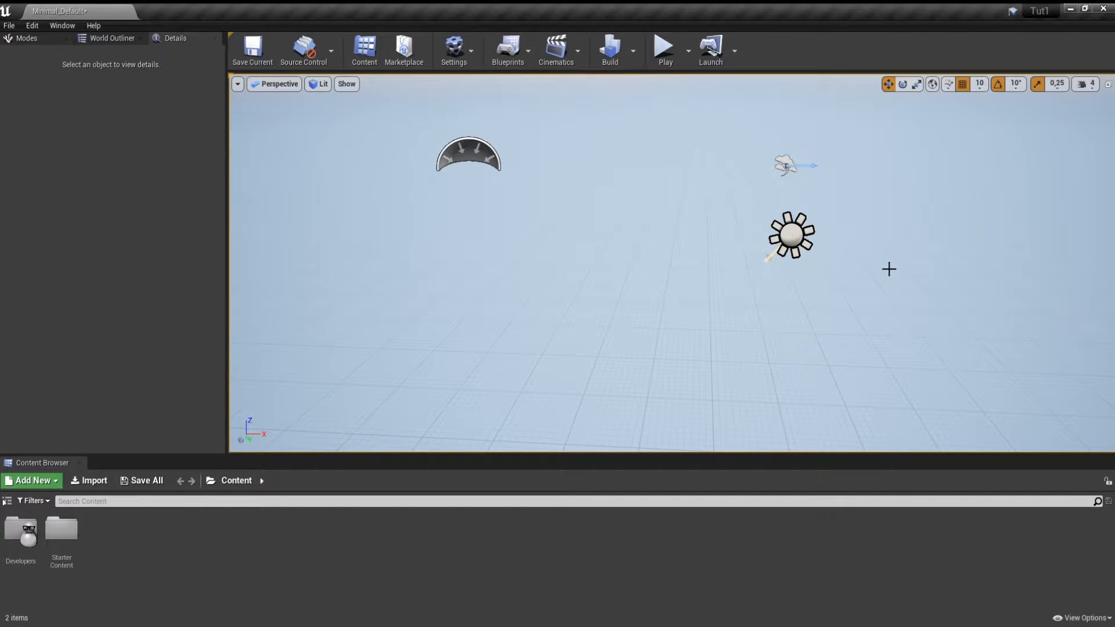
# - Place a basic Cube in the emptied level and move it upward along the Z axis
pyautogui.click(27, 38)
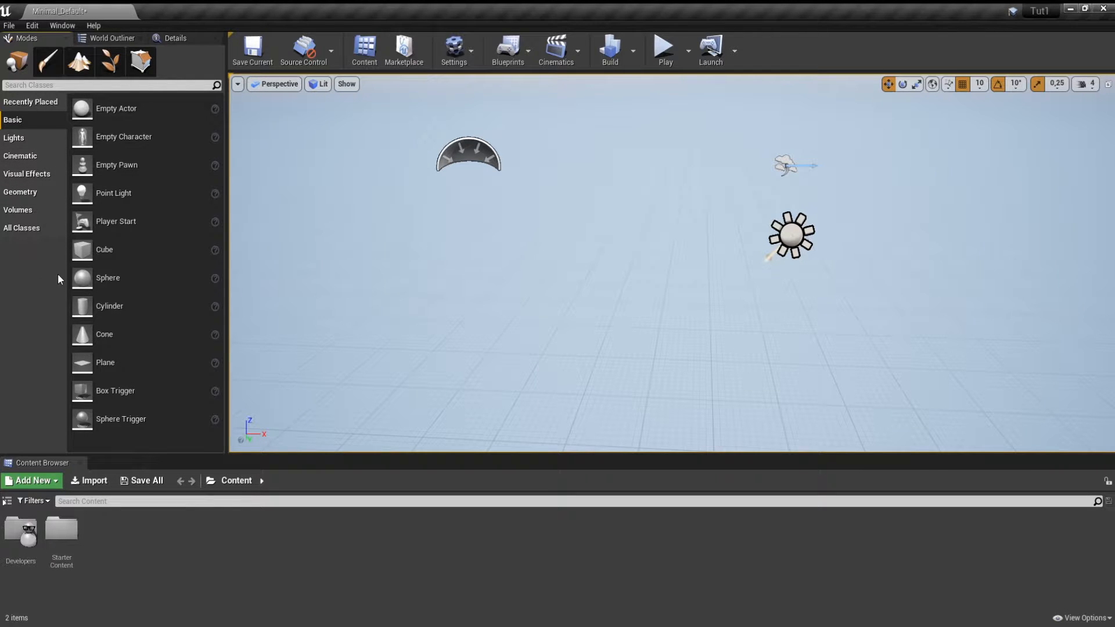
pyautogui.click(35, 228)
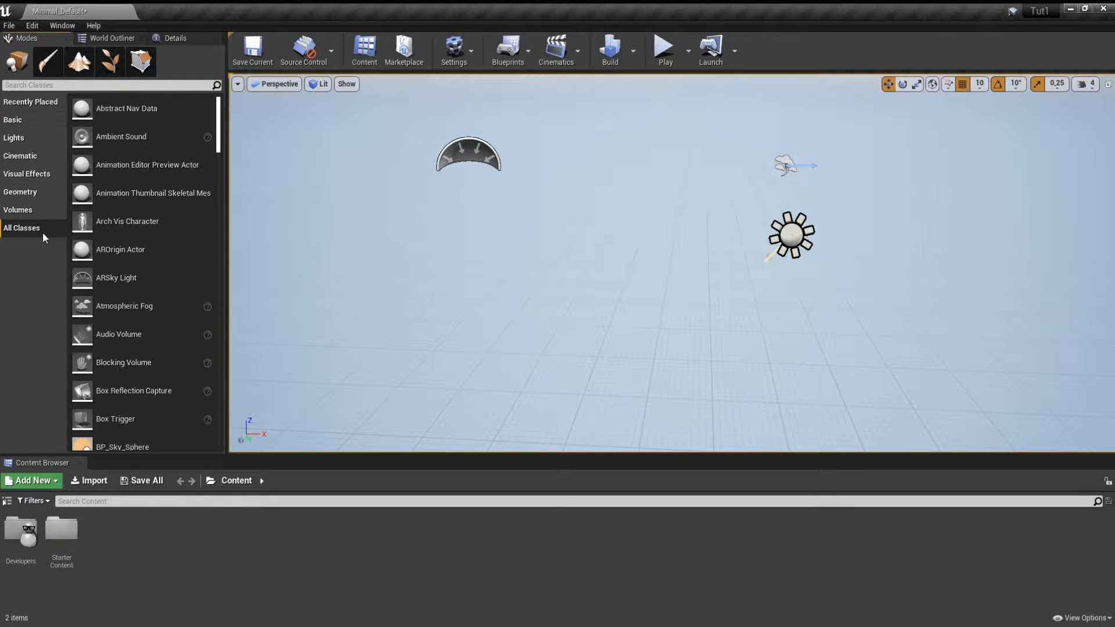
pyautogui.scroll(-3, 151, 206)
pyautogui.scroll(3, 152, 206)
pyautogui.click(46, 120)
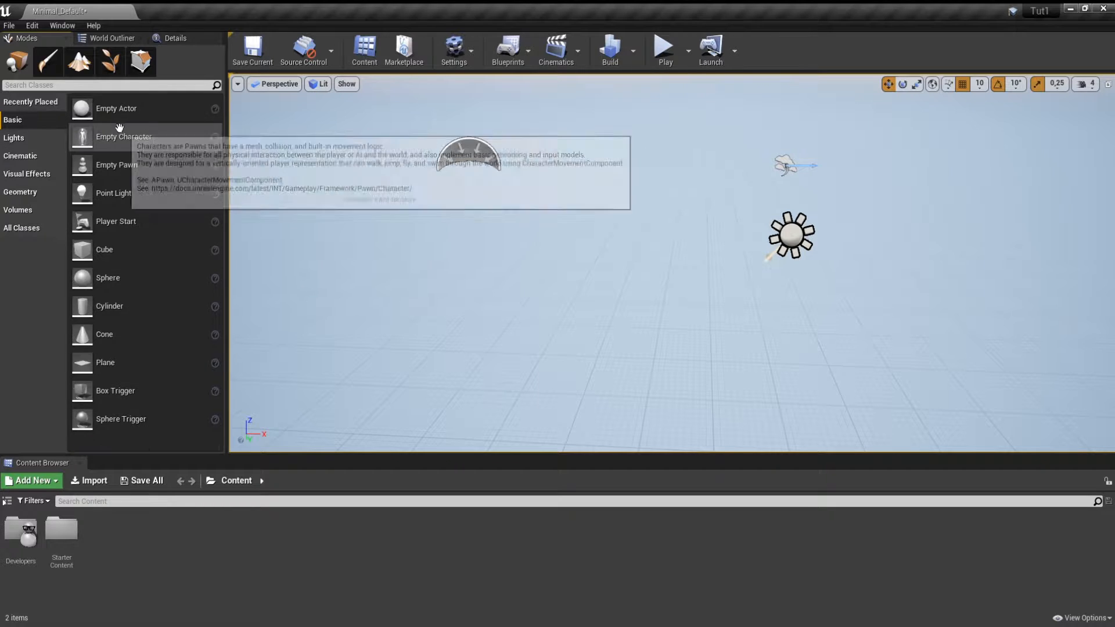
pyautogui.moveTo(143, 249); pyautogui.dragTo(609, 338)
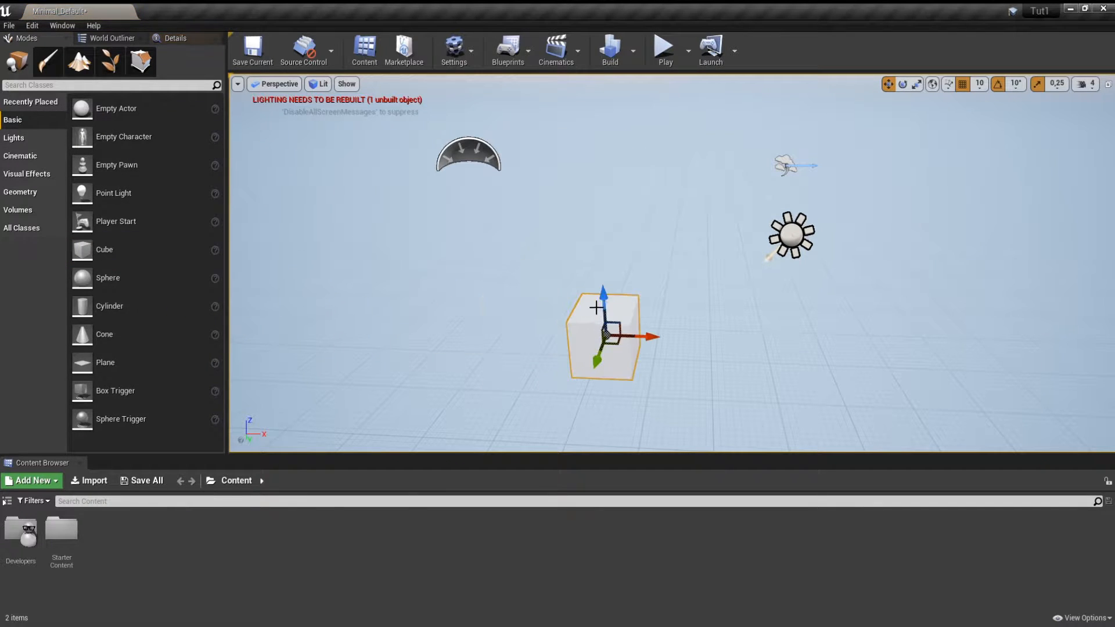
pyautogui.moveTo(610, 339); pyautogui.dragTo(587, 350, button='right')
pyautogui.moveTo(593, 328); pyautogui.dragTo(579, 100)
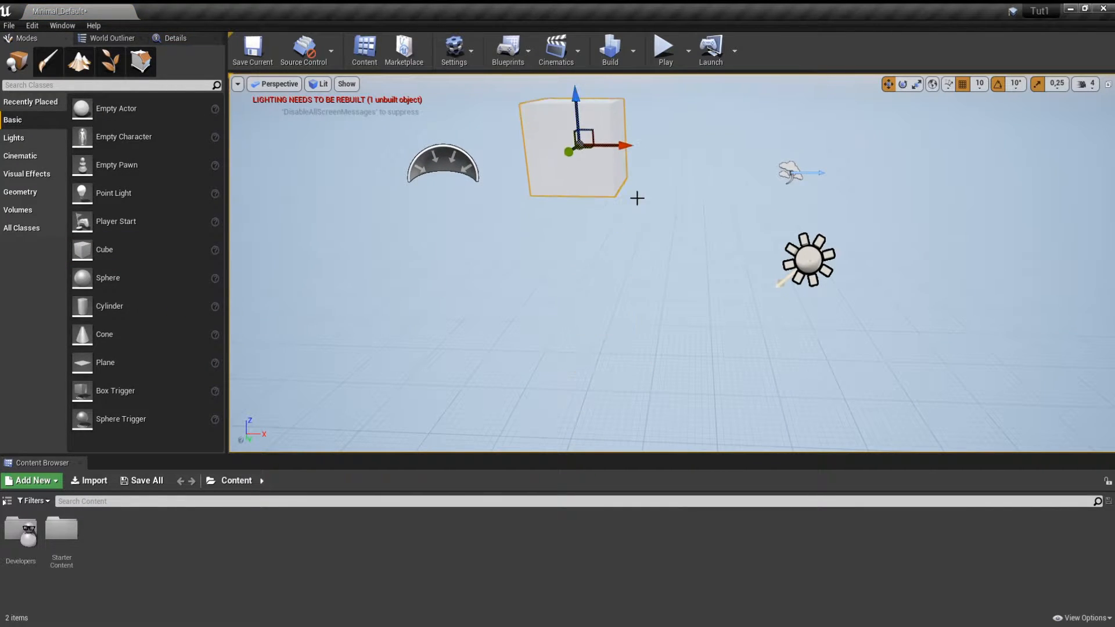
# - Examine the cube from different angles, heights and distances in the perspective viewport
pyautogui.moveTo(637, 204); pyautogui.dragTo(685, 177, button='right')
pyautogui.moveTo(625, 209); pyautogui.dragTo(612, 198, button='right')
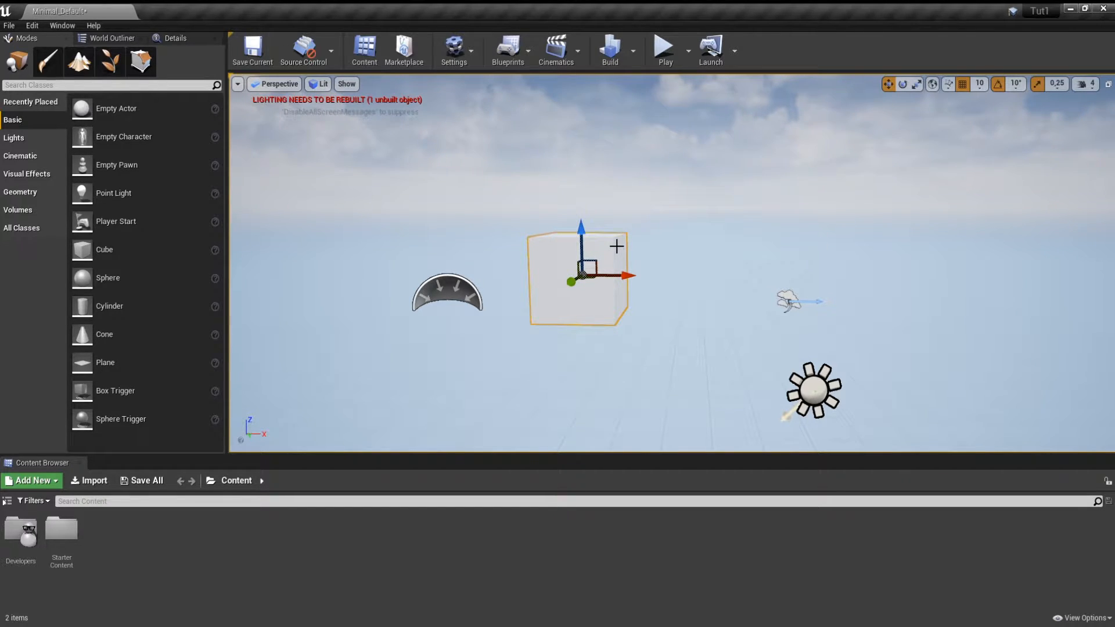
pyautogui.moveTo(617, 246); pyautogui.dragTo(655, 227, button='right')
pyautogui.press('w')
pyautogui.press('e')
pyautogui.press('e')
pyautogui.press('q')
pyautogui.press('e')
pyautogui.press('q')
pyautogui.press('e')
pyautogui.press('a')
pyautogui.press('s')
pyautogui.moveTo(675, 328); pyautogui.dragTo(693, 321, button='right')
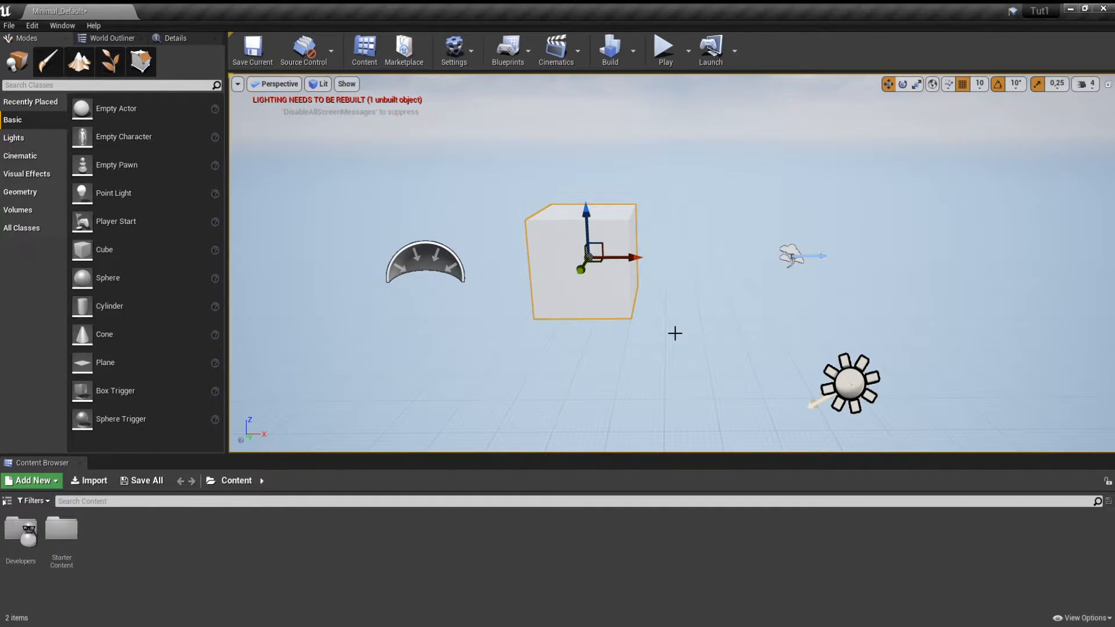
# - Delete the cube and create a new landscape with 255×255 Quads section size and 2×2 Sections per component
pyautogui.press('Delete')
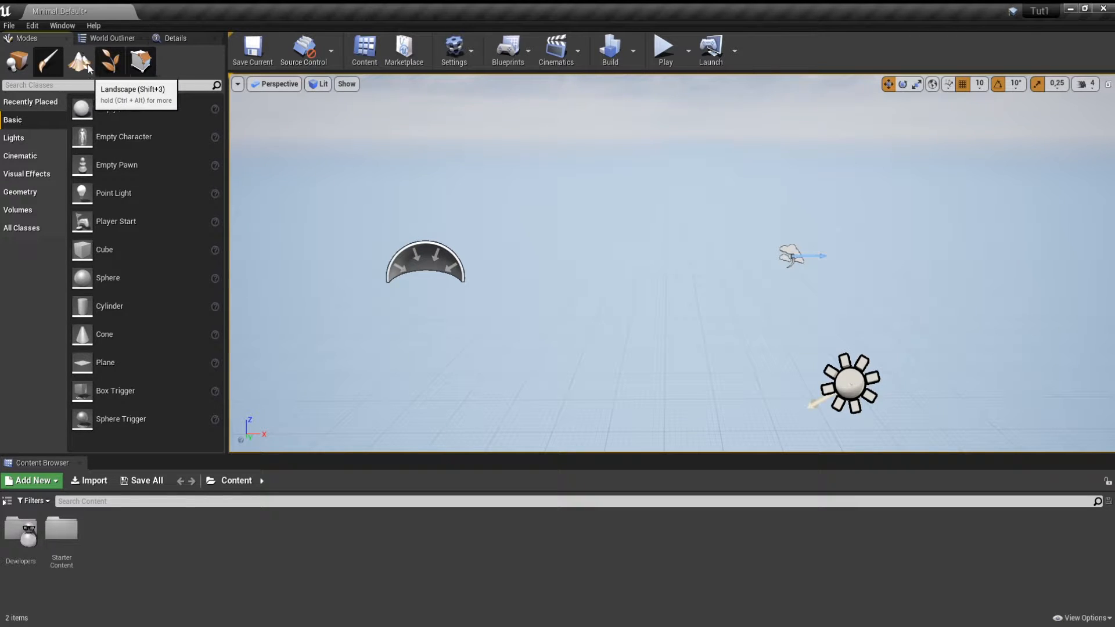
pyautogui.hotkey('shift', '3')
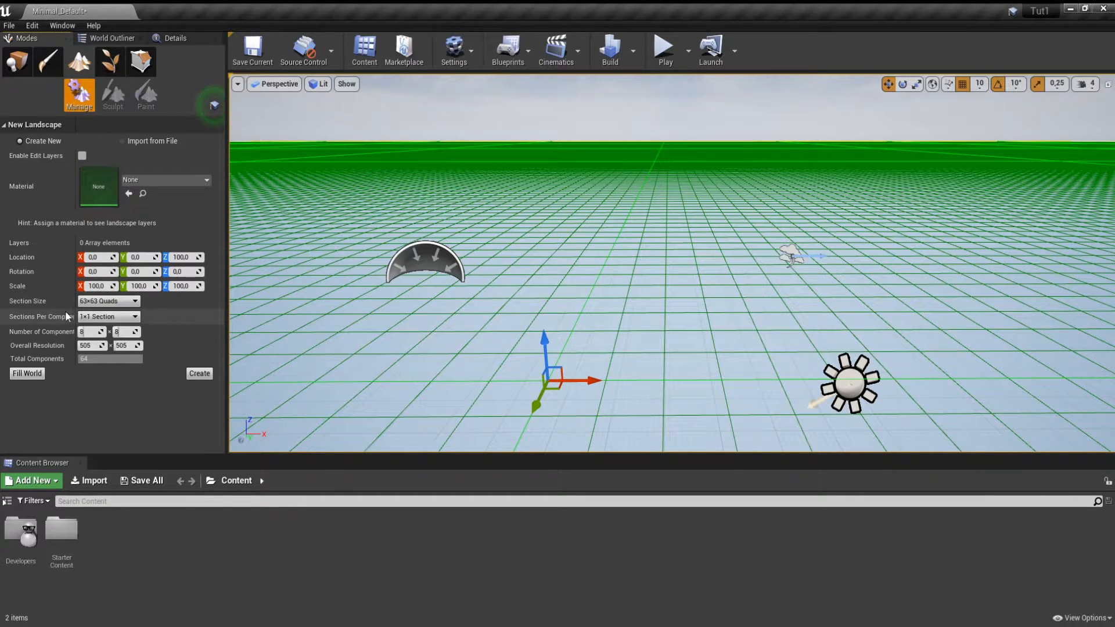
pyautogui.click(112, 302)
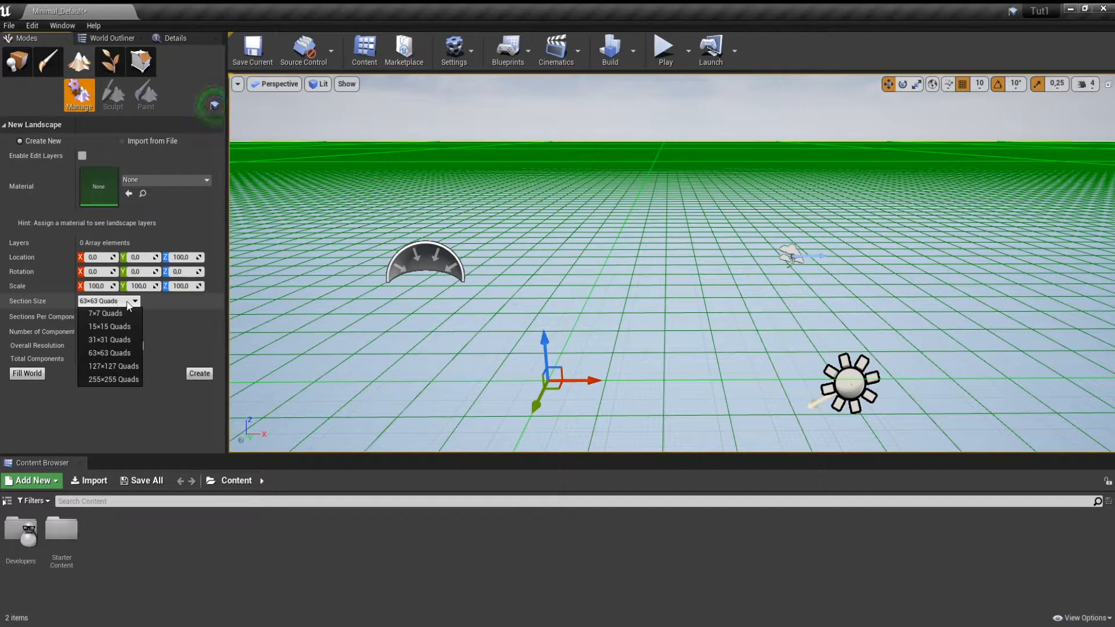
pyautogui.click(122, 382)
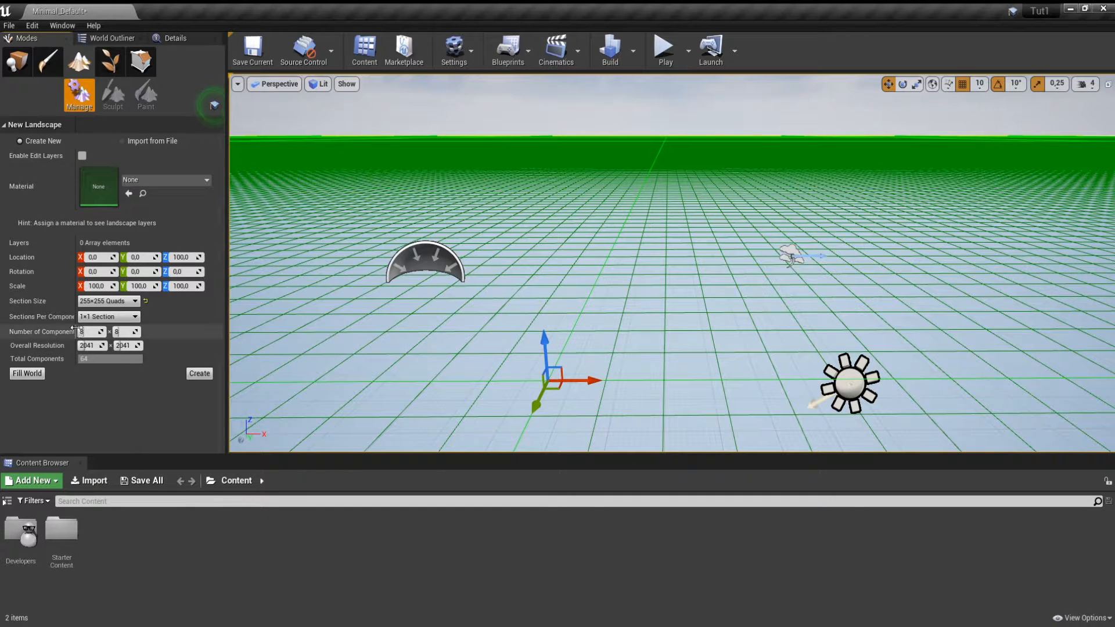
pyautogui.click(124, 317)
pyautogui.click(116, 342)
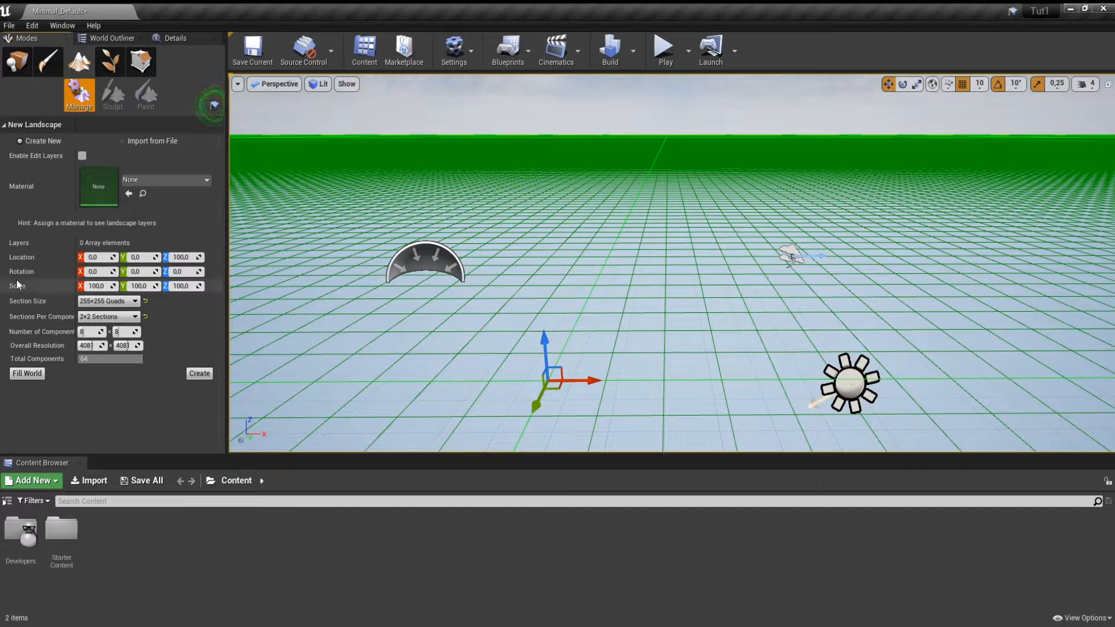
pyautogui.click(200, 374)
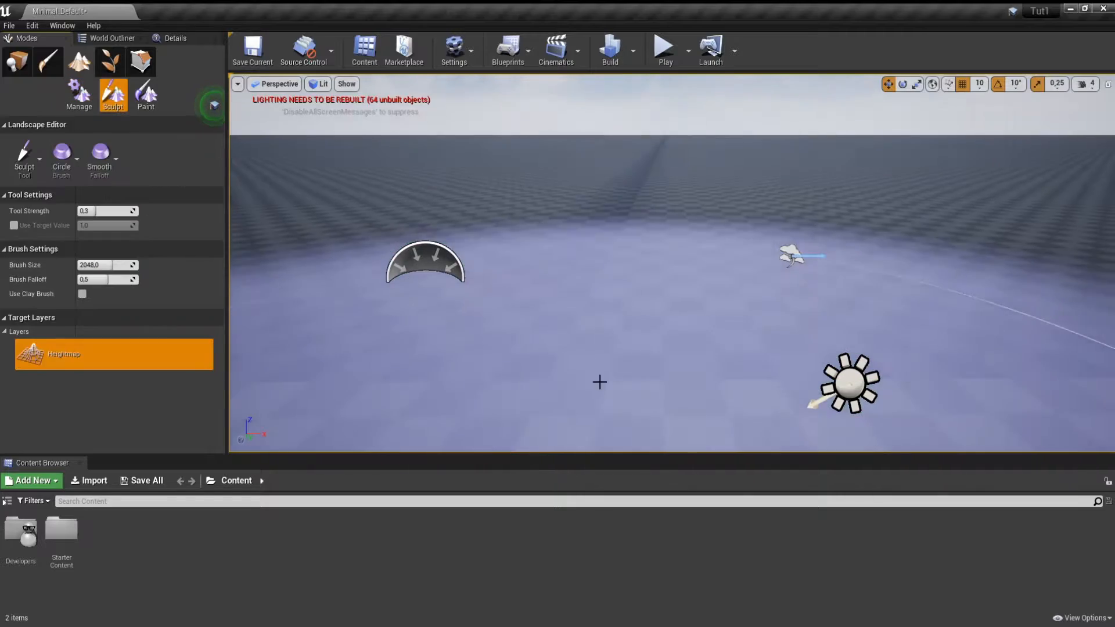
# - Raise the viewport camera speed to 8 and survey the new landscape from farther away
pyautogui.press('s')
pyautogui.moveTo(615, 305); pyautogui.dragTo(677, 325, button='right')
pyautogui.click(1092, 86)
pyautogui.moveTo(1058, 112); pyautogui.dragTo(1098, 111)
pyautogui.press('w')
pyautogui.moveTo(732, 234)
pyautogui.mouseDown(button='right')
pyautogui.moveTo(633, 255)
pyautogui.moveTo(563, 232)
pyautogui.moveTo(610, 169)
pyautogui.moveTo(610, 130)
pyautogui.mouseUp(button='right')
pyautogui.press('s')
pyautogui.press('w')
# - Switch back to Place mode and set the viewport camera speed to 5
pyautogui.click(17, 63)
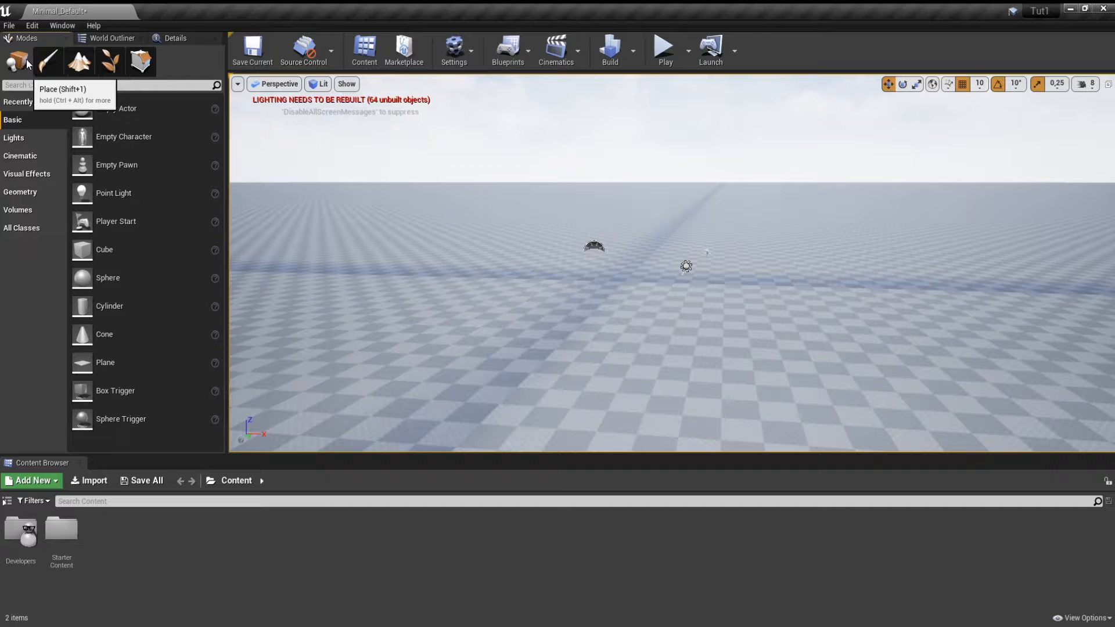
pyautogui.moveTo(529, 313); pyautogui.dragTo(828, 279, button='right')
pyautogui.click(1085, 84)
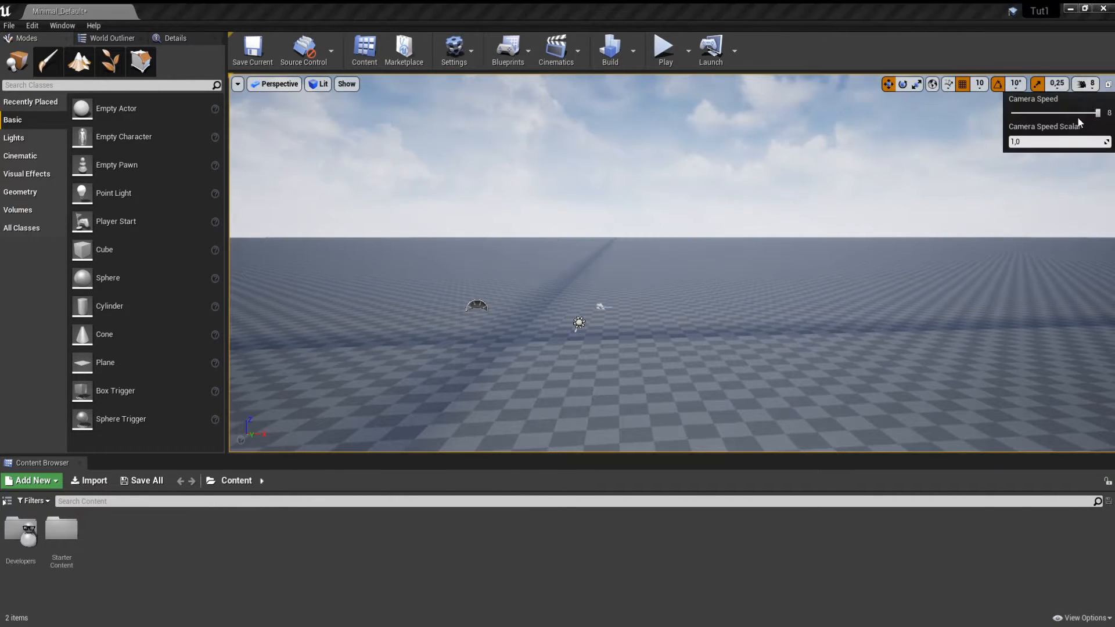
pyautogui.click(1066, 113)
pyautogui.moveTo(916, 214)
pyautogui.mouseDown(button='right')
pyautogui.moveTo(842, 241)
pyautogui.moveTo(915, 215)
pyautogui.mouseUp(button='right')
pyautogui.press('w')
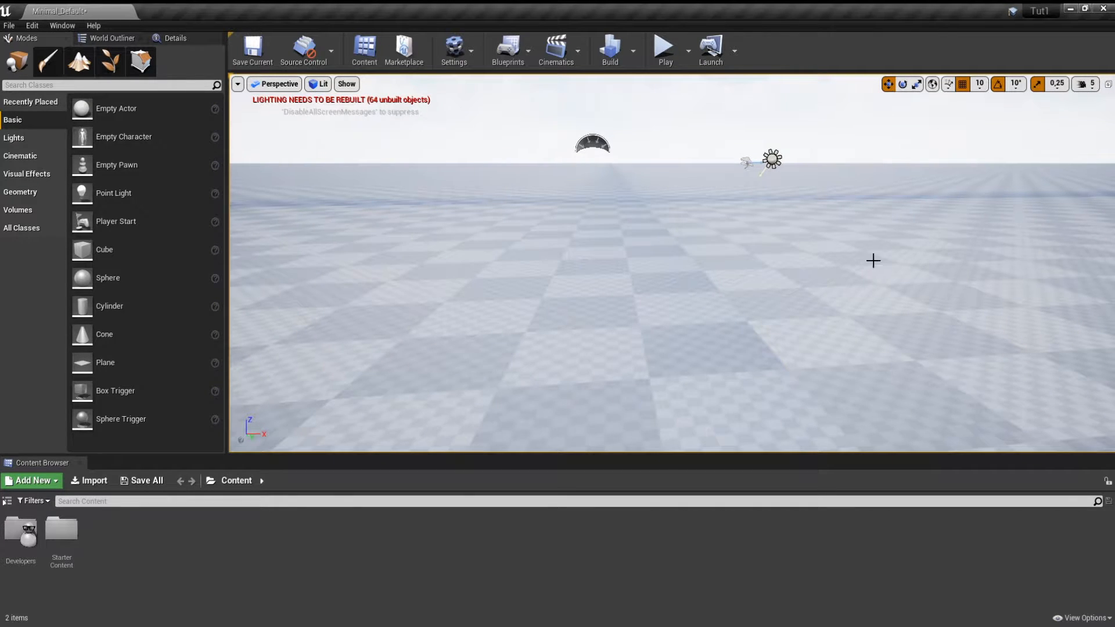
# - Set the mobility of the directional Light Source to Movable
pyautogui.moveTo(762, 220)
pyautogui.mouseDown(button='right')
pyautogui.moveTo(824, 182)
pyautogui.moveTo(763, 220)
pyautogui.mouseUp(button='right')
pyautogui.press('w')
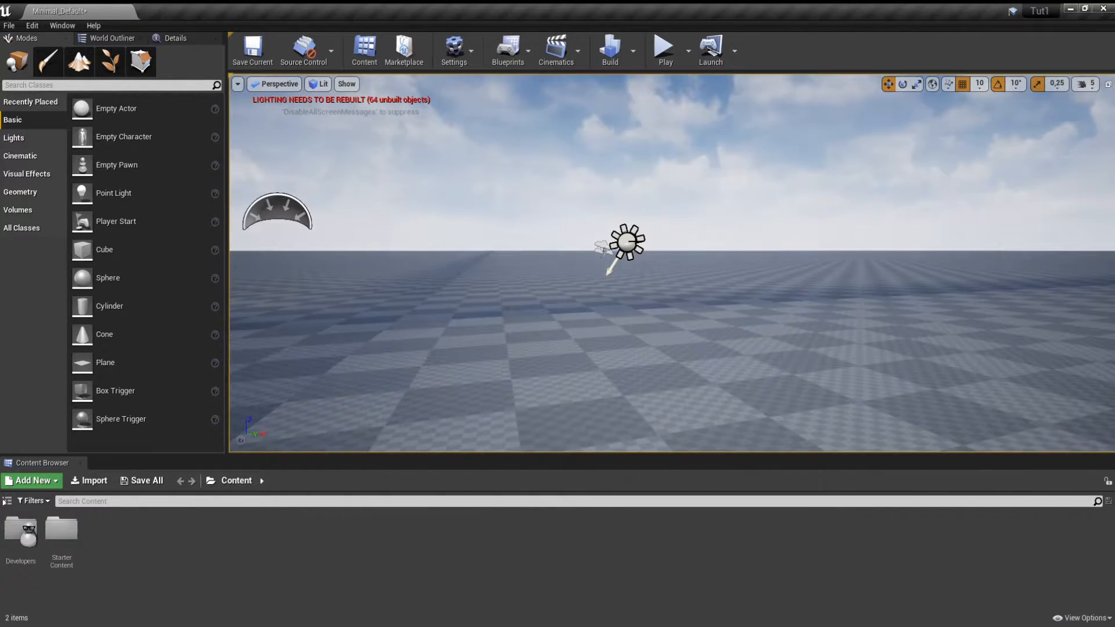
pyautogui.click(626, 242)
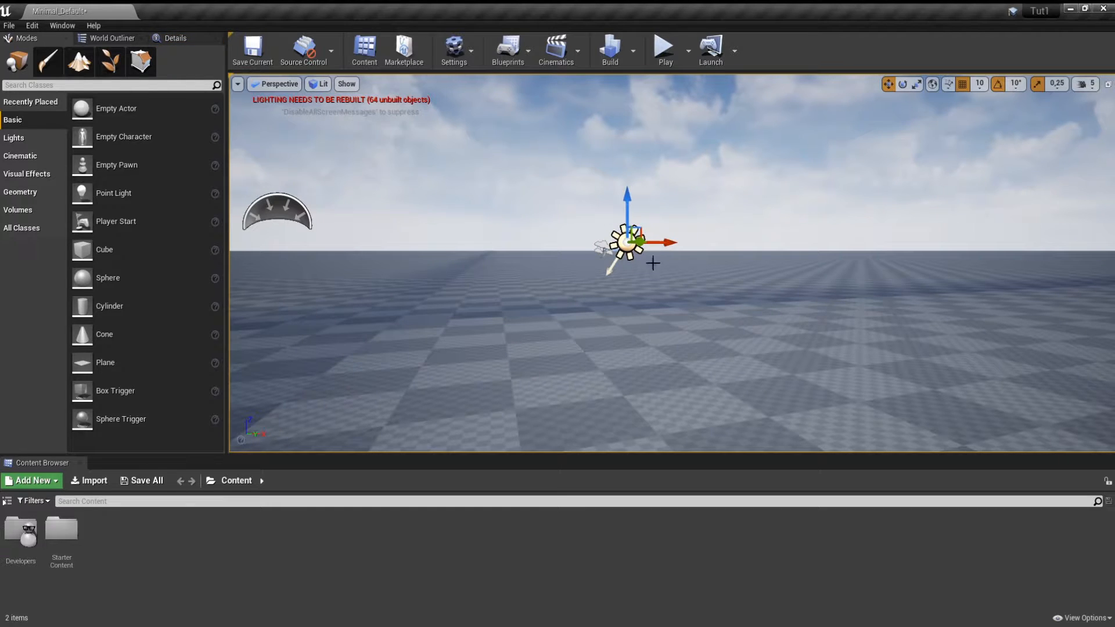
pyautogui.click(175, 39)
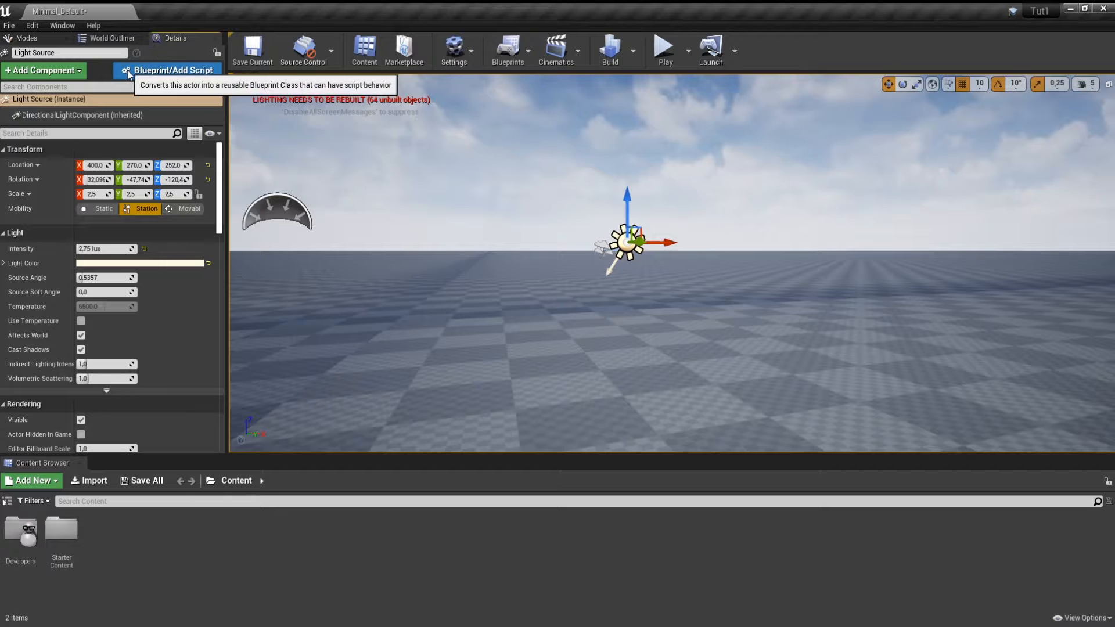
pyautogui.click(187, 209)
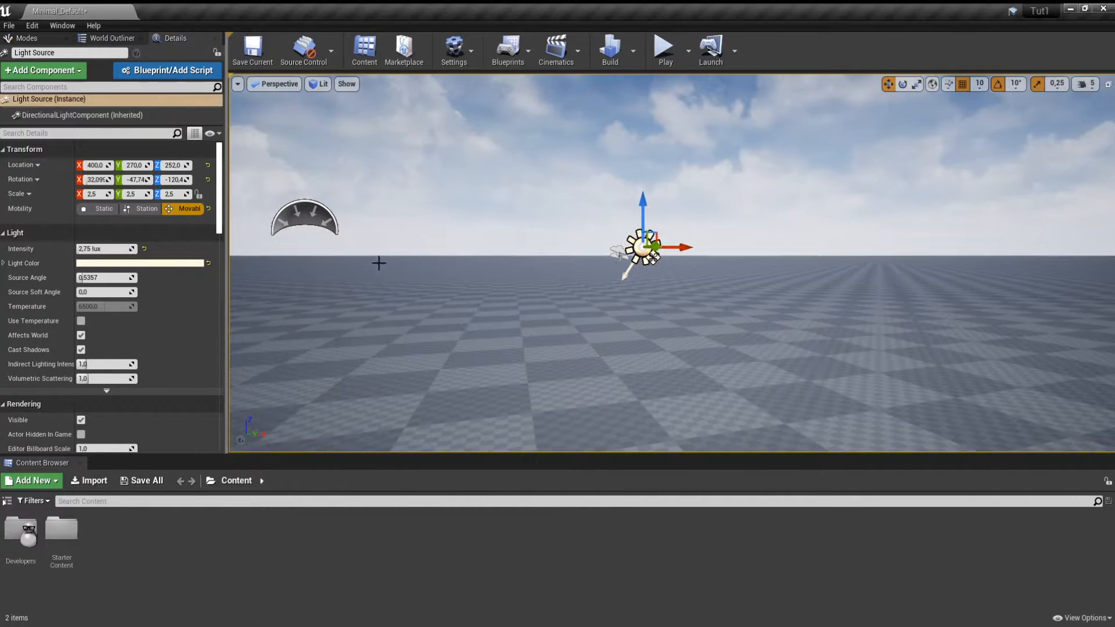
# - Set the SkyLight's mobility to Movable and select the sky sphere
pyautogui.click(325, 230)
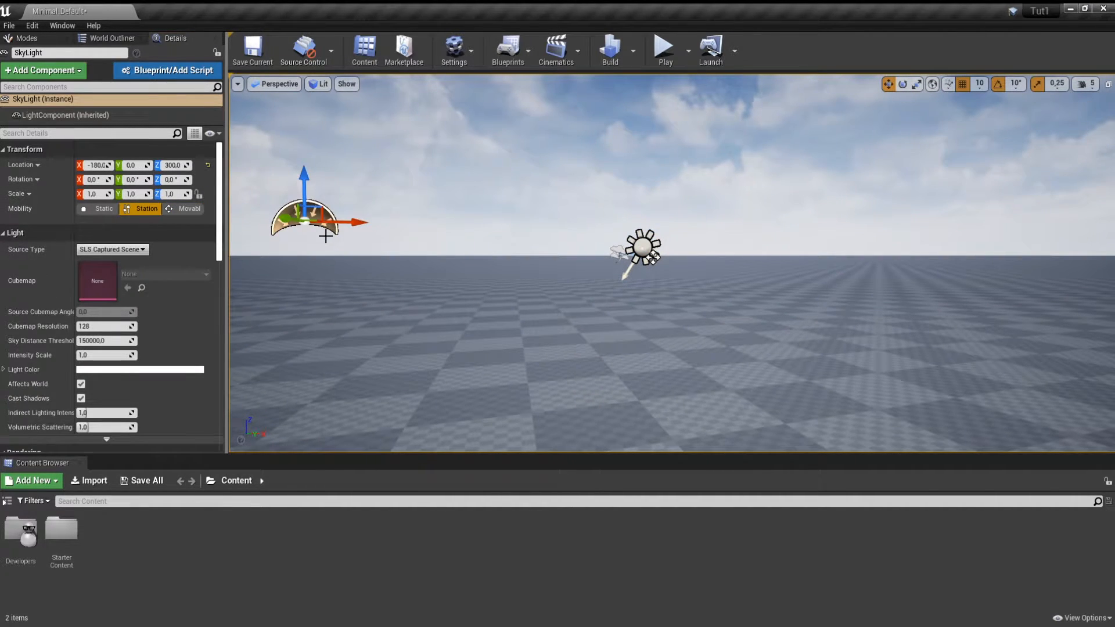
pyautogui.click(187, 212)
pyautogui.click(512, 219)
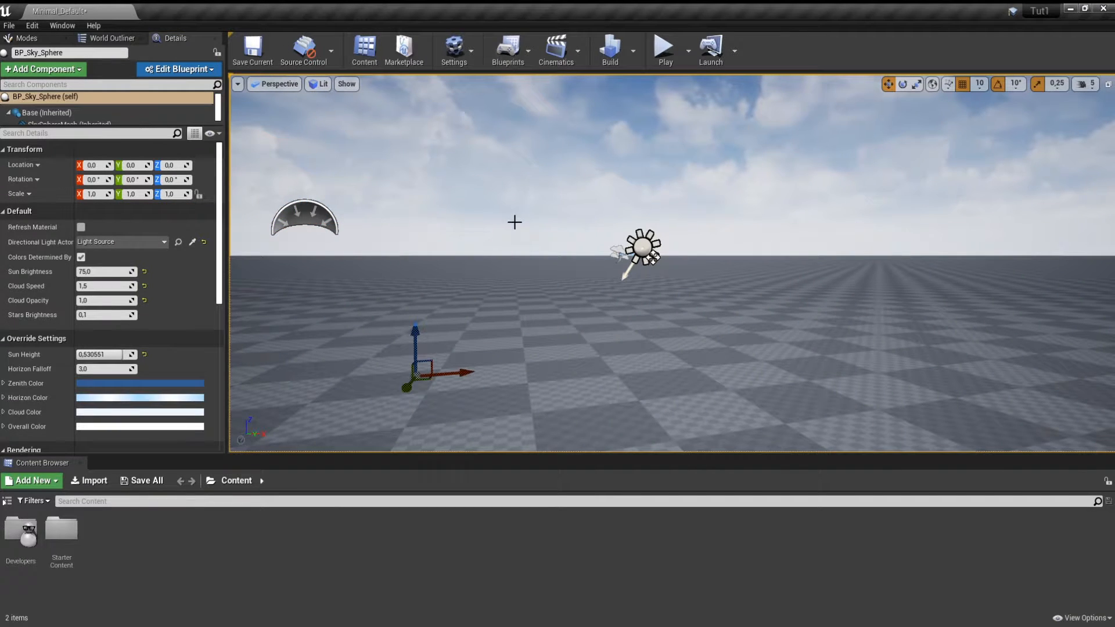
pyautogui.moveTo(541, 259)
pyautogui.mouseDown(button='right')
pyautogui.moveTo(497, 349)
pyautogui.moveTo(502, 319)
pyautogui.moveTo(548, 261)
pyautogui.mouseUp(button='right')
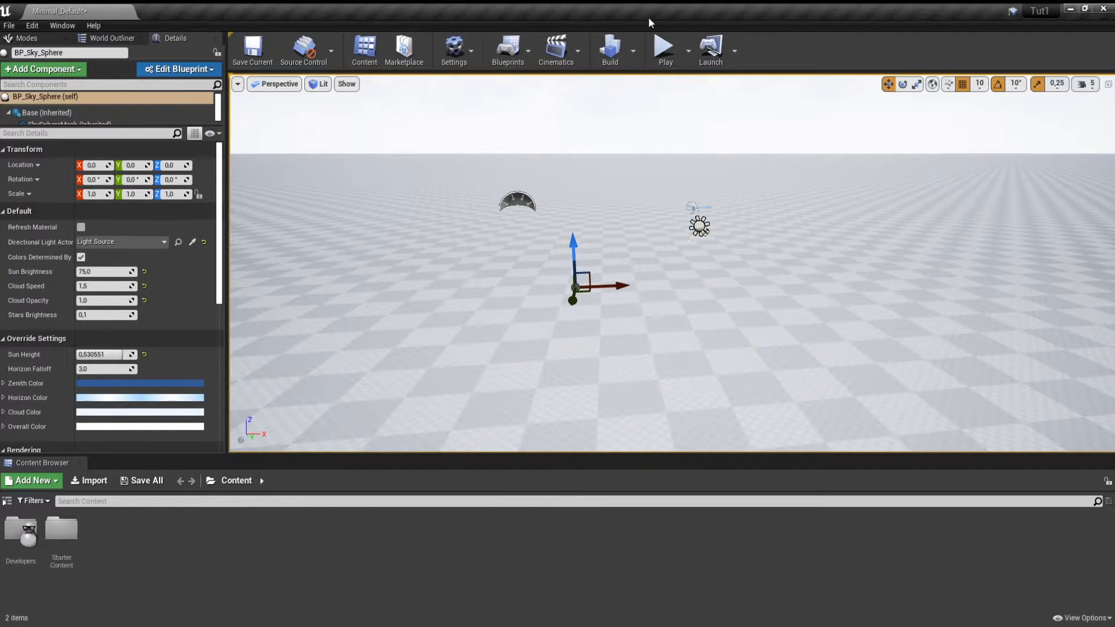
# - Switch to Landscape mode and review its Manage and Paint tool sets, including the paint target layers
pyautogui.click(27, 37)
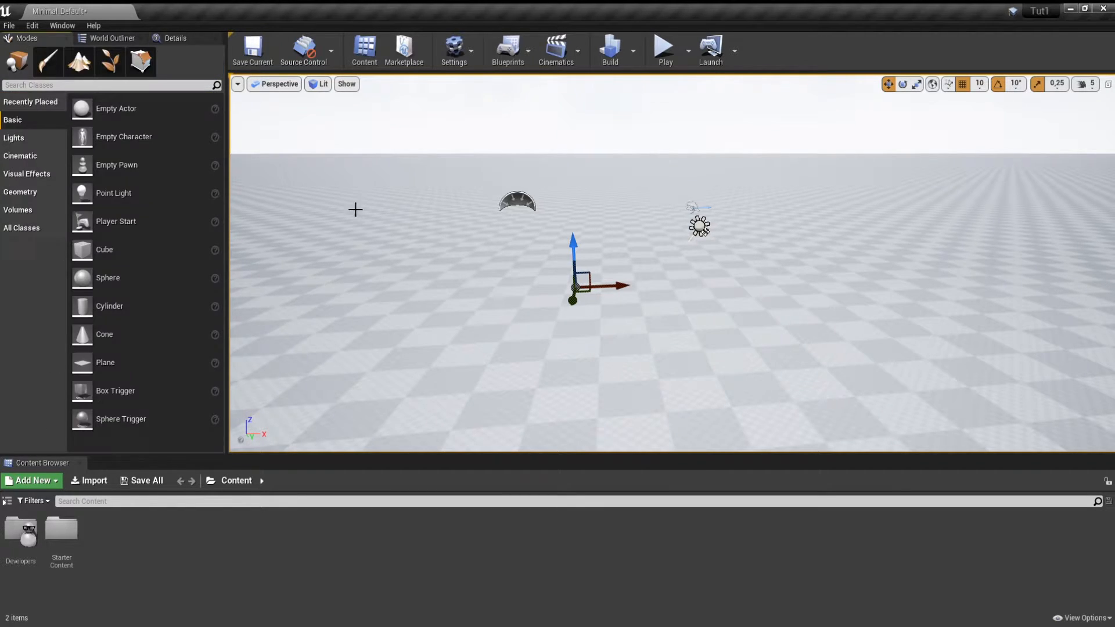
pyautogui.click(85, 65)
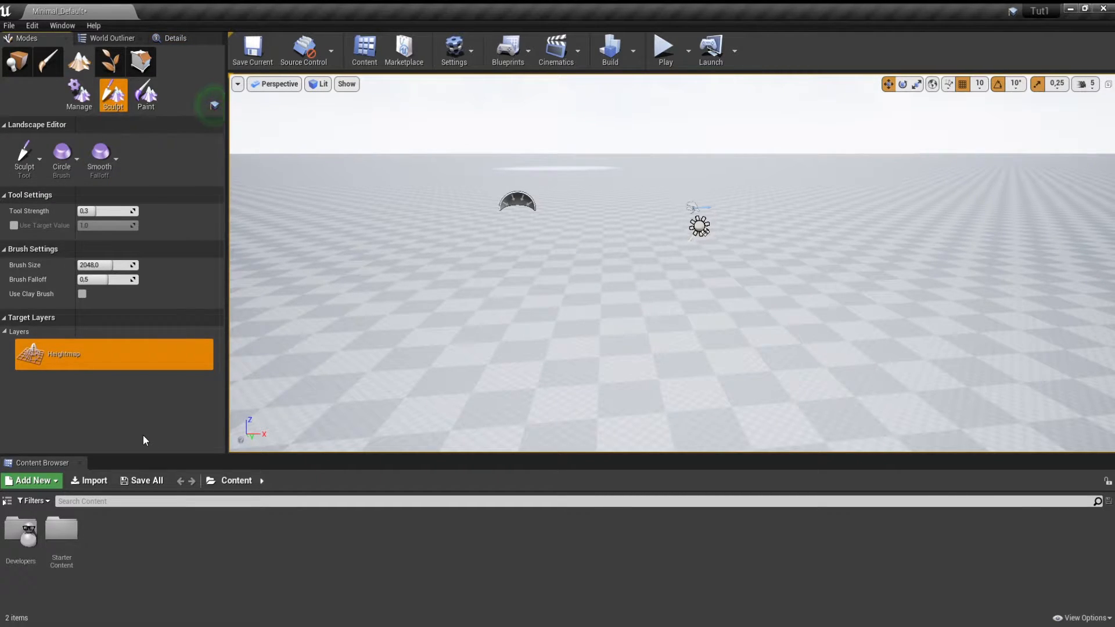
pyautogui.click(74, 107)
pyautogui.click(146, 95)
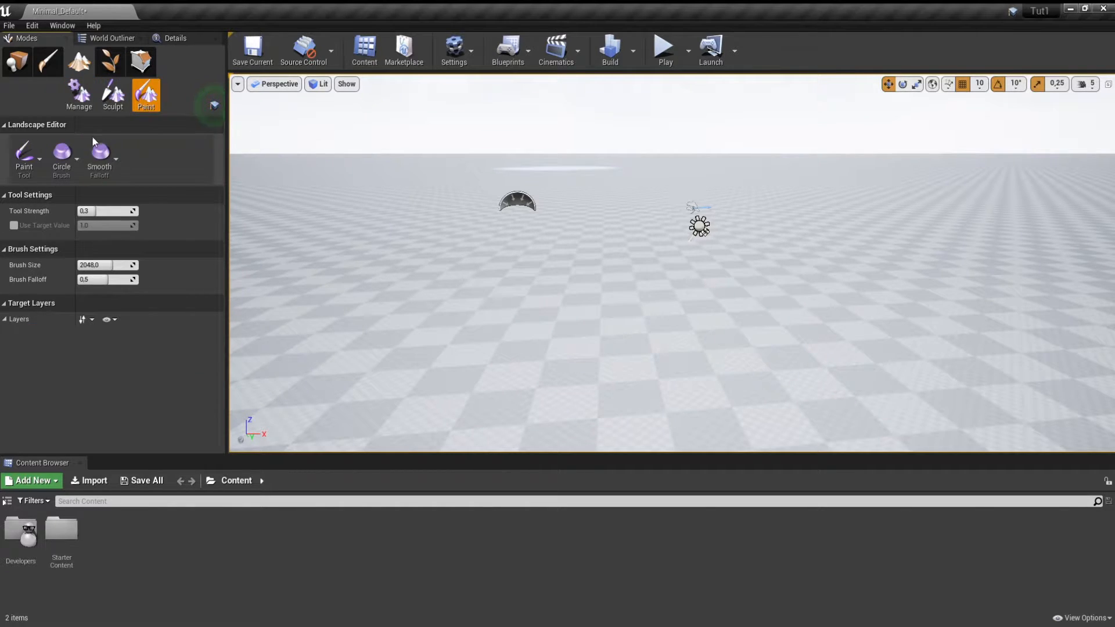
pyautogui.click(5, 319)
pyautogui.click(5, 320)
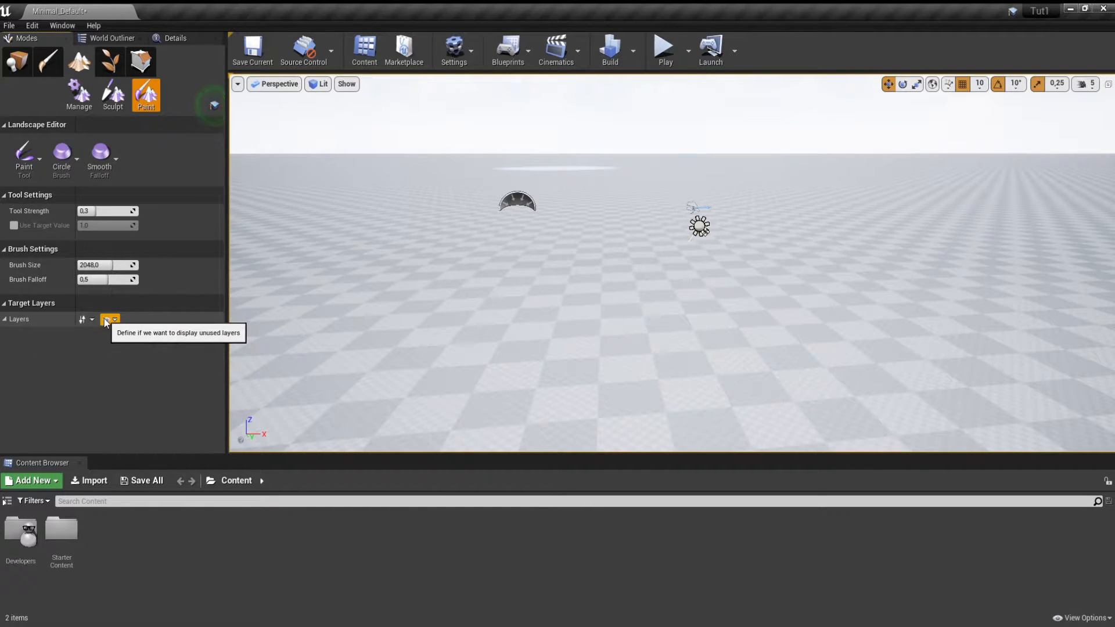
# - Raise a group of connected hills on the flat landscape with the Sculpt tool
pyautogui.click(114, 105)
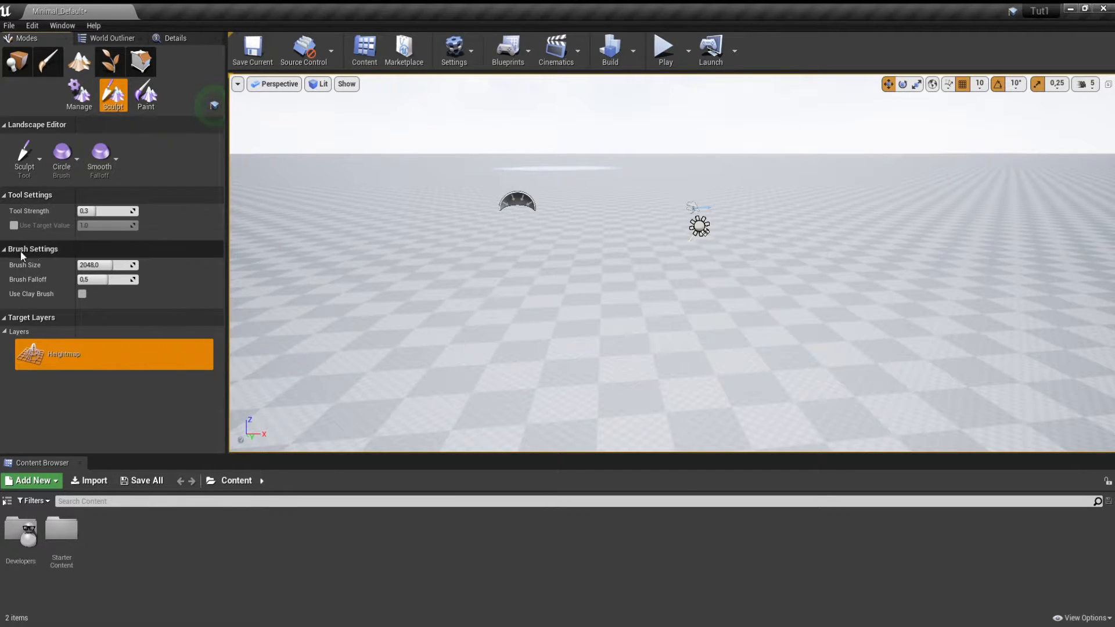
pyautogui.click(32, 158)
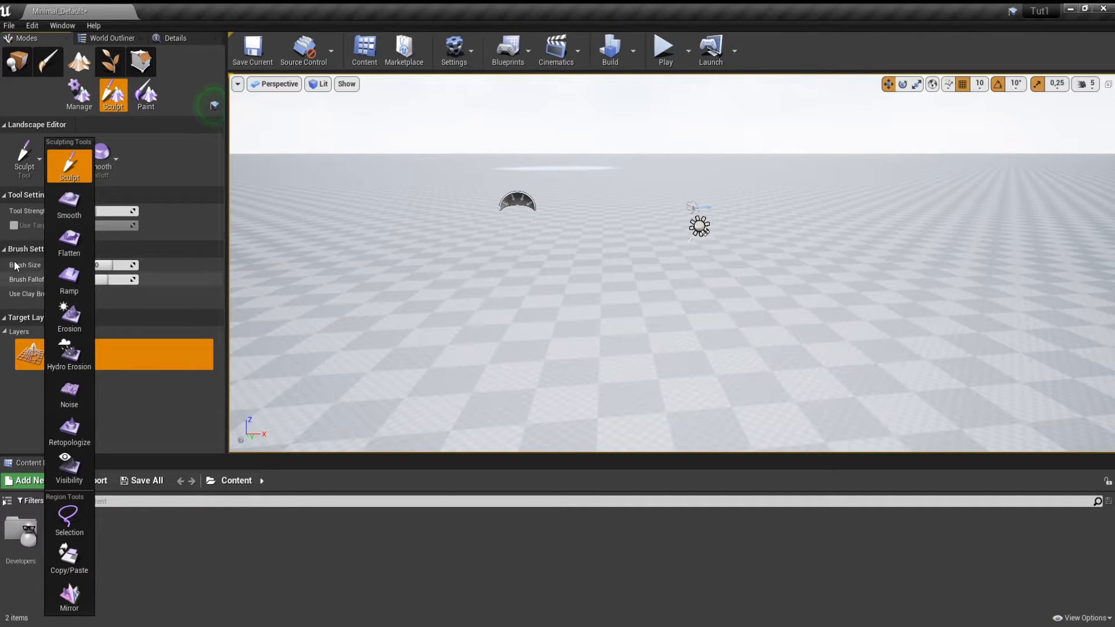
pyautogui.click(79, 161)
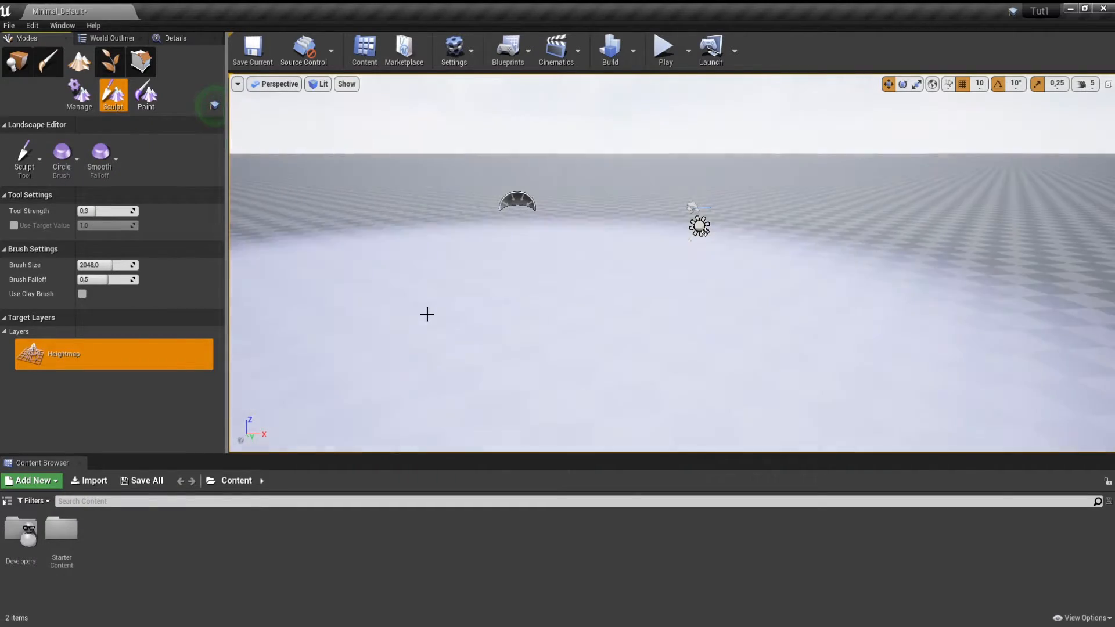
pyautogui.moveTo(557, 296)
pyautogui.mouseDown(button='right')
pyautogui.moveTo(534, 337)
pyautogui.moveTo(534, 307)
pyautogui.moveTo(555, 331)
pyautogui.moveTo(570, 298)
pyautogui.mouseUp(button='right')
pyautogui.press('s')
pyautogui.moveTo(569, 298); pyautogui.dragTo(622, 301)
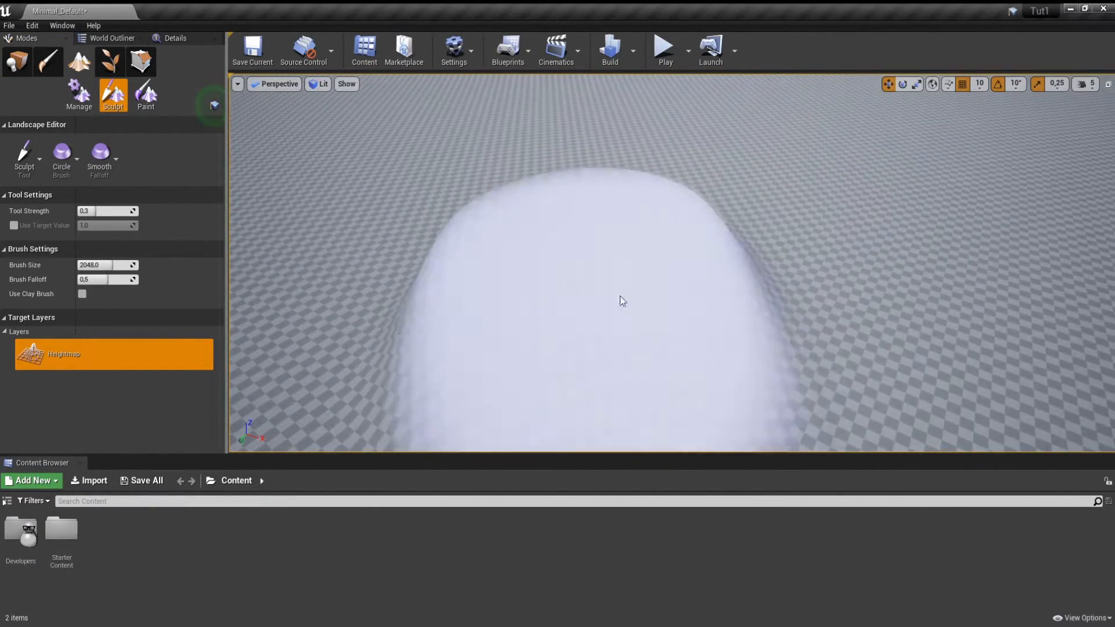
pyautogui.moveTo(622, 301)
pyautogui.mouseDown(button='right')
pyautogui.moveTo(668, 261)
pyautogui.moveTo(750, 146)
pyautogui.mouseUp(button='right')
pyautogui.moveTo(751, 146); pyautogui.dragTo(759, 117)
pyautogui.moveTo(759, 117)
pyautogui.mouseDown(button='right')
pyautogui.moveTo(802, 99)
pyautogui.moveTo(824, 110)
pyautogui.moveTo(786, 112)
pyautogui.mouseUp(button='right')
pyautogui.press('w')
pyautogui.moveTo(787, 112)
pyautogui.mouseDown()
pyautogui.moveTo(769, 110)
pyautogui.moveTo(778, 155)
pyautogui.moveTo(675, 172)
pyautogui.mouseUp()
pyautogui.press('s')
pyautogui.moveTo(674, 172)
pyautogui.mouseDown(button='right')
pyautogui.moveTo(645, 139)
pyautogui.moveTo(615, 137)
pyautogui.moveTo(610, 169)
pyautogui.mouseUp(button='right')
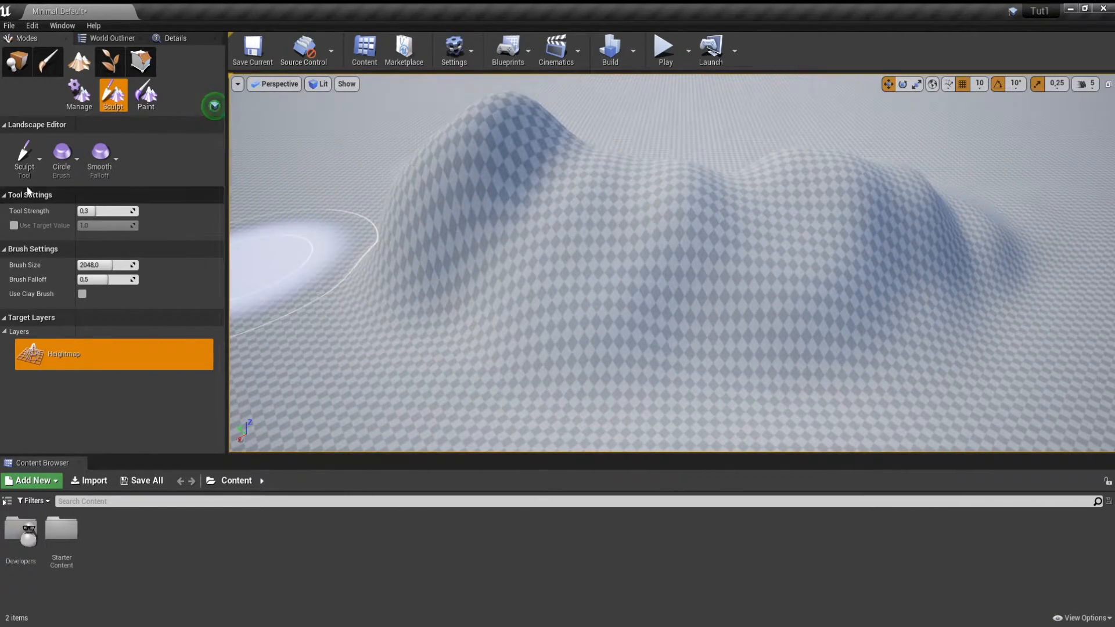
# - Soften the slopes of the sculpted hills with the Smooth sculpting tool
pyautogui.click(27, 177)
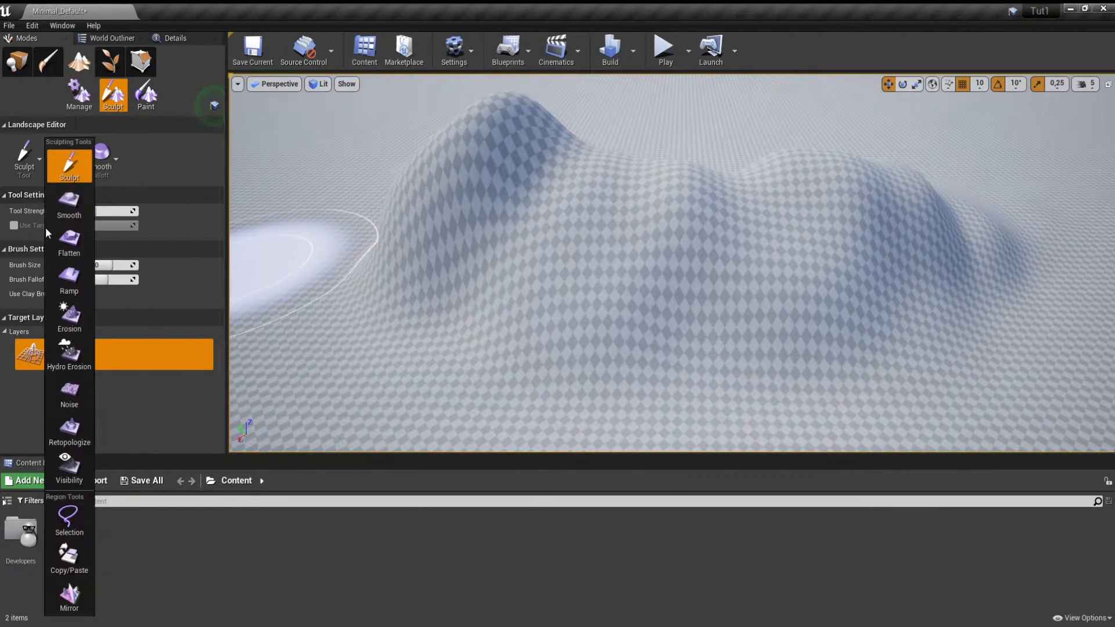
pyautogui.click(69, 203)
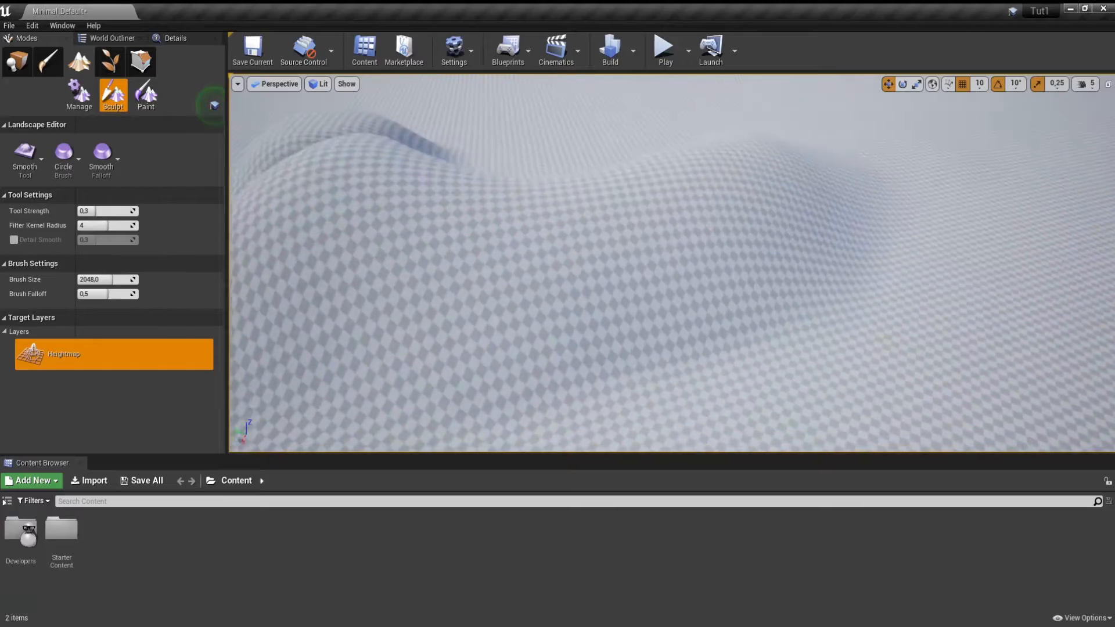
pyautogui.moveTo(523, 233); pyautogui.dragTo(459, 232, button='right')
pyautogui.moveTo(297, 152)
pyautogui.mouseDown(button='right')
pyautogui.moveTo(395, 154)
pyautogui.moveTo(500, 133)
pyautogui.moveTo(528, 151)
pyautogui.mouseUp(button='right')
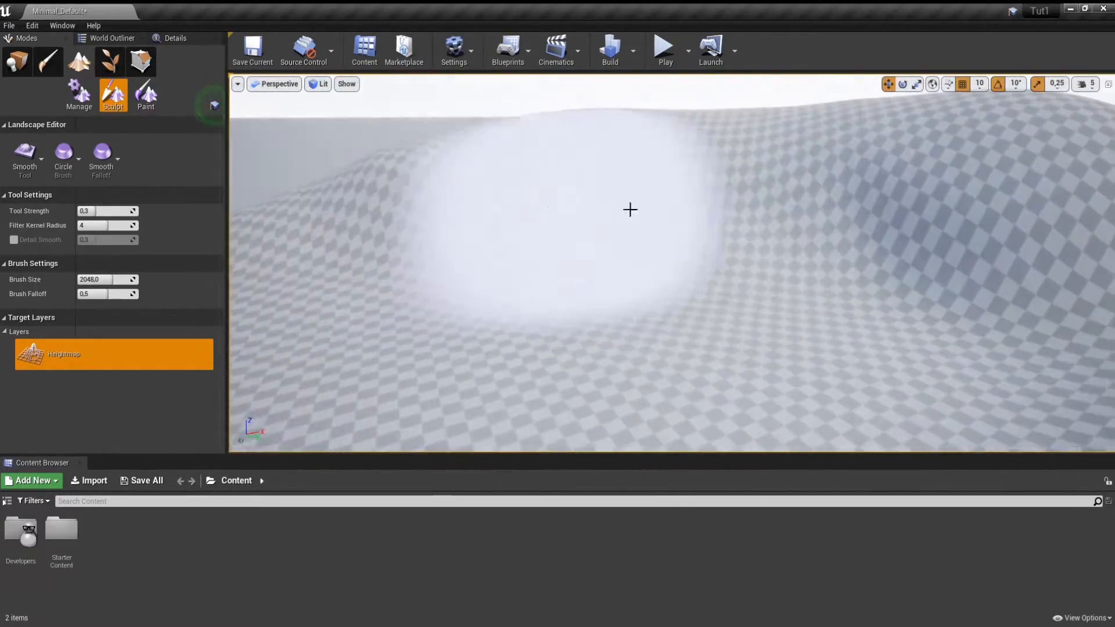
pyautogui.moveTo(384, 321)
pyautogui.mouseDown(button='right')
pyautogui.moveTo(302, 360)
pyautogui.moveTo(395, 313)
pyautogui.moveTo(499, 291)
pyautogui.moveTo(476, 297)
pyautogui.mouseUp(button='right')
# - Erode the terrain around the hills with the Hydro Erosion sculpting tool
pyautogui.click(44, 166)
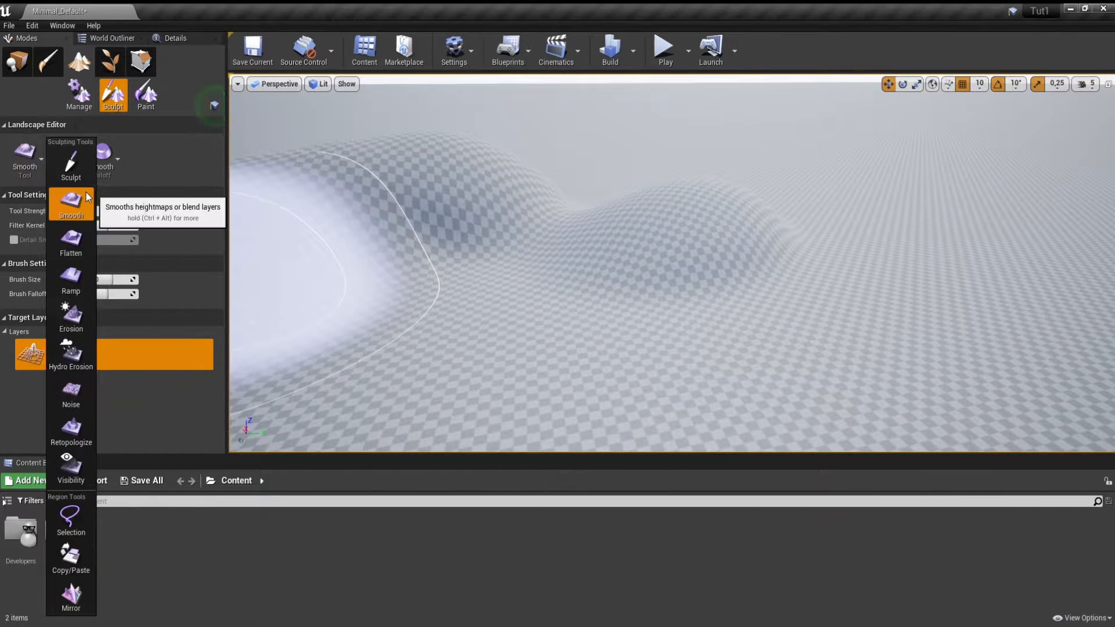
pyautogui.click(71, 355)
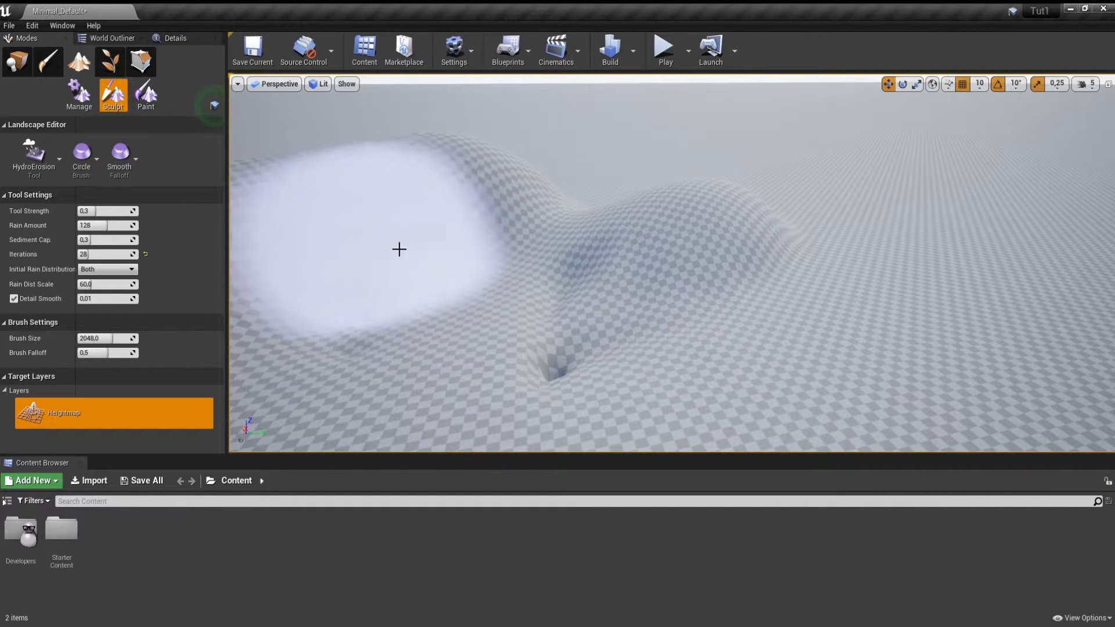
pyautogui.moveTo(466, 216)
pyautogui.mouseDown(button='right')
pyautogui.moveTo(473, 250)
pyautogui.moveTo(517, 270)
pyautogui.moveTo(615, 267)
pyautogui.moveTo(604, 285)
pyautogui.moveTo(384, 227)
pyautogui.moveTo(268, 211)
pyautogui.mouseUp(button='right')
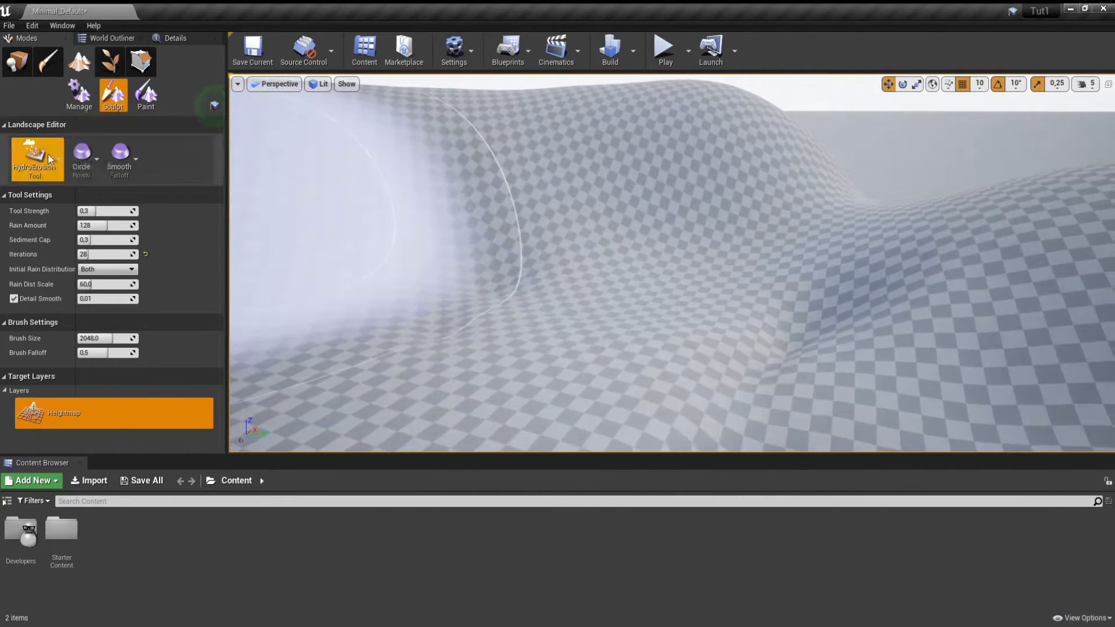
# - Roughen the terrain around the hills with the Noise sculpting tool
pyautogui.click(44, 155)
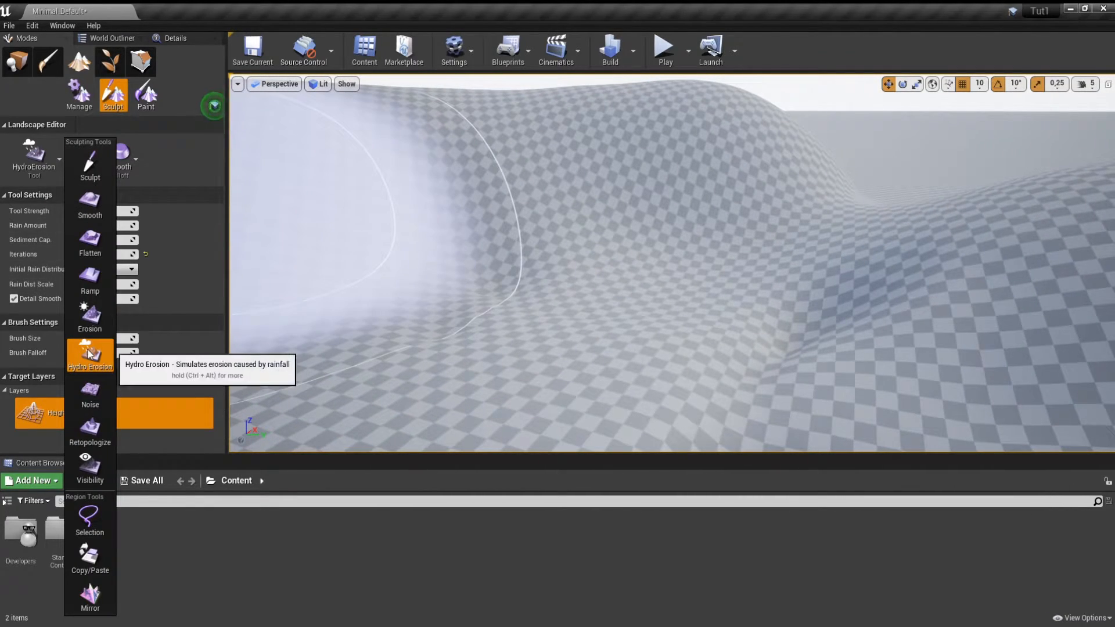
pyautogui.click(90, 395)
pyautogui.moveTo(575, 261)
pyautogui.mouseDown(button='right')
pyautogui.moveTo(587, 285)
pyautogui.moveTo(622, 281)
pyautogui.mouseUp(button='right')
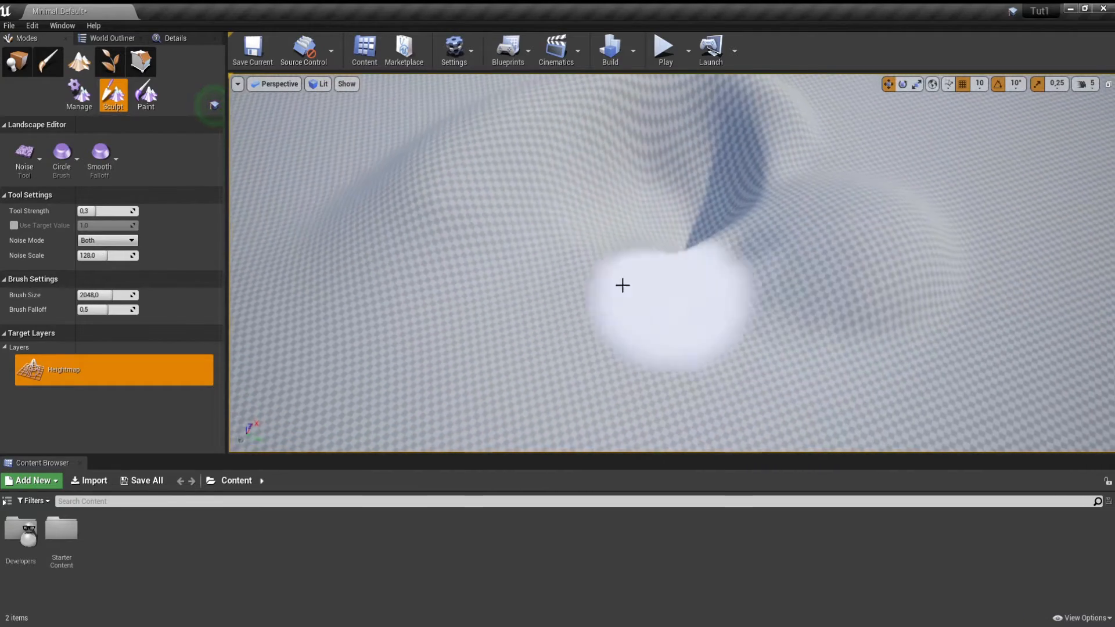
# - Soften the noisy terrain around the hills with the Smooth sculpting tool and return to Place mode
pyautogui.click(43, 178)
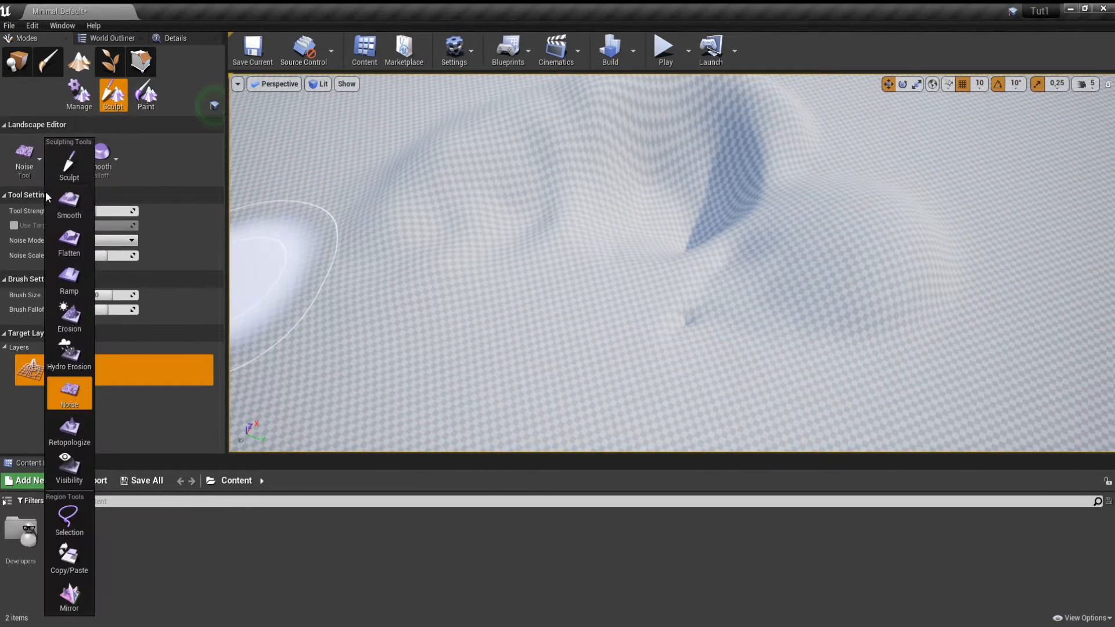
pyautogui.click(69, 199)
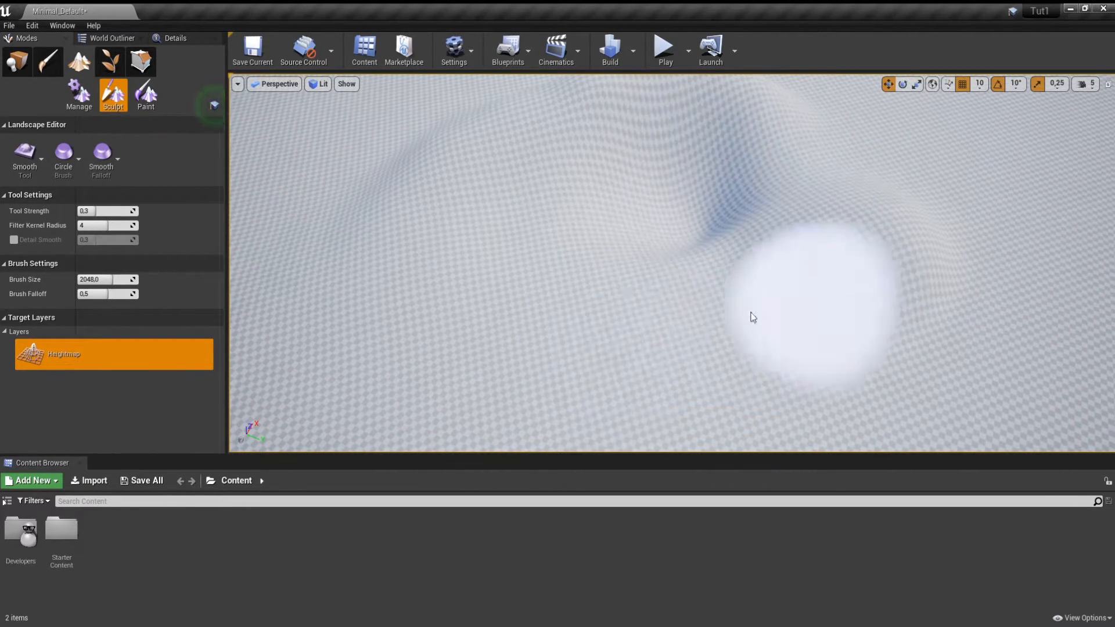
pyautogui.moveTo(752, 316)
pyautogui.mouseDown(button='right')
pyautogui.moveTo(813, 299)
pyautogui.moveTo(836, 314)
pyautogui.moveTo(871, 300)
pyautogui.moveTo(587, 169)
pyautogui.mouseUp(button='right')
pyautogui.moveTo(560, 258)
pyautogui.mouseDown(button='right')
pyautogui.moveTo(557, 279)
pyautogui.moveTo(555, 269)
pyautogui.mouseUp(button='right')
pyautogui.click(18, 61)
pyautogui.moveTo(700, 207)
pyautogui.mouseDown(button='right')
pyautogui.moveTo(701, 192)
pyautogui.moveTo(701, 208)
pyautogui.mouseUp(button='right')
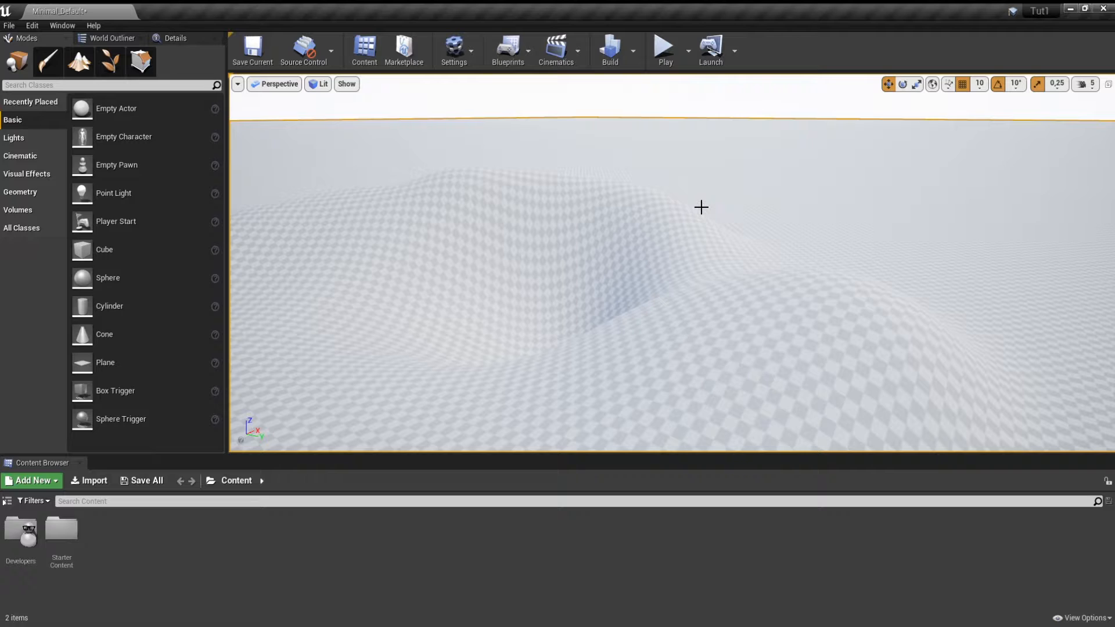
pyautogui.click(57, 483)
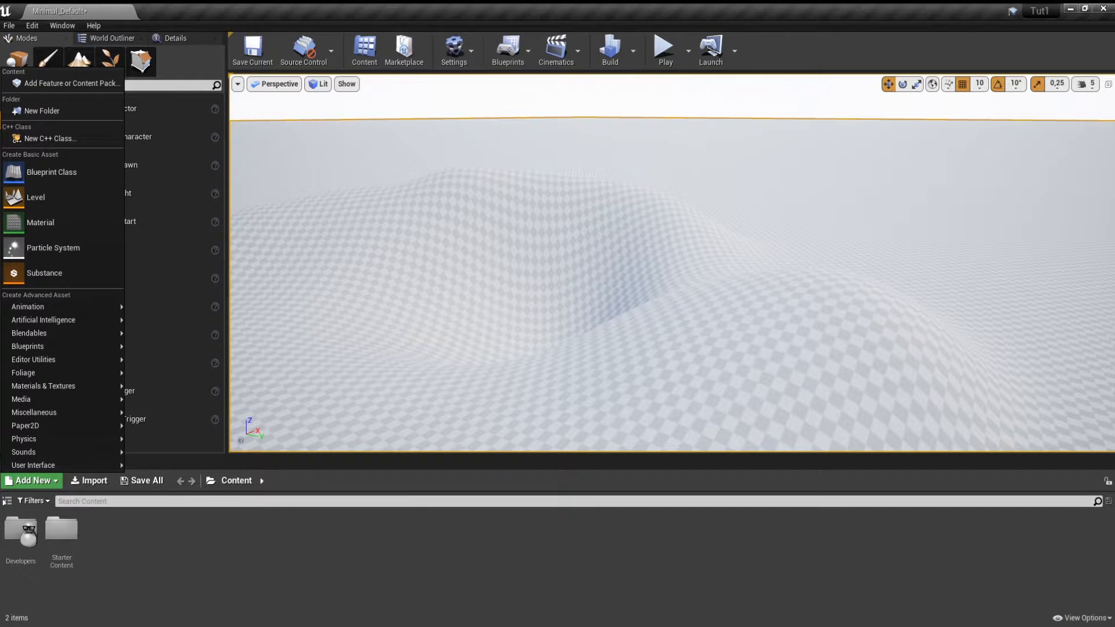
pyautogui.click(259, 585)
pyautogui.rightClick(258, 567)
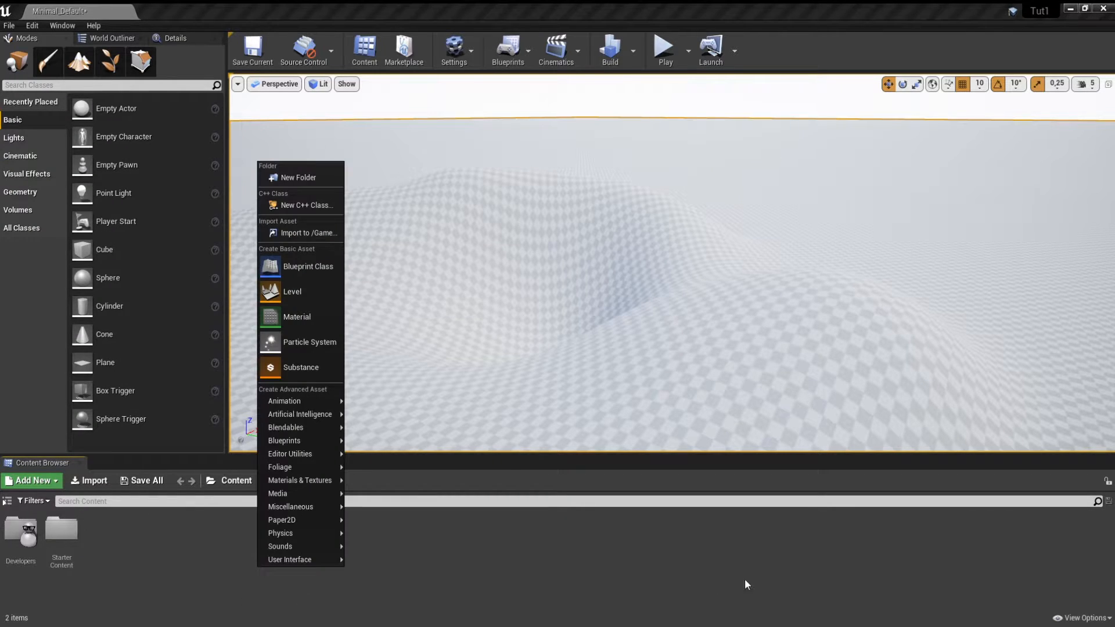
pyautogui.click(228, 577)
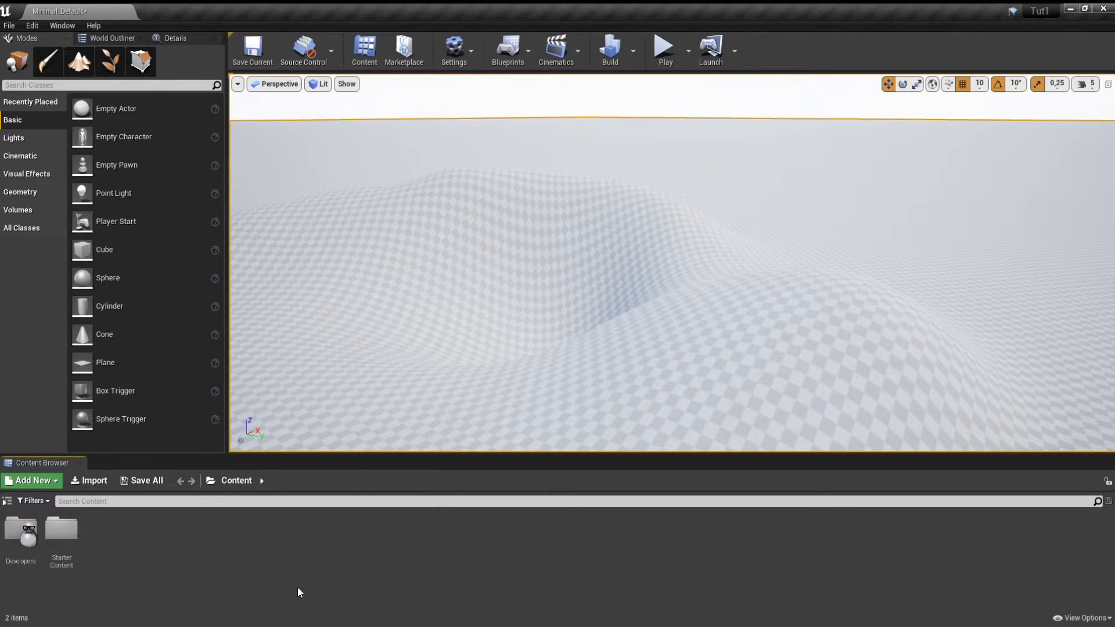
pyautogui.rightClick(353, 585)
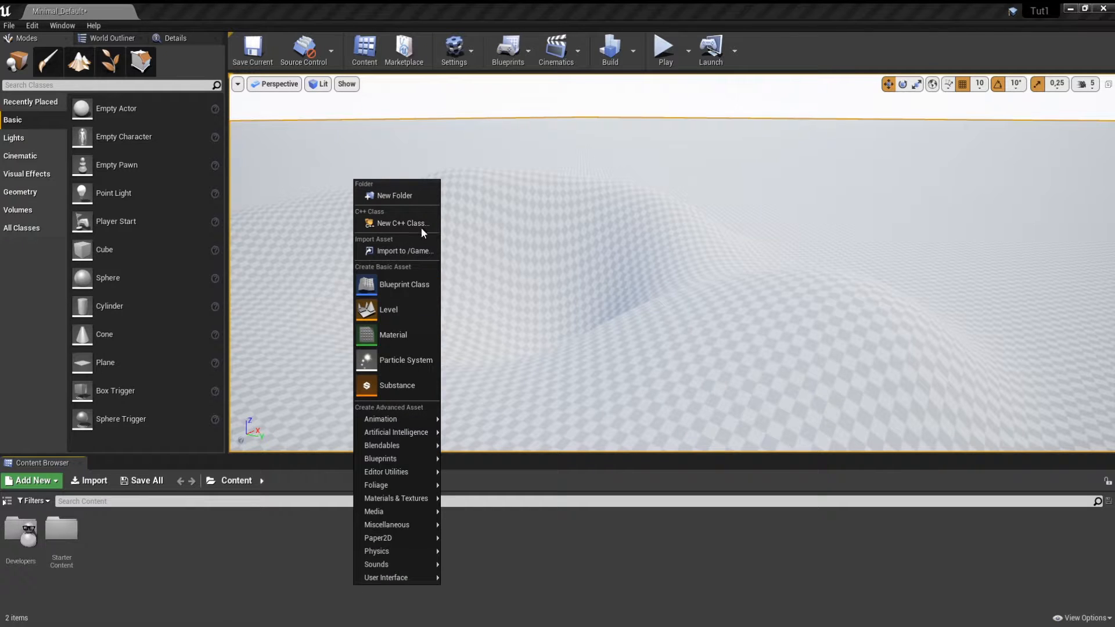
pyautogui.click(390, 195)
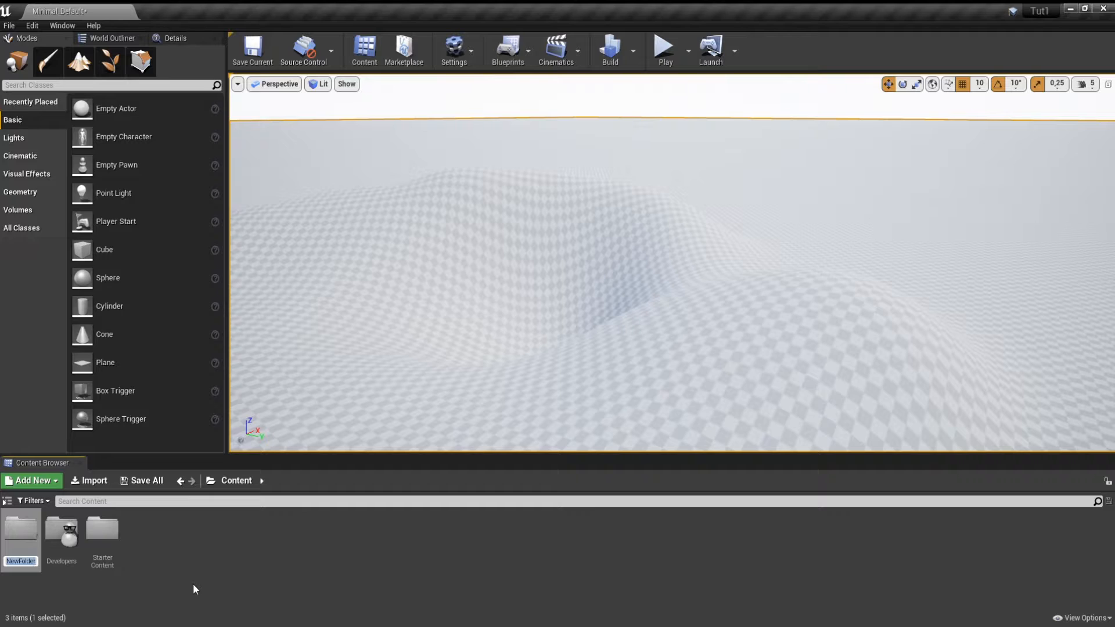
pyautogui.press('Delete')
pyautogui.click(33, 538)
pyautogui.press('Delete')
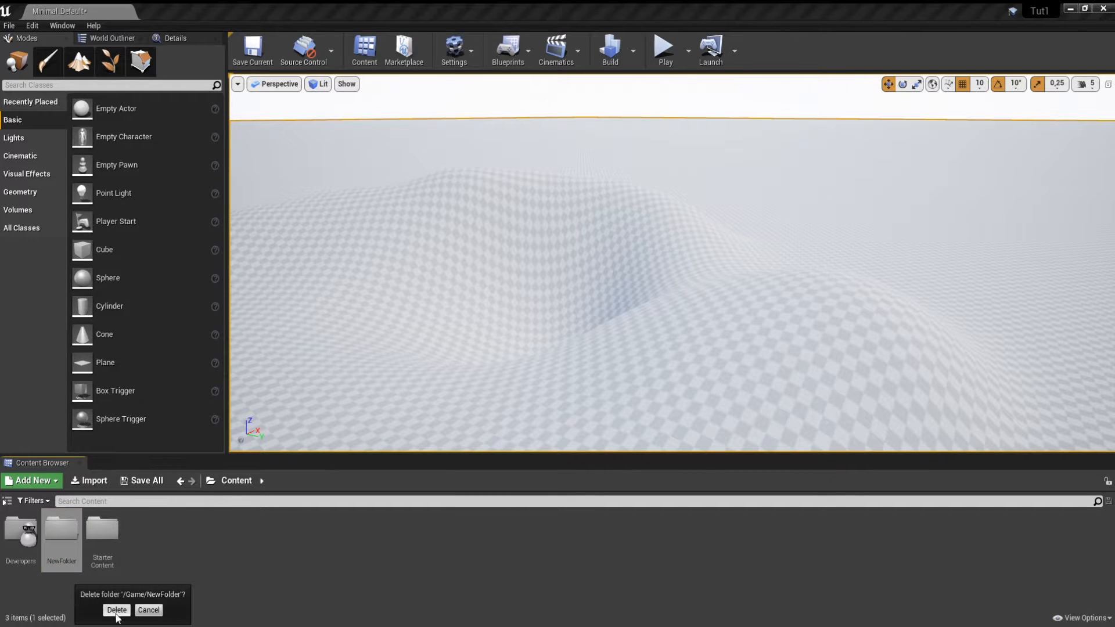
pyautogui.click(117, 611)
# - Create a folder named Landscape in the Content directory and open it
pyautogui.hotkey('ctrl', 'n')
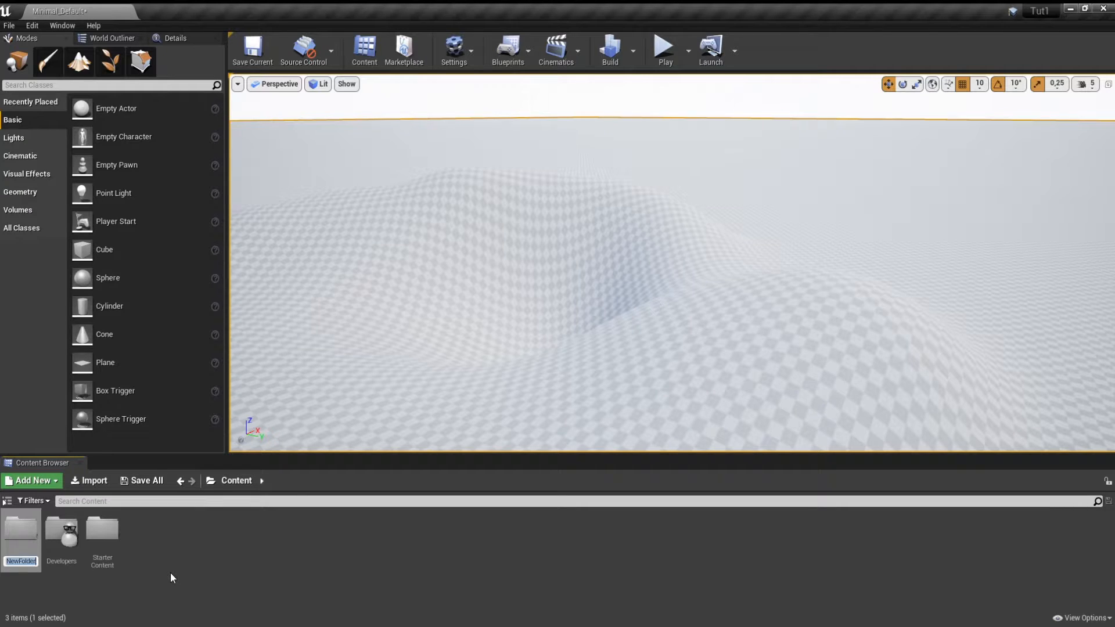
pyautogui.write('La')
pyautogui.write('ndscape')
pyautogui.press('Return')
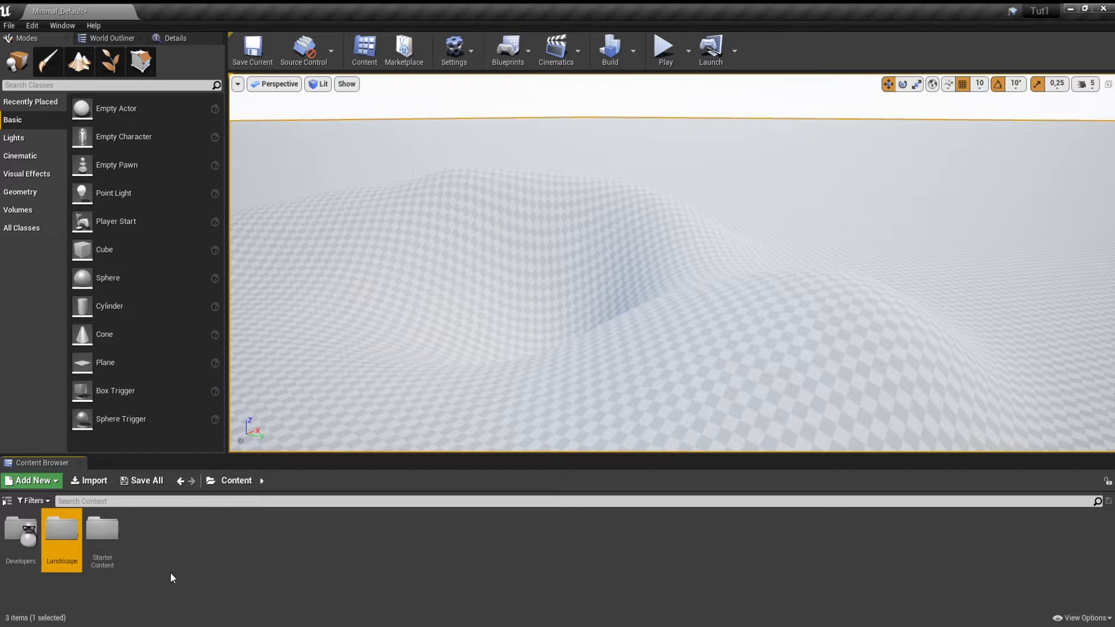
pyautogui.press('Return')
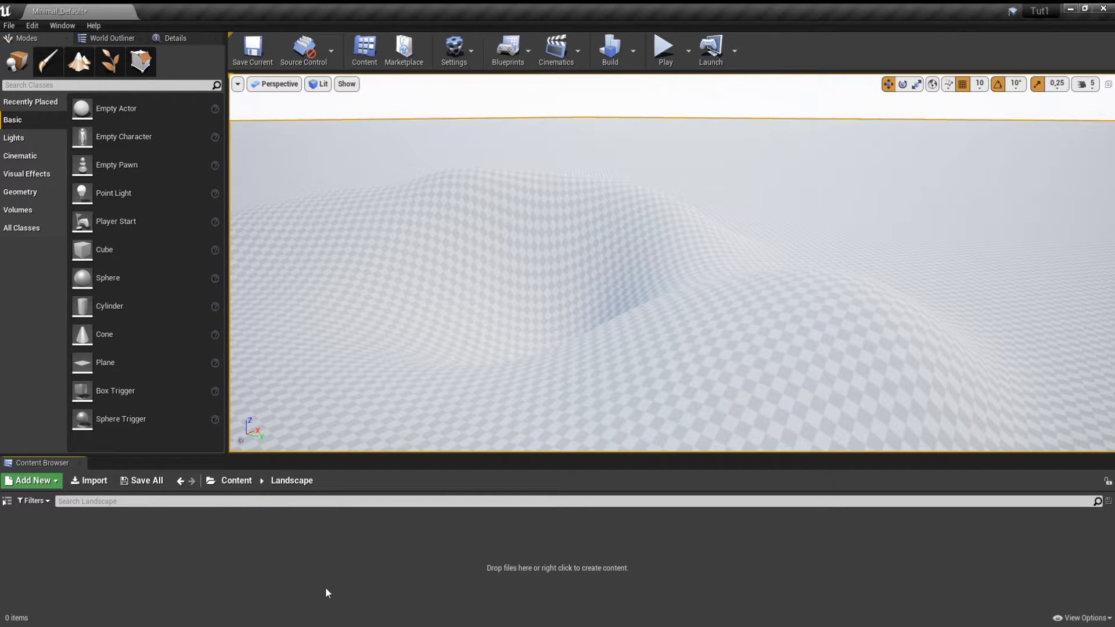
# - Create a new material named M_Landscape in the Landscape folder
pyautogui.rightClick(278, 590)
pyautogui.click(312, 336)
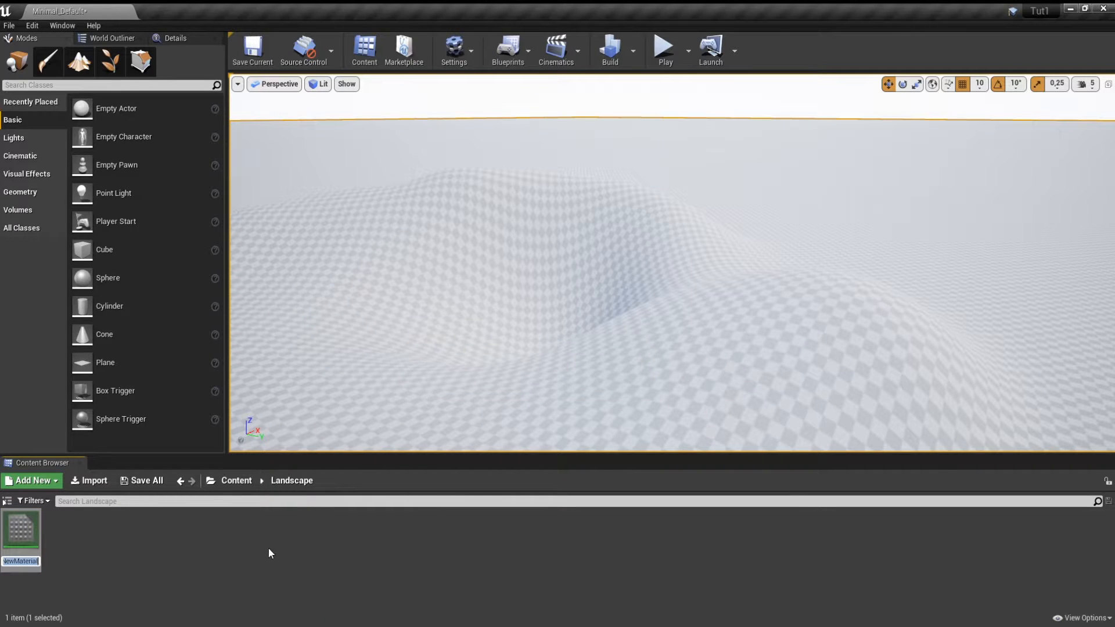
pyautogui.write('M')
pyautogui.write('_')
pyautogui.write('L')
pyautogui.write('andscape')
pyautogui.press('Return')
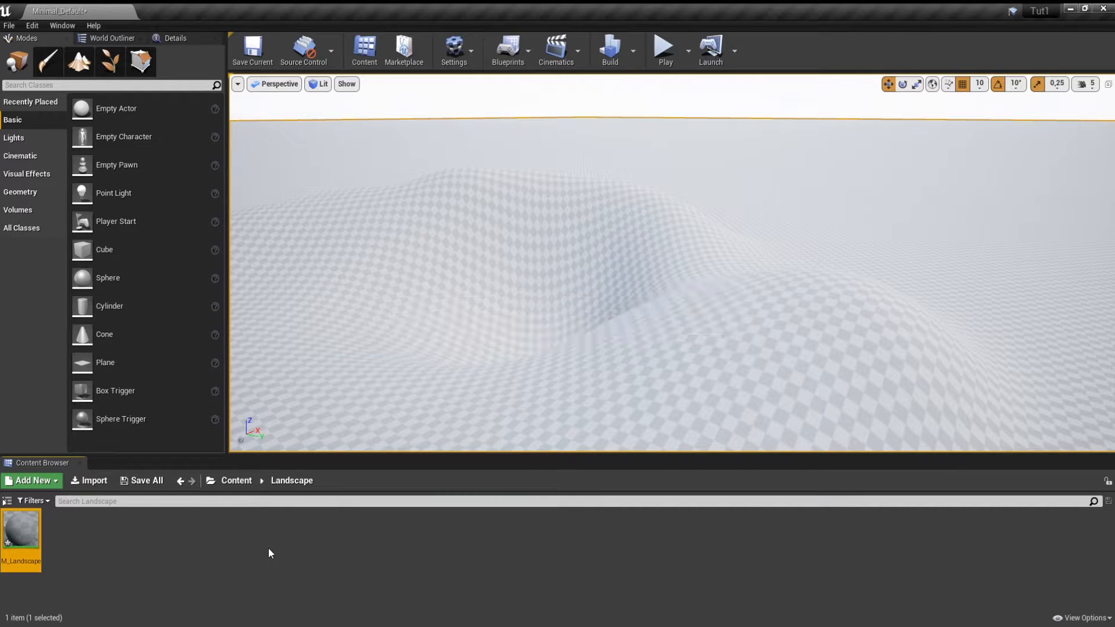
# - Open the M_Landscape material for editing and dock its editor beside the level
pyautogui.moveTo(1114, 371); pyautogui.dragTo(294, 7)
pyautogui.scroll(-4, 343, 259)
pyautogui.moveTo(420, 317); pyautogui.dragTo(504, 373, button='right')
pyautogui.scroll(4, 486, 355)
pyautogui.click(445, 306)
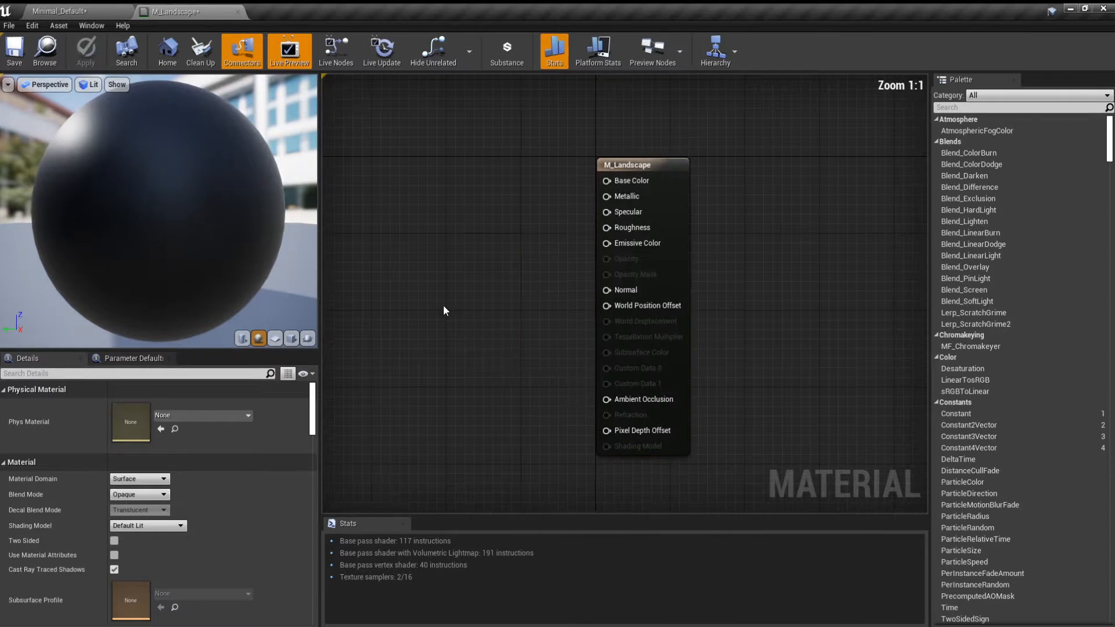
# - Examine the inputs of the M_Landscape material node and take another look at the landscape in the level
pyautogui.moveTo(481, 81); pyautogui.dragTo(813, 507)
pyautogui.click(728, 418)
pyautogui.scroll(-3, 662, 344)
pyautogui.moveTo(662, 344); pyautogui.dragTo(586, 441, button='right')
pyautogui.scroll(3, 415, 240)
pyautogui.moveTo(416, 240); pyautogui.dragTo(680, 219, button='right')
pyautogui.scroll(-1, 492, 293)
pyautogui.scroll(1, 527, 264)
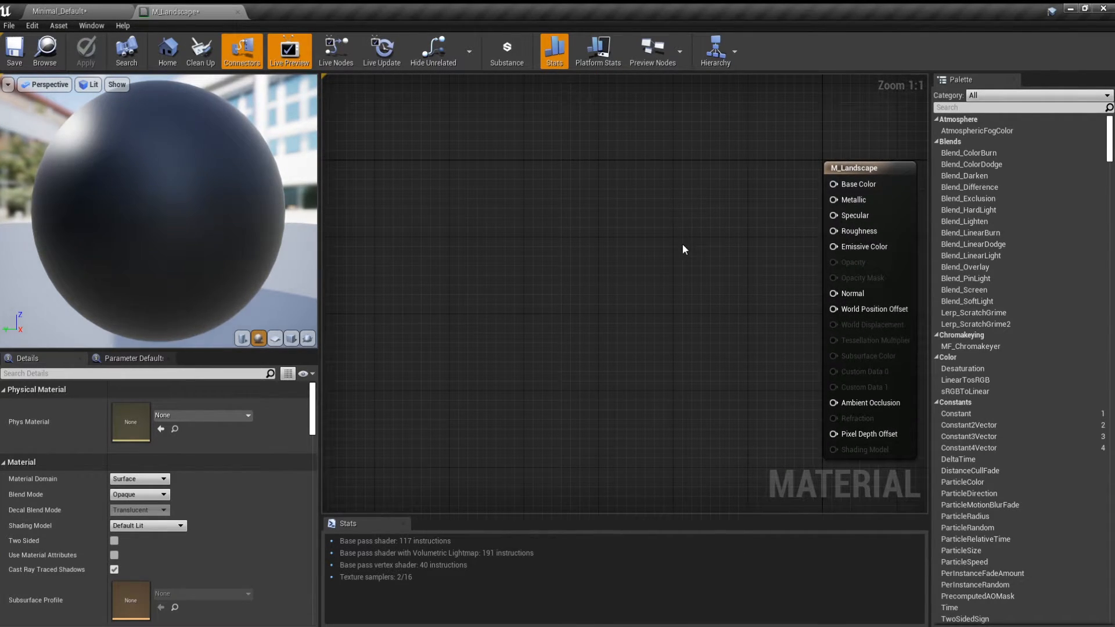
pyautogui.scroll(1, 687, 250)
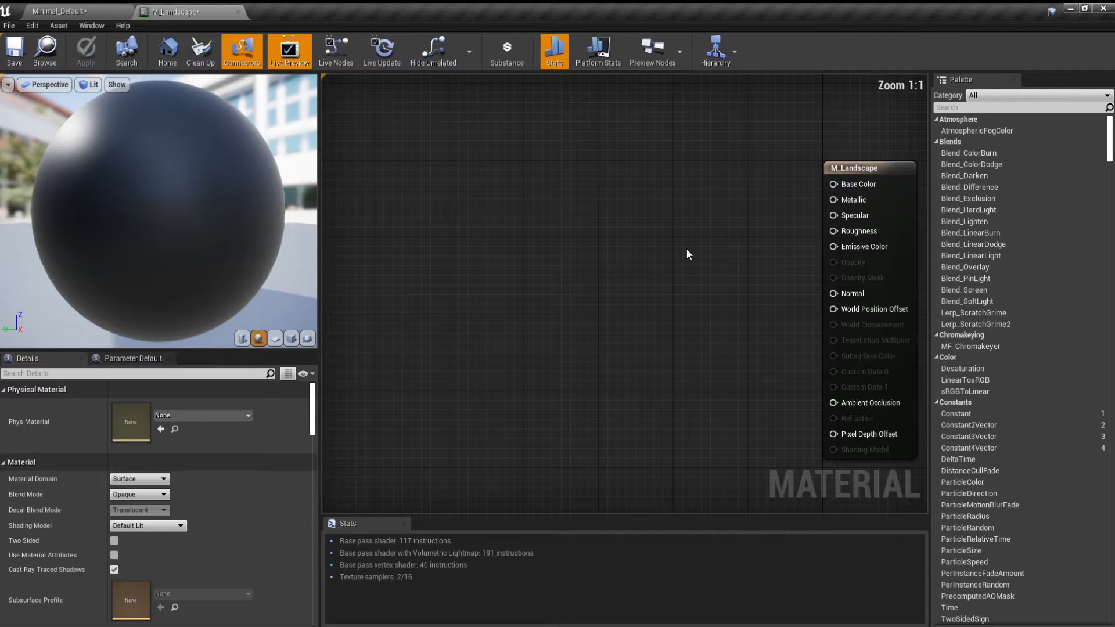
pyautogui.scroll(1, 687, 254)
pyautogui.moveTo(687, 254); pyautogui.dragTo(528, 256, button='right')
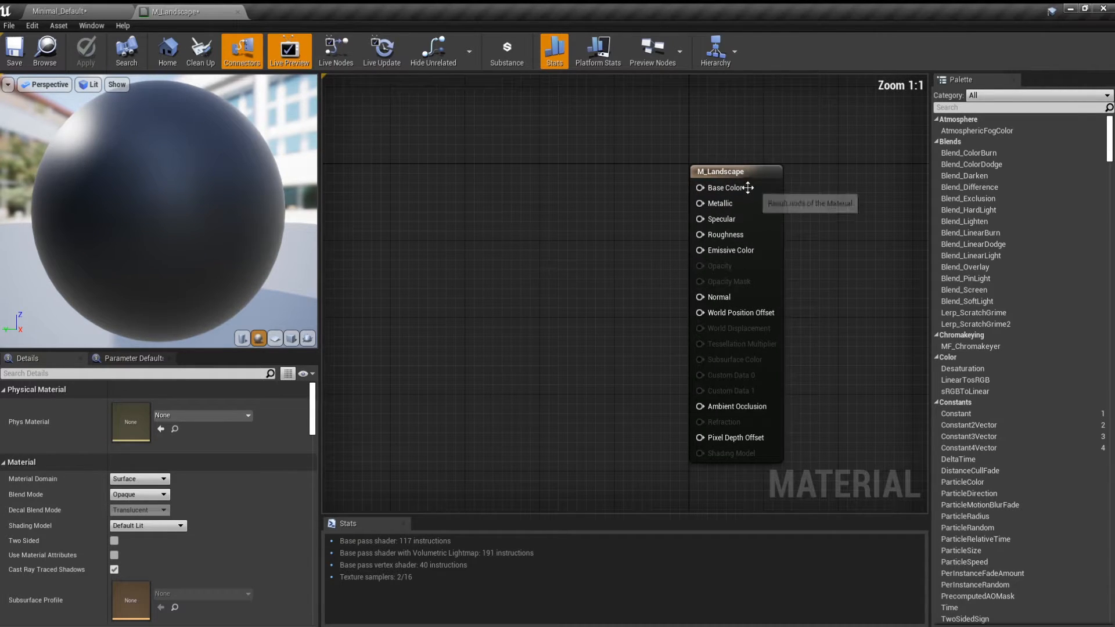
pyautogui.moveTo(696, 188); pyautogui.dragTo(473, 277)
pyautogui.click(431, 179)
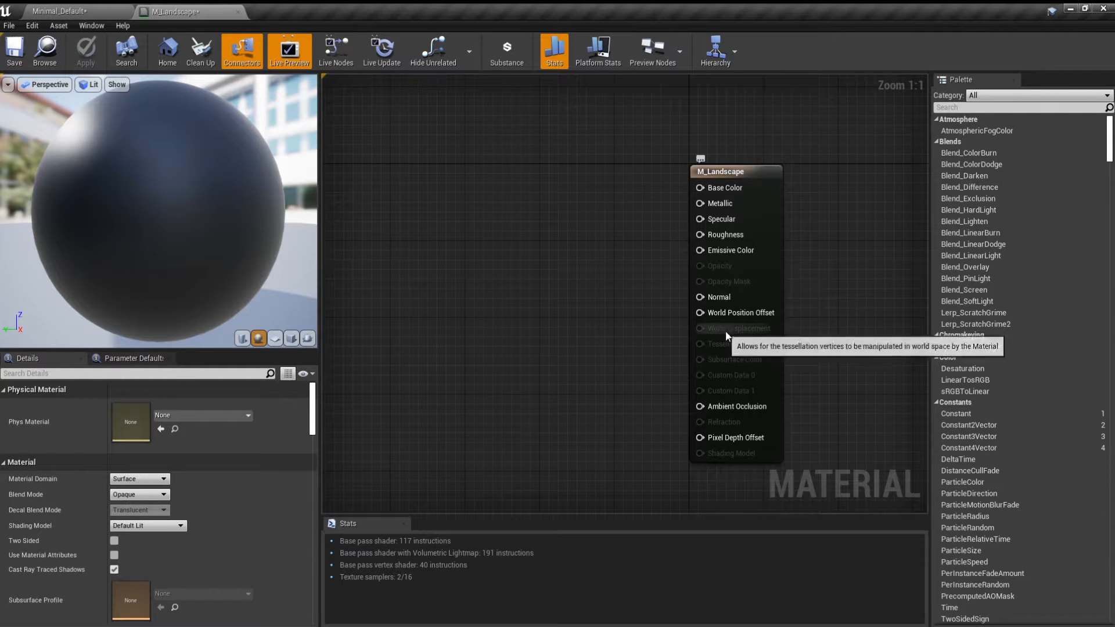
pyautogui.moveTo(588, 270); pyautogui.dragTo(571, 264, button='right')
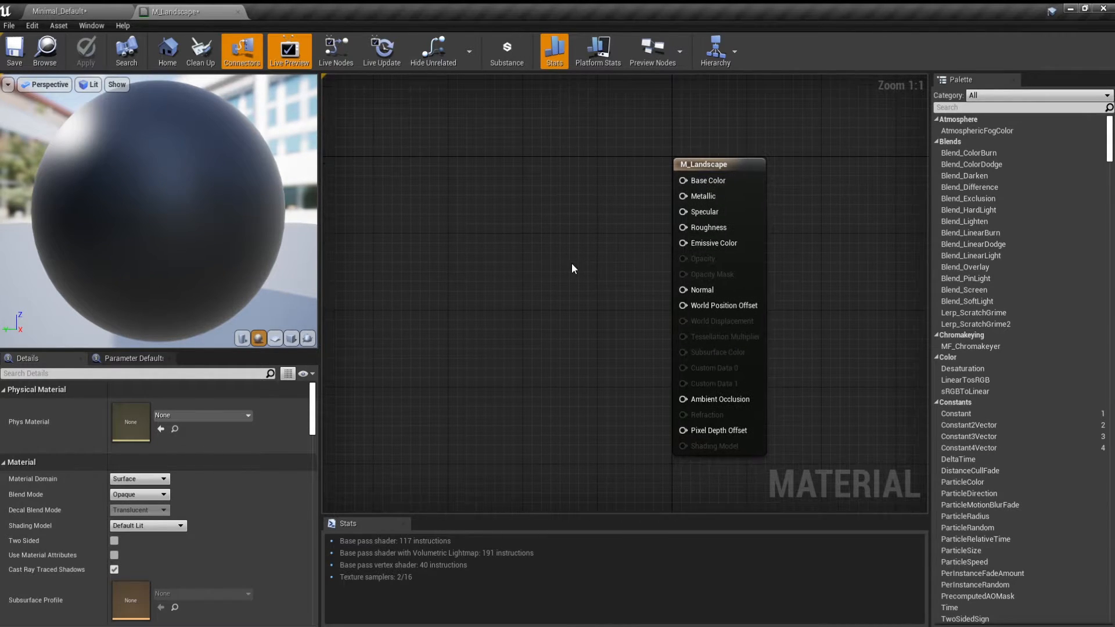
pyautogui.scroll(2, 568, 276)
pyautogui.moveTo(588, 119); pyautogui.dragTo(790, 477)
pyautogui.click(633, 450)
pyautogui.scroll(-3, 578, 443)
pyautogui.scroll(3, 574, 424)
pyautogui.moveTo(576, 423); pyautogui.dragTo(630, 415, button='right')
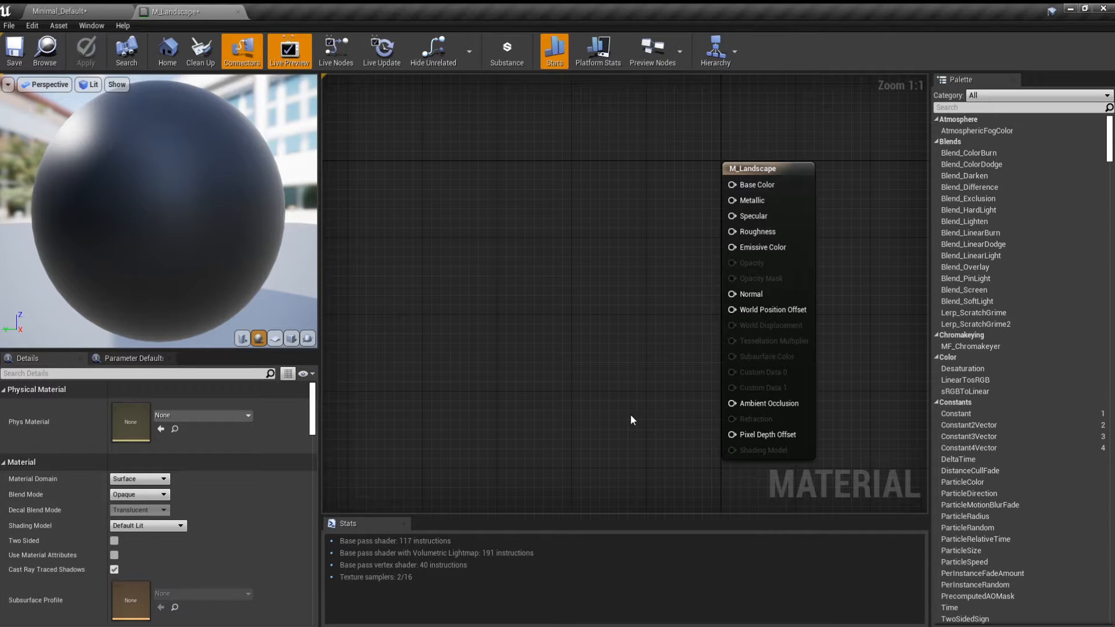
pyautogui.click(109, 11)
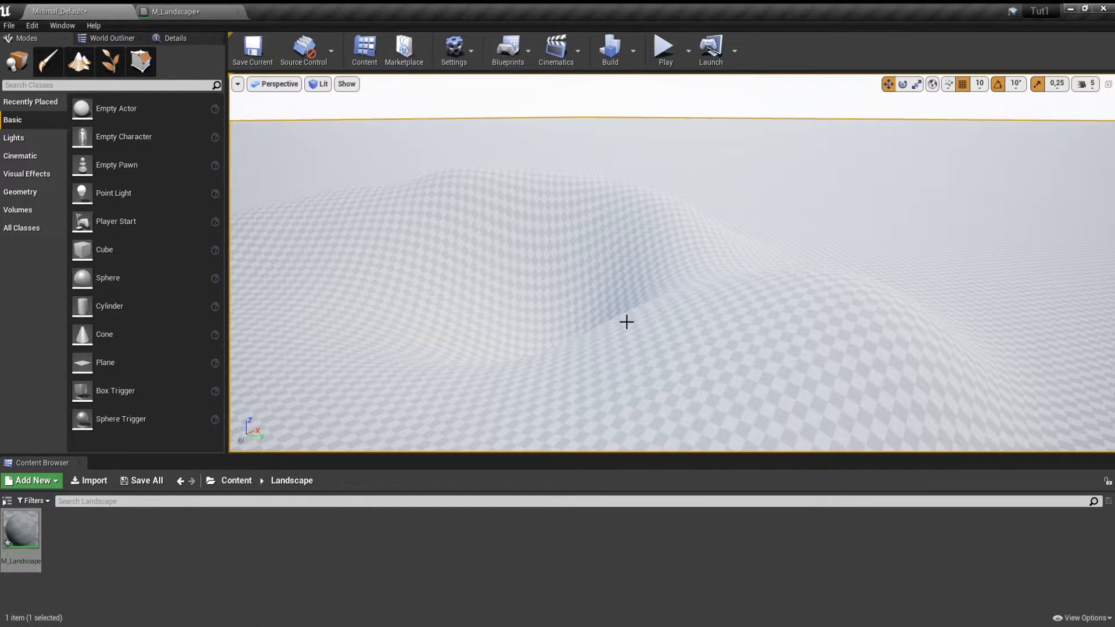
pyautogui.moveTo(620, 321); pyautogui.dragTo(591, 314, button='right')
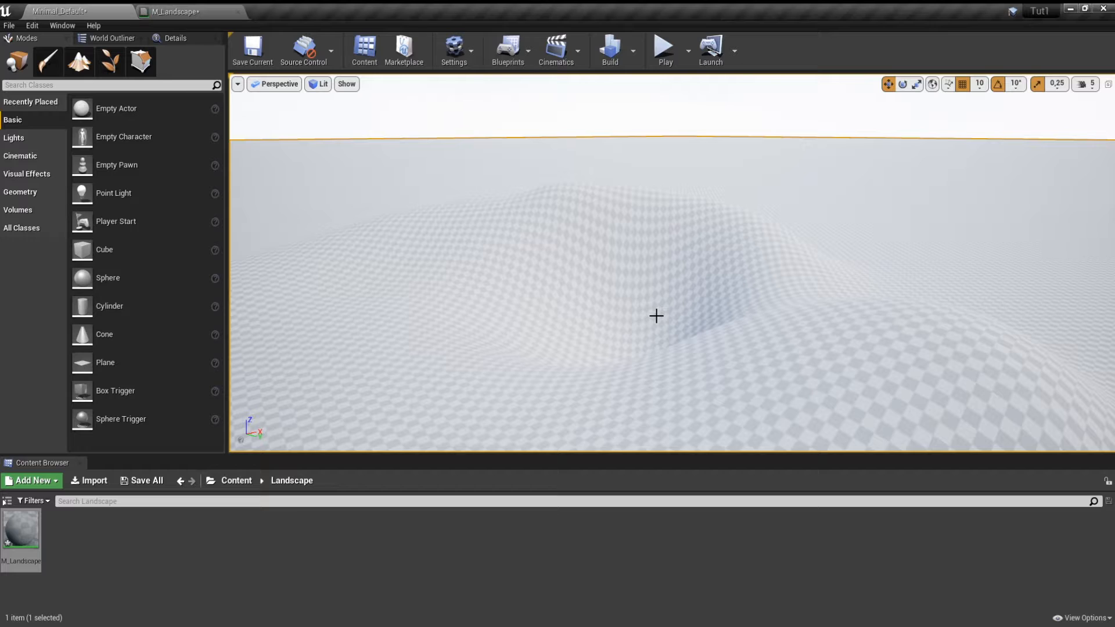
pyautogui.click(175, 12)
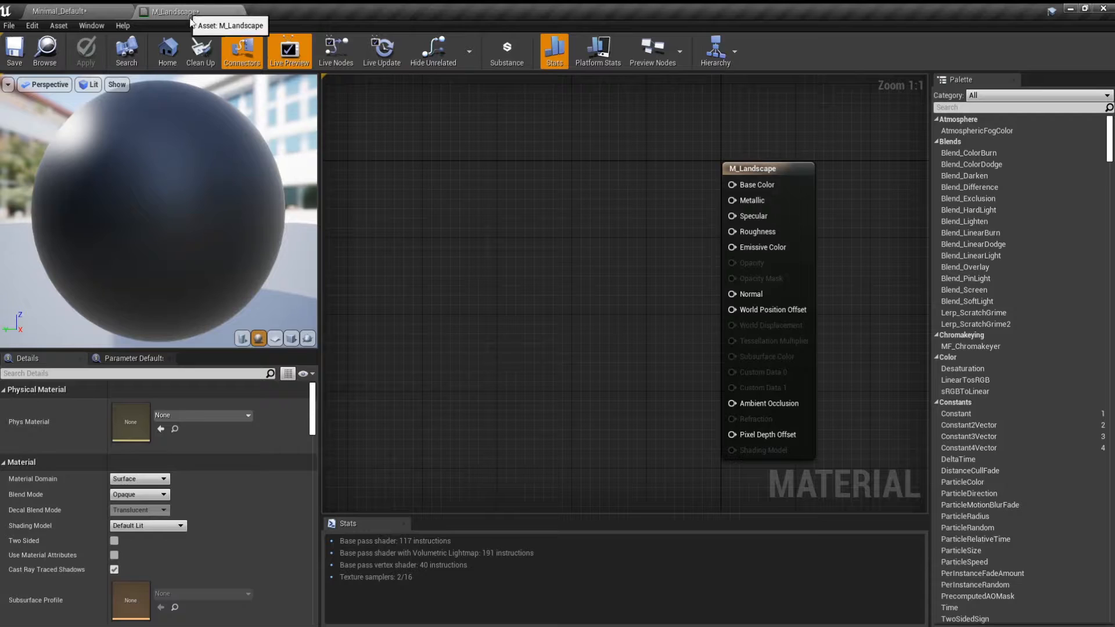
# - Add a Constant3Vector node by searching for 3vector and place it in the M_Landscape graph above the material node's level
pyautogui.moveTo(552, 294); pyautogui.dragTo(598, 330, button='right')
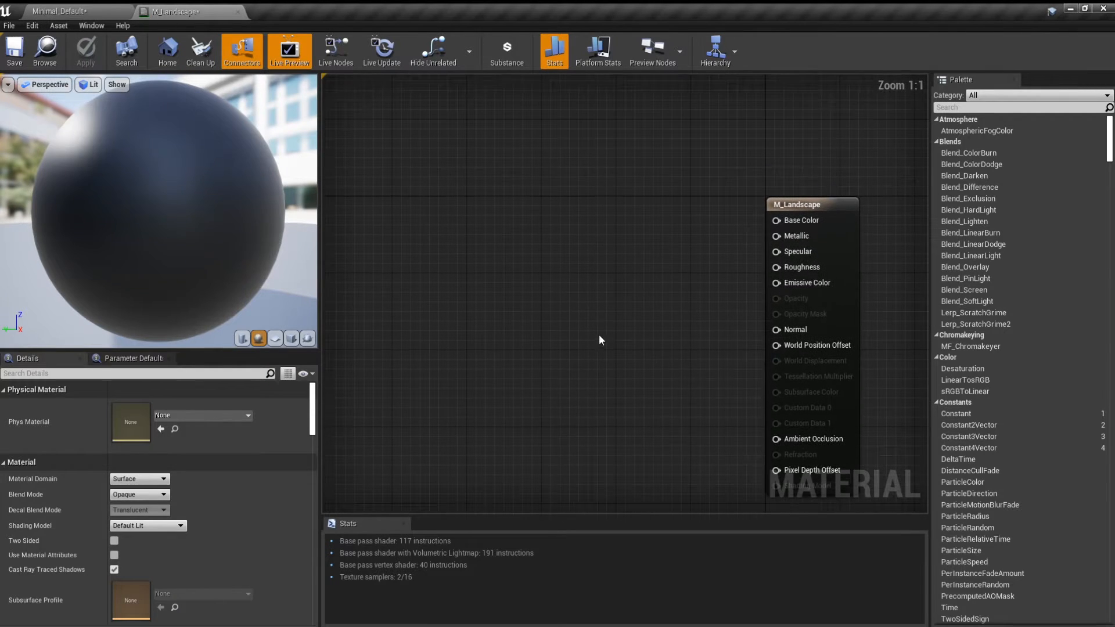
pyautogui.rightClick(573, 271)
pyautogui.write('3')
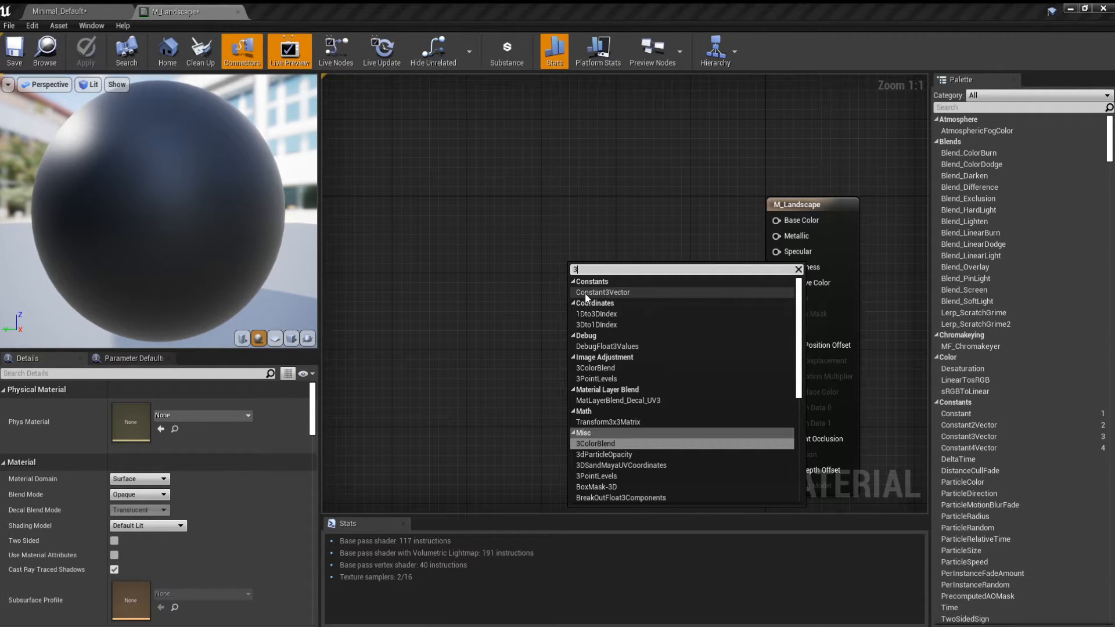
pyautogui.write('w')
pyautogui.click(584, 294)
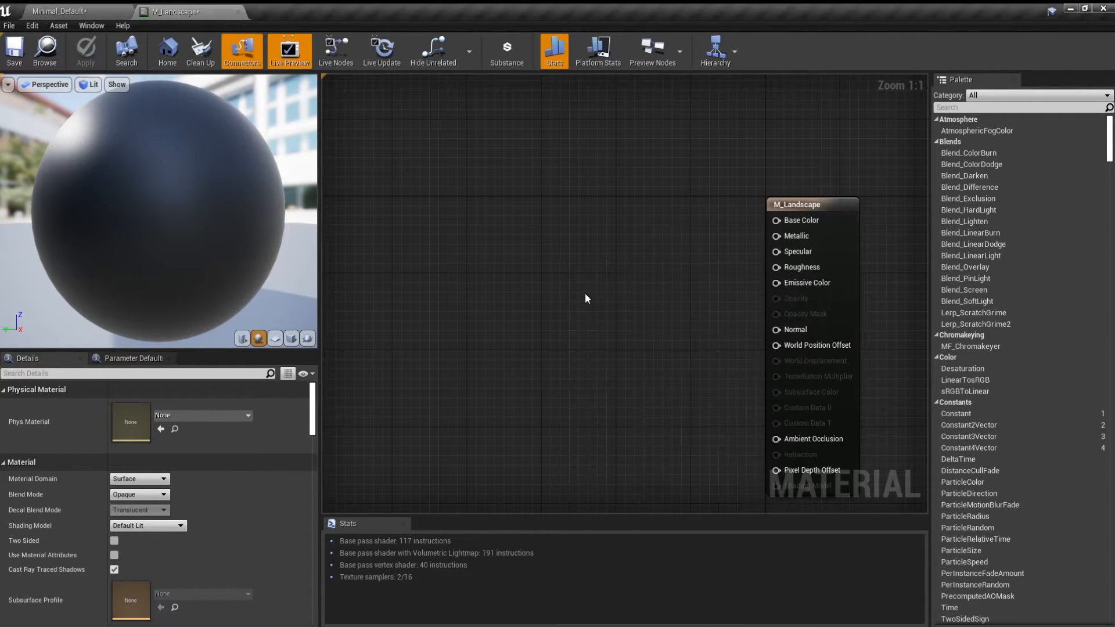
pyautogui.rightClick(585, 294)
pyautogui.write('3vector')
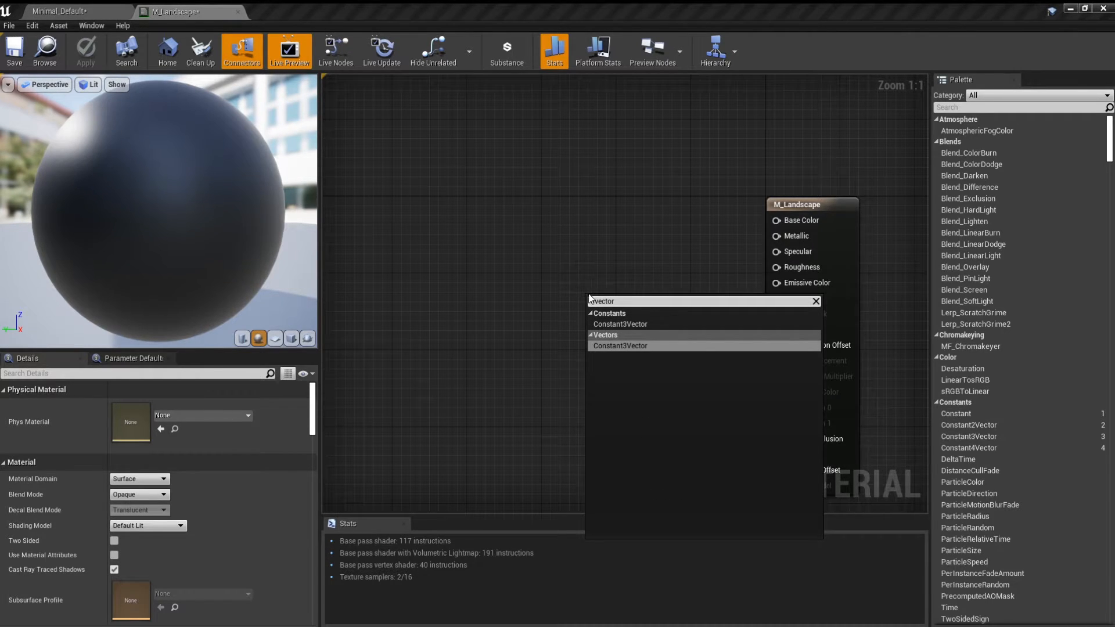
pyautogui.click(633, 349)
pyautogui.moveTo(613, 343); pyautogui.dragTo(438, 187)
pyautogui.click(514, 344)
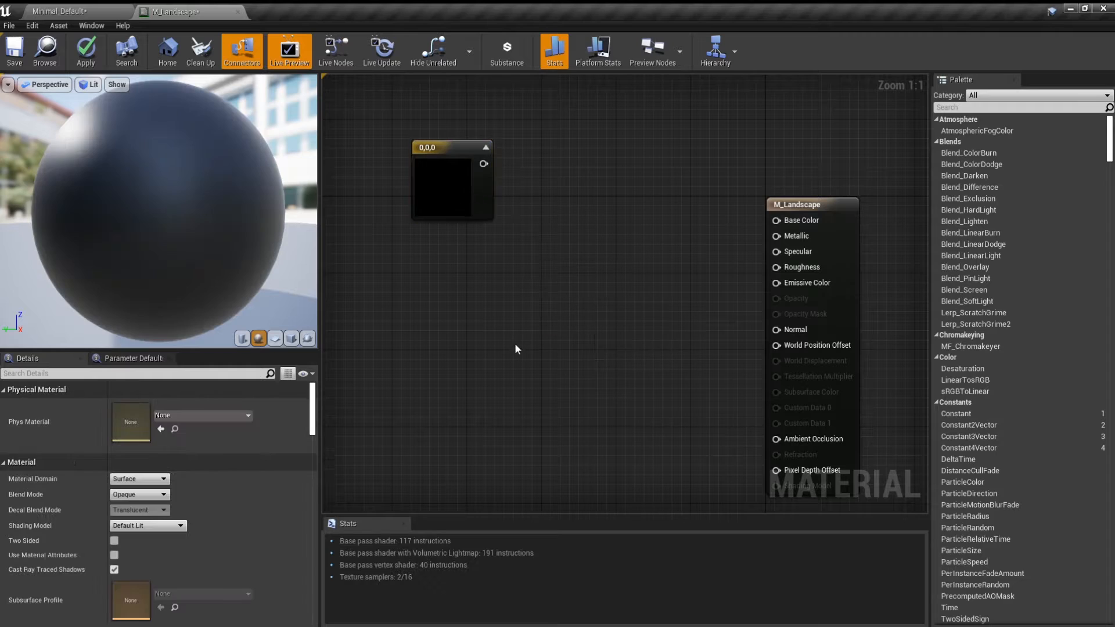
# - Add a second Constant3Vector node and place it below the first one
pyautogui.press('3')
pyautogui.click(491, 352)
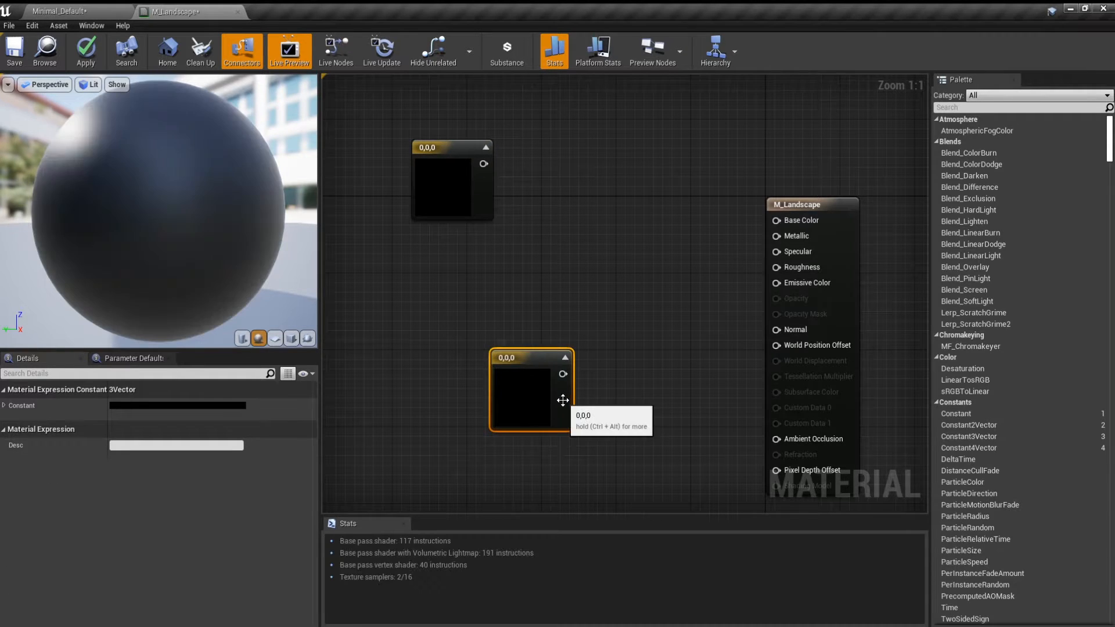
pyautogui.moveTo(552, 402); pyautogui.dragTo(523, 356)
pyautogui.moveTo(525, 356); pyautogui.dragTo(619, 375, button='right')
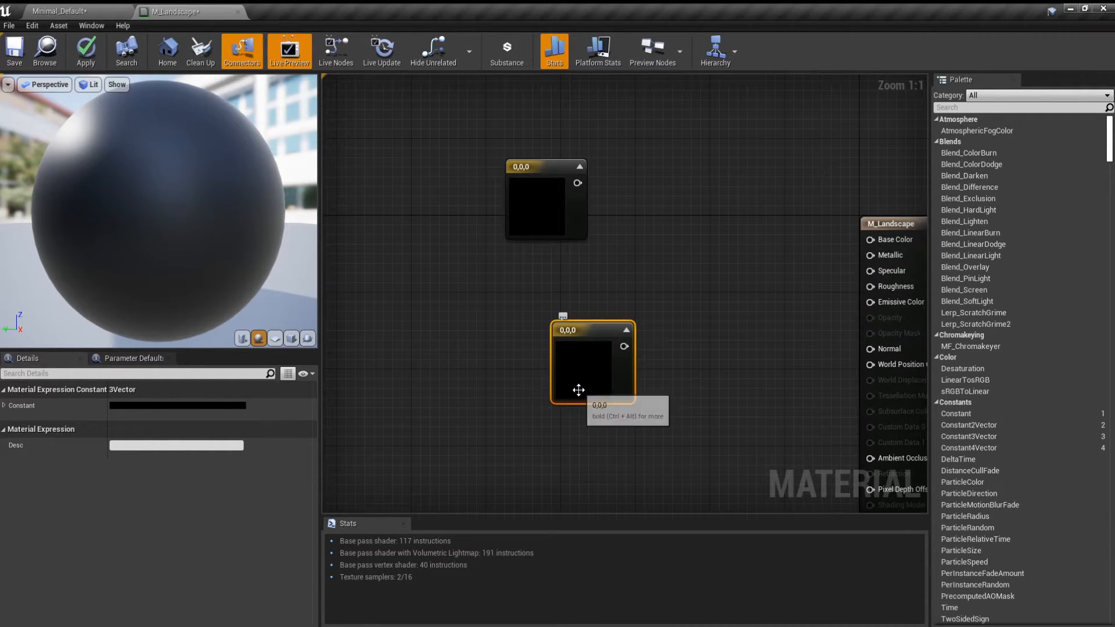
# - Add a trial Constant4Vector node and delete all constant vector nodes from the graph
pyautogui.press('4')
pyautogui.click(393, 348)
pyautogui.moveTo(378, 156); pyautogui.dragTo(592, 457)
pyautogui.press('Delete')
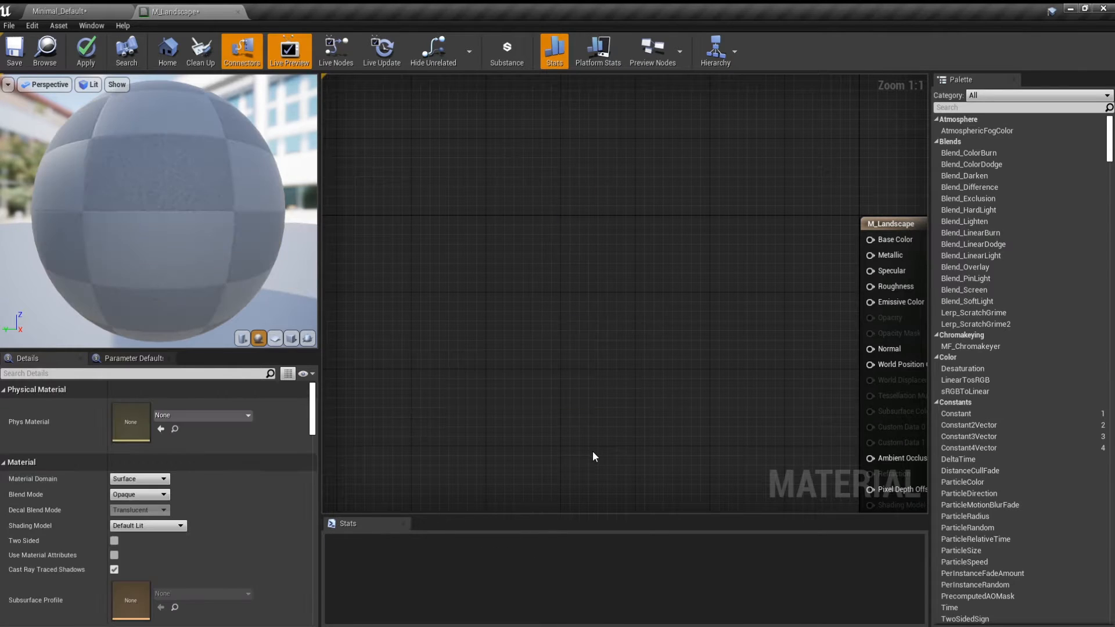
# - Add a Constant4Vector node to the emptied area beside the M_Landscape material node
pyautogui.press('4')
pyautogui.click(531, 205)
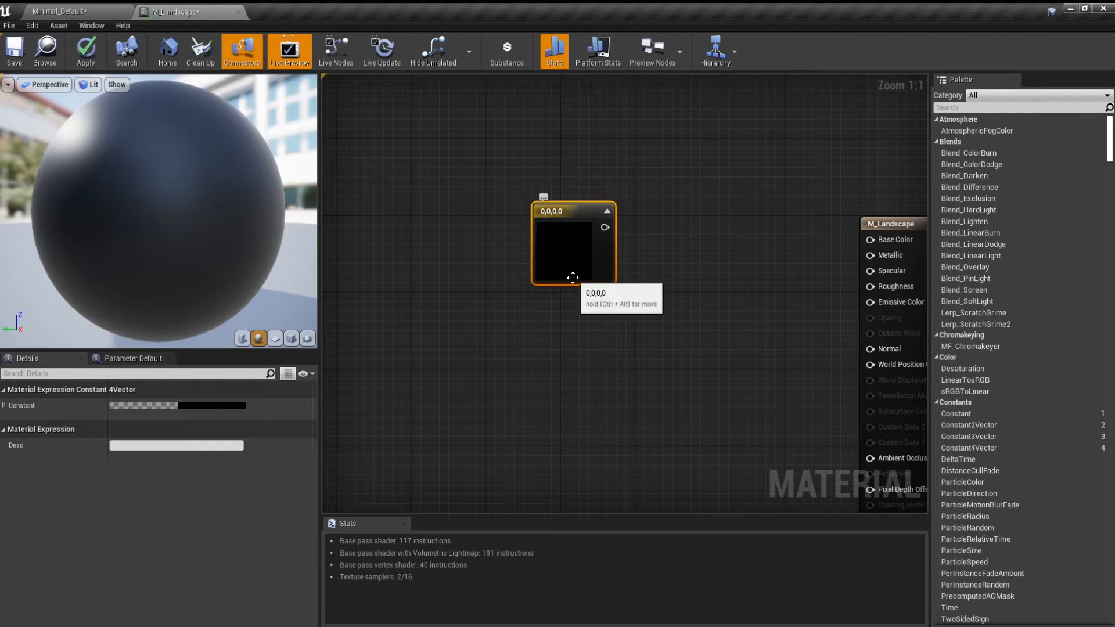
# - Convert the Constant4Vector node to a parameter and move it up and closer to the M_Landscape material node
pyautogui.rightClick(573, 277)
pyautogui.press('Escape')
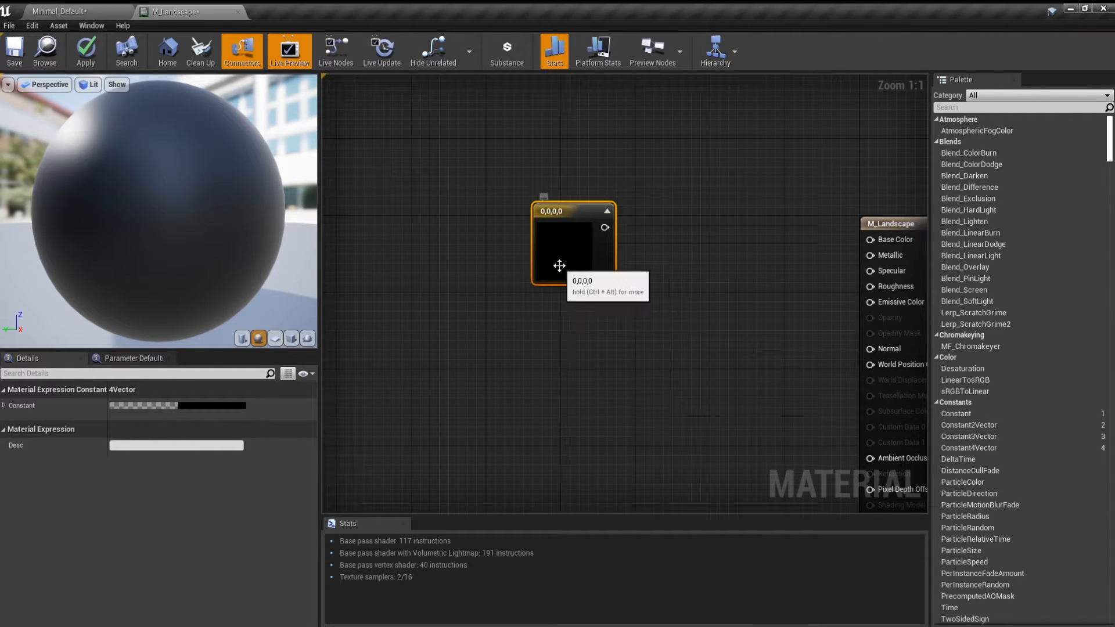
pyautogui.click(644, 431)
pyautogui.click(570, 252)
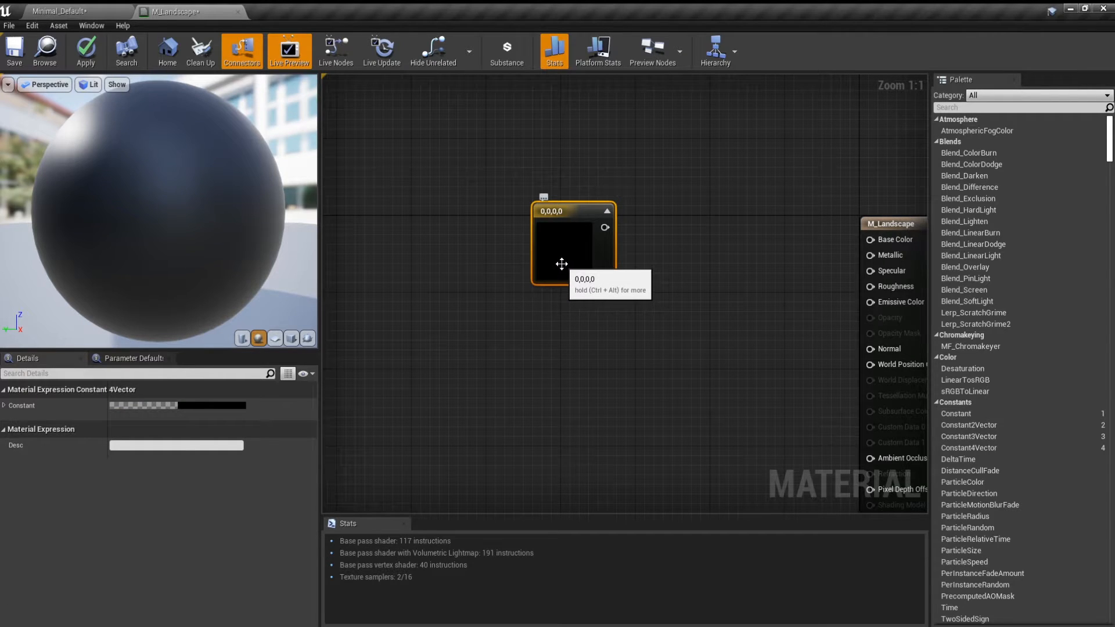
pyautogui.moveTo(561, 264); pyautogui.dragTo(508, 331, button='right')
pyautogui.rightClick(509, 330)
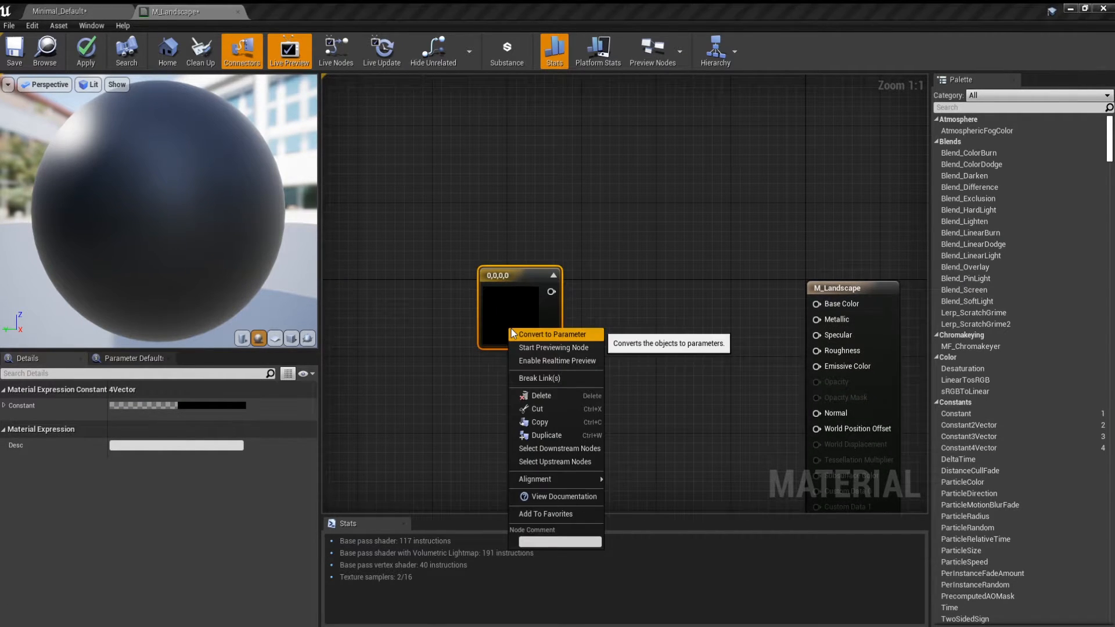
pyautogui.click(518, 334)
pyautogui.click(694, 363)
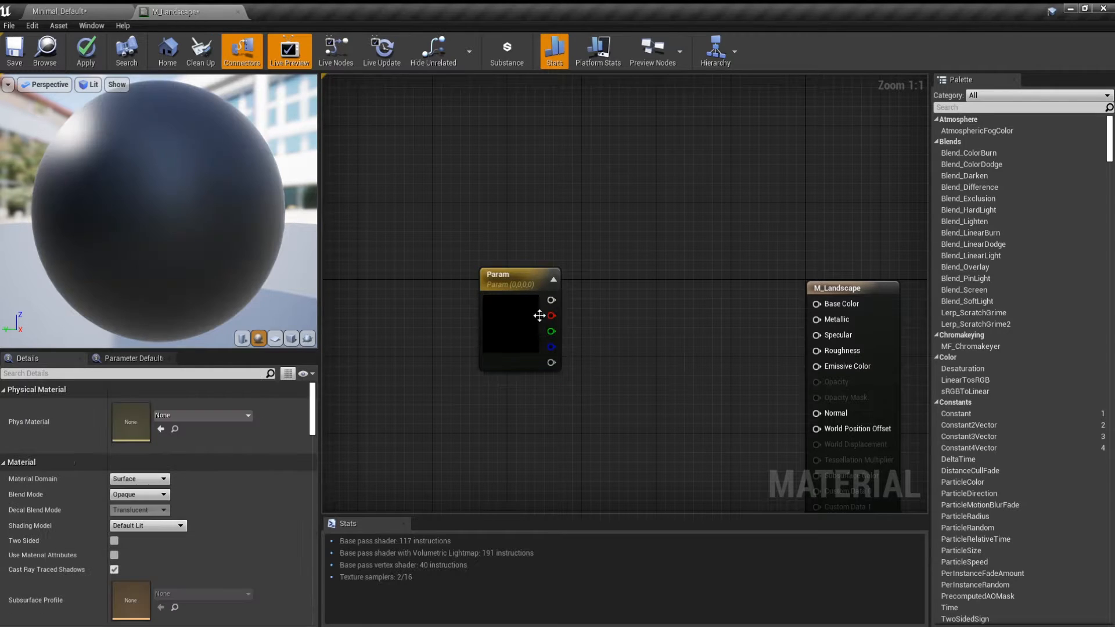
pyautogui.click(539, 315)
pyautogui.moveTo(527, 366); pyautogui.dragTo(573, 270)
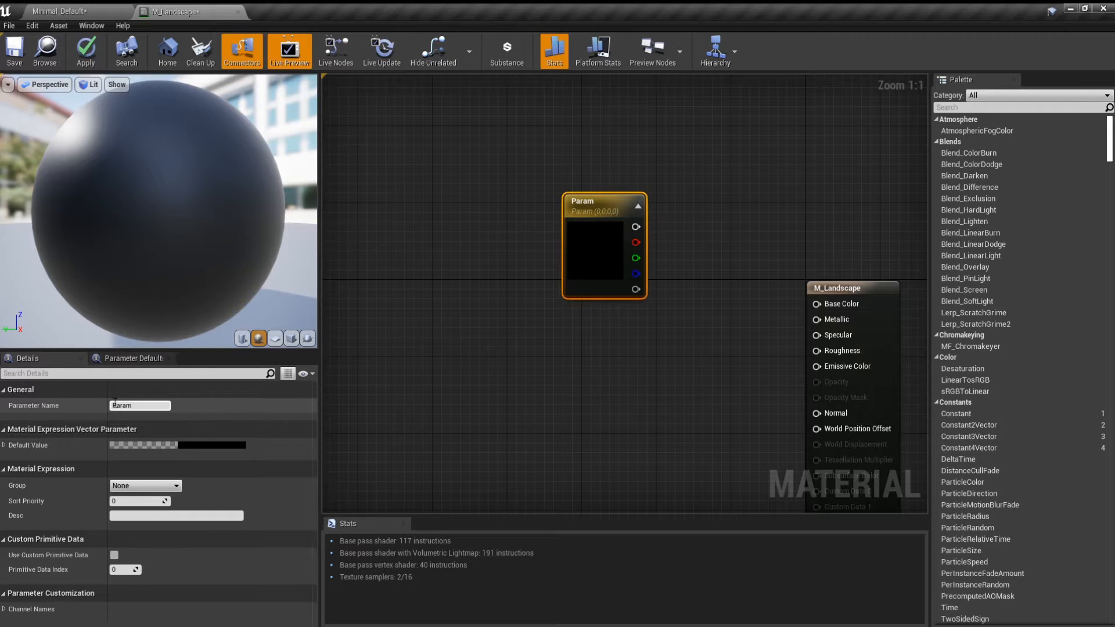
# - Collapse the parameter's Custom Primitive Data, Parameter Customization and Material Expression detail categories
pyautogui.click(142, 406)
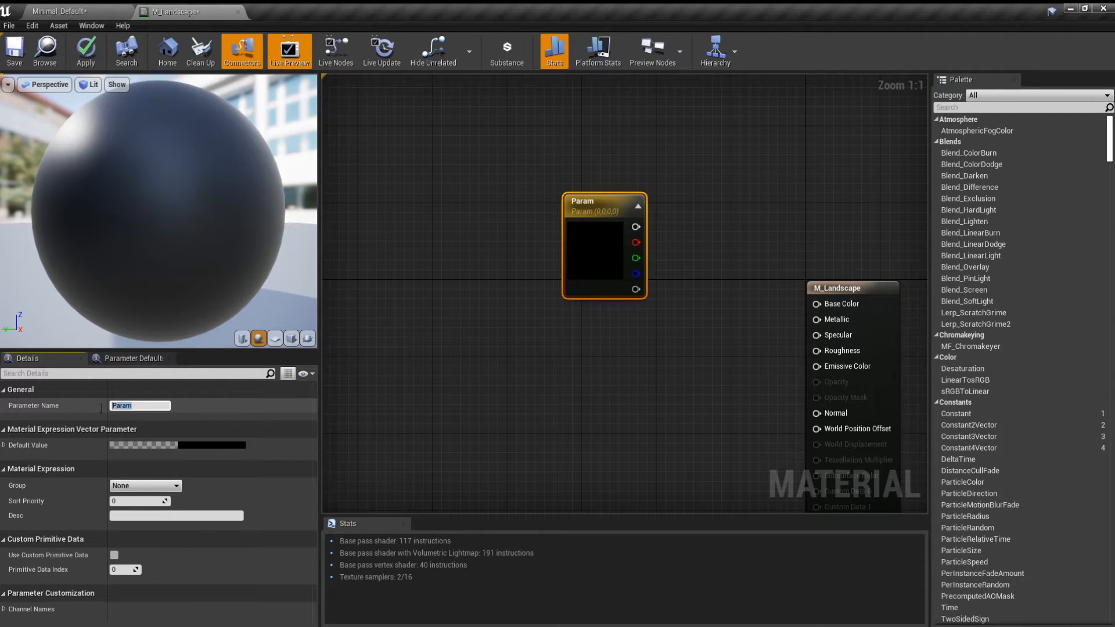
pyautogui.click(141, 409)
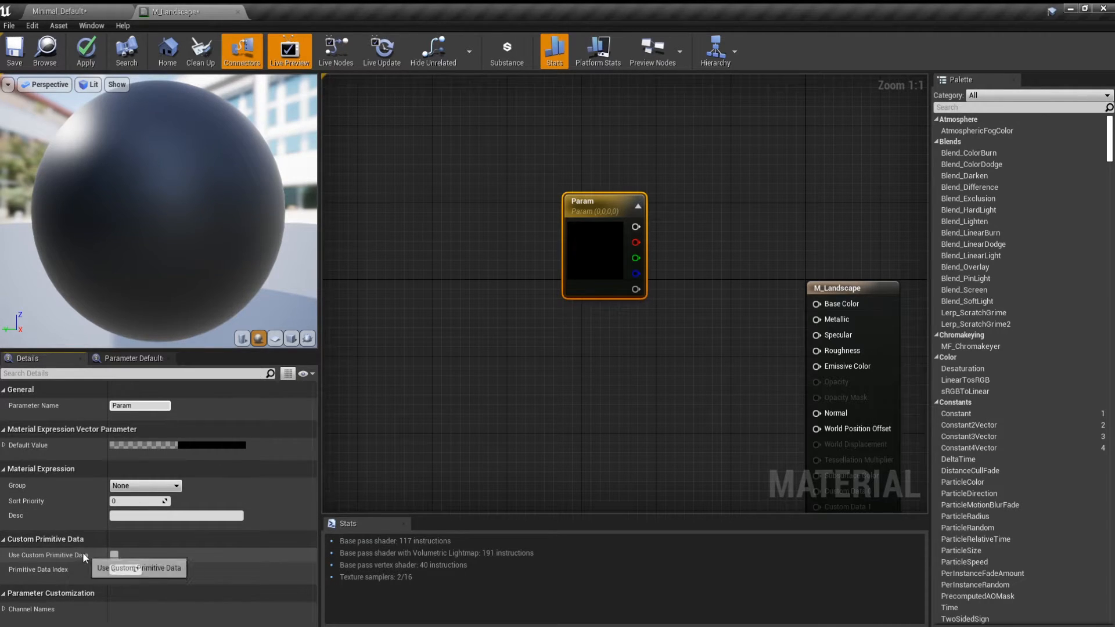
pyautogui.click(13, 539)
pyautogui.click(12, 556)
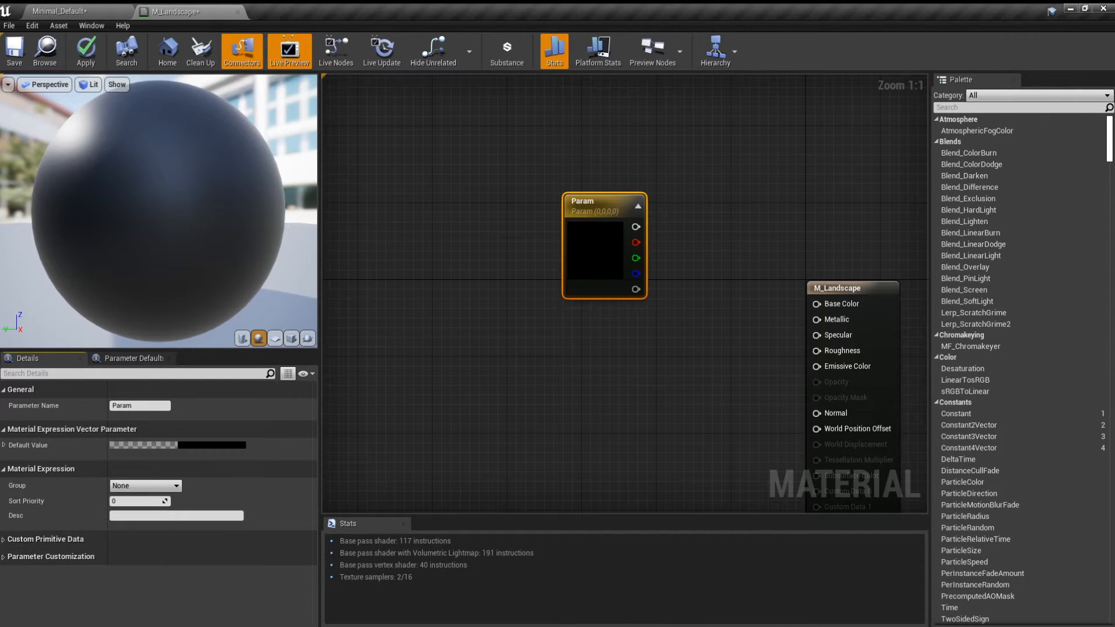
pyautogui.click(149, 468)
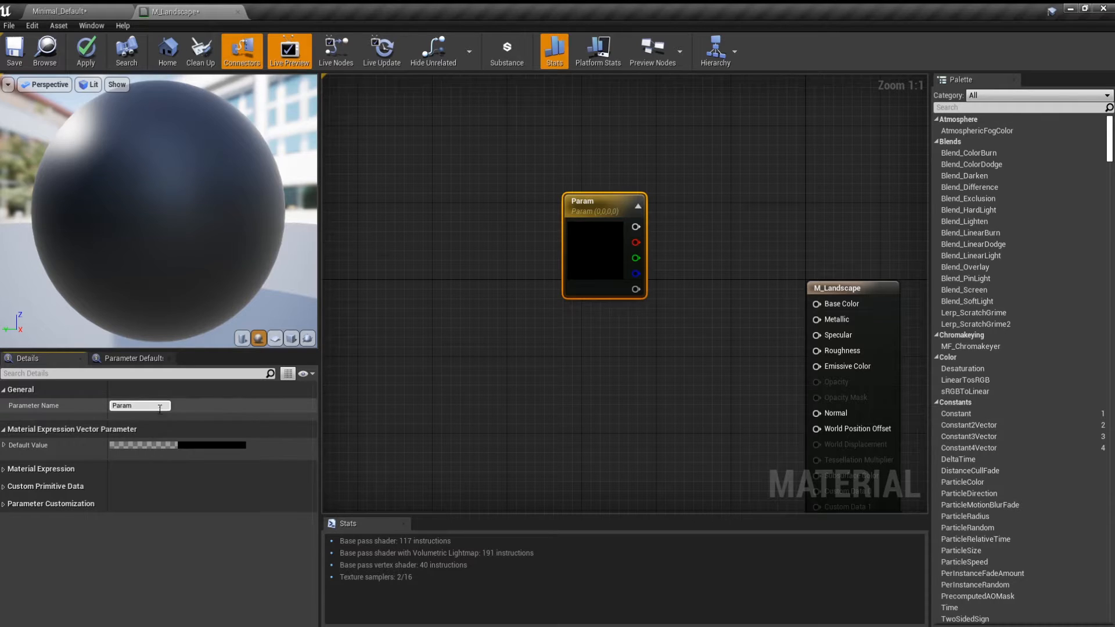
# - Rename the parameter to L1 and shift its node slightly away from the material node
pyautogui.click(159, 408)
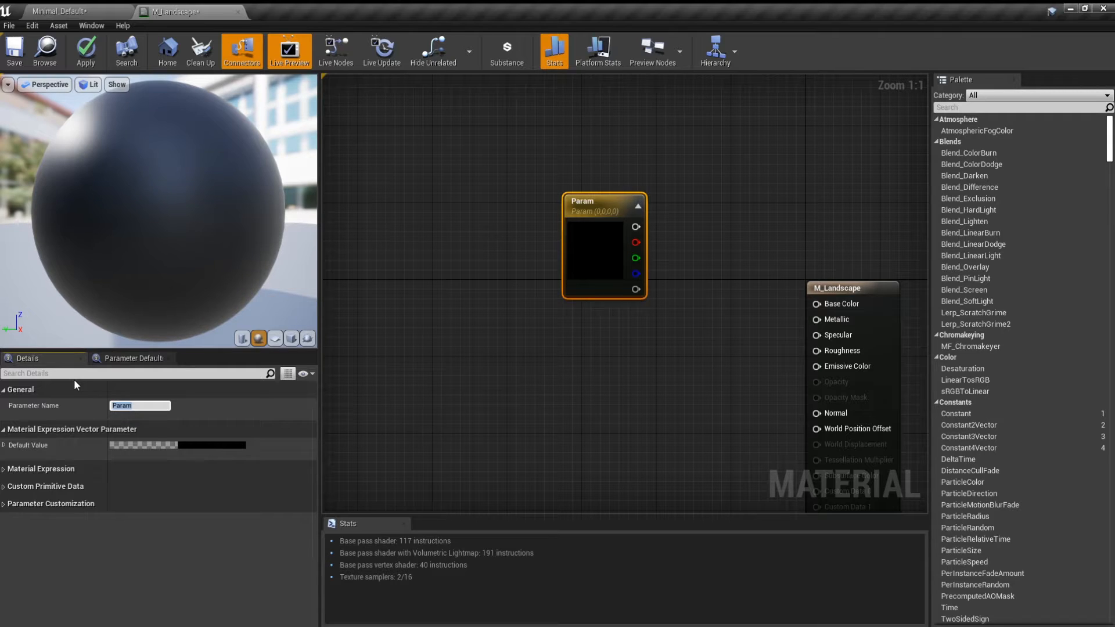
pyautogui.write('L1')
pyautogui.moveTo(608, 246); pyautogui.dragTo(553, 237)
pyautogui.click(588, 349)
pyautogui.click(540, 249)
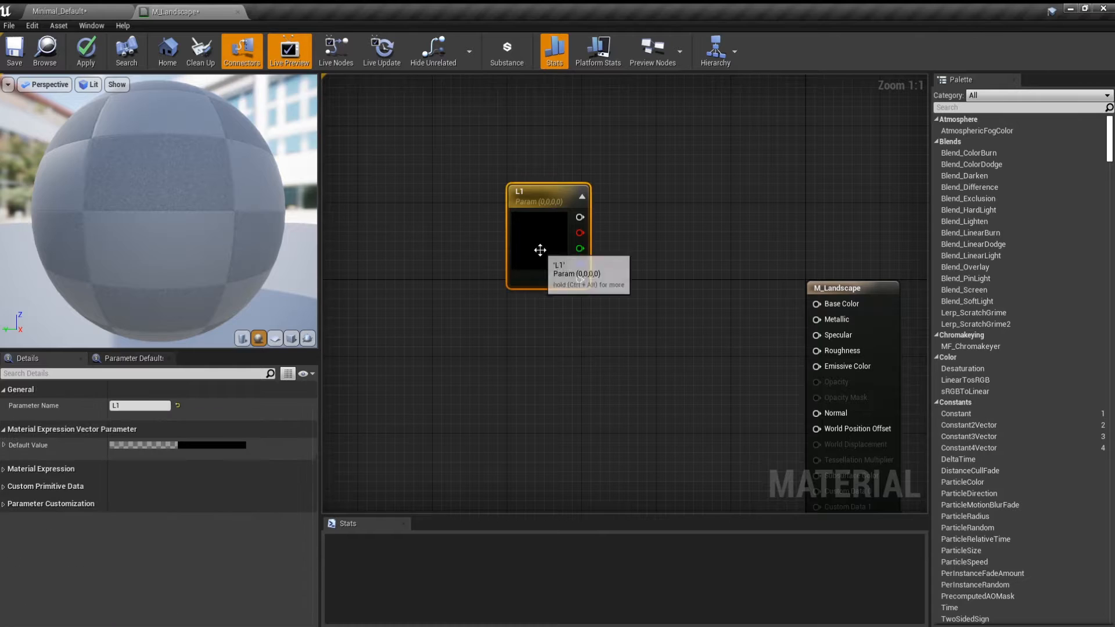
# - Set L1's default colour to pure red with R 1, G 0, B 0 and alpha 1
pyautogui.doubleClick(540, 250)
pyautogui.click(661, 339)
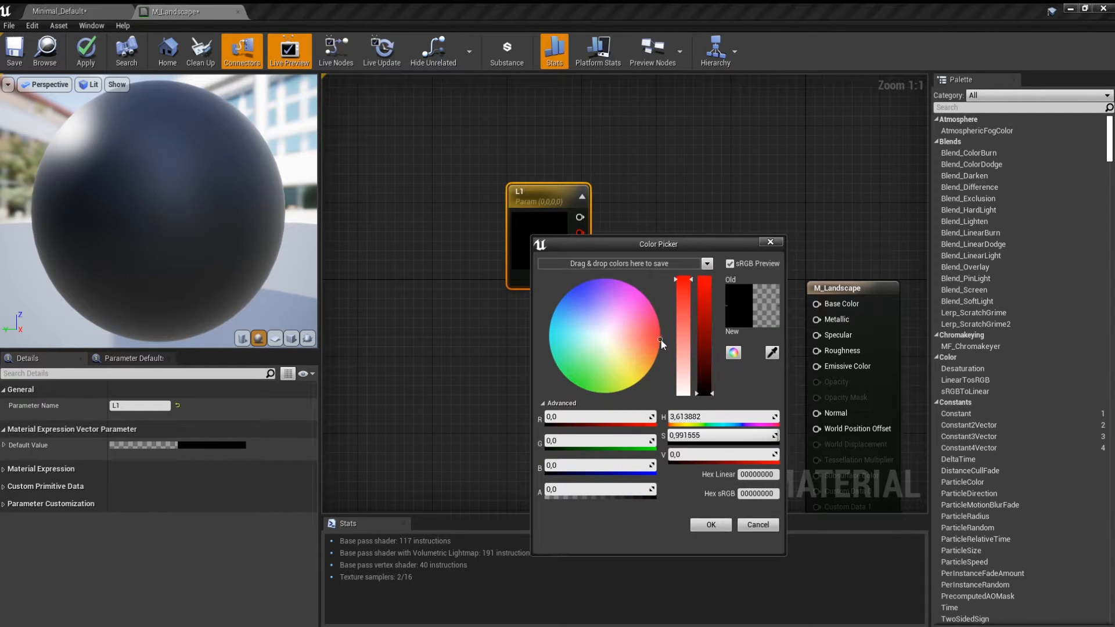
pyautogui.moveTo(705, 336); pyautogui.dragTo(705, 278)
pyautogui.click(655, 332)
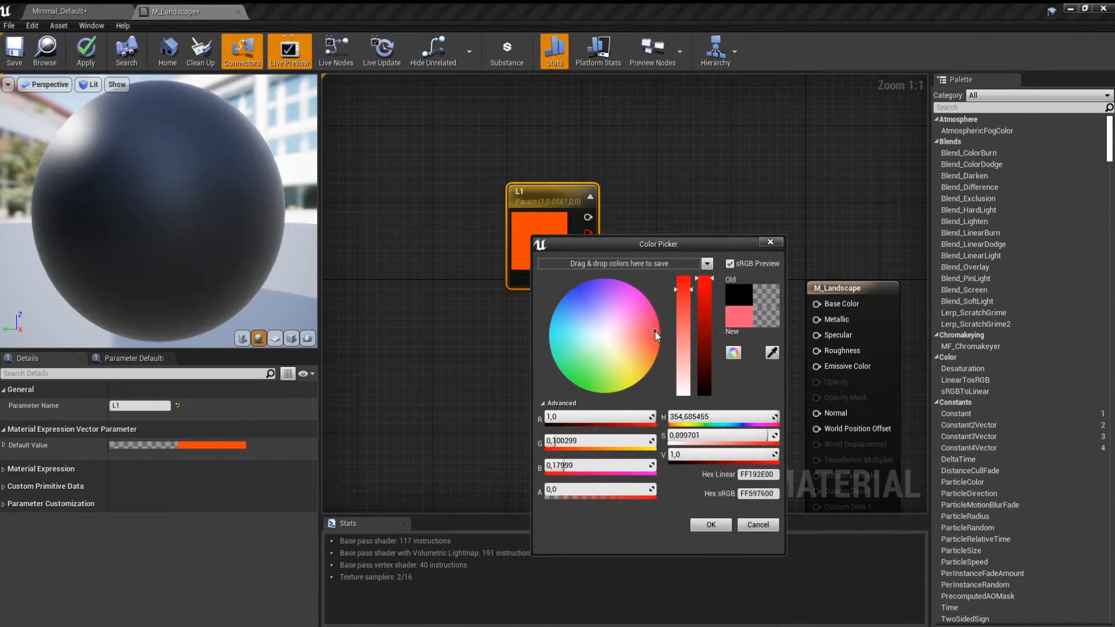
pyautogui.click(661, 336)
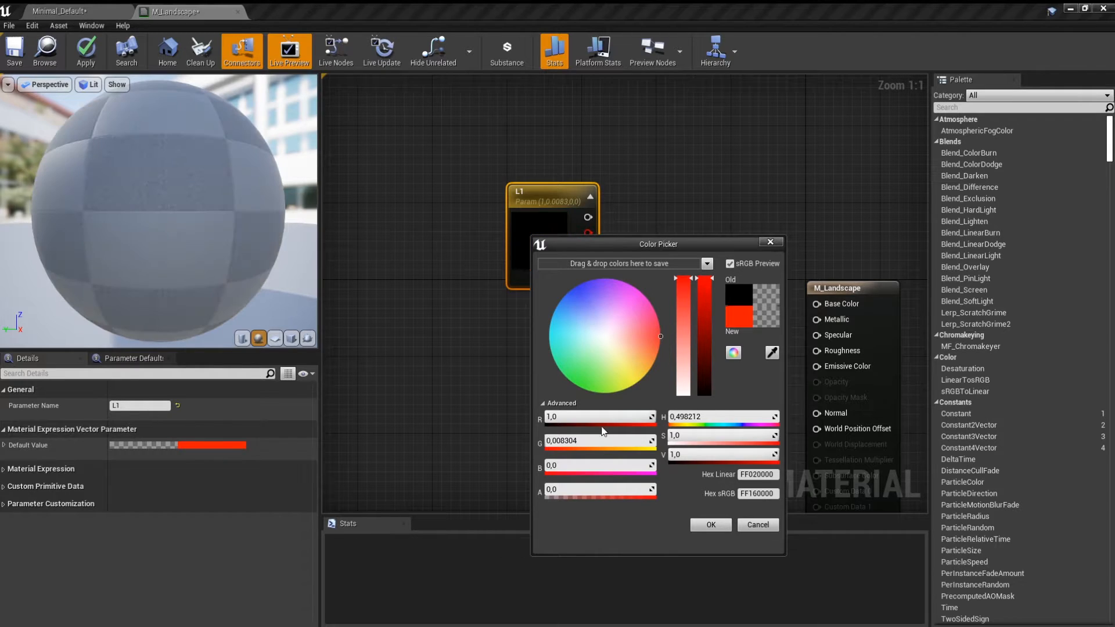
pyautogui.moveTo(607, 419)
pyautogui.mouseDown()
pyautogui.moveTo(574, 423)
pyautogui.moveTo(572, 446)
pyautogui.moveTo(624, 419)
pyautogui.mouseUp()
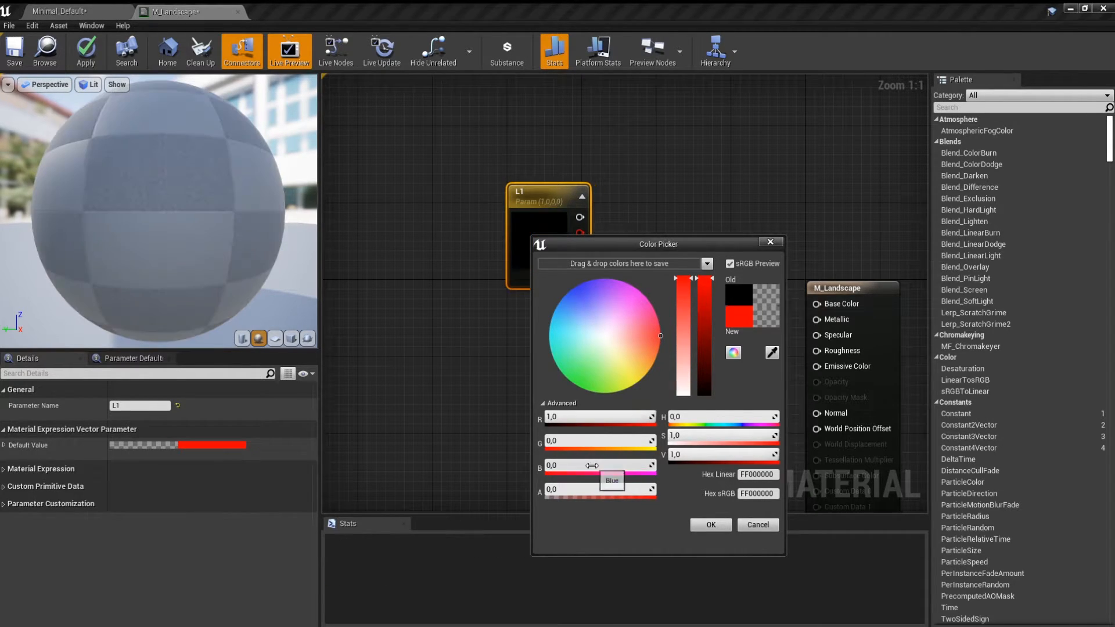
pyautogui.moveTo(580, 491); pyautogui.dragTo(648, 491)
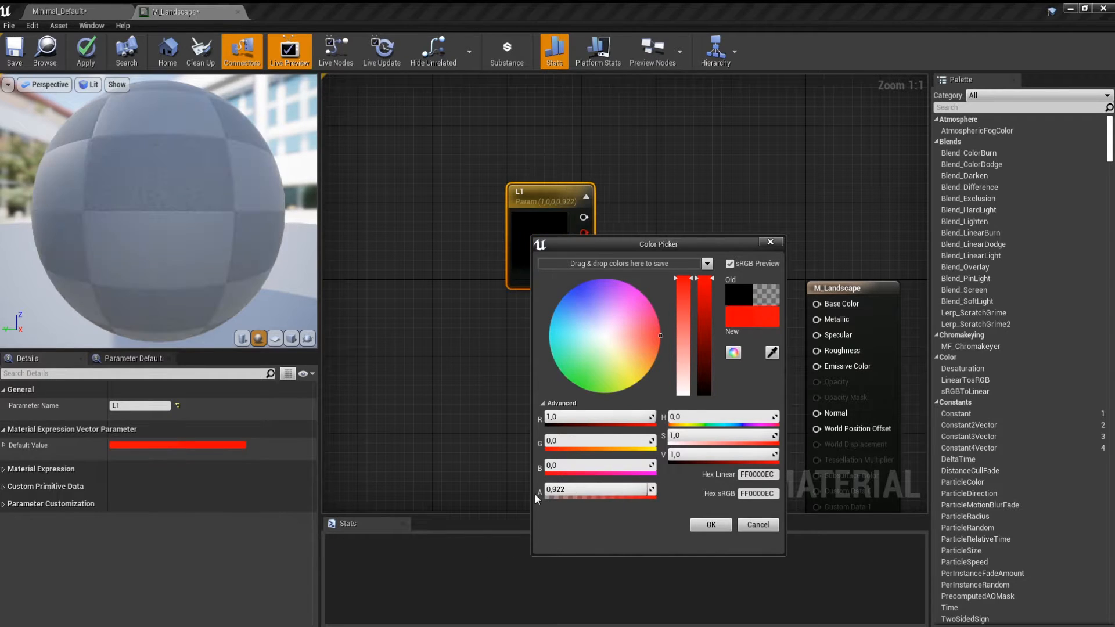
pyautogui.moveTo(577, 491); pyautogui.dragTo(604, 491)
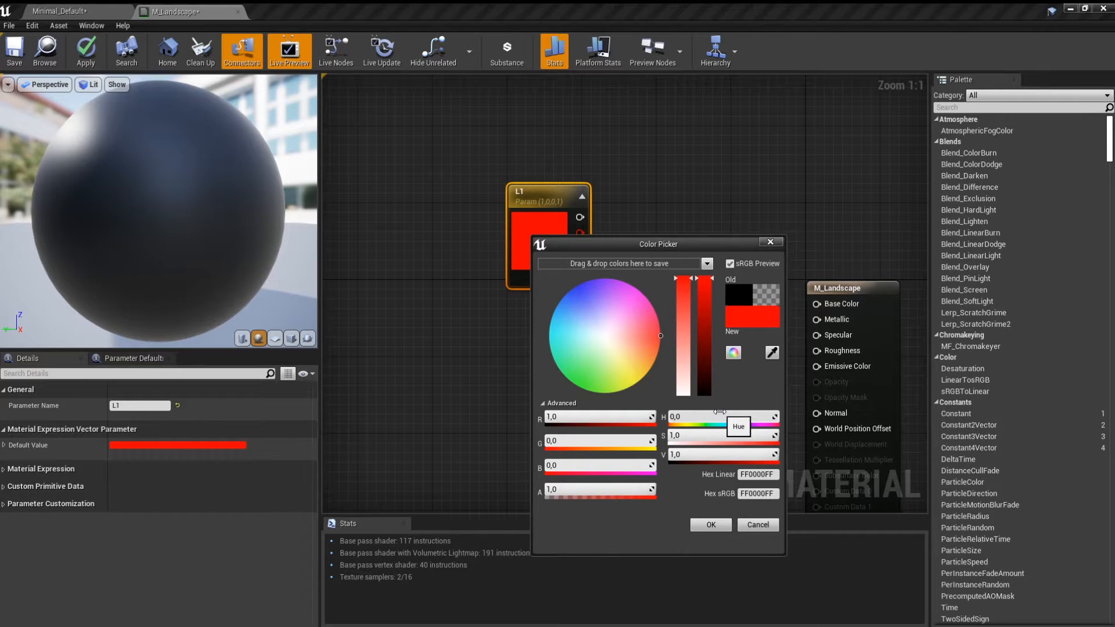
pyautogui.click(700, 528)
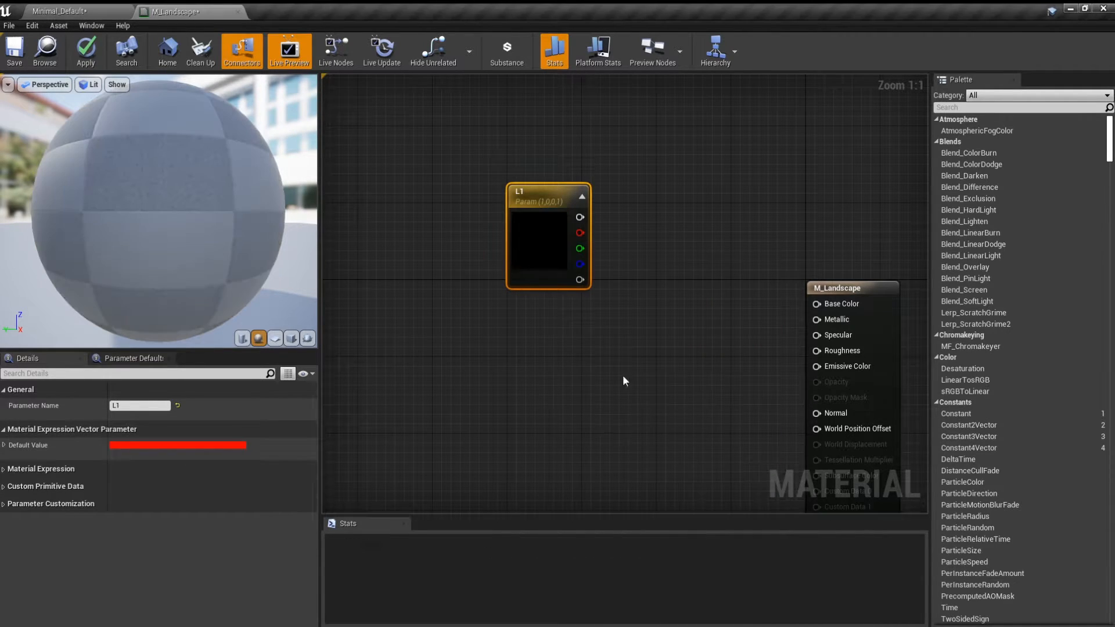
# - Reposition the L1 node higher in the graph, duplicate it and place the copy directly below
pyautogui.moveTo(552, 248); pyautogui.dragTo(524, 266)
pyautogui.moveTo(536, 356); pyautogui.dragTo(551, 352, button='right')
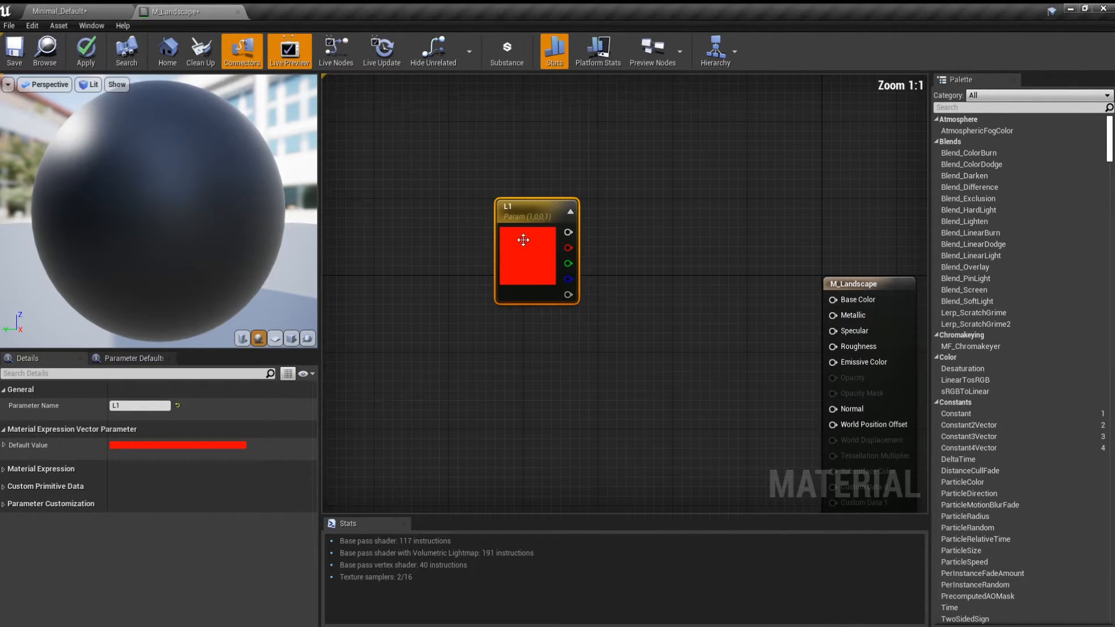
pyautogui.moveTo(523, 240); pyautogui.dragTo(524, 201)
pyautogui.rightClick(526, 219)
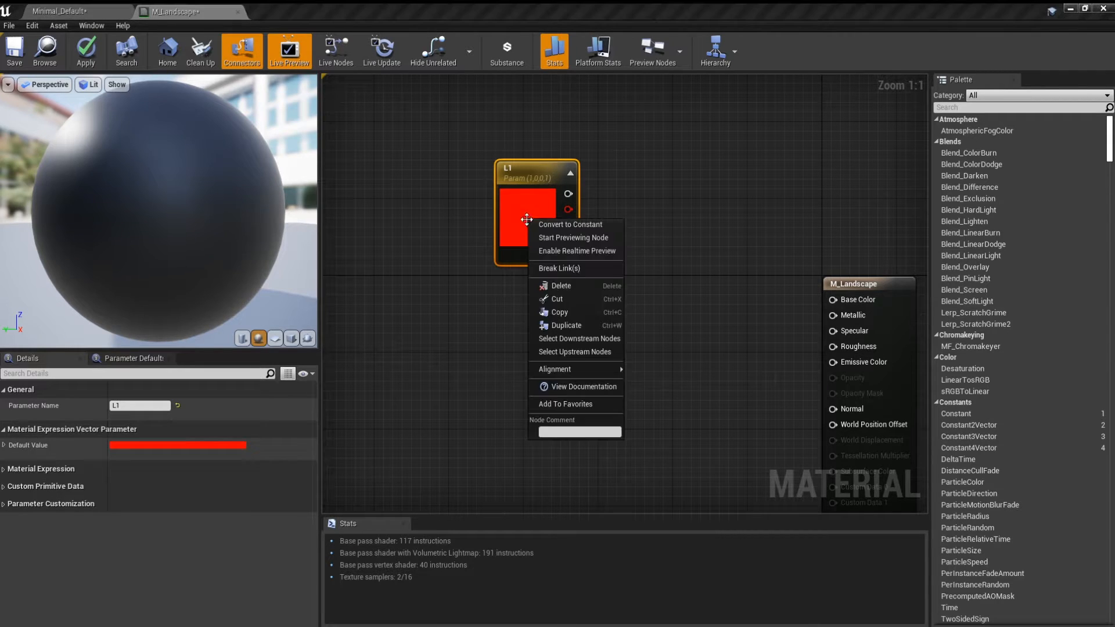
pyautogui.click(573, 325)
pyautogui.moveTo(537, 406); pyautogui.dragTo(517, 352)
# - Rename the duplicated parameter to L2
pyautogui.click(155, 405)
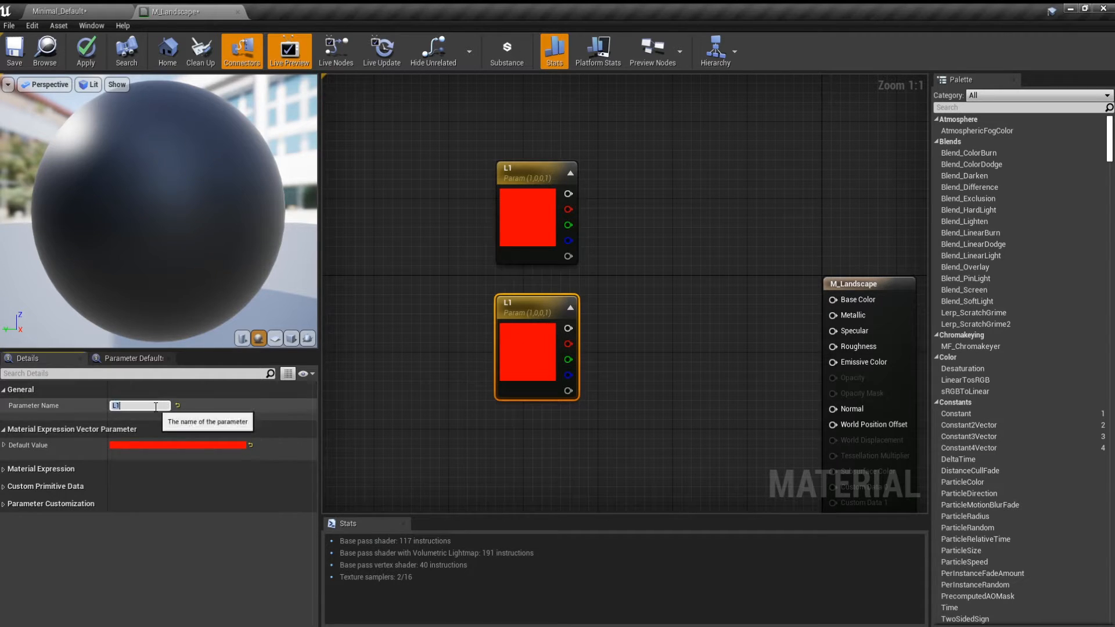
pyautogui.press('Right')
pyautogui.press('BackSpace')
pyautogui.write('2')
pyautogui.press('Return')
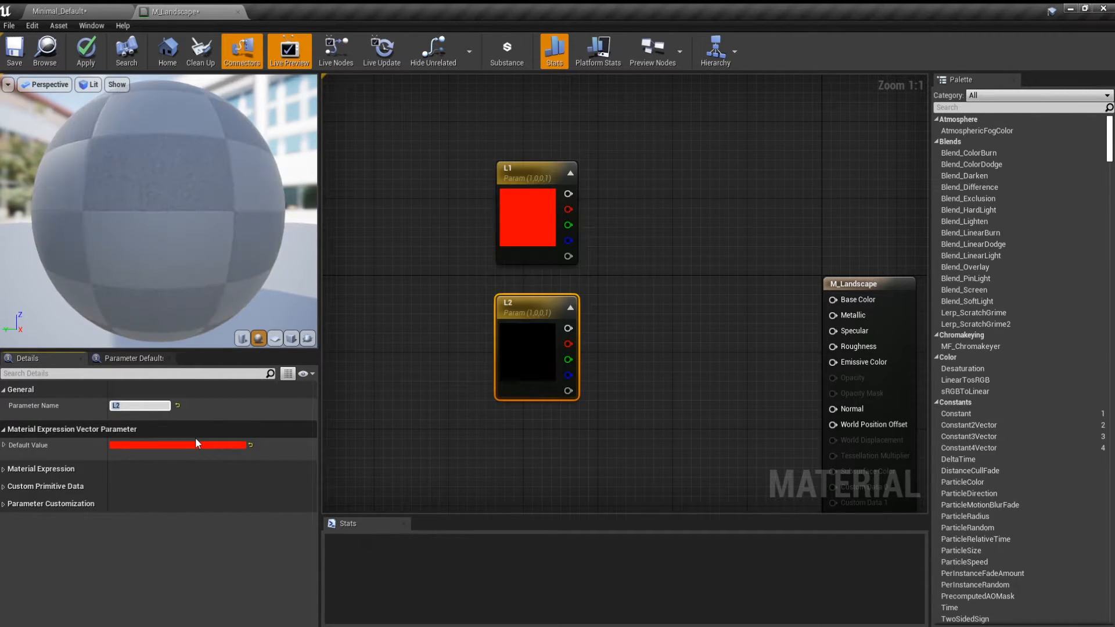
# - Set L2's default colour to pure blue with R 0, G 0, B 1 and alpha 1
pyautogui.doubleClick(522, 341)
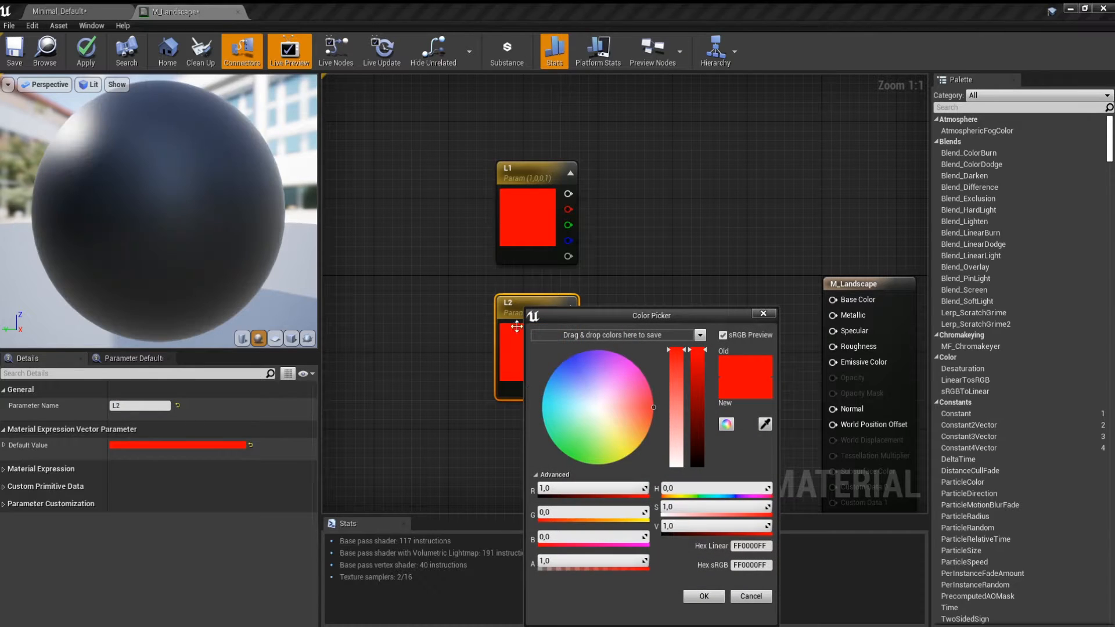
pyautogui.click(575, 357)
pyautogui.moveTo(574, 359); pyautogui.dragTo(562, 362)
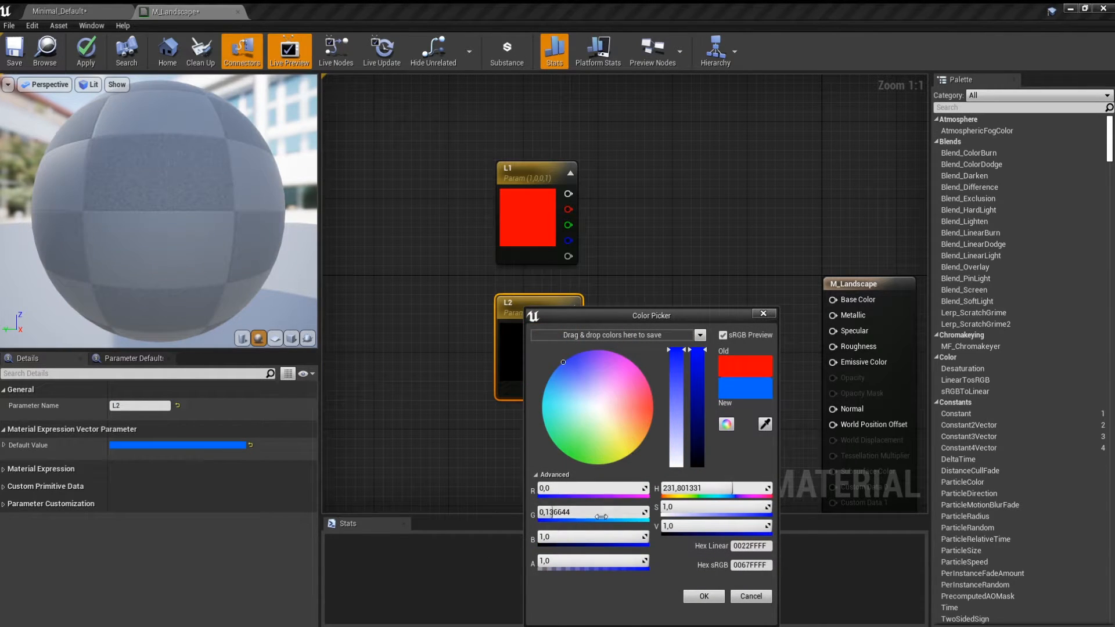
pyautogui.moveTo(597, 515); pyautogui.dragTo(581, 492)
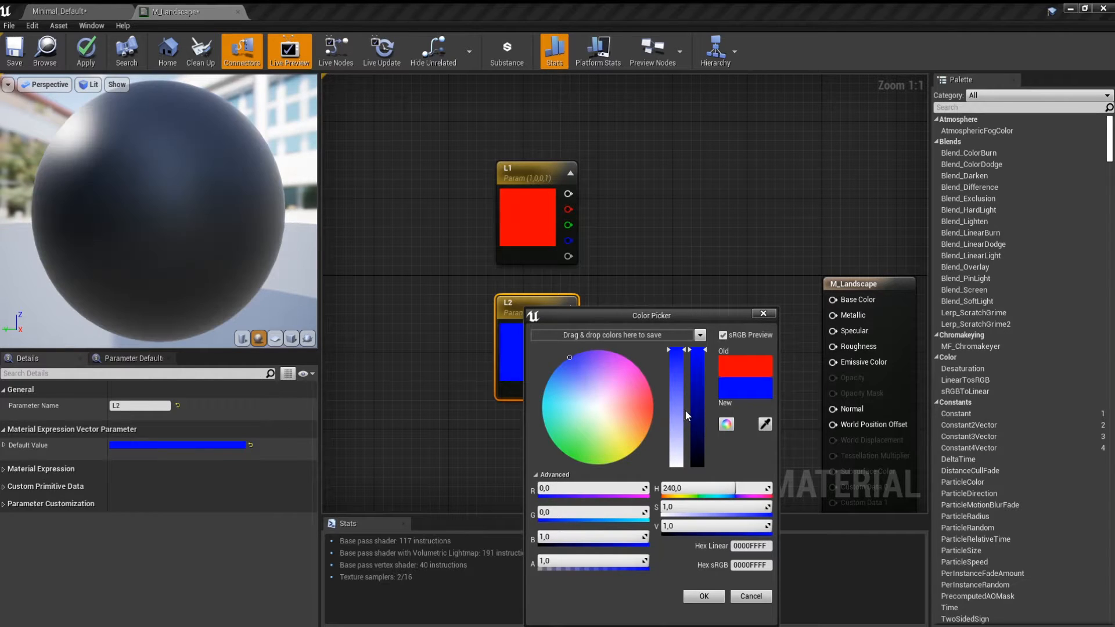
pyautogui.moveTo(616, 562); pyautogui.dragTo(613, 562)
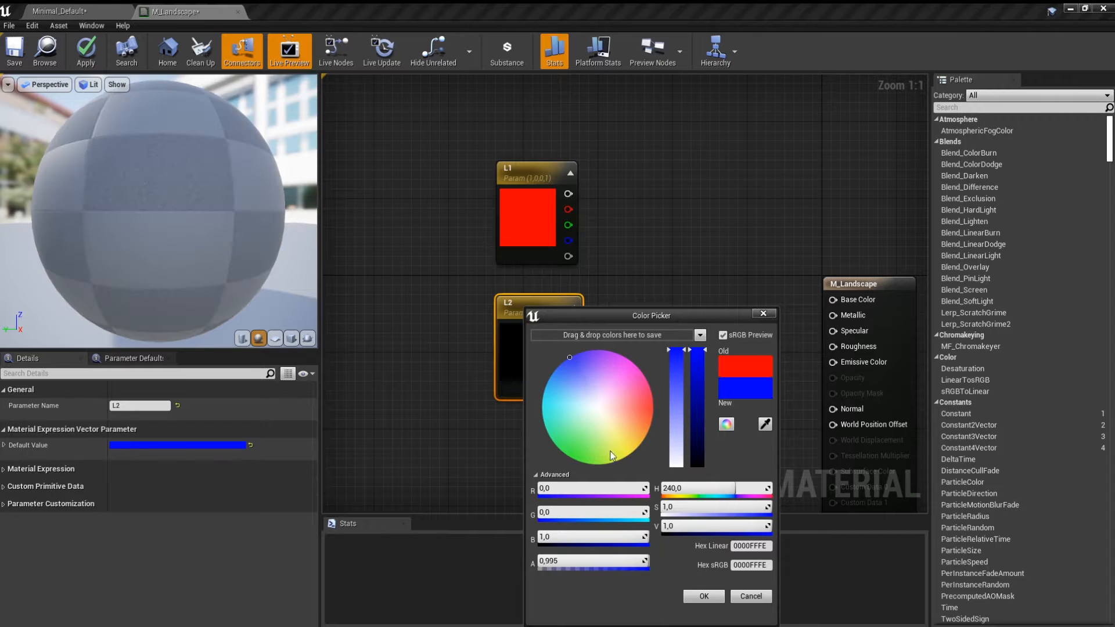
pyautogui.moveTo(568, 565); pyautogui.dragTo(578, 565)
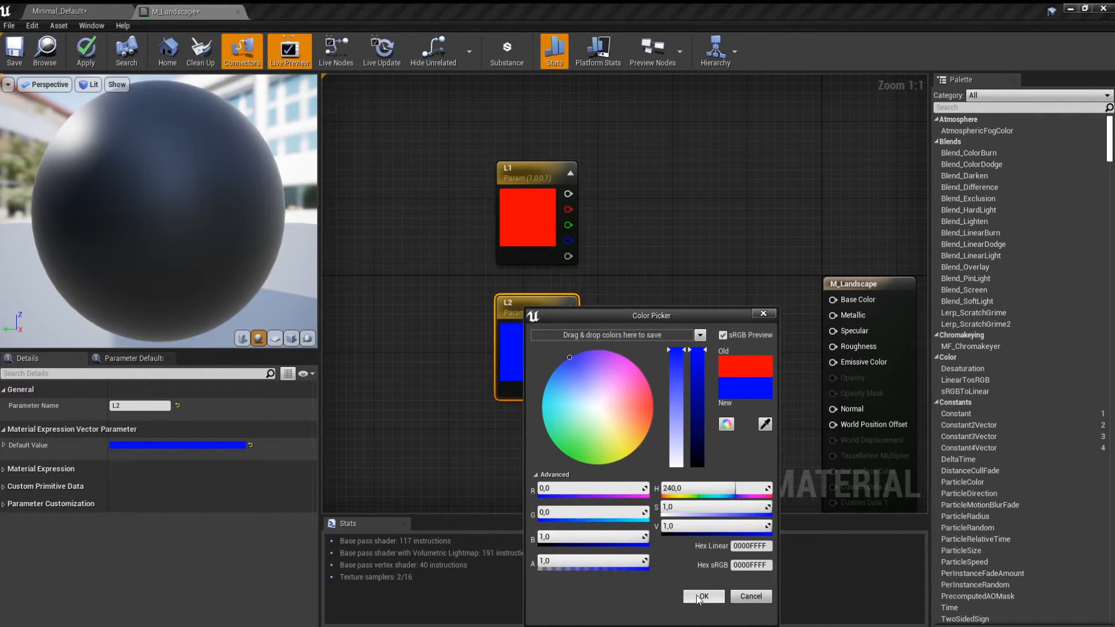
pyautogui.click(702, 598)
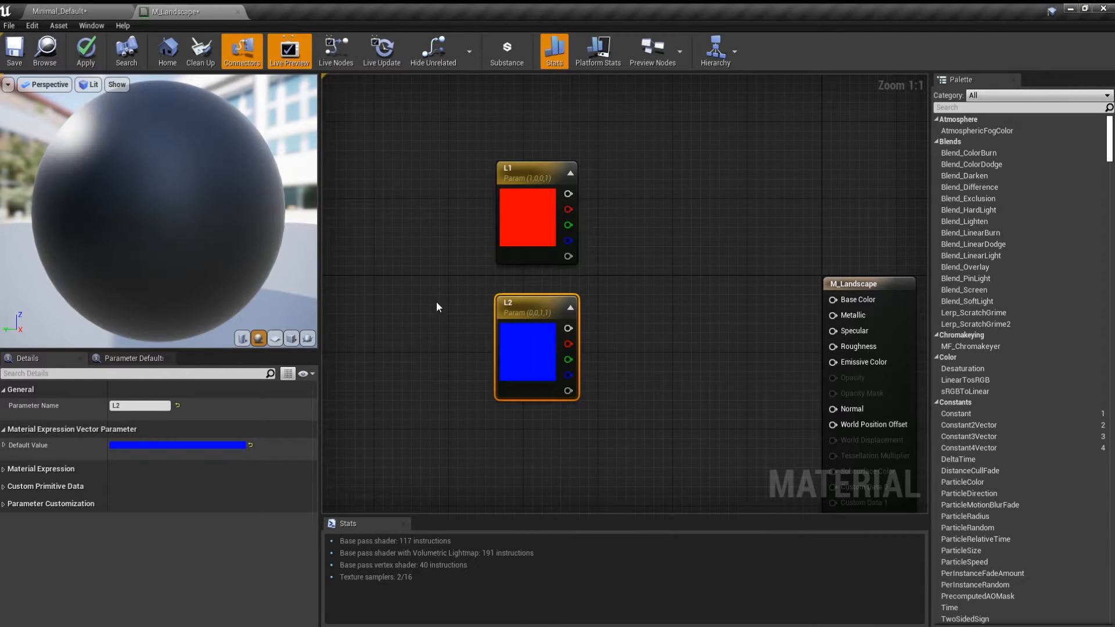
# - Select the L1 and L2 nodes together and move them farther away from the M_Landscape material node
pyautogui.moveTo(437, 298); pyautogui.dragTo(492, 115)
pyautogui.moveTo(425, 141); pyautogui.dragTo(598, 459)
pyautogui.click(602, 466)
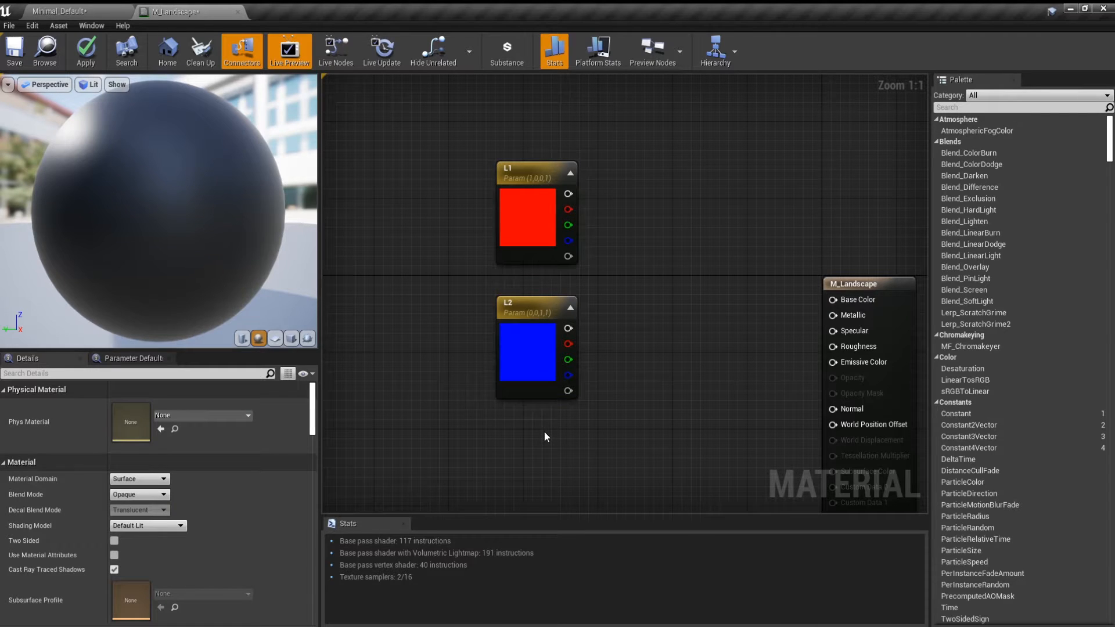
pyautogui.moveTo(598, 414); pyautogui.dragTo(503, 361)
pyautogui.click(486, 226)
pyautogui.moveTo(492, 249); pyautogui.dragTo(483, 373)
pyautogui.scroll(-2, 725, 418)
pyautogui.scroll(2, 611, 401)
pyautogui.click(536, 379)
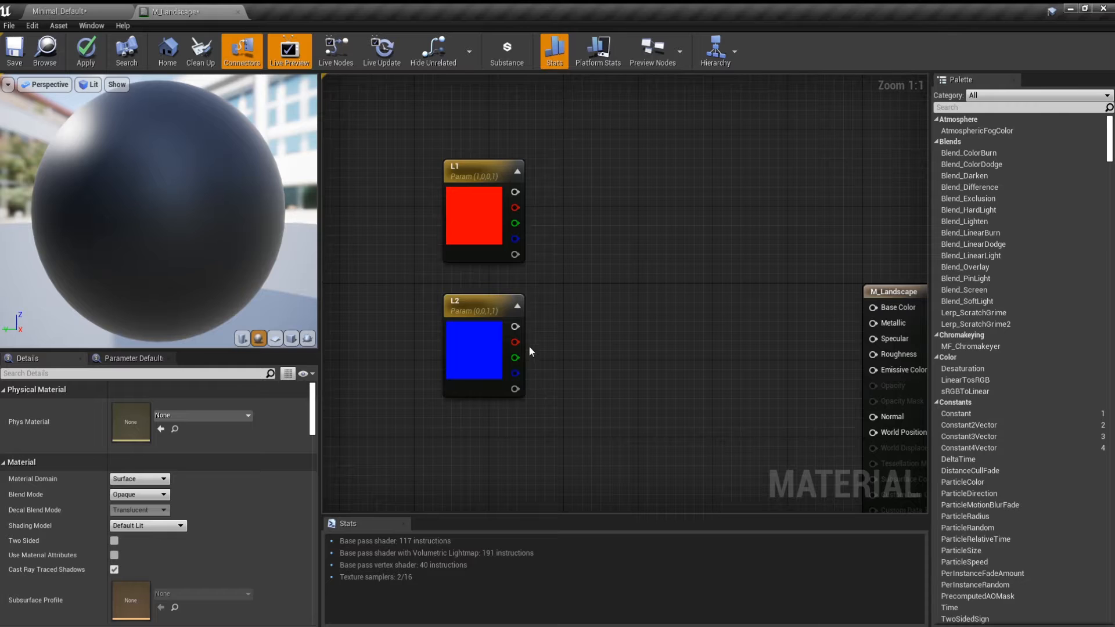
# - Connect L1's main colour output to the Base Color input of the M_Landscape node
pyautogui.moveTo(529, 346); pyautogui.dragTo(426, 298, button='right')
pyautogui.moveTo(383, 180); pyautogui.dragTo(767, 296)
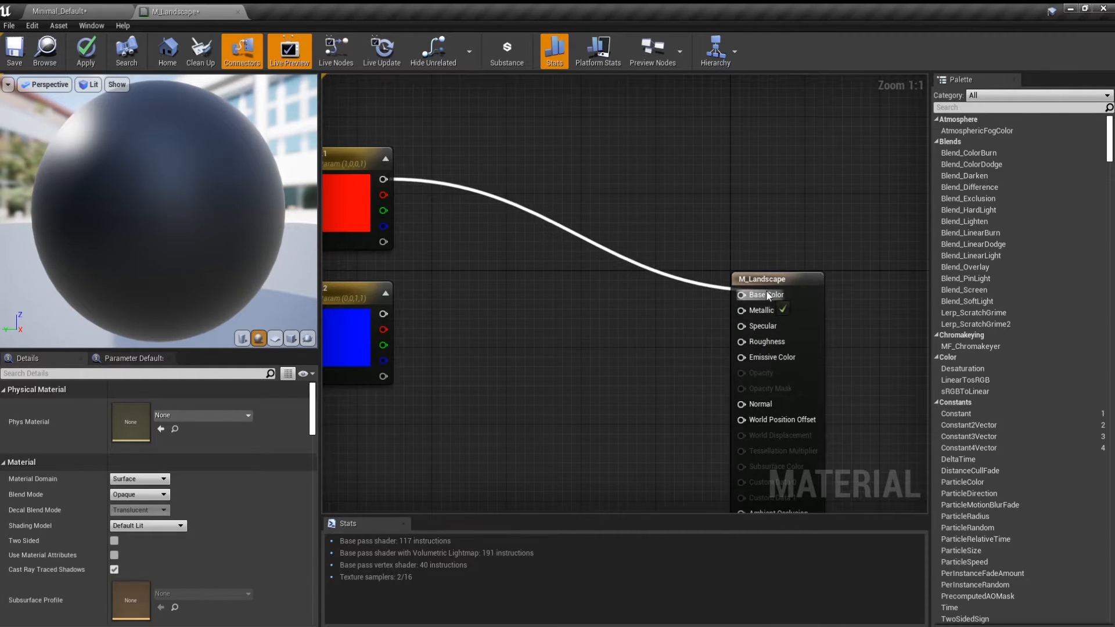
pyautogui.moveTo(494, 346); pyautogui.dragTo(619, 360, button='right')
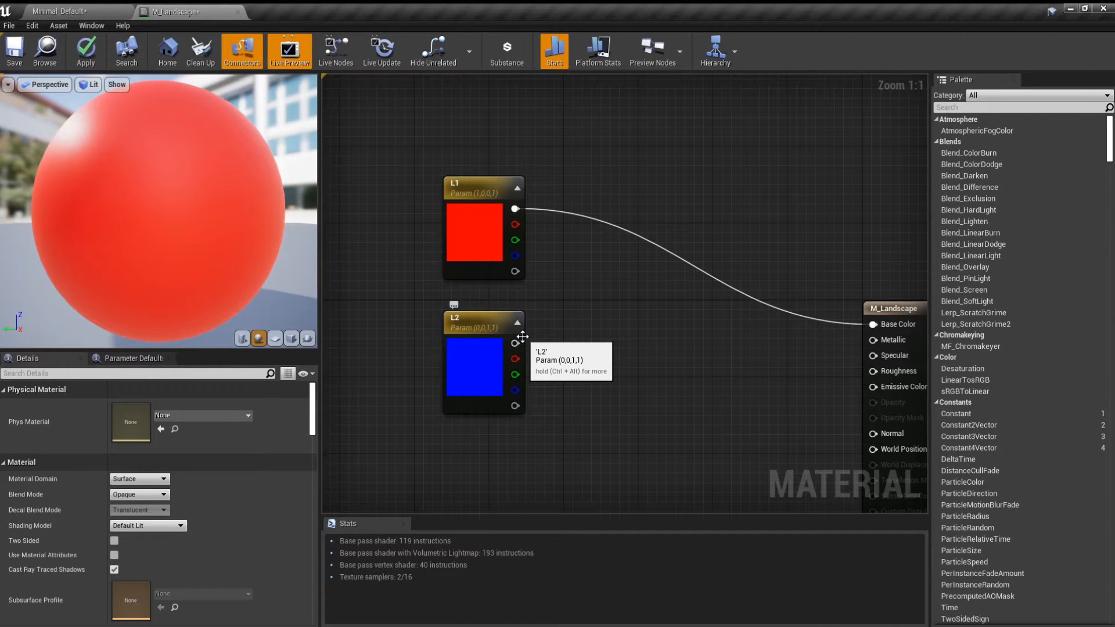
# - Redraw the existing connection from L1's main output to the Base Color input
pyautogui.click(463, 231)
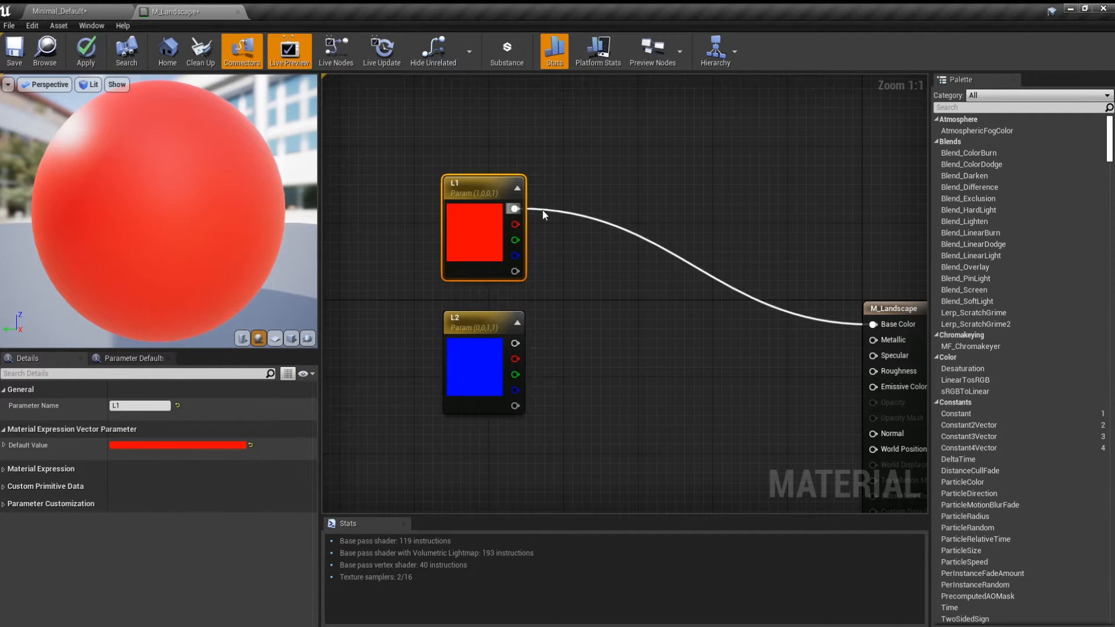
pyautogui.moveTo(515, 208); pyautogui.dragTo(561, 209)
pyautogui.click(540, 171)
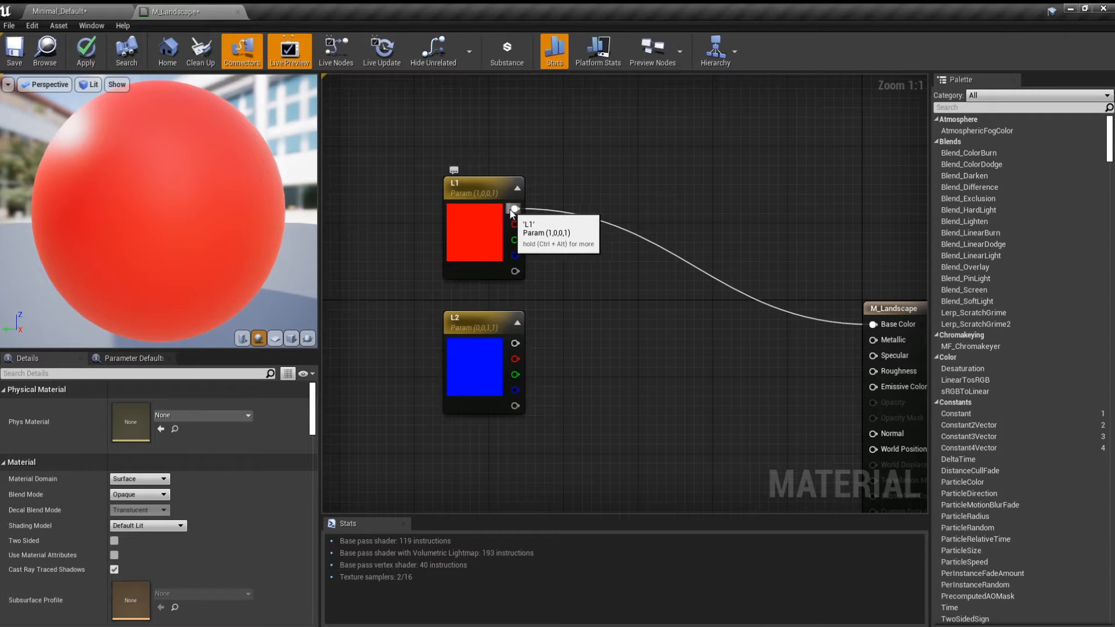
pyautogui.moveTo(514, 209); pyautogui.dragTo(873, 324)
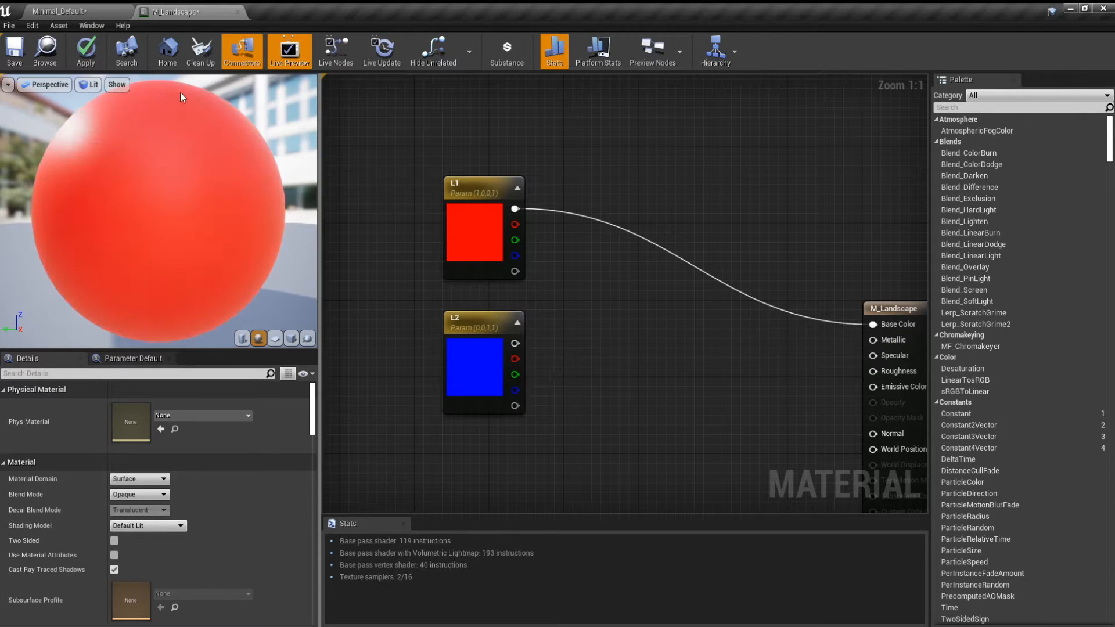
# - Apply the M_Landscape changes and assign it as the landscape's Landscape Material in the level
pyautogui.click(85, 53)
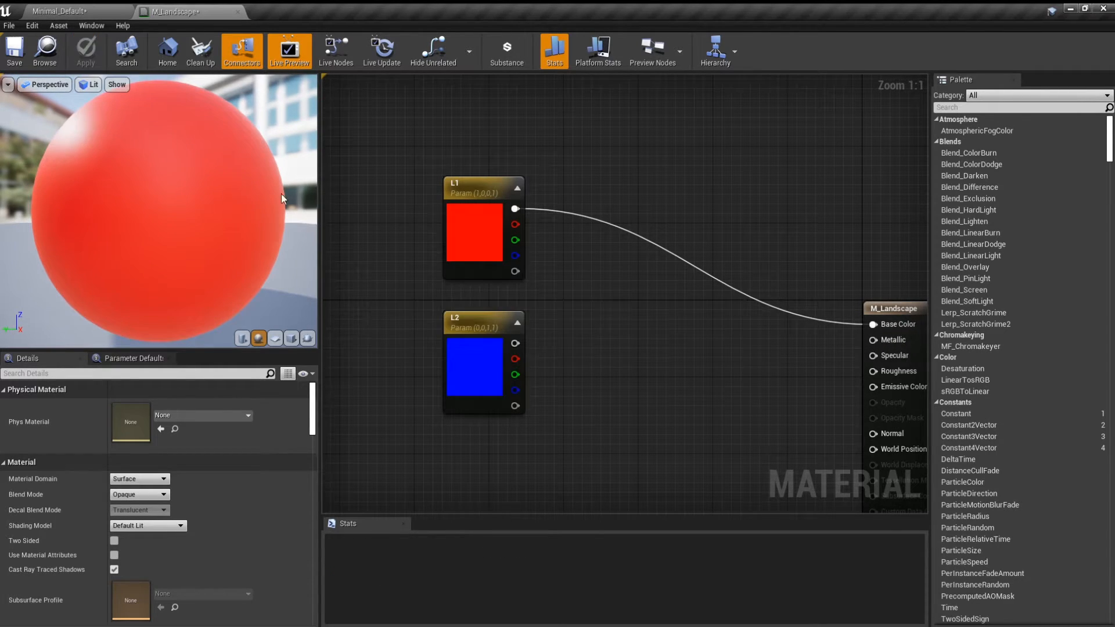
pyautogui.click(113, 8)
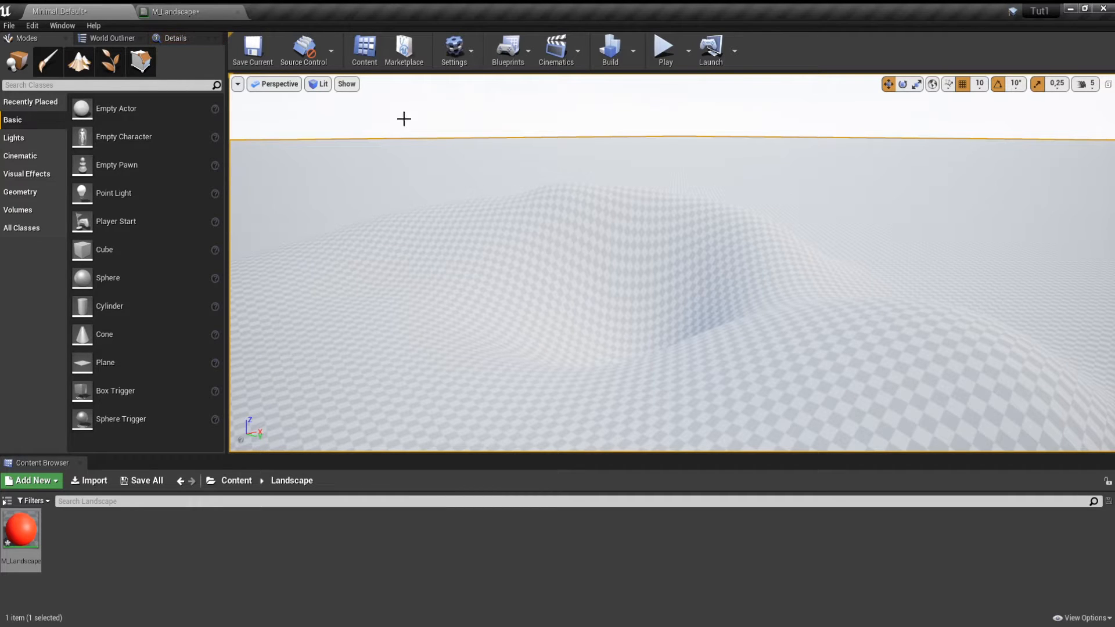
pyautogui.moveTo(642, 275); pyautogui.dragTo(625, 273, button='right')
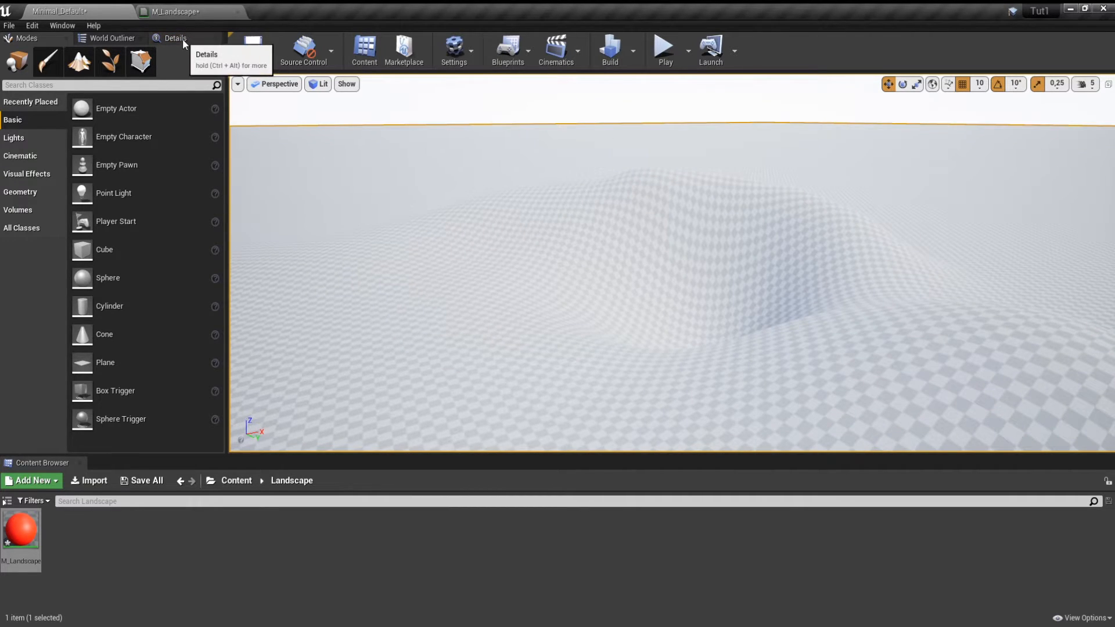
pyautogui.click(163, 41)
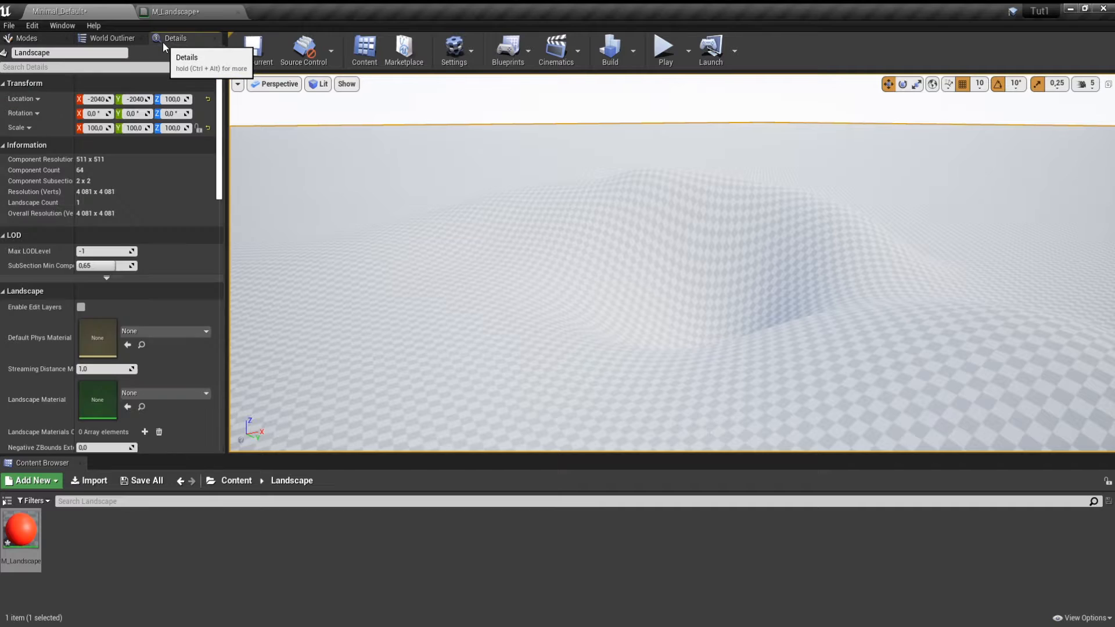
pyautogui.scroll(-1, 52, 293)
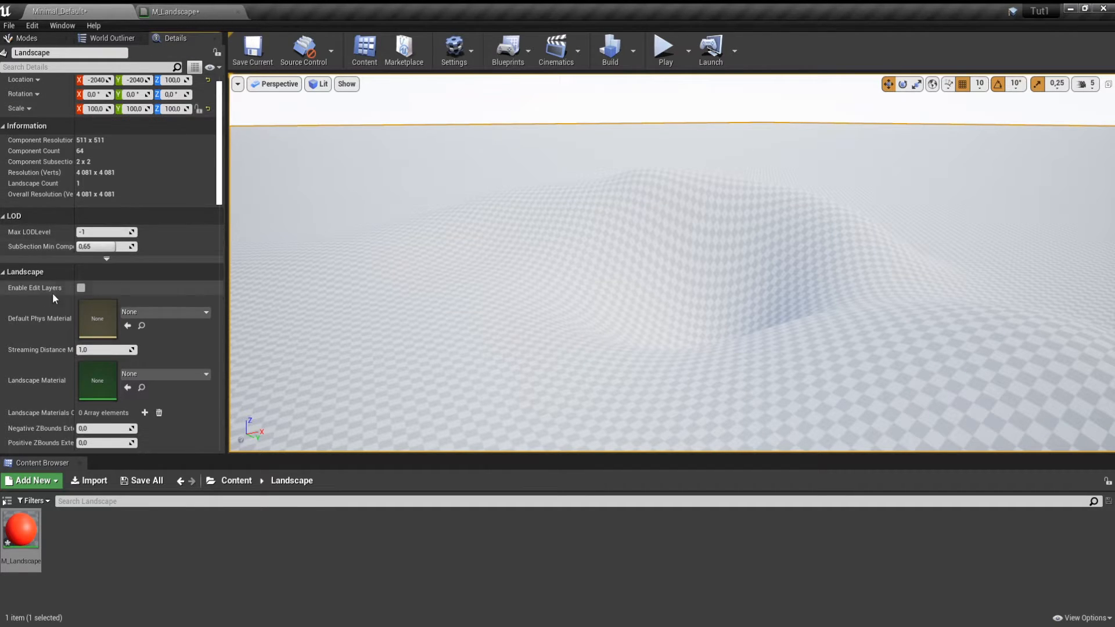
pyautogui.scroll(-2, 40, 292)
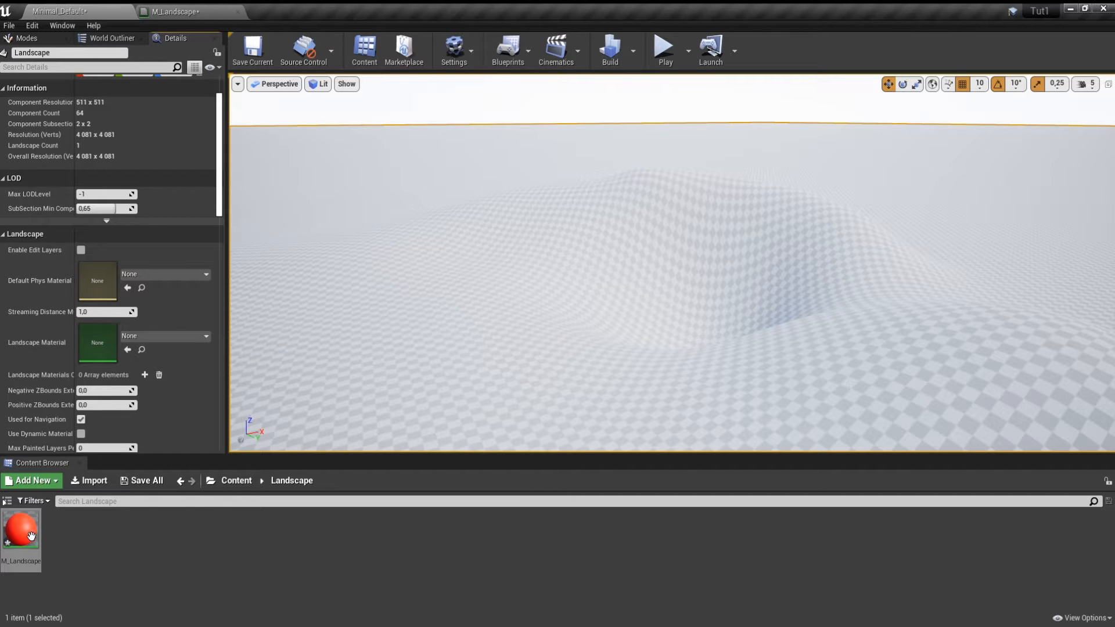
pyautogui.moveTo(31, 535); pyautogui.dragTo(152, 337)
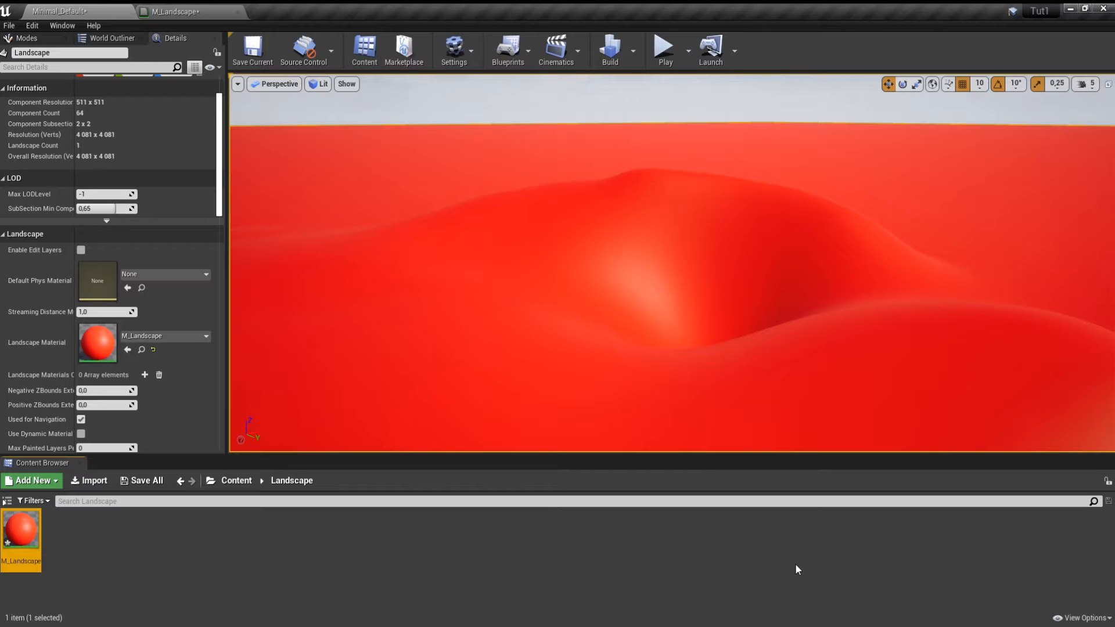
pyautogui.click(480, 287)
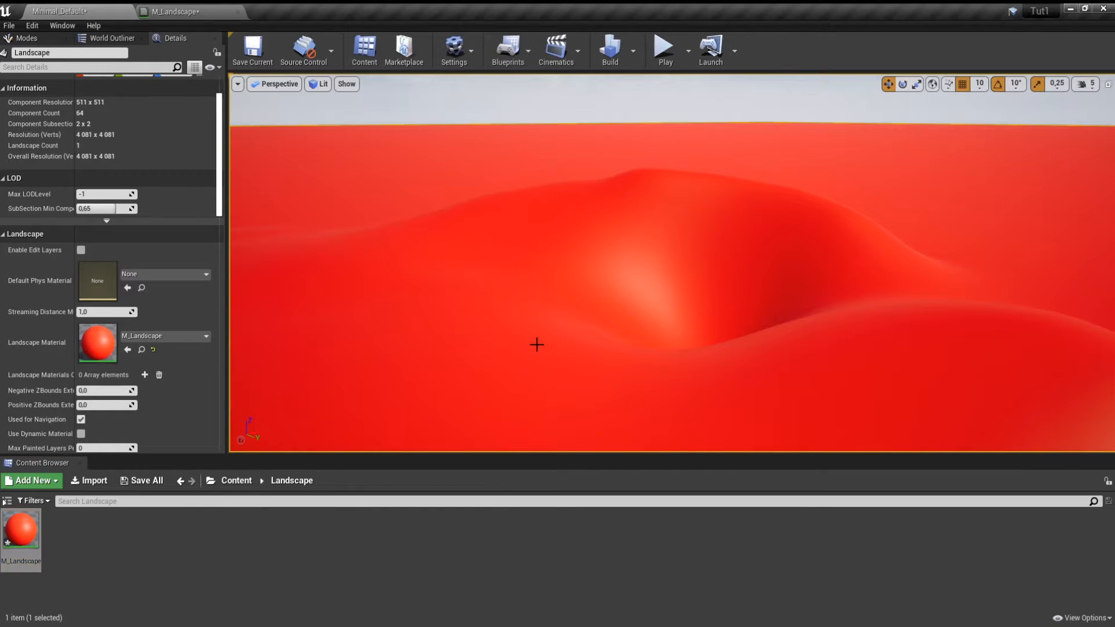
pyautogui.moveTo(535, 344); pyautogui.dragTo(609, 369, button='right')
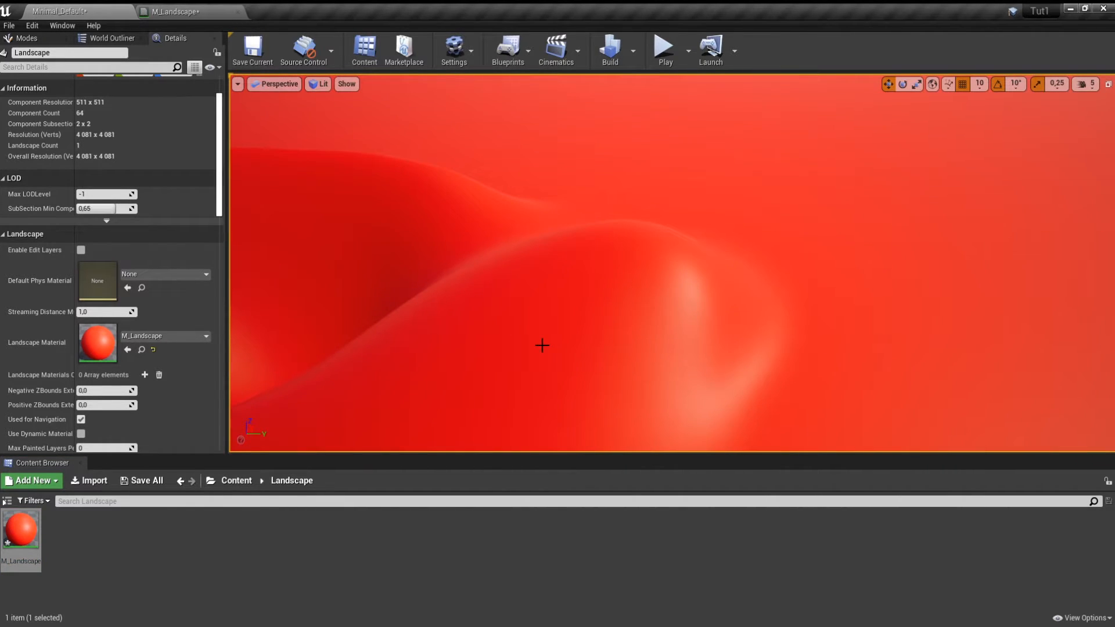
pyautogui.moveTo(536, 344); pyautogui.dragTo(487, 329, button='right')
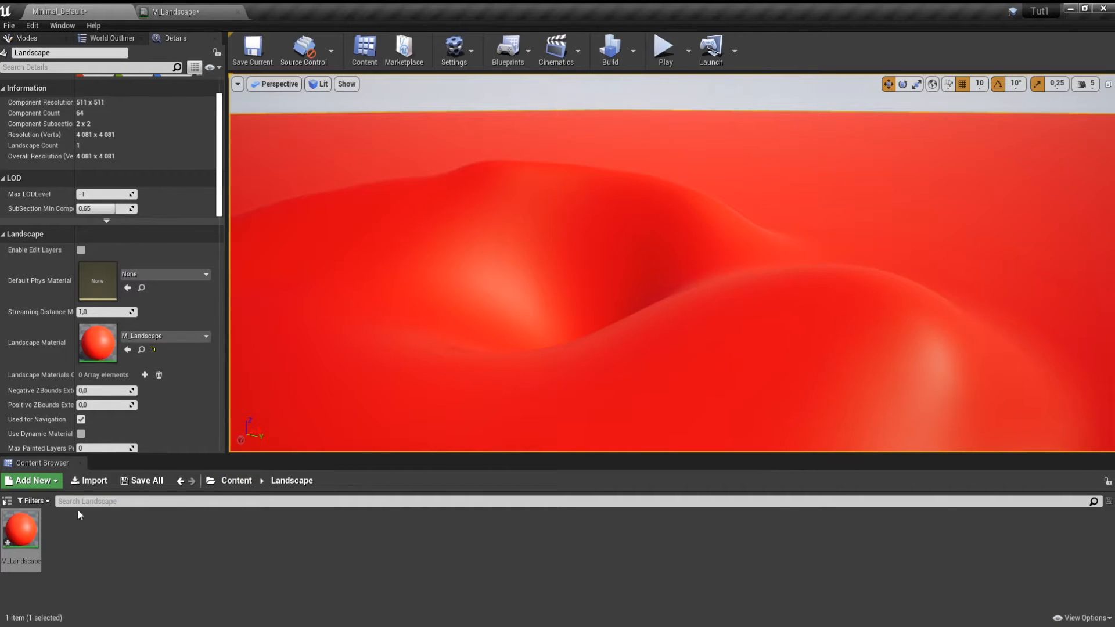
# - Add a LinearInterpolate (Lerp) node to the M_Landscape graph between the L1 and L2 parameters and the material node
pyautogui.click(173, 4)
pyautogui.click(129, 11)
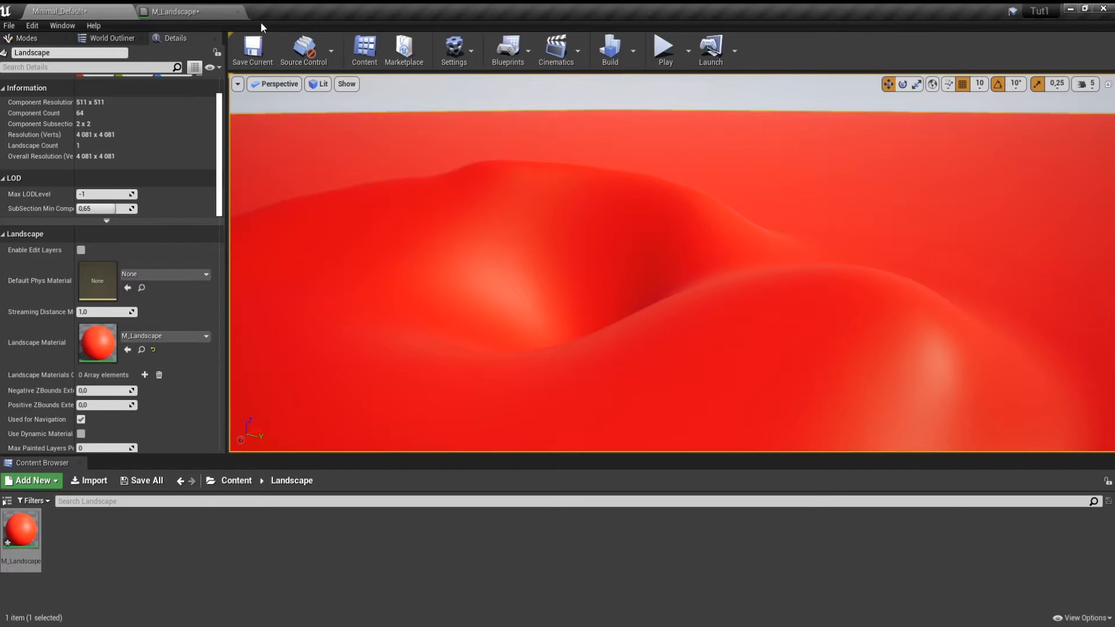
pyautogui.click(168, 11)
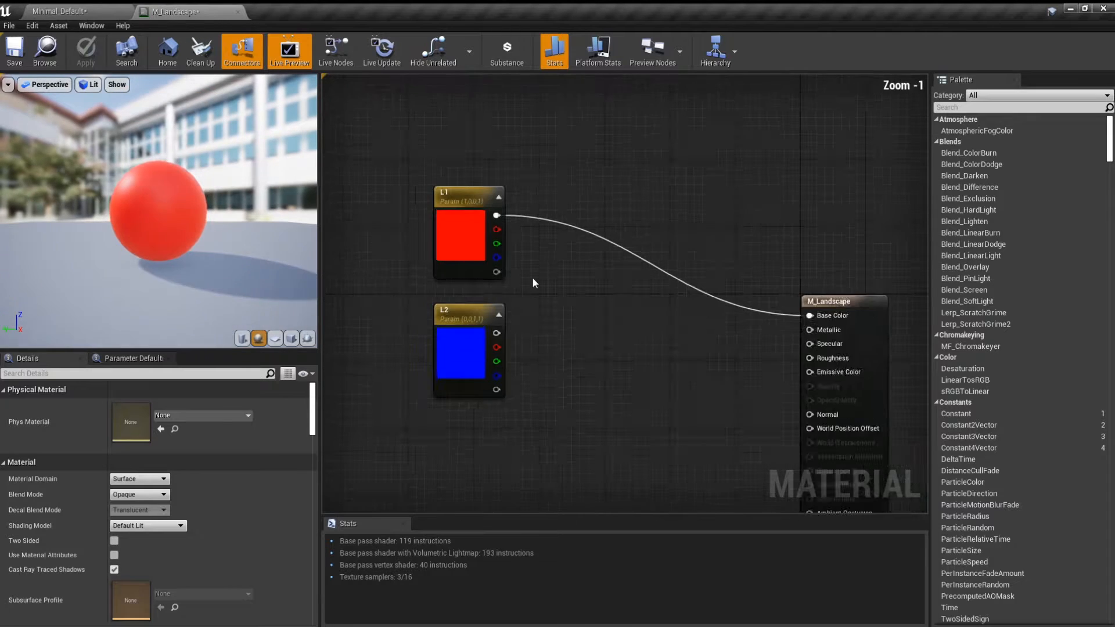
pyautogui.scroll(1, 675, 299)
pyautogui.scroll(5, 219, 205)
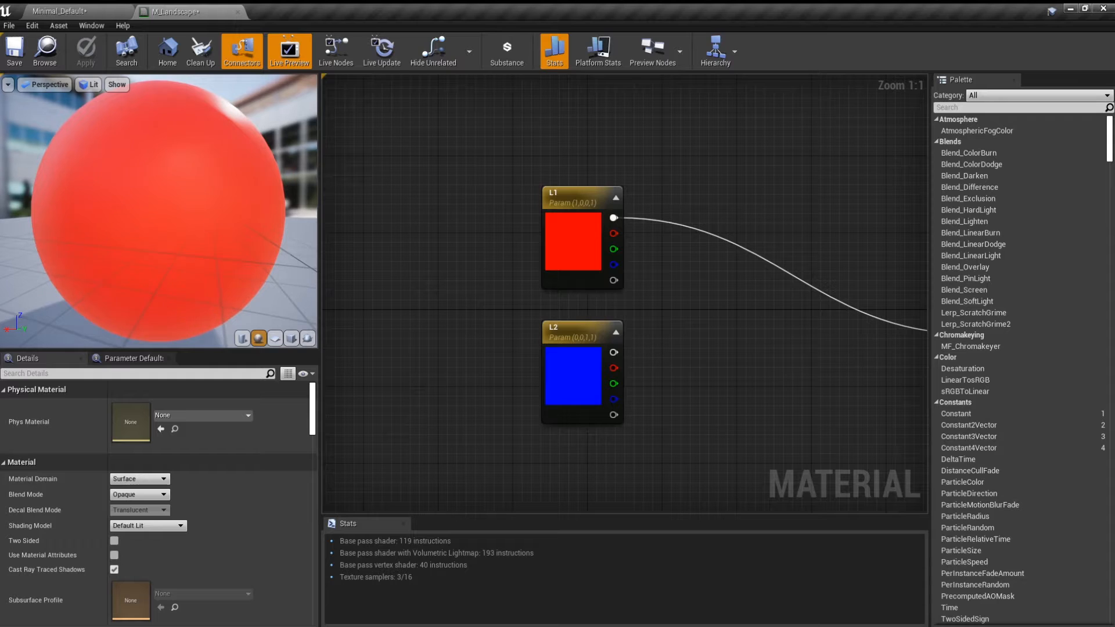
pyautogui.scroll(-2, 214, 224)
pyautogui.moveTo(686, 327); pyautogui.dragTo(608, 299, button='right')
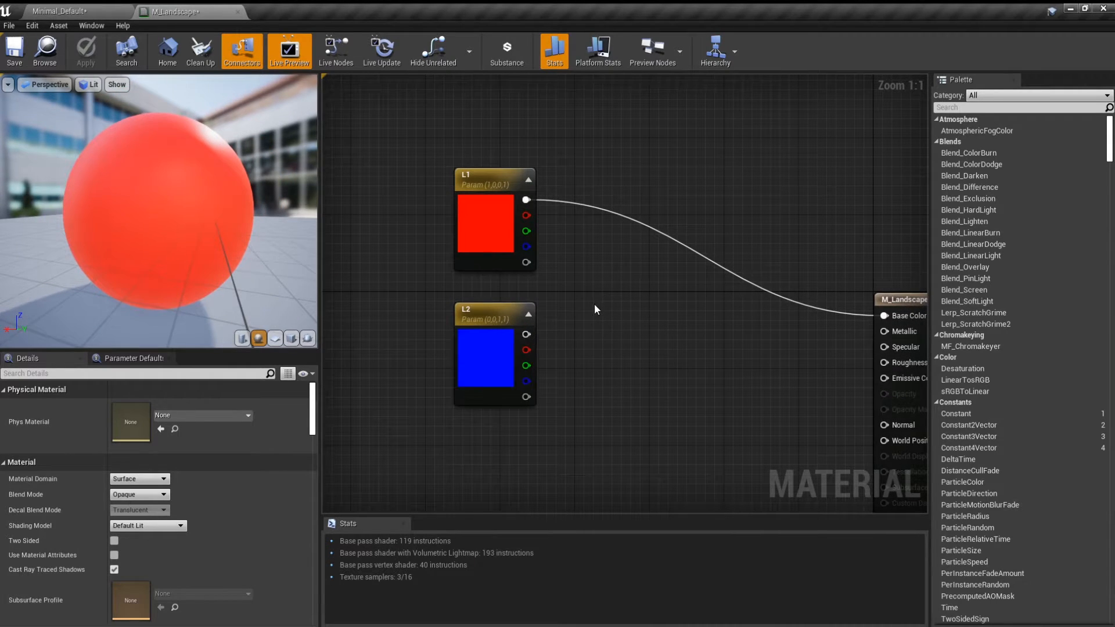
pyautogui.rightClick(608, 301)
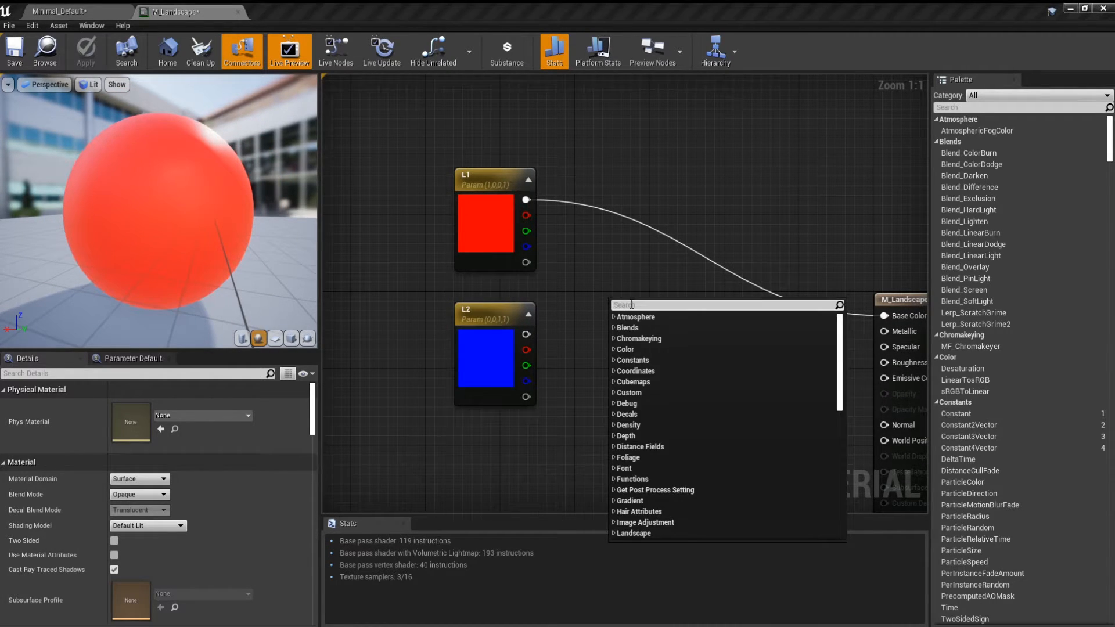
pyautogui.write('lerp')
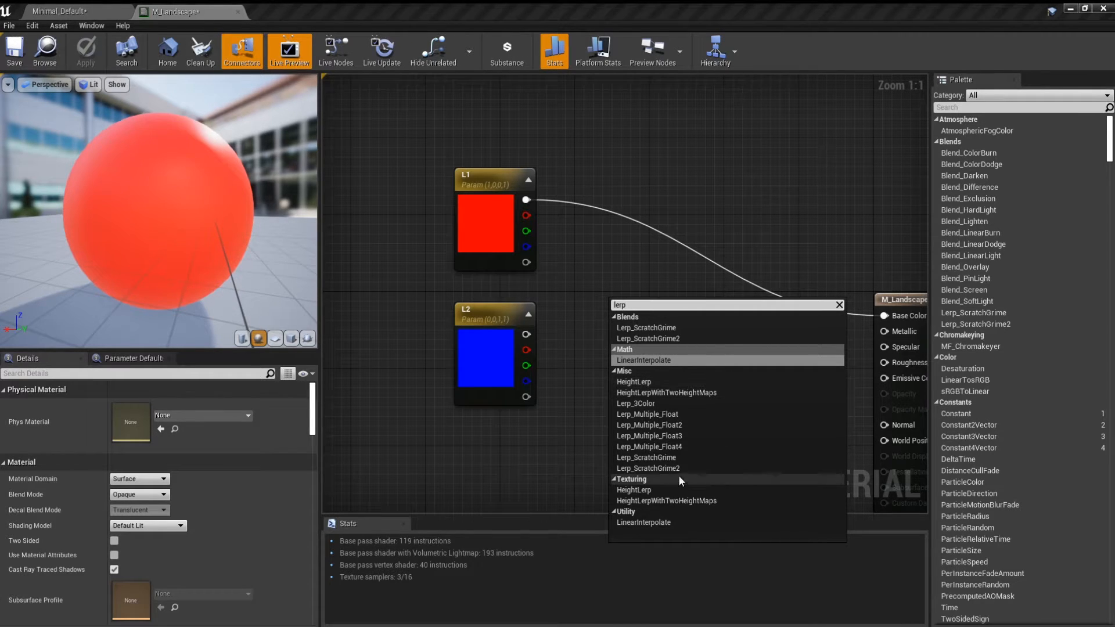
pyautogui.click(667, 524)
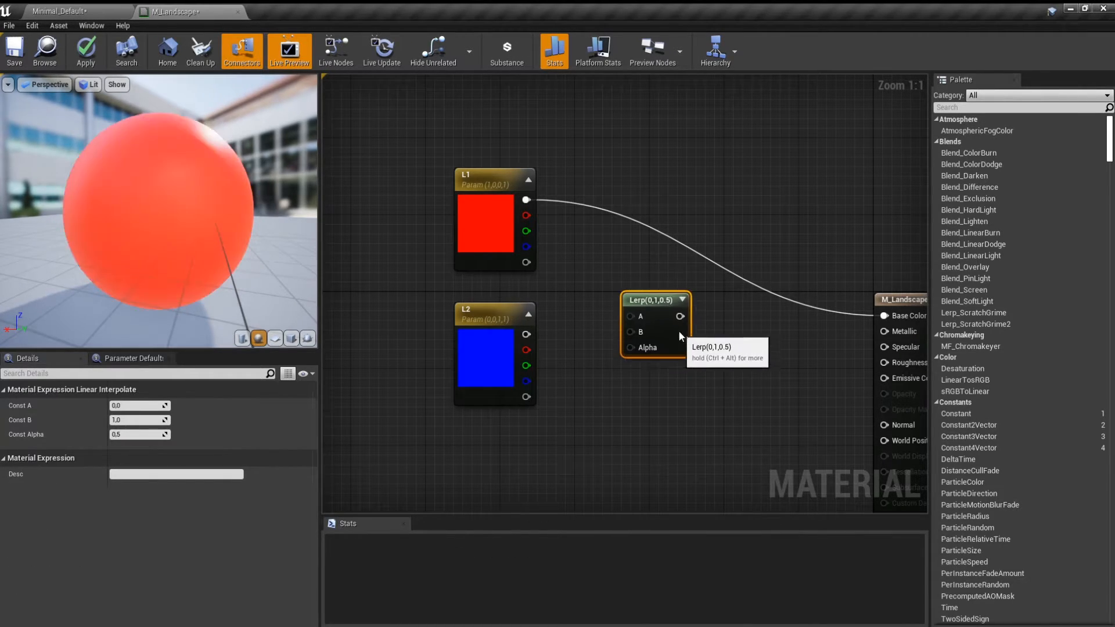
# - Create a second Lerp node, delete the first one, and place the new node beside L1 and L2
pyautogui.moveTo(577, 262); pyautogui.dragTo(749, 475)
pyautogui.click(660, 443)
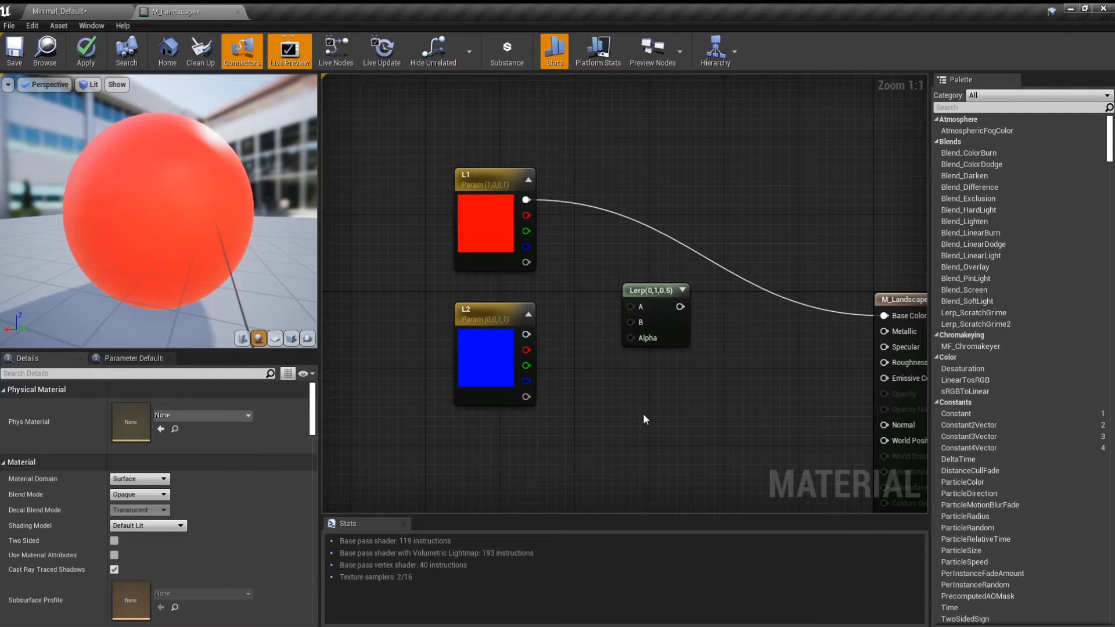
pyautogui.press('l')
pyautogui.click(636, 355)
pyautogui.moveTo(576, 291); pyautogui.dragTo(657, 341)
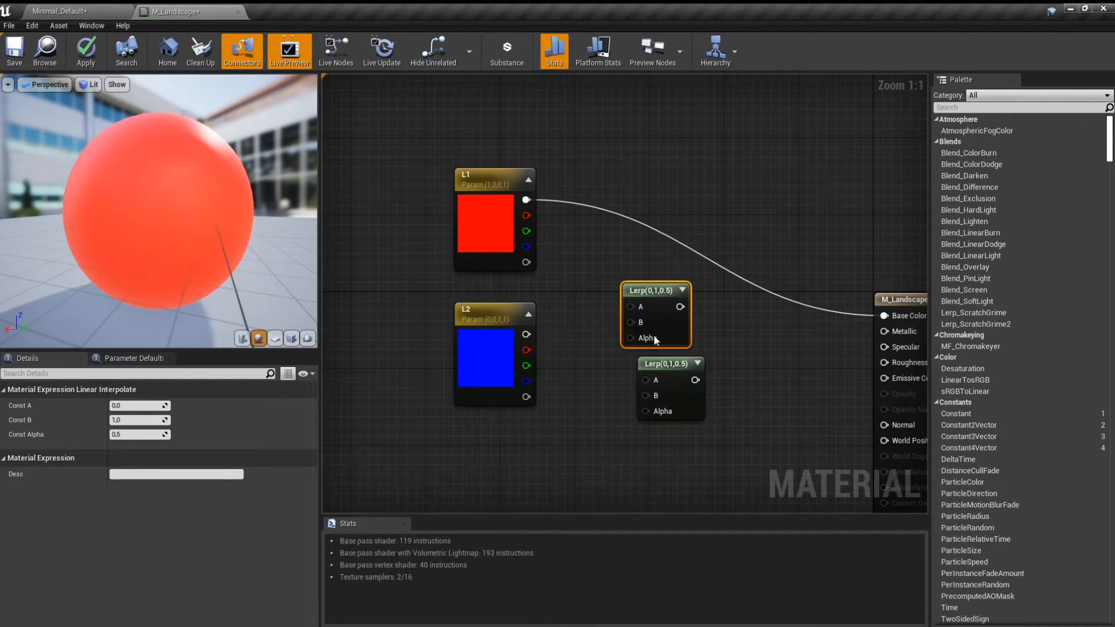
pyautogui.press('Delete')
pyautogui.moveTo(675, 396); pyautogui.dragTo(649, 333)
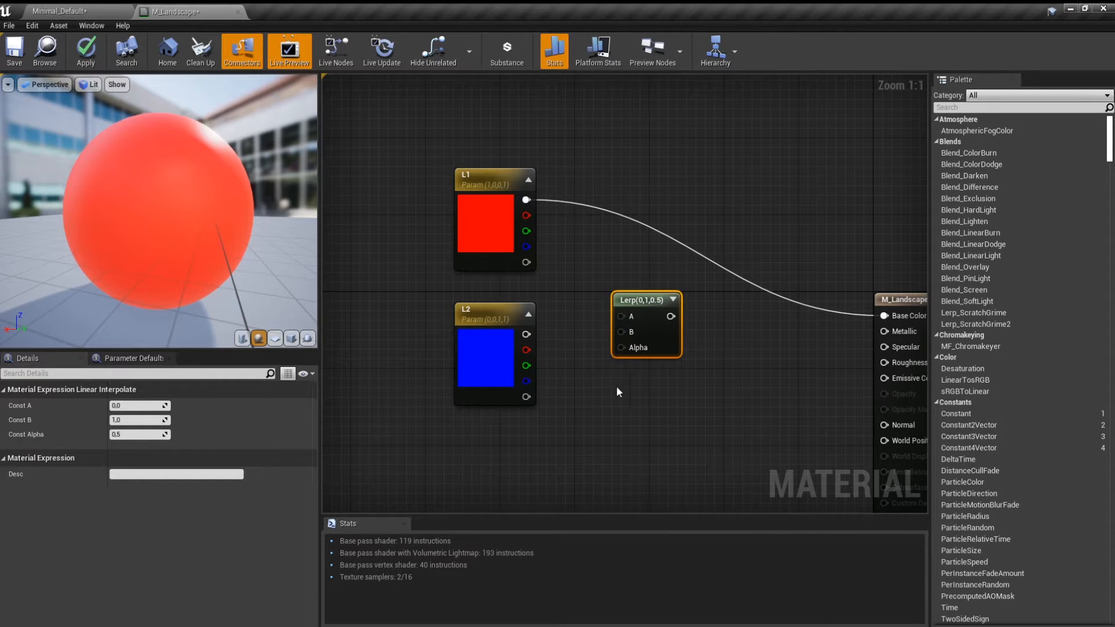
# - Connect L1 to the Lerp's A input, L2 to B, and the Lerp's output to Base Color
pyautogui.moveTo(526, 200); pyautogui.dragTo(621, 316)
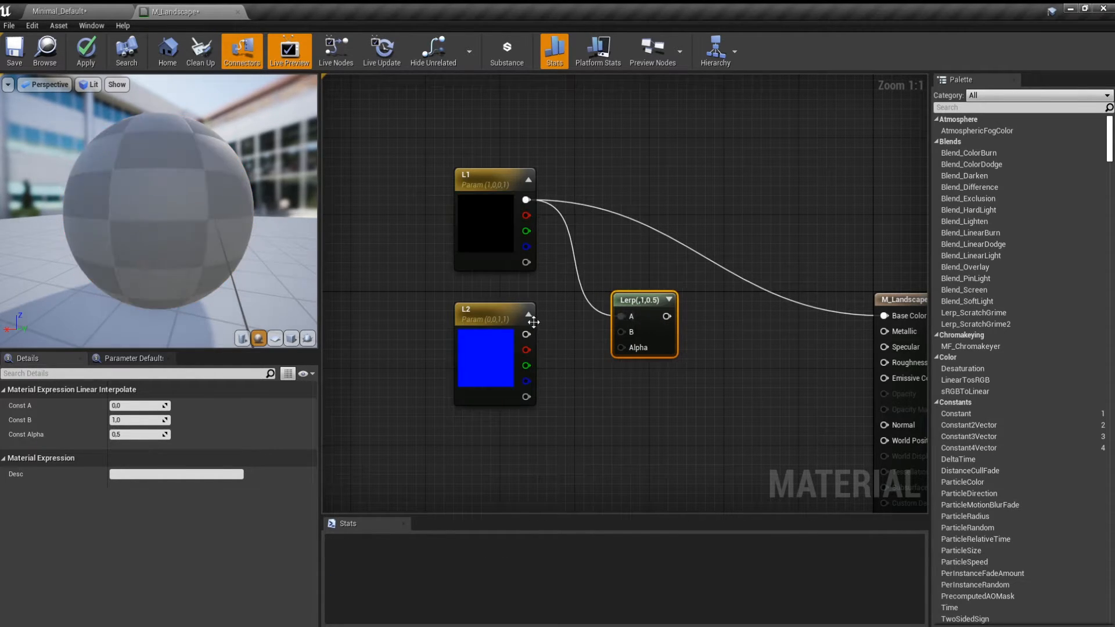
pyautogui.moveTo(526, 333); pyautogui.dragTo(885, 316)
pyautogui.moveTo(637, 300); pyautogui.dragTo(657, 271)
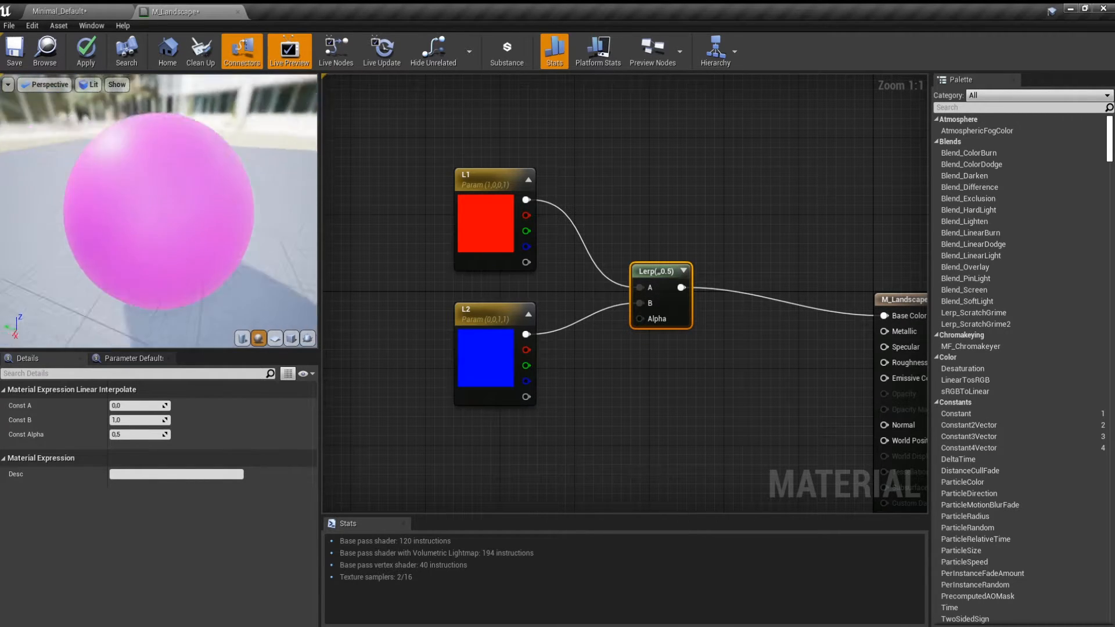
# - Apply the blended material, inspect its colour on the landscape in the level, and return to the M_Landscape graph
pyautogui.moveTo(157, 209); pyautogui.dragTo(134, 203)
pyautogui.moveTo(134, 203)
pyautogui.mouseDown(button='right')
pyautogui.moveTo(133, 151)
pyautogui.moveTo(134, 203)
pyautogui.mouseUp(button='right')
pyautogui.moveTo(134, 203); pyautogui.dragTo(7, 146)
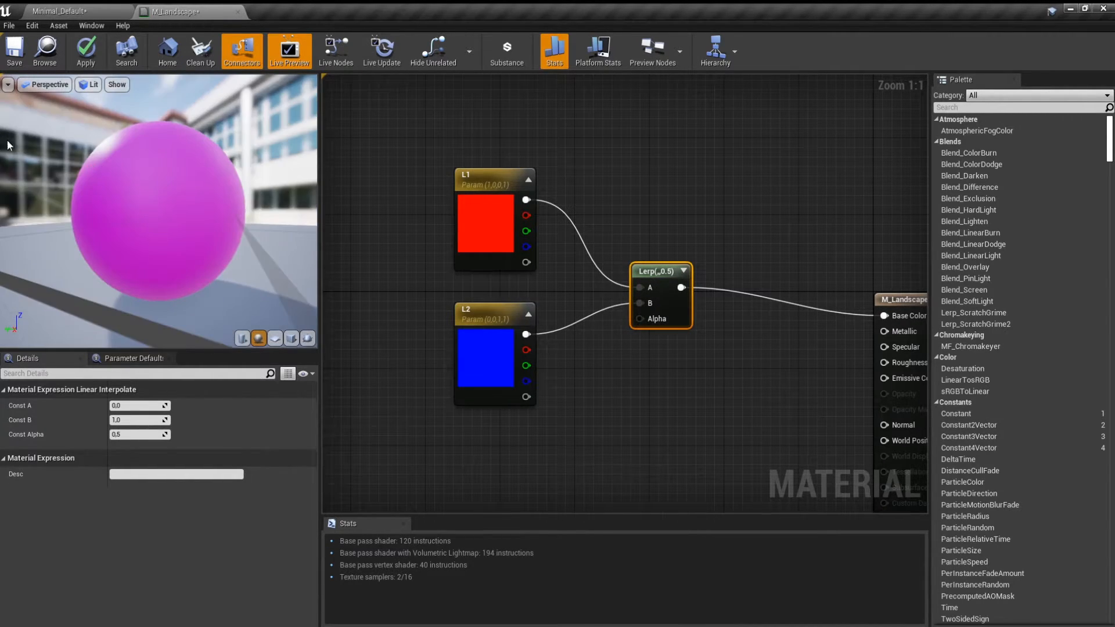
pyautogui.click(86, 52)
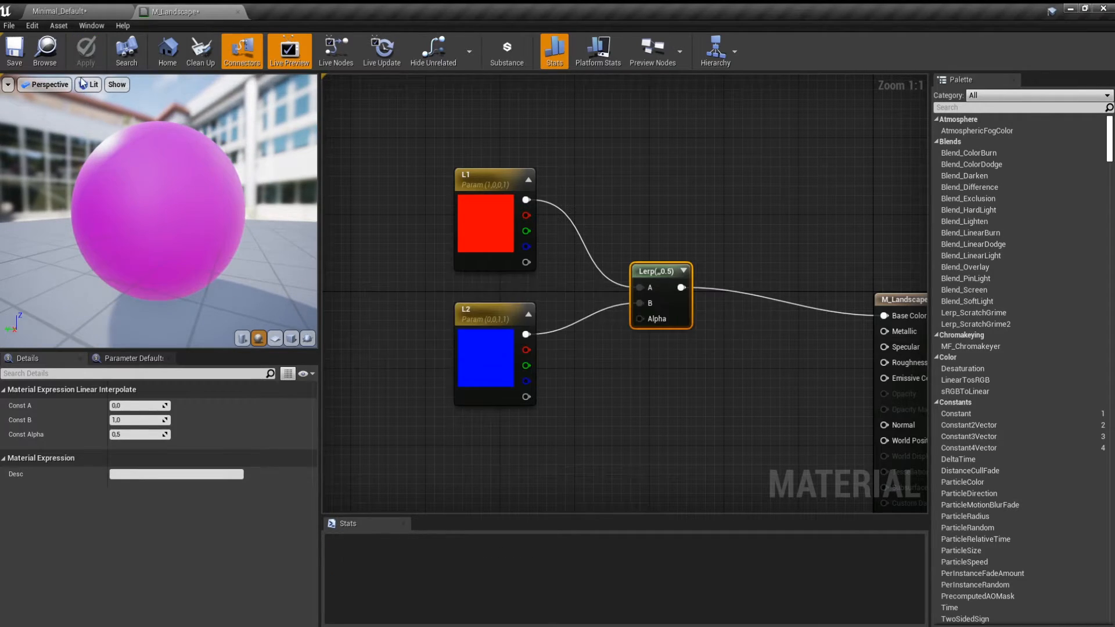
pyautogui.click(63, 8)
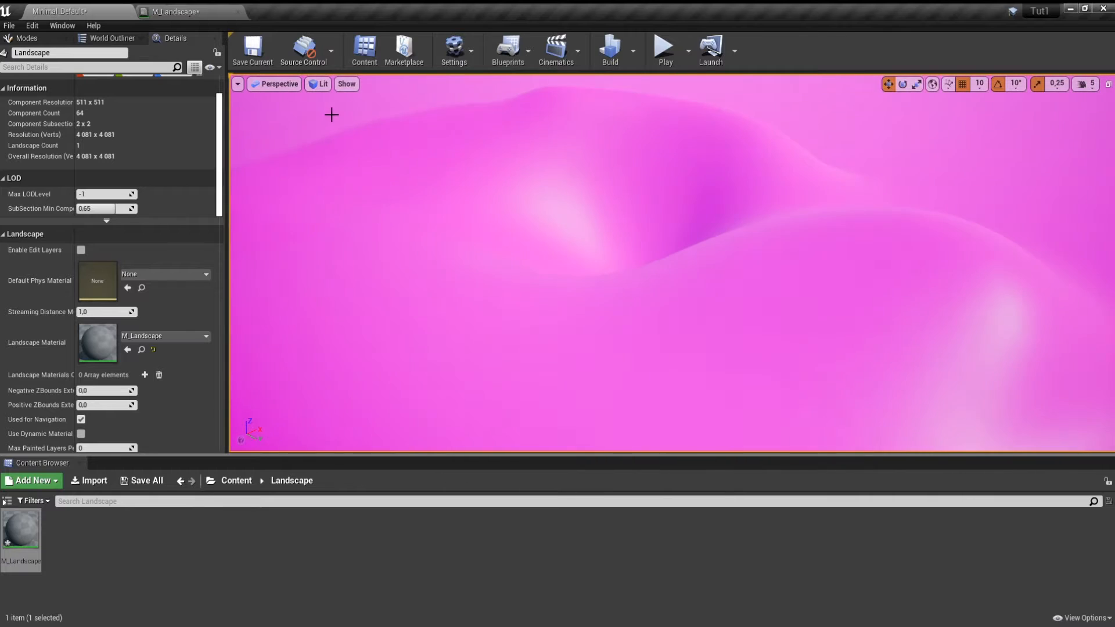
pyautogui.moveTo(509, 278); pyautogui.dragTo(535, 207, button='right')
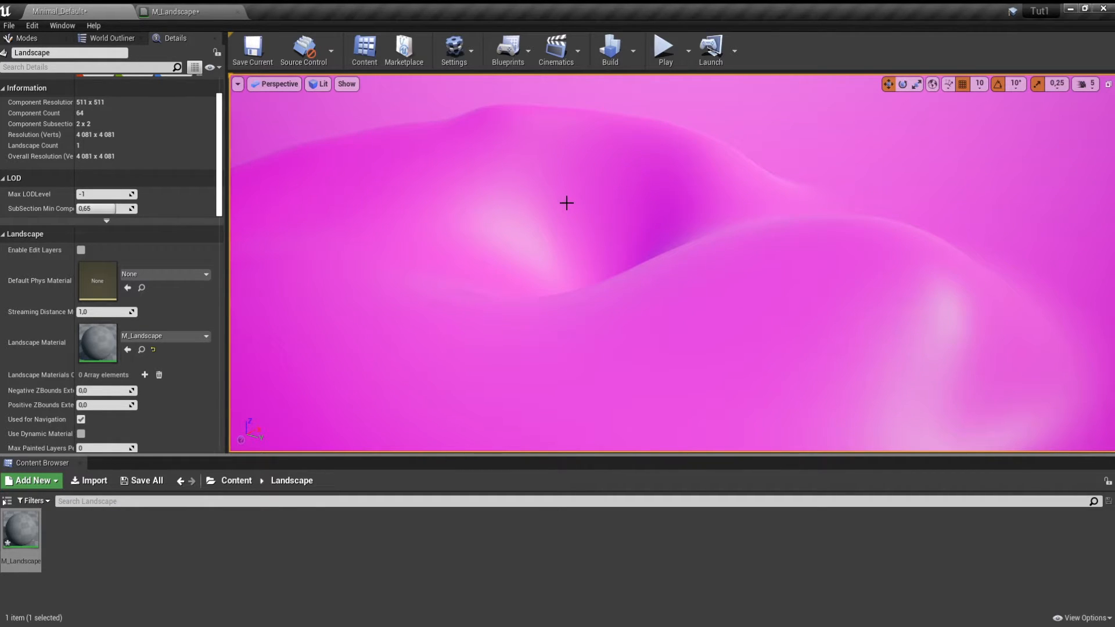
pyautogui.click(180, 12)
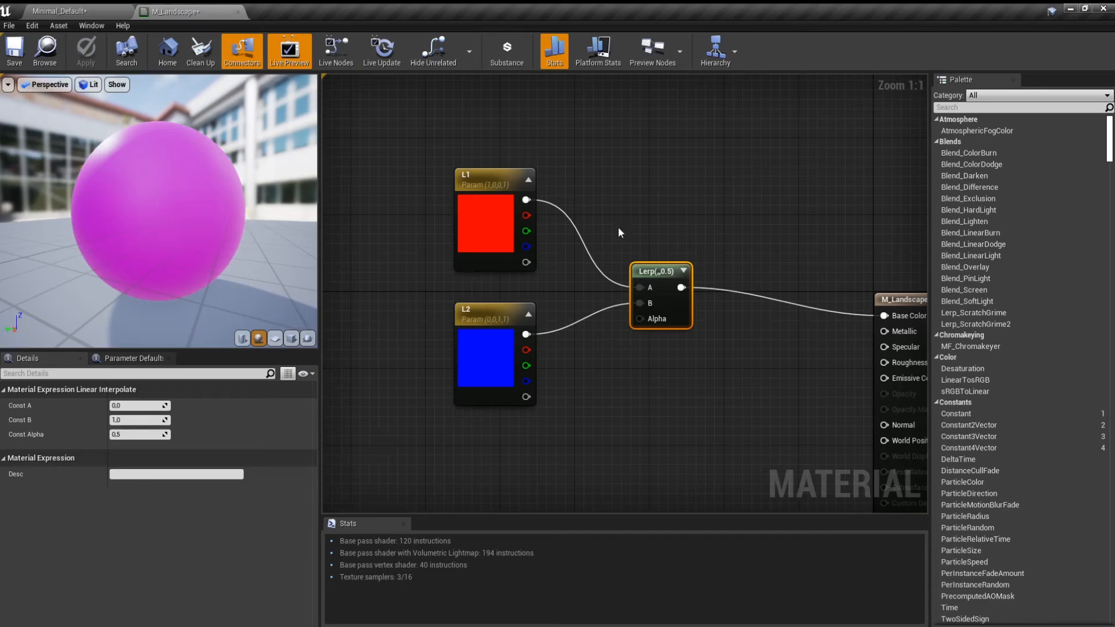
pyautogui.moveTo(518, 341); pyautogui.dragTo(514, 317)
pyautogui.moveTo(400, 187); pyautogui.dragTo(603, 183)
pyautogui.click(606, 269)
pyautogui.scroll(1, 538, 262)
pyautogui.moveTo(538, 263); pyautogui.dragTo(635, 296, button='right')
pyautogui.rightClick(635, 296)
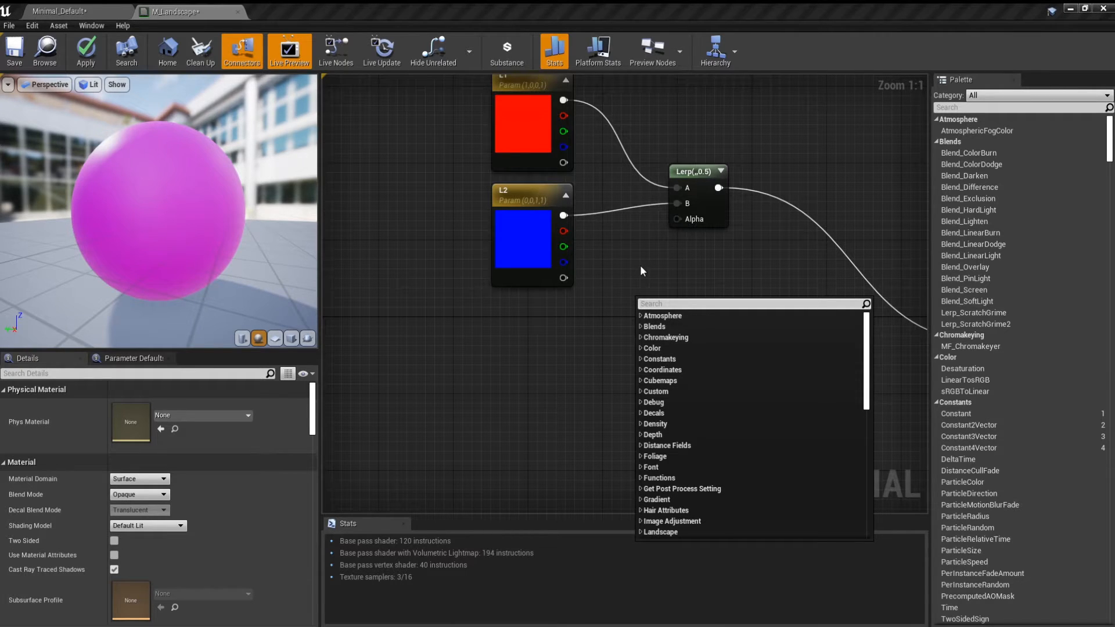
pyautogui.click(643, 273)
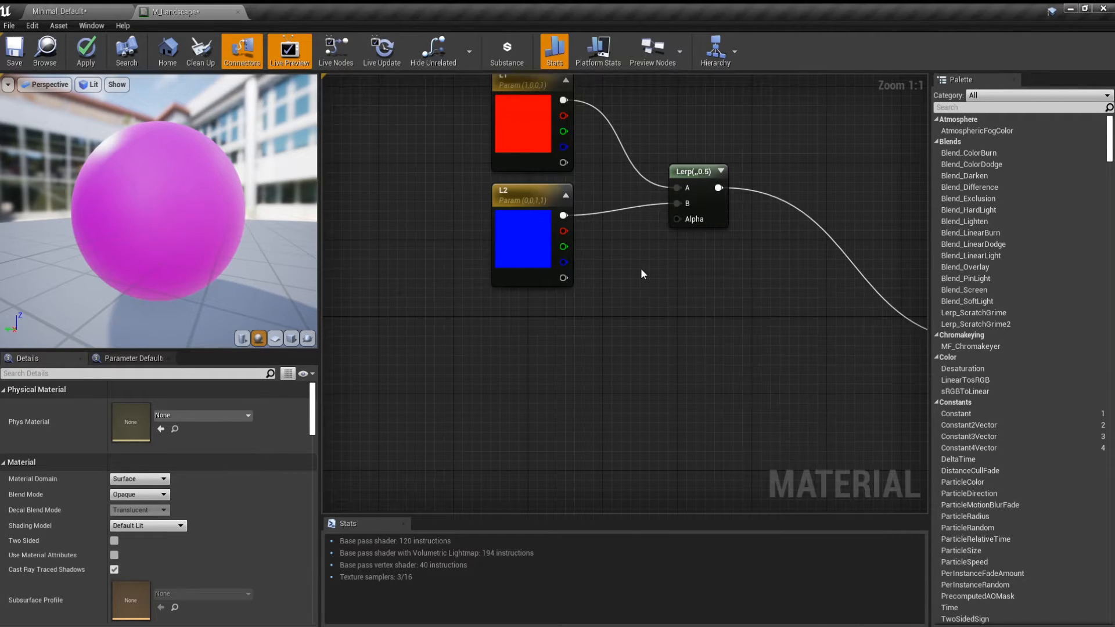
pyautogui.moveTo(667, 312); pyautogui.dragTo(667, 312, button='right')
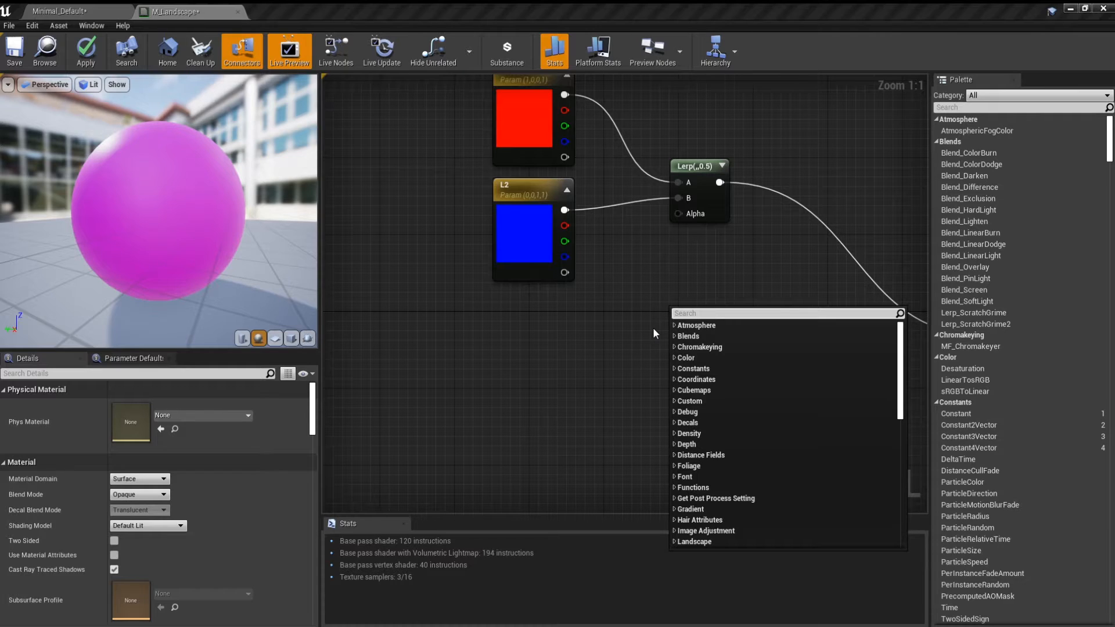
pyautogui.write('hei')
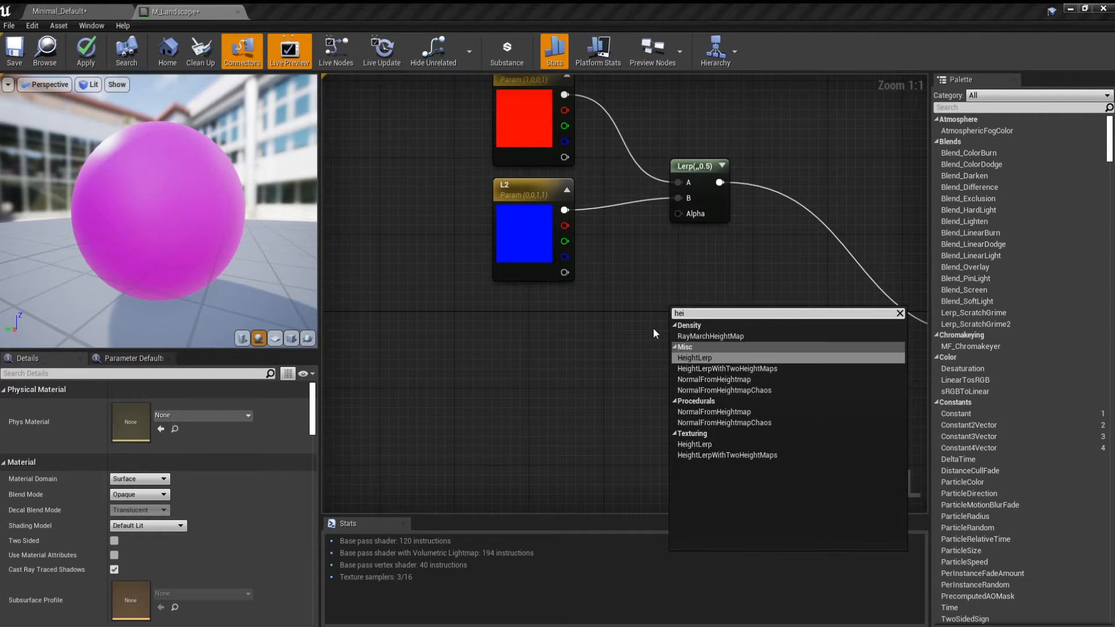
pyautogui.write('gh')
pyautogui.press('BackSpace')
pyautogui.press('BackSpace')
pyautogui.press('BackSpace')
pyautogui.press('BackSpace')
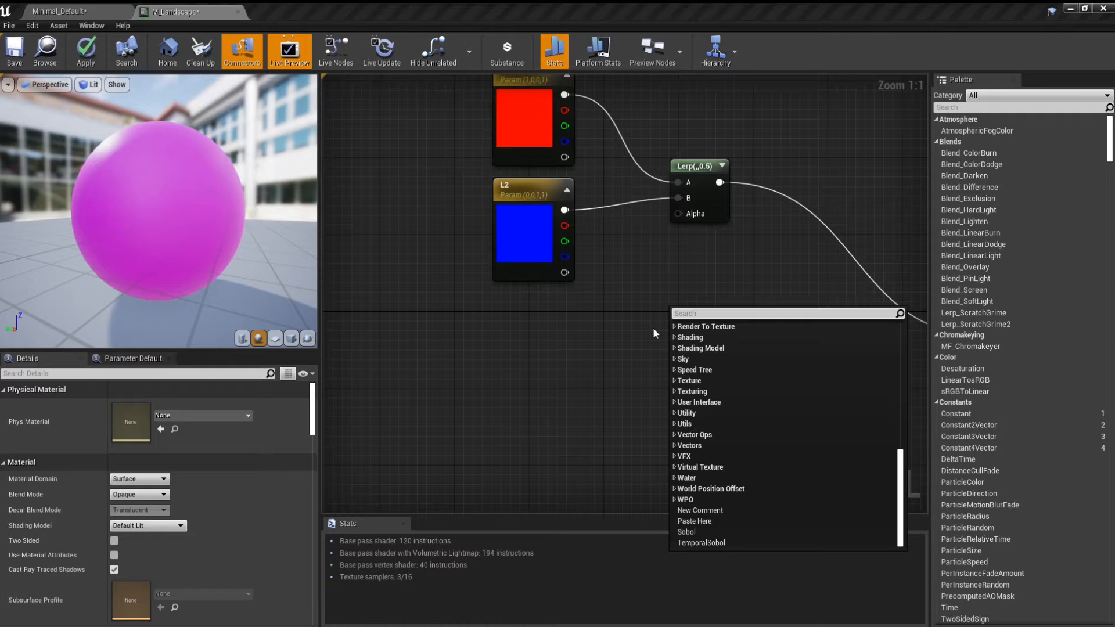
# - Add a WorldAlignedBlend node to the graph and place it below the L2 parameter
pyautogui.write('world')
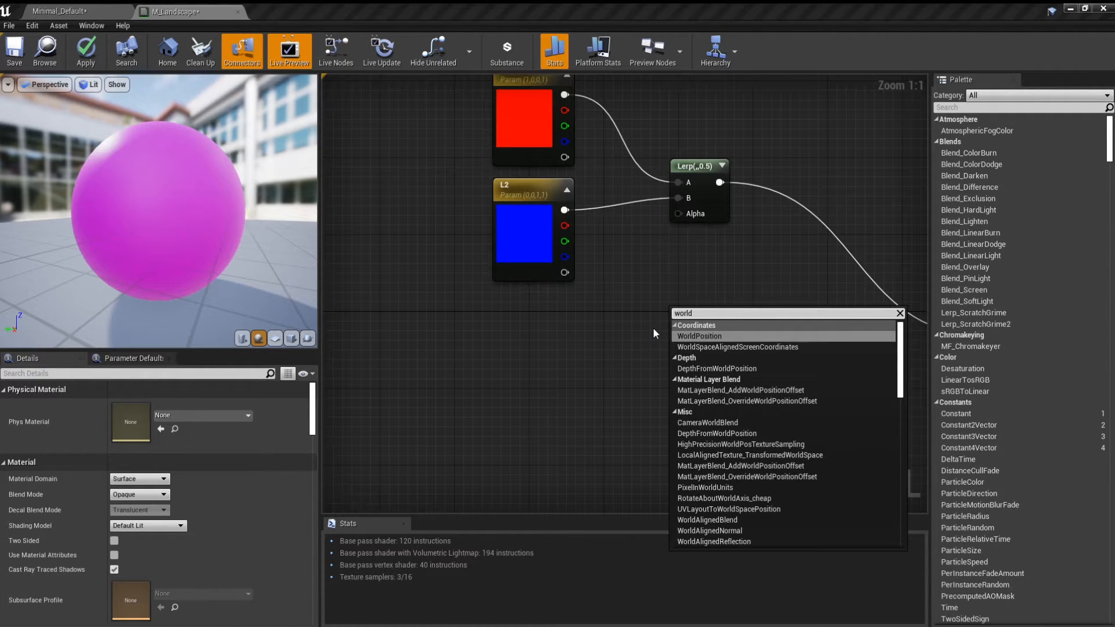
pyautogui.write('al')
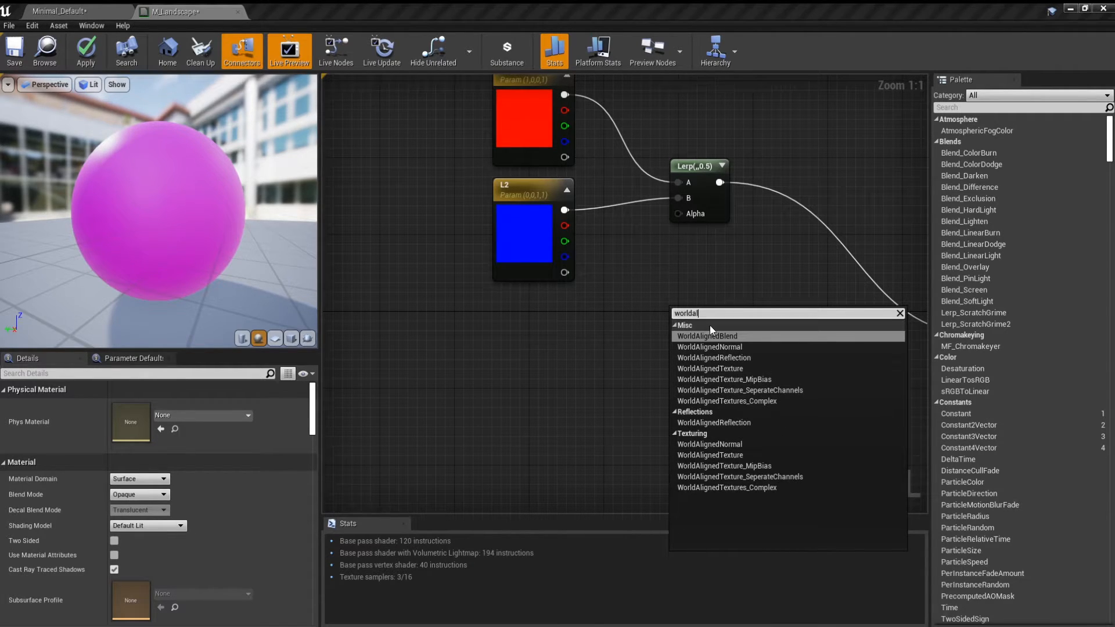
pyautogui.click(694, 336)
pyautogui.moveTo(746, 320); pyautogui.dragTo(473, 307)
pyautogui.moveTo(432, 347); pyautogui.dragTo(627, 353, button='right')
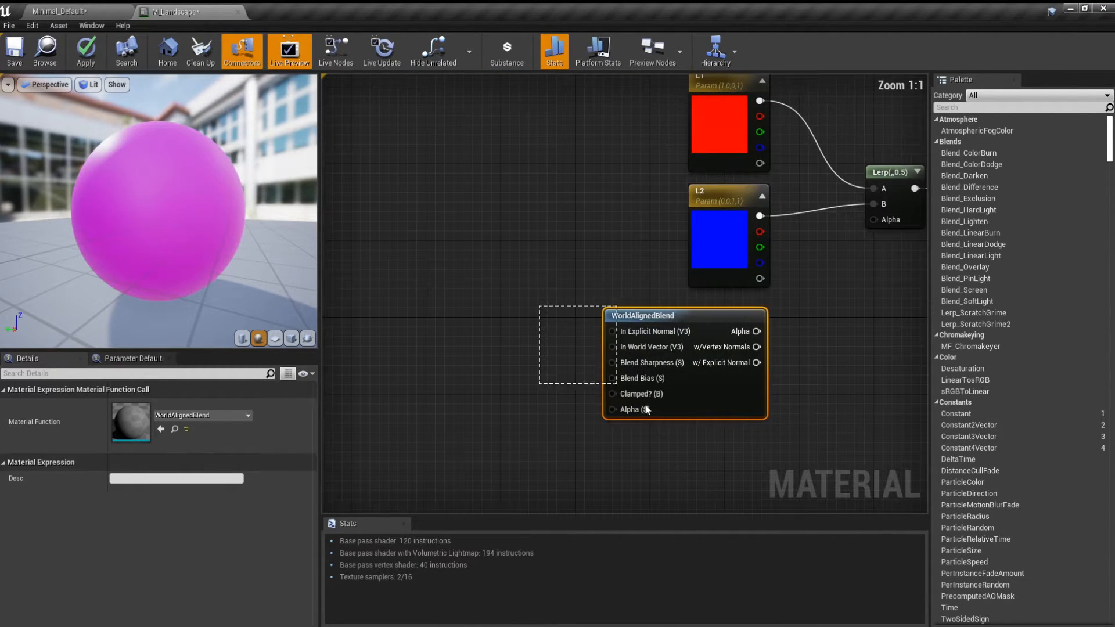
# - Connect the WorldAlignedBlend node's Alpha output to the Lerp's Alpha input and check the preview sphere
pyautogui.moveTo(839, 454)
pyautogui.mouseDown()
pyautogui.moveTo(541, 310)
pyautogui.moveTo(778, 447)
pyautogui.moveTo(771, 427)
pyautogui.mouseUp()
pyautogui.click(780, 425)
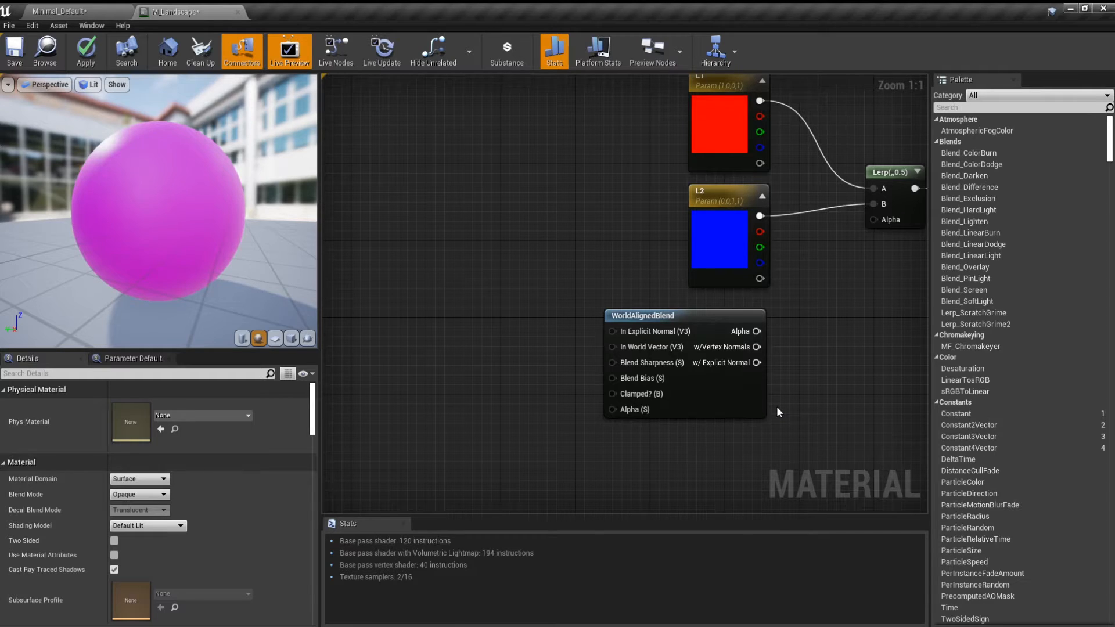
pyautogui.moveTo(832, 375); pyautogui.dragTo(754, 389, button='right')
pyautogui.moveTo(679, 345); pyautogui.dragTo(796, 234)
pyautogui.moveTo(835, 319); pyautogui.dragTo(814, 326, button='right')
pyautogui.moveTo(97, 110); pyautogui.dragTo(175, 186)
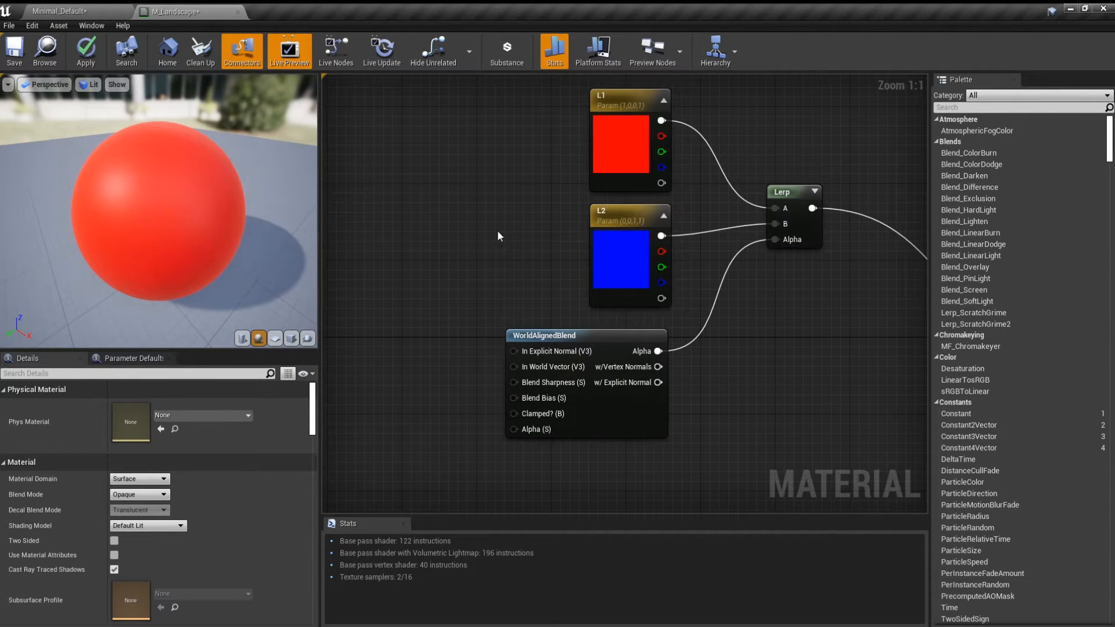
# - Examine the WorldAlignedBlend node's inputs, especially Blend Sharpness and Blend Bias
pyautogui.moveTo(497, 230); pyautogui.dragTo(635, 173, button='right')
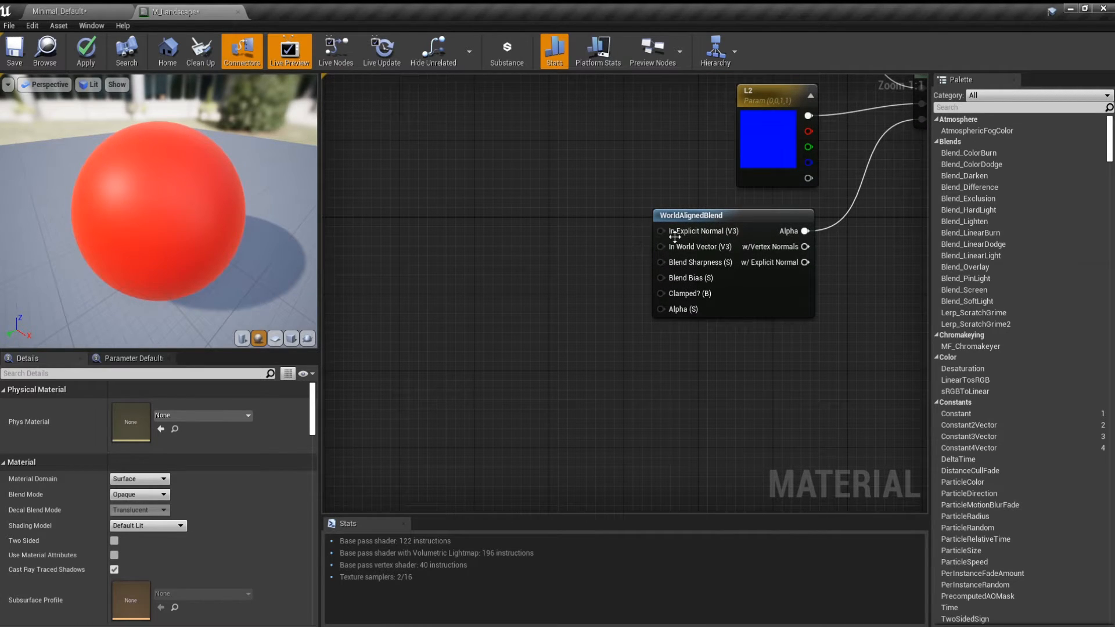
pyautogui.moveTo(674, 233)
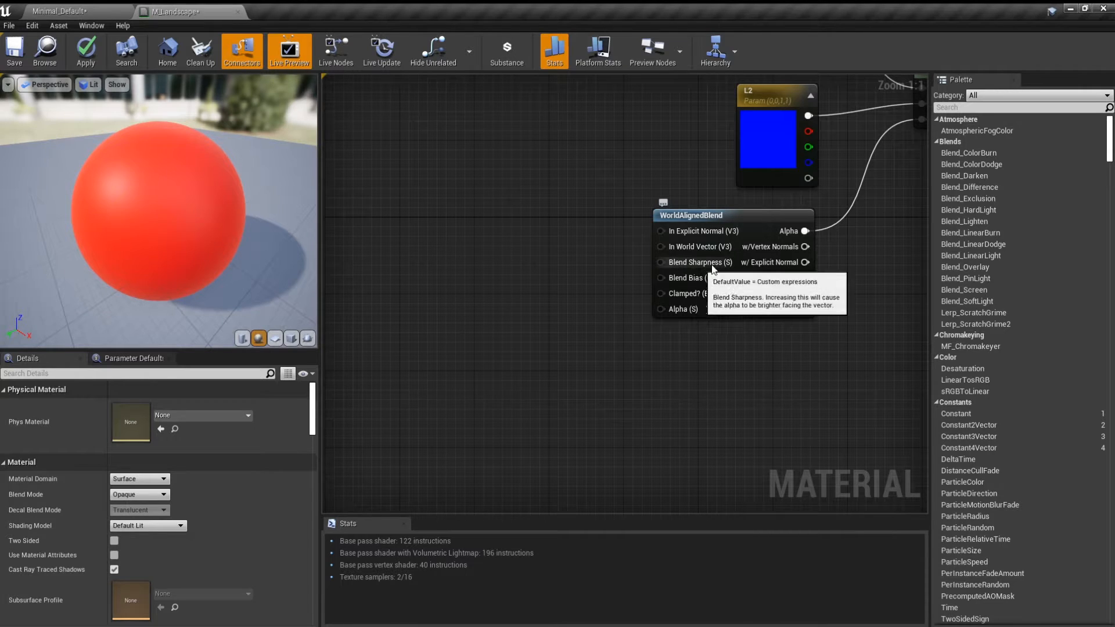
pyautogui.moveTo(706, 280)
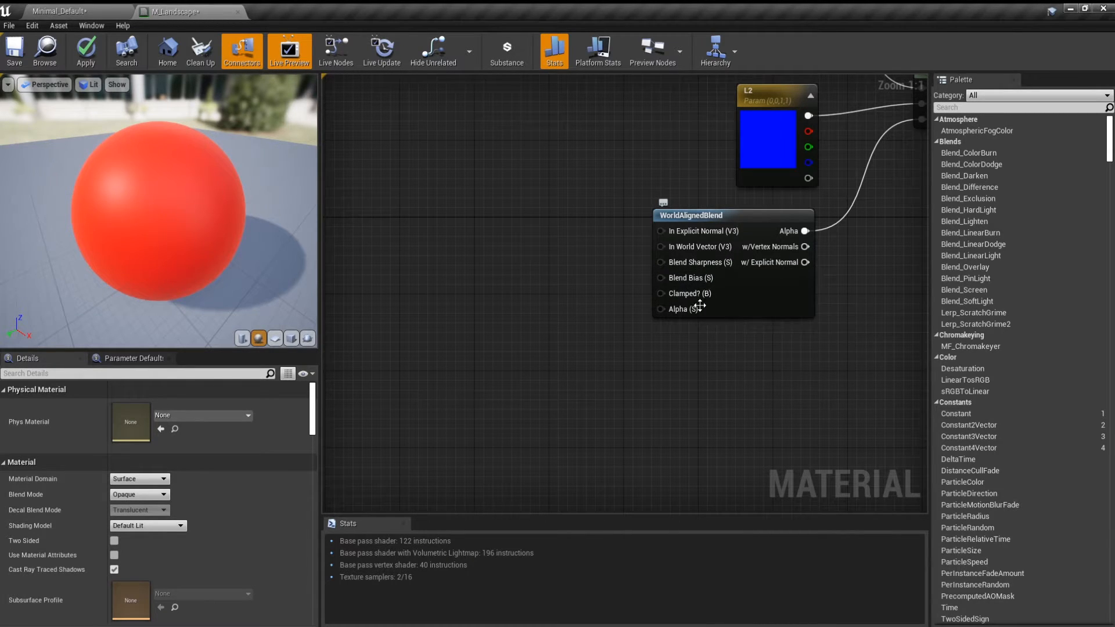
pyautogui.click(708, 275)
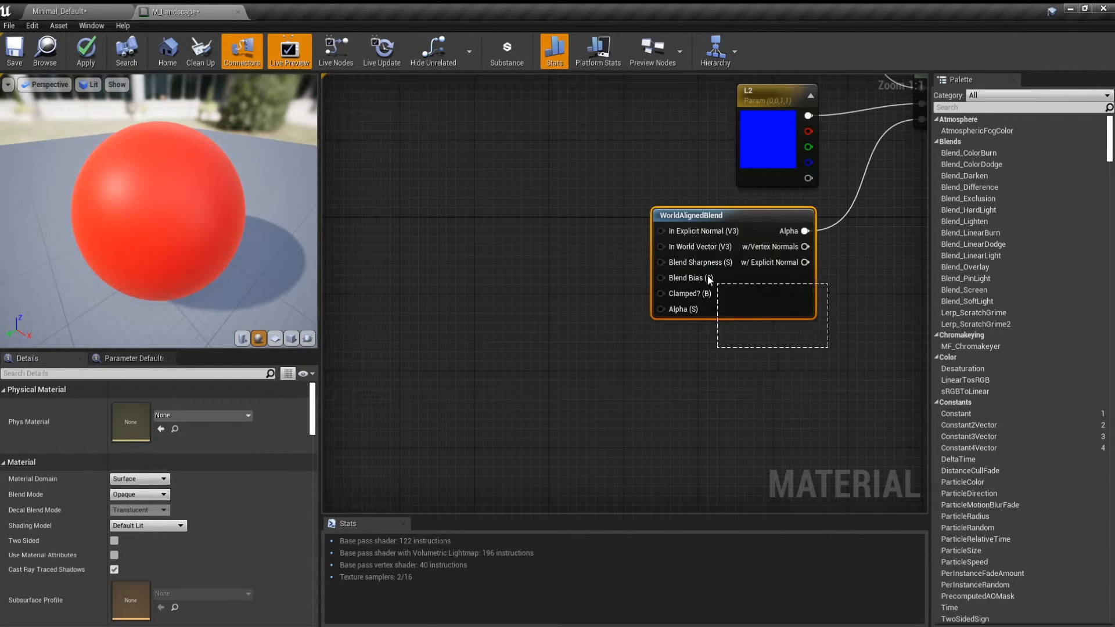
pyautogui.click(577, 208)
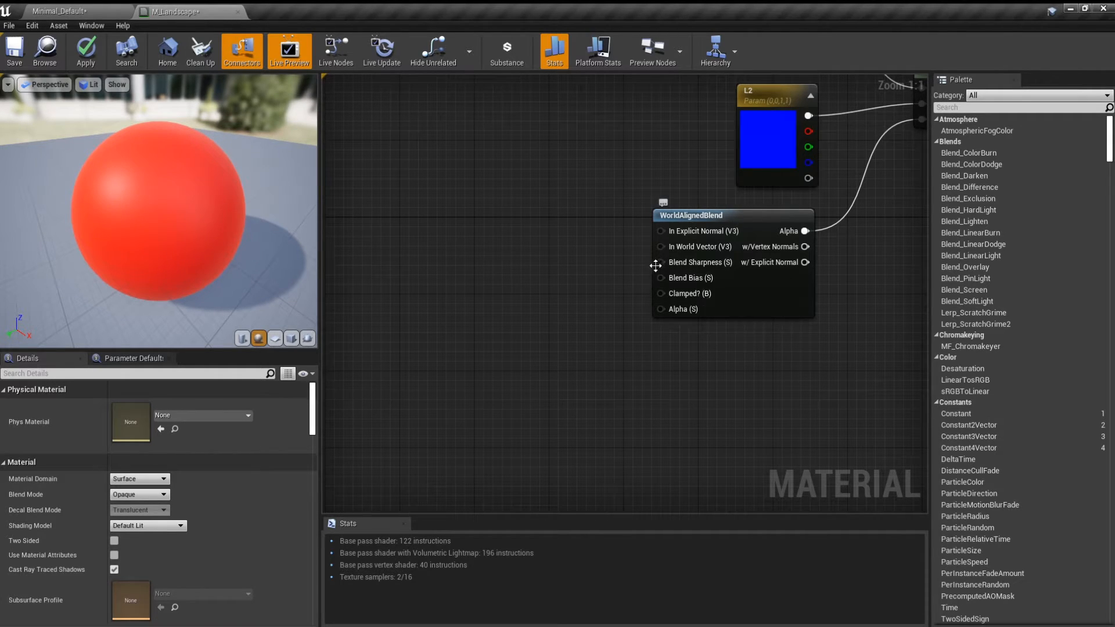
pyautogui.moveTo(661, 263); pyautogui.dragTo(529, 232)
pyautogui.click(448, 275)
pyautogui.moveTo(695, 284); pyautogui.dragTo(563, 238)
pyautogui.click(531, 306)
# - Promote the WorldAlignedBlend's Blend Sharpness input to a parameter and place the new node up and to the left of WorldAlignedBlend
pyautogui.rightClick(660, 263)
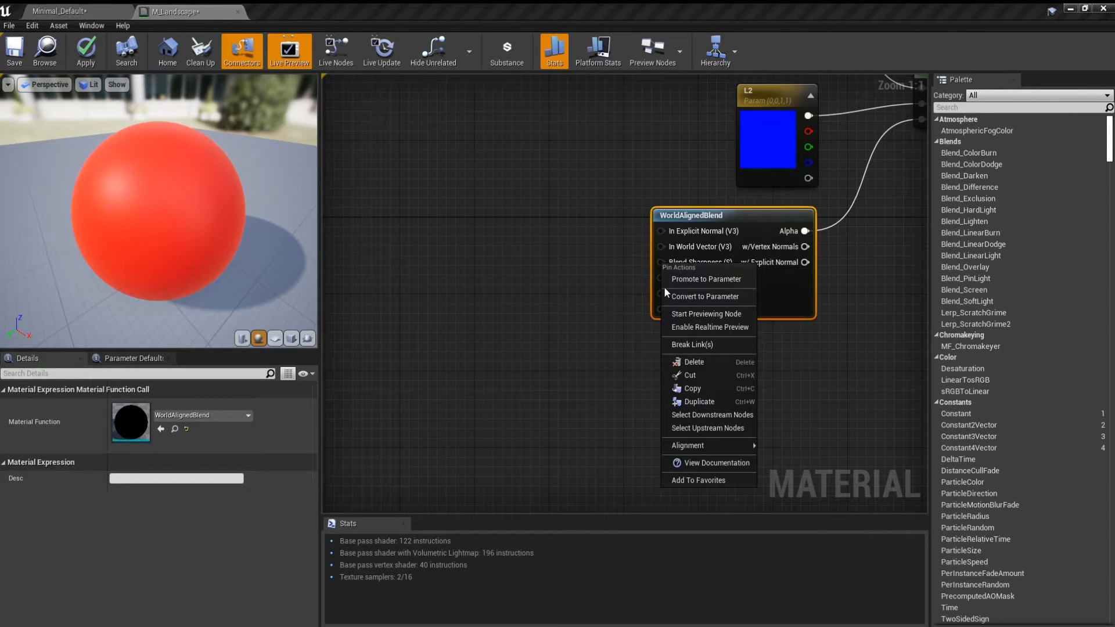
pyautogui.click(670, 280)
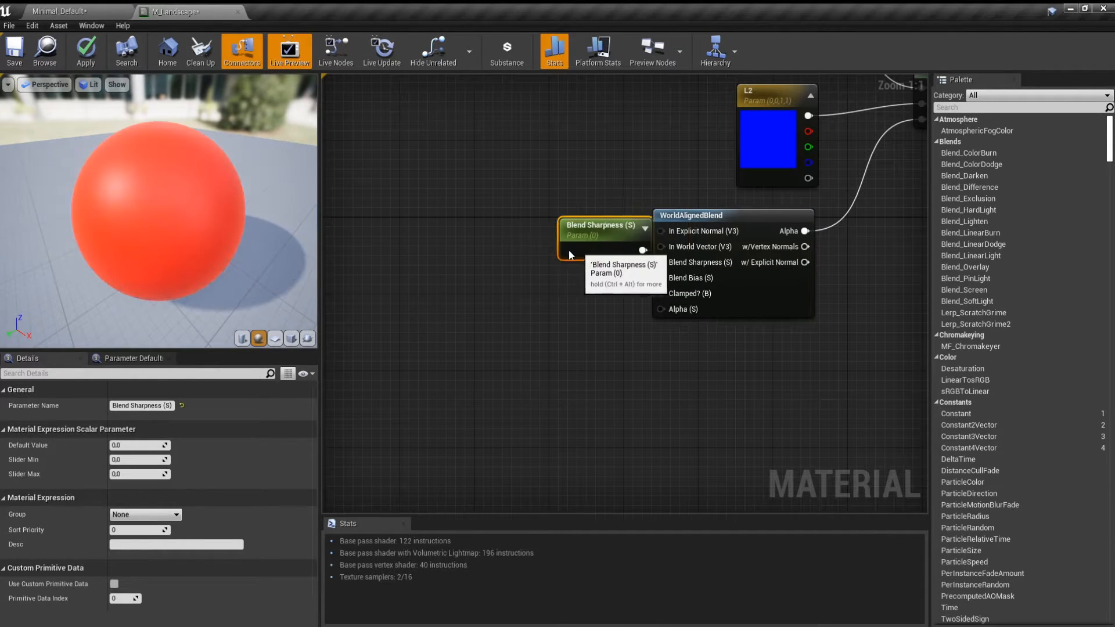
pyautogui.moveTo(569, 250); pyautogui.dragTo(476, 189)
pyautogui.moveTo(517, 277); pyautogui.dragTo(469, 153)
pyautogui.moveTo(469, 156); pyautogui.dragTo(515, 198)
pyautogui.click(569, 259)
# - Promote the WorldAlignedBlend's Blend Bias input to a parameter and place its node below the Blend Sharpness parameter
pyautogui.rightClick(640, 275)
pyautogui.click(591, 266)
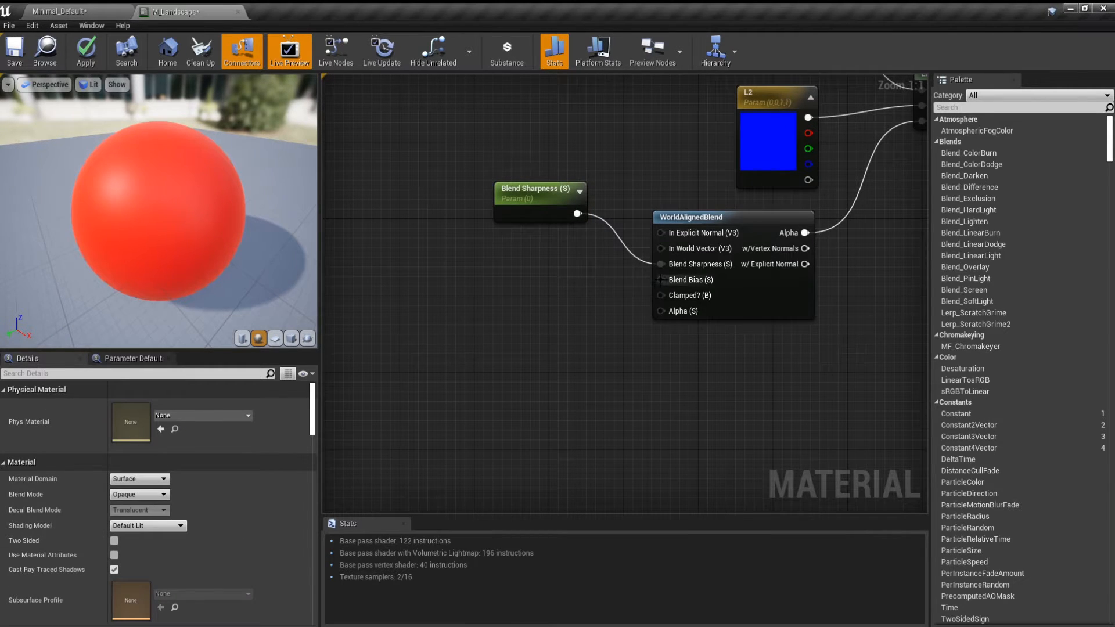
pyautogui.moveTo(661, 279); pyautogui.dragTo(660, 287, button='right')
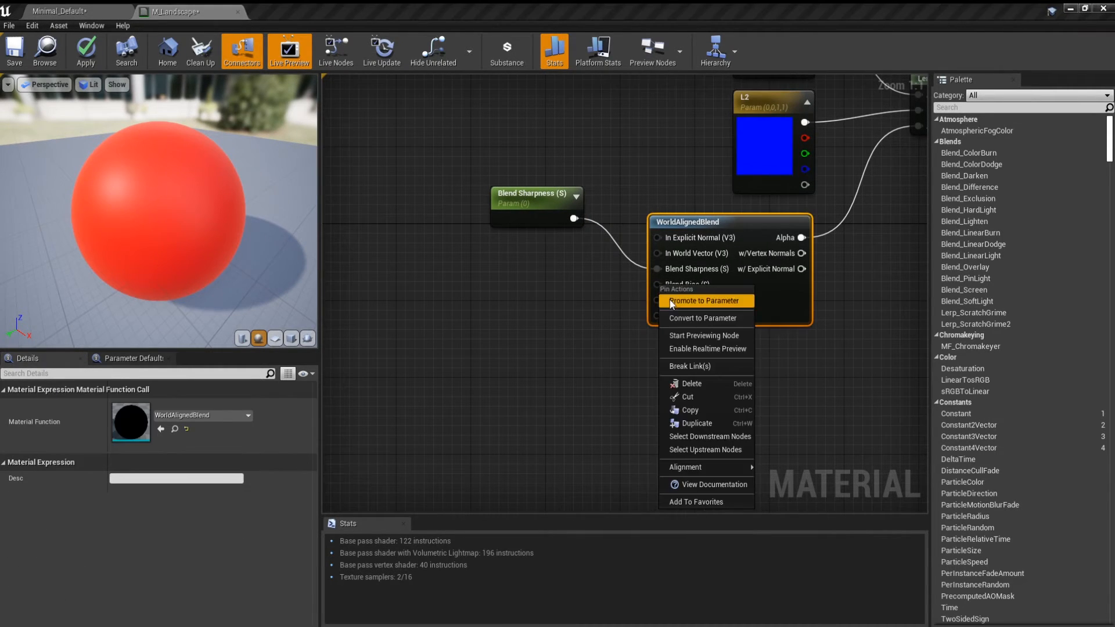
pyautogui.click(670, 300)
pyautogui.moveTo(615, 242); pyautogui.dragTo(528, 264)
pyautogui.moveTo(567, 303); pyautogui.dragTo(517, 158)
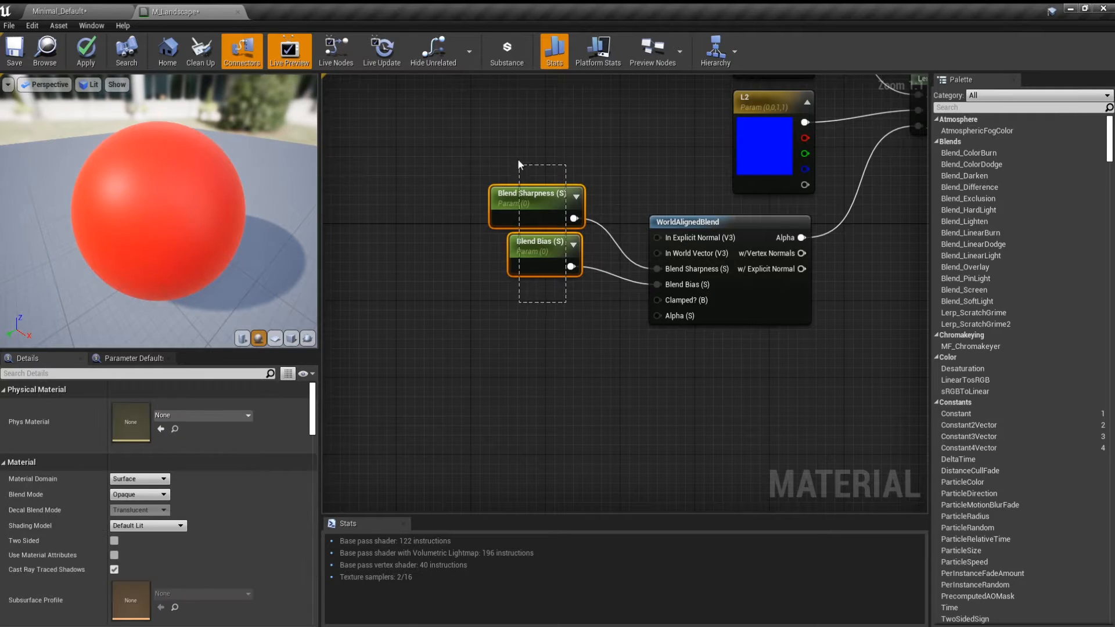
pyautogui.moveTo(459, 181); pyautogui.dragTo(402, 131)
pyautogui.click(577, 295)
pyautogui.moveTo(452, 200); pyautogui.dragTo(570, 332)
pyautogui.click(585, 366)
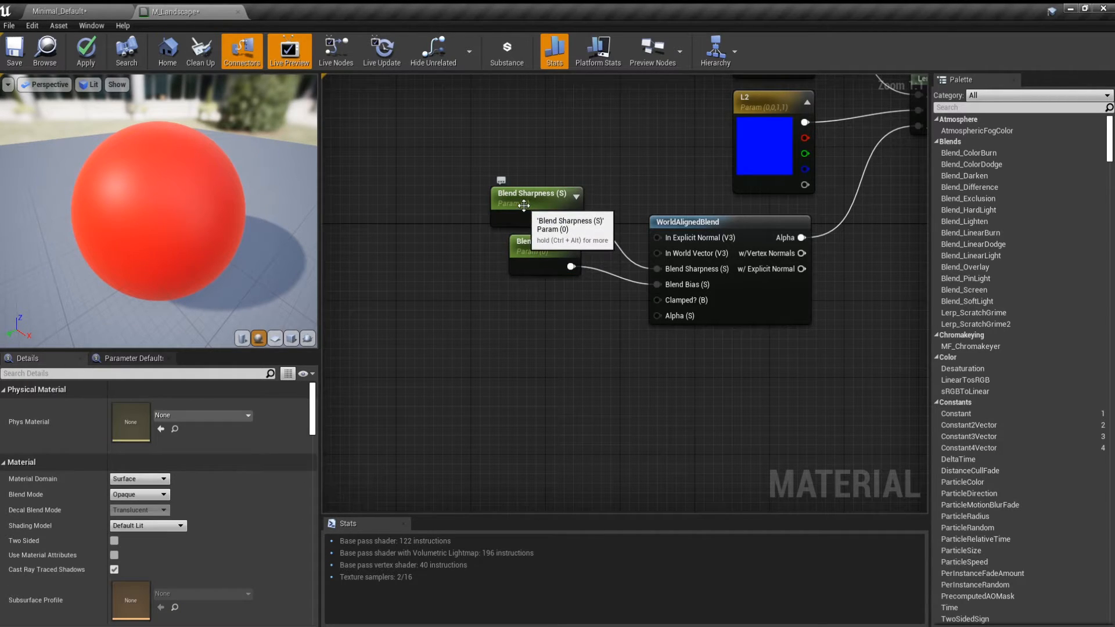
pyautogui.moveTo(585, 344); pyautogui.dragTo(544, 369, button='right')
pyautogui.scroll(-2, 514, 384)
pyautogui.scroll(2, 514, 382)
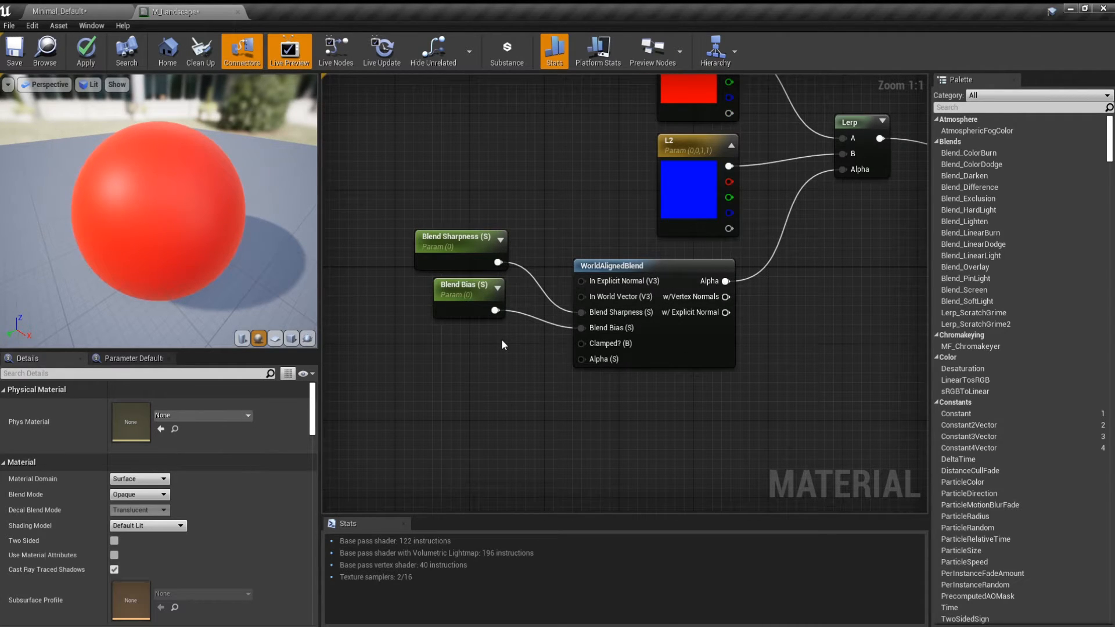
pyautogui.moveTo(378, 213); pyautogui.dragTo(490, 379)
pyautogui.click(491, 379)
pyautogui.scroll(-1, 493, 468)
pyautogui.moveTo(490, 377); pyautogui.dragTo(498, 408, button='right')
pyautogui.scroll(1, 493, 469)
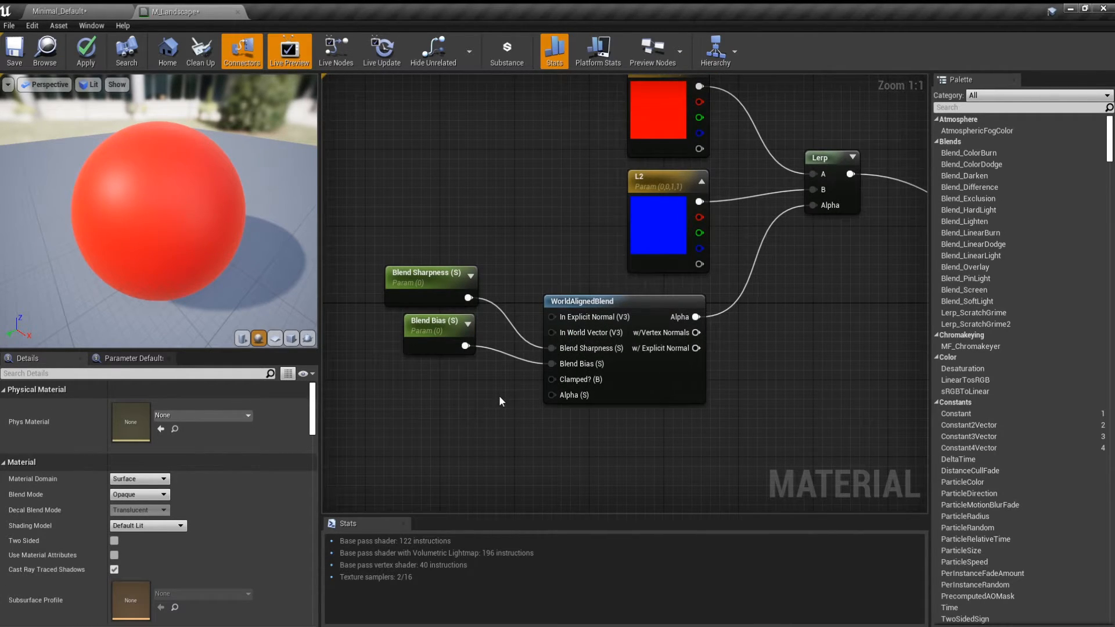
# - Apply the material changes and inspect the colour of the hills in the Minimal_Default level
pyautogui.click(86, 51)
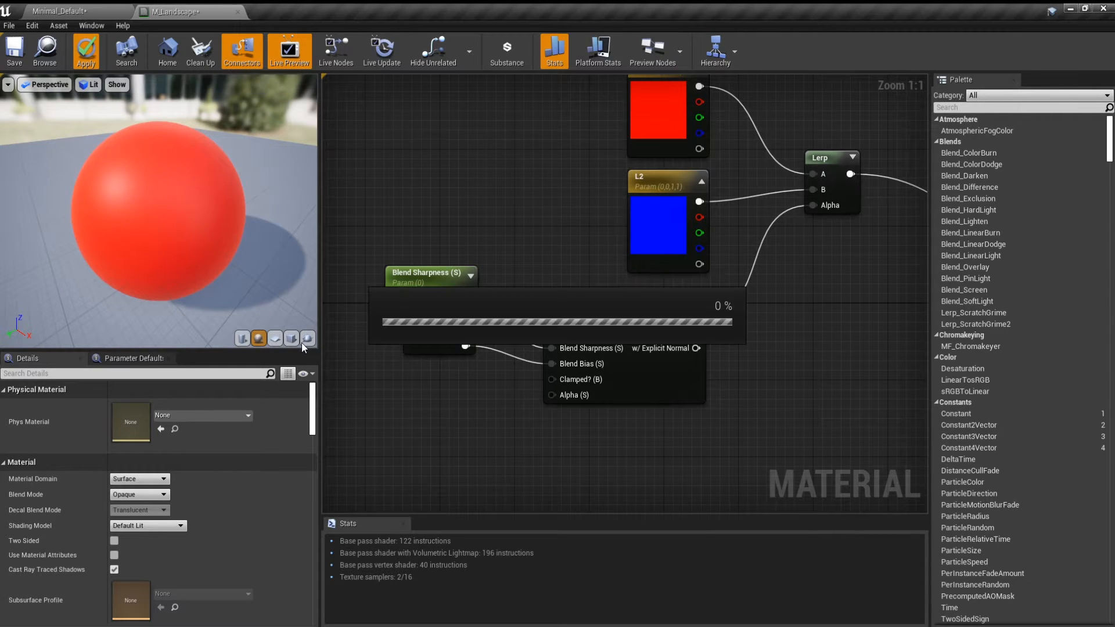
pyautogui.click(61, 11)
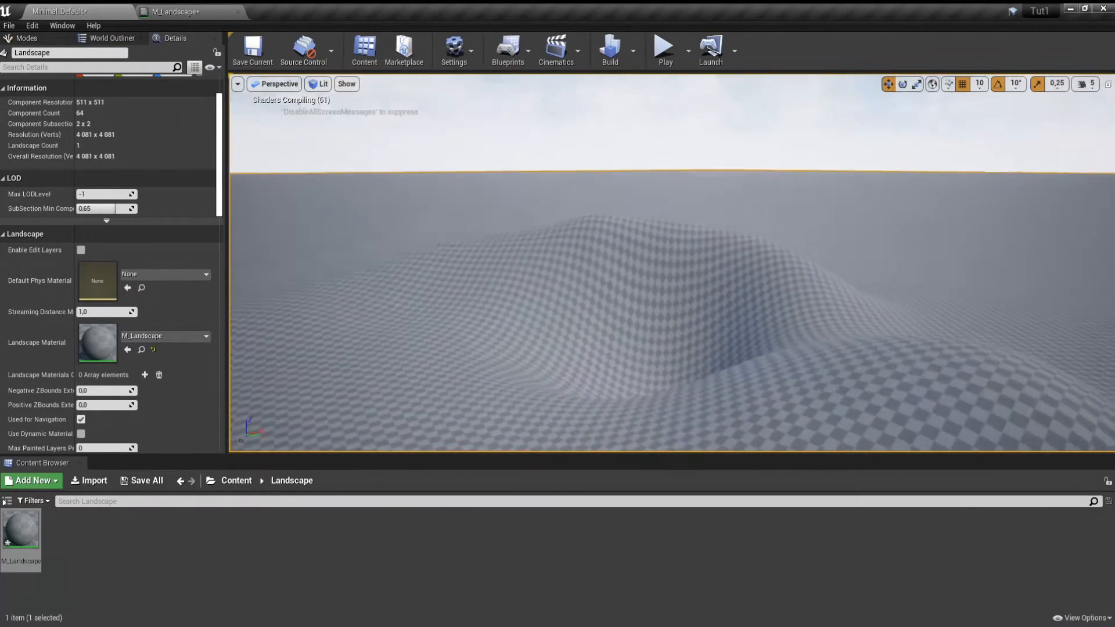
pyautogui.moveTo(545, 329); pyautogui.dragTo(575, 348, button='right')
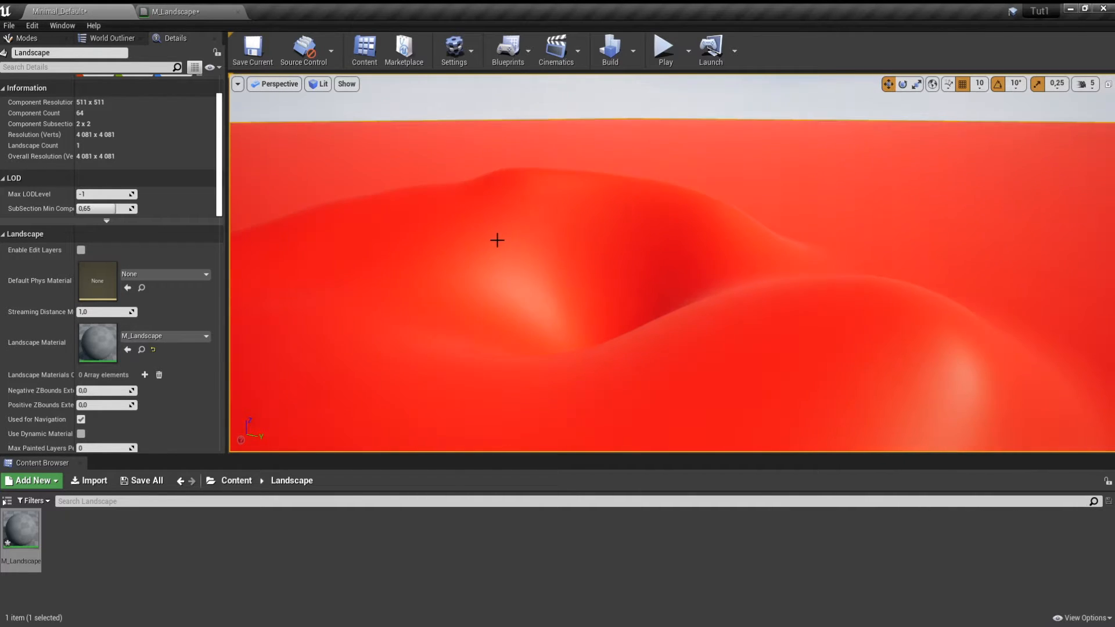
pyautogui.moveTo(696, 283); pyautogui.dragTo(727, 290, button='right')
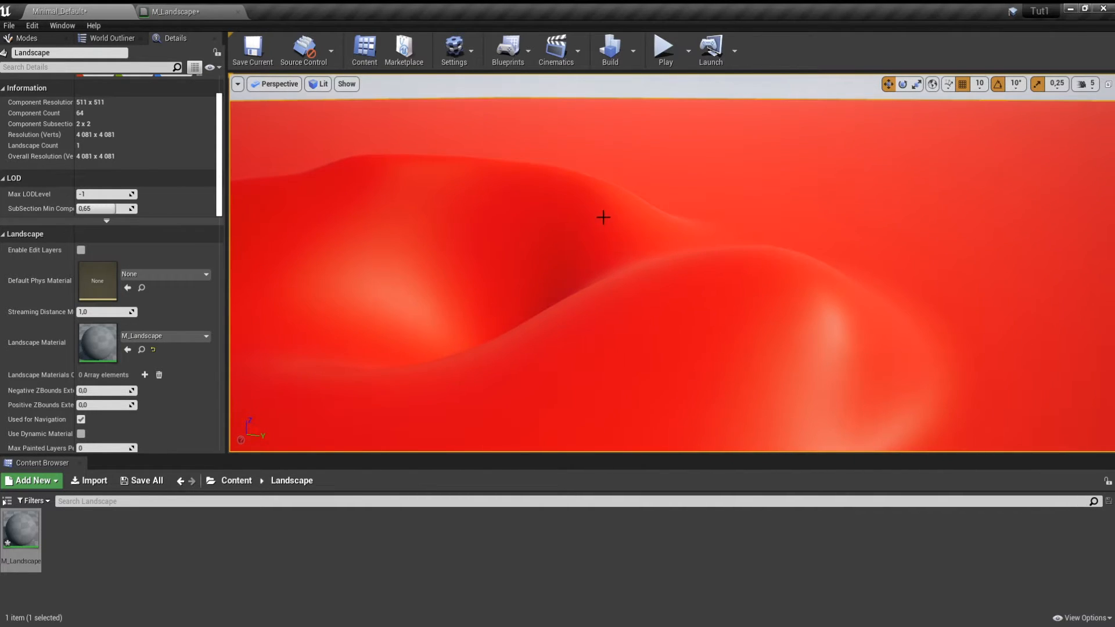
pyautogui.moveTo(780, 397); pyautogui.dragTo(765, 404, button='right')
# - Close the M_Landscape editor and create a material instance of M_Landscape named MI_Landscape
pyautogui.click(71, 573)
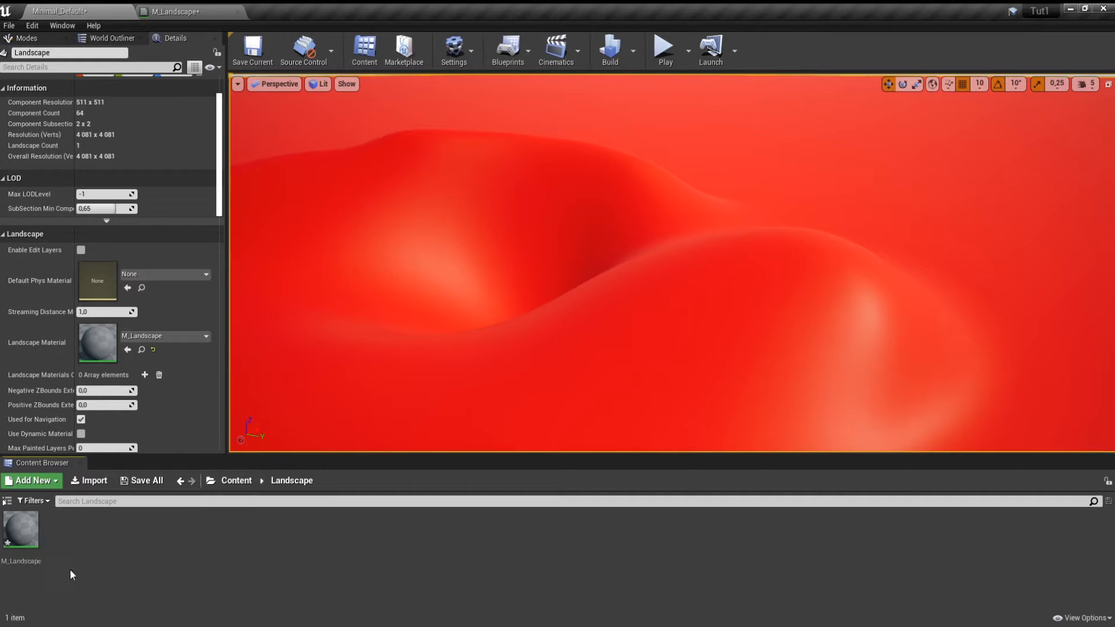
pyautogui.click(237, 12)
pyautogui.click(26, 525)
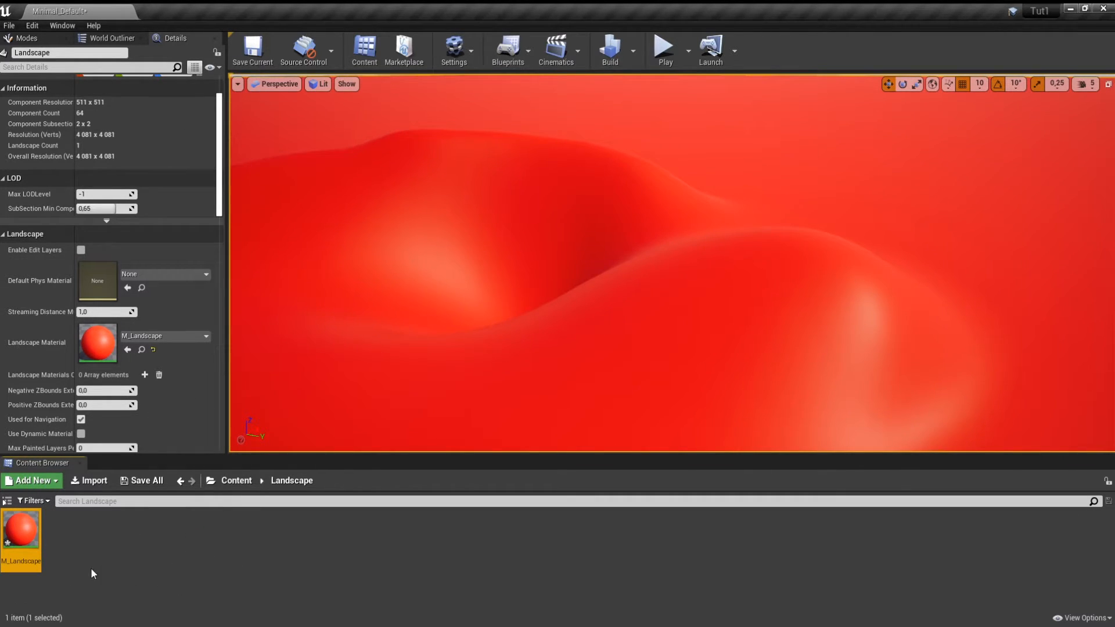
pyautogui.rightClick(27, 541)
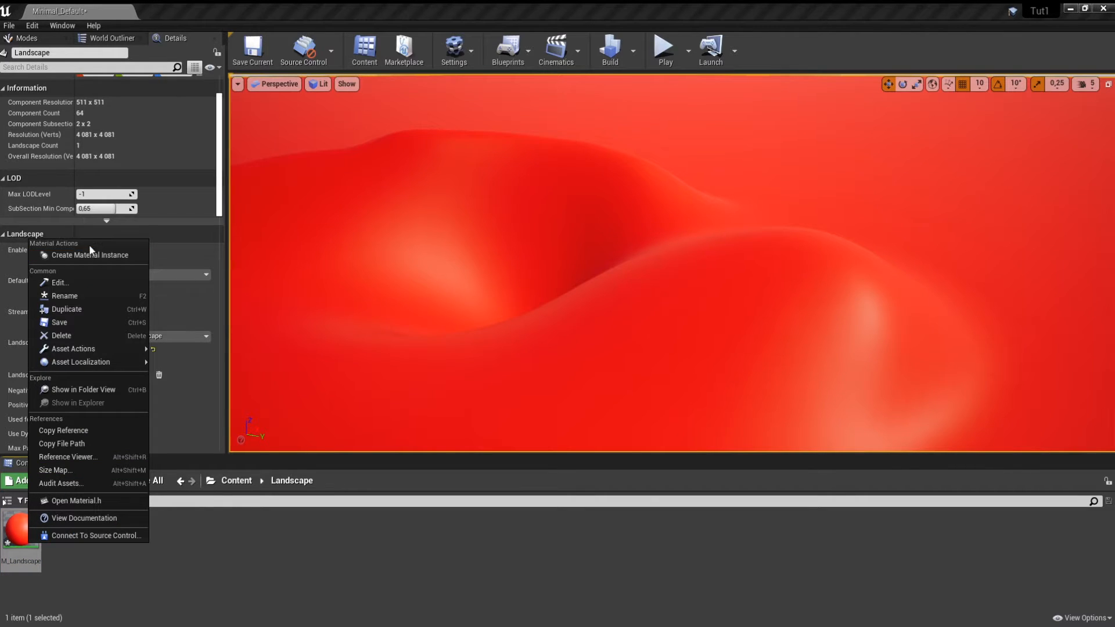
pyautogui.click(90, 255)
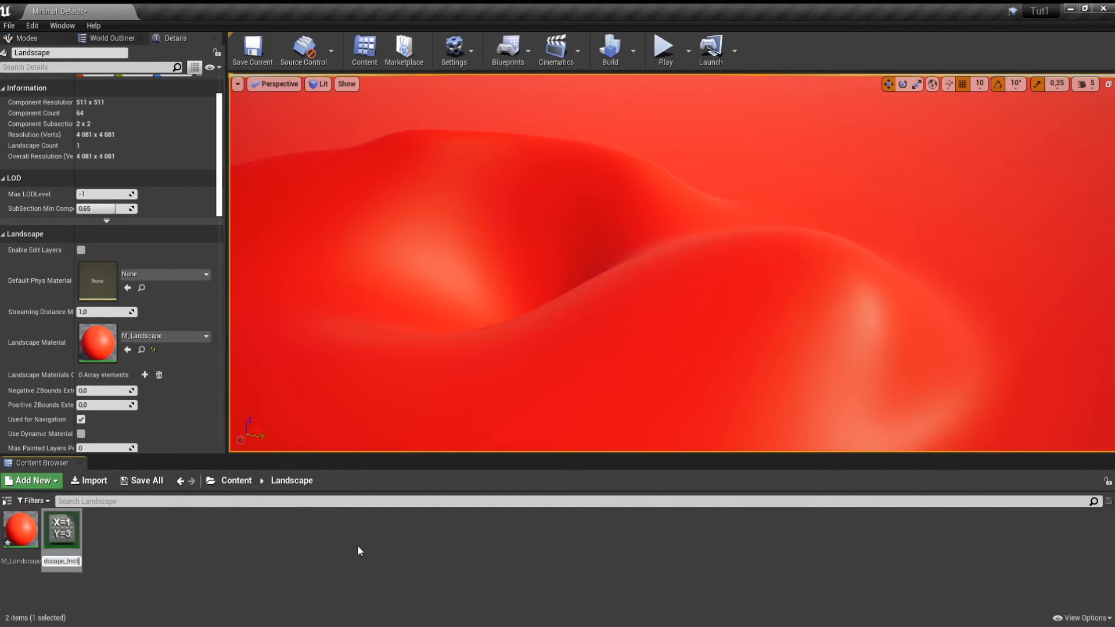
pyautogui.press('BackSpace')
pyautogui.press('BackSpace')
pyautogui.press('BackSpace')
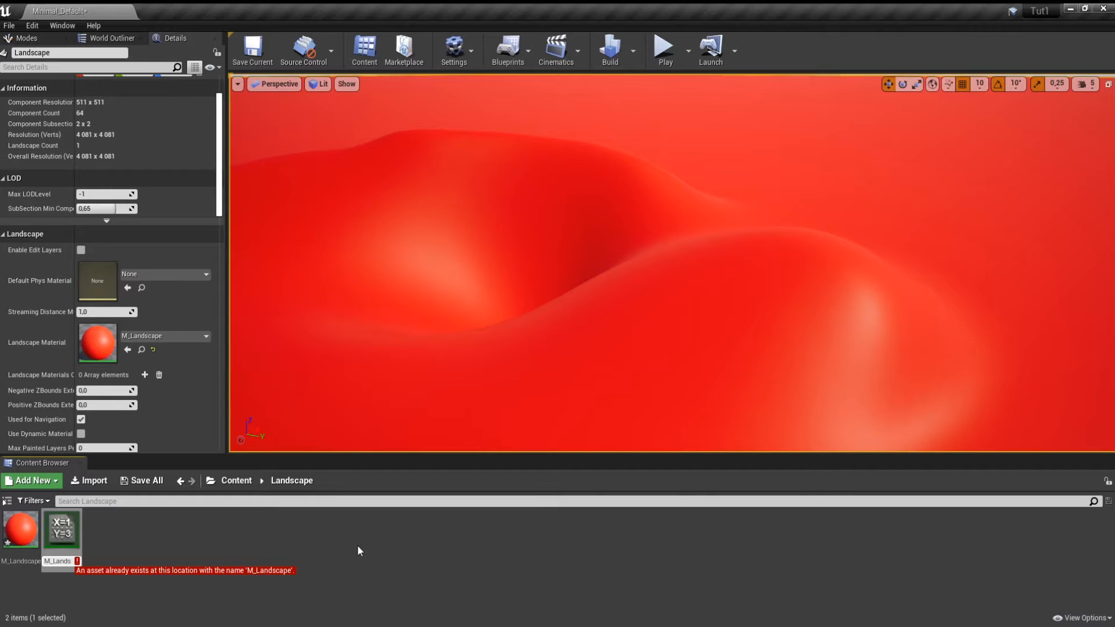
pyautogui.write('I')
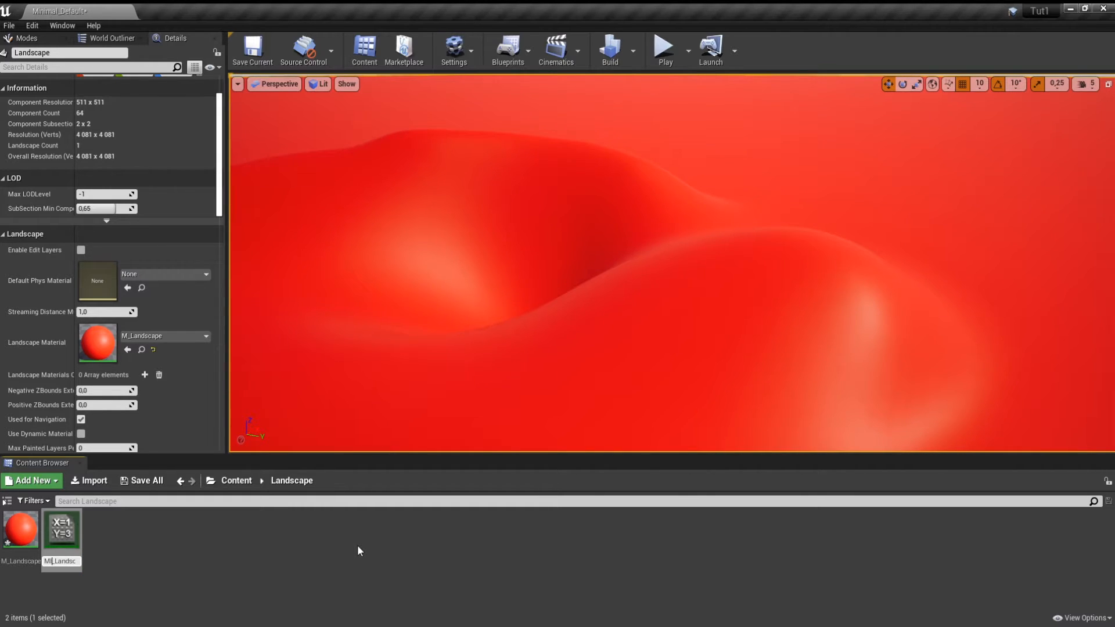
pyautogui.press('Return')
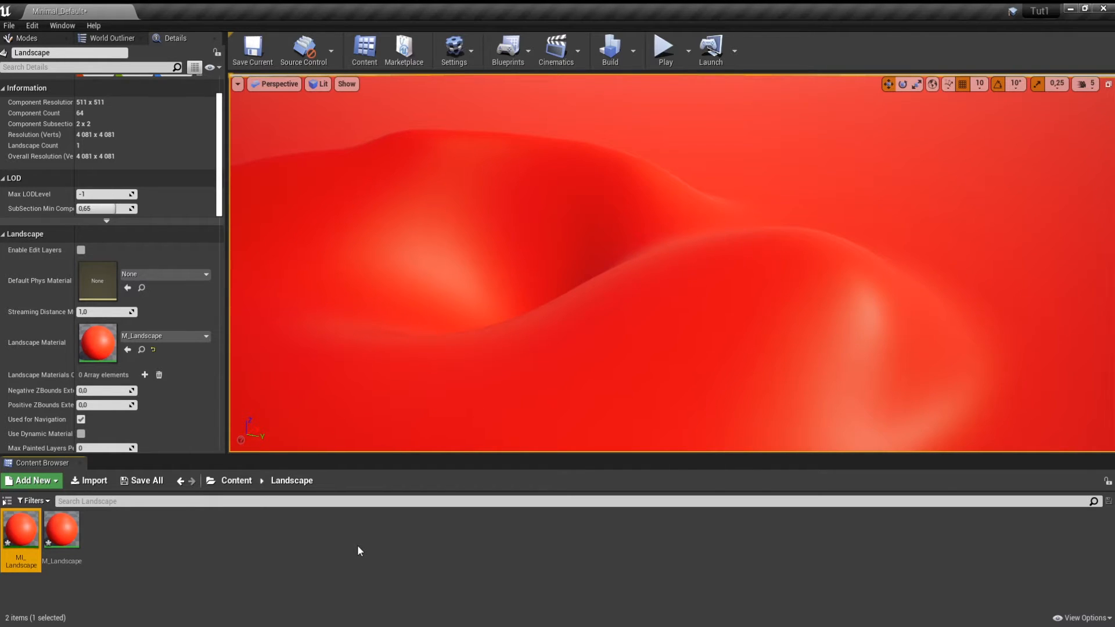
# - Open MI_Landscape and enable the overrides for L1, L2, Blend Bias and Blend Sharpness
pyautogui.doubleClick(22, 522)
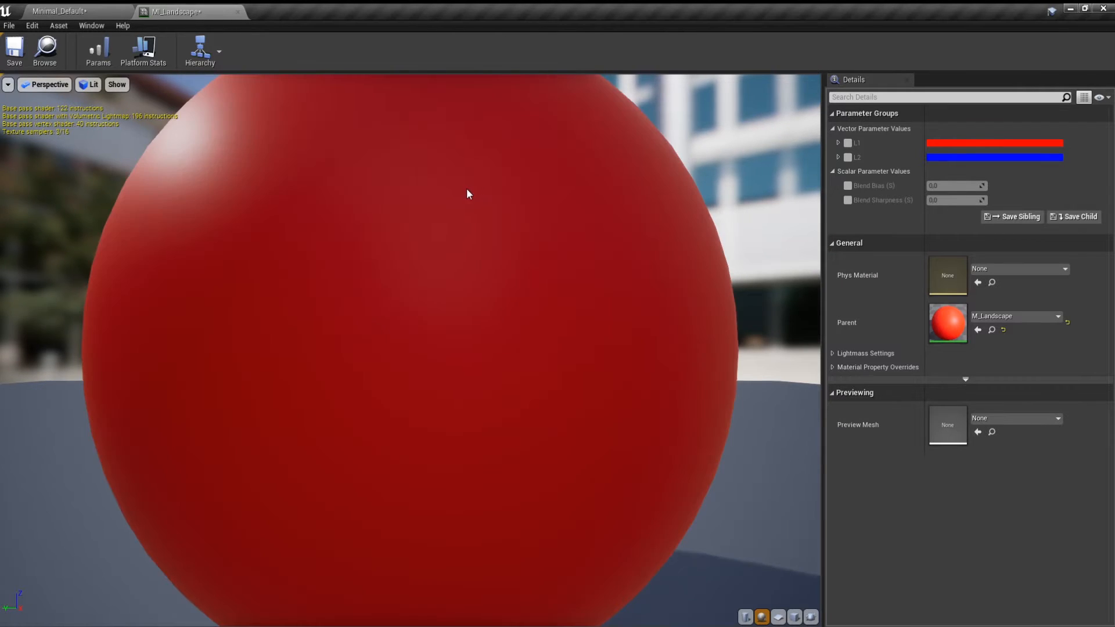
pyautogui.moveTo(469, 194); pyautogui.dragTo(473, 200)
pyautogui.click(848, 143)
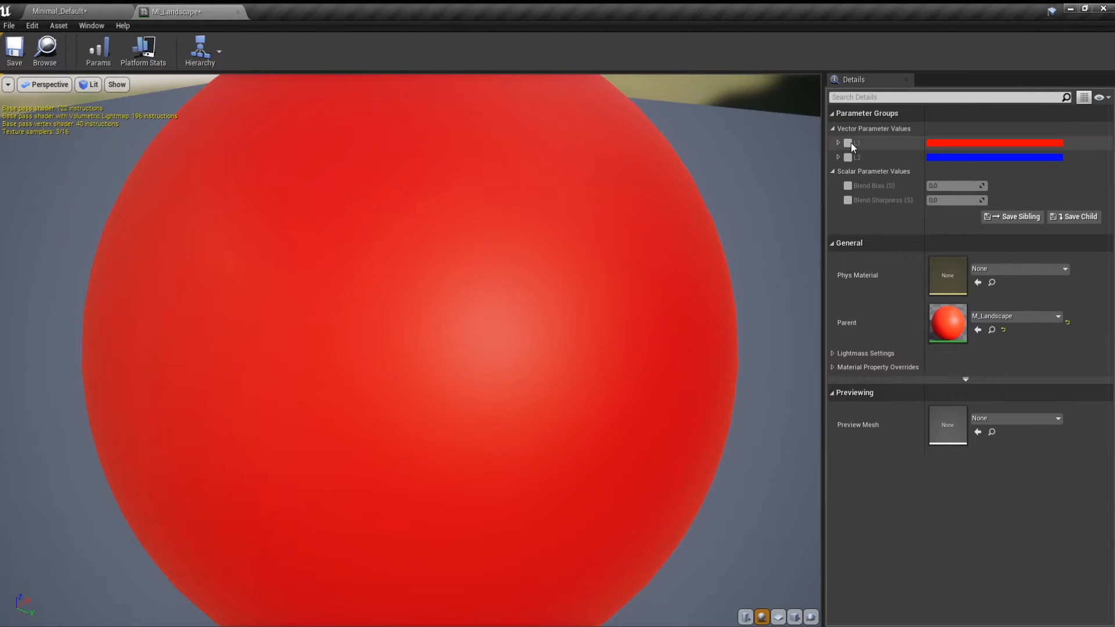
pyautogui.click(848, 157)
pyautogui.click(848, 186)
pyautogui.click(848, 200)
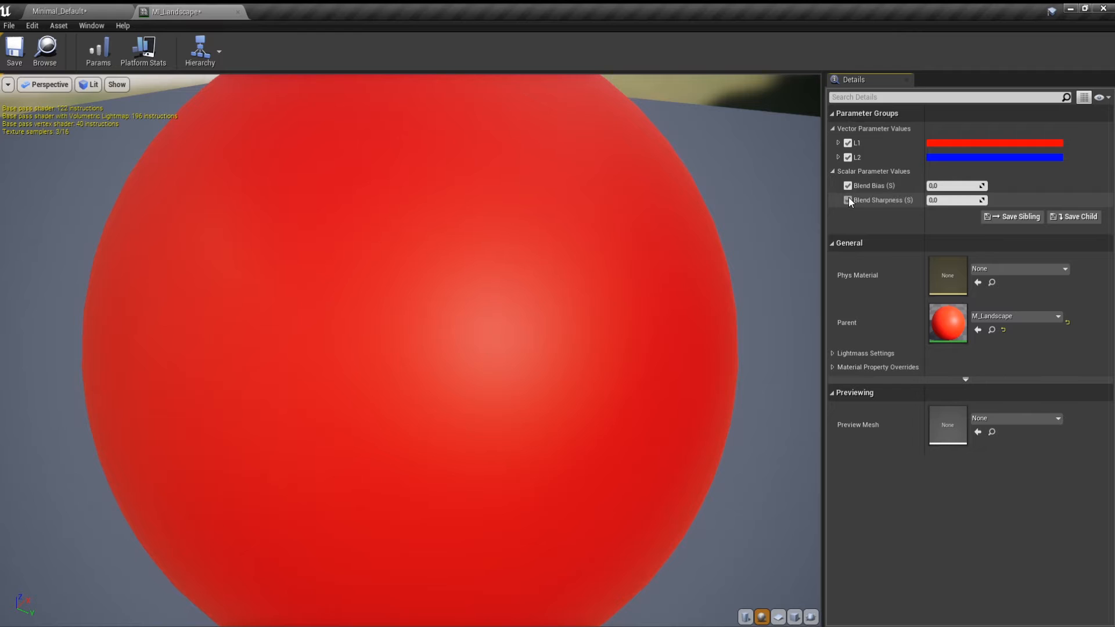
pyautogui.scroll(-2, 774, 218)
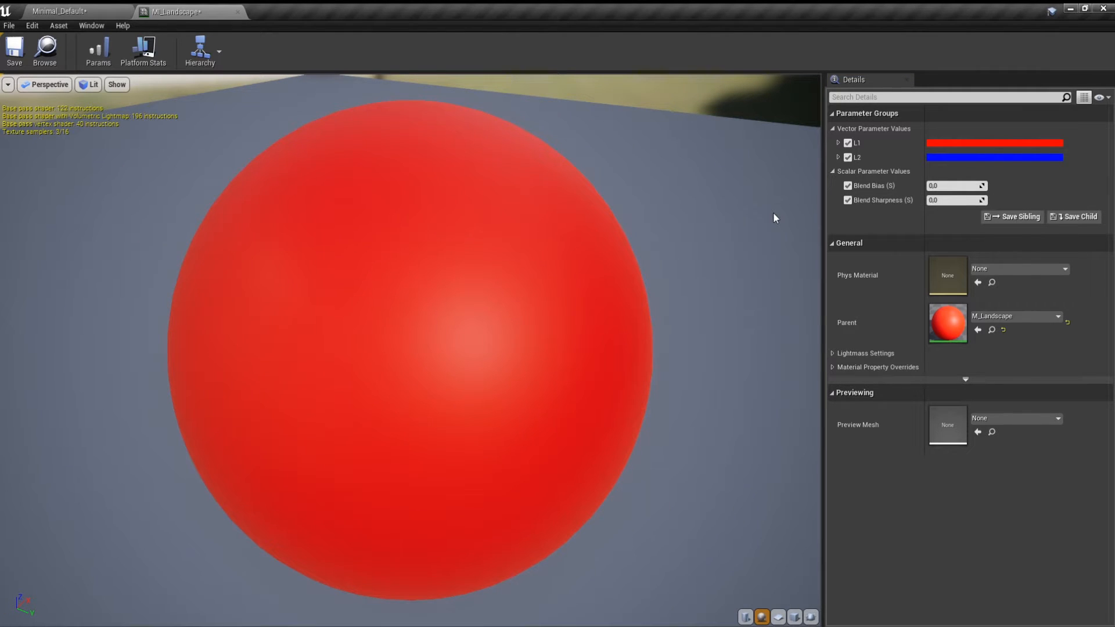
pyautogui.moveTo(773, 218); pyautogui.dragTo(703, 263)
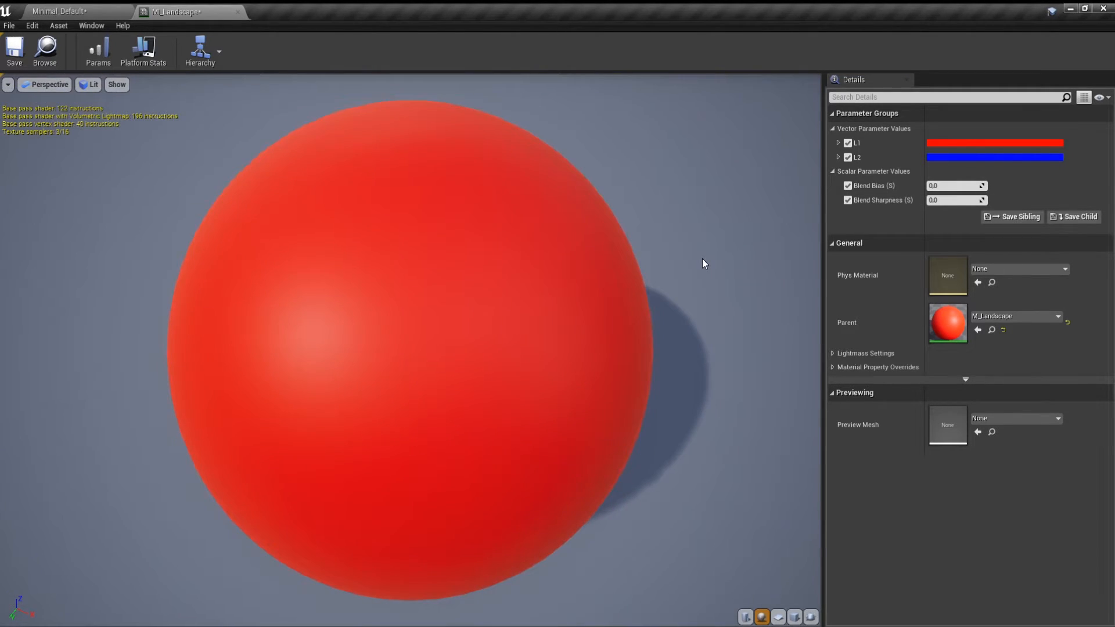
# - Detach the MI_Landscape editor into a floating window and resize it so the level's landscape stays in view
pyautogui.moveTo(192, 12); pyautogui.dragTo(118, 275)
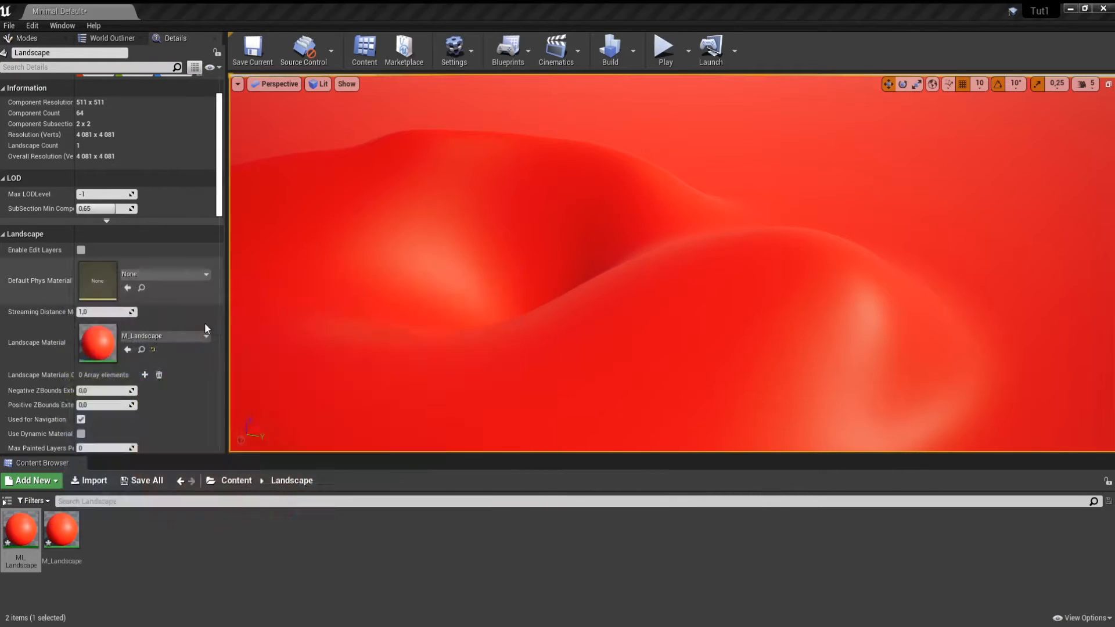
pyautogui.moveTo(329, 546); pyautogui.dragTo(326, 610)
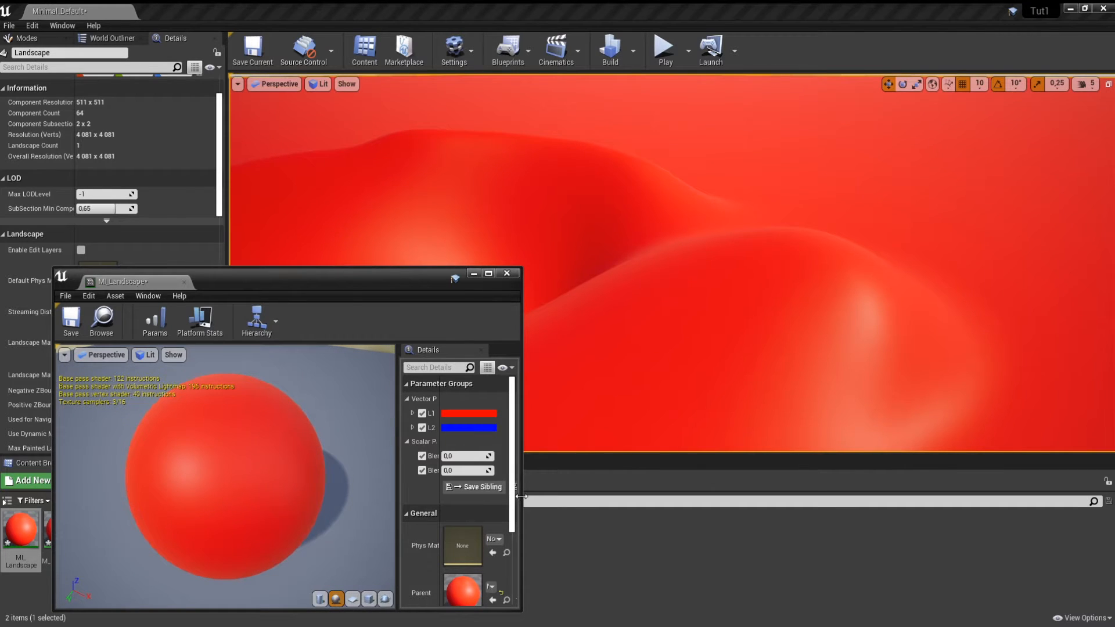
# - Widen the MI_Landscape editor window and move it lower so the landscape behind it stays in view
pyautogui.moveTo(521, 496); pyautogui.dragTo(797, 496)
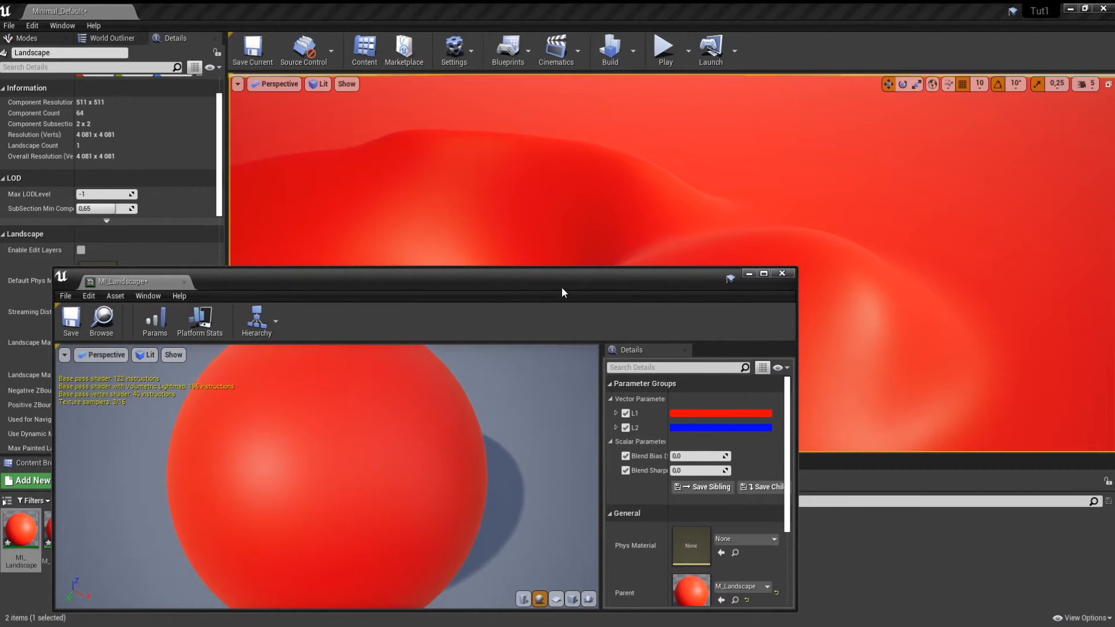
pyautogui.moveTo(561, 287); pyautogui.dragTo(554, 366)
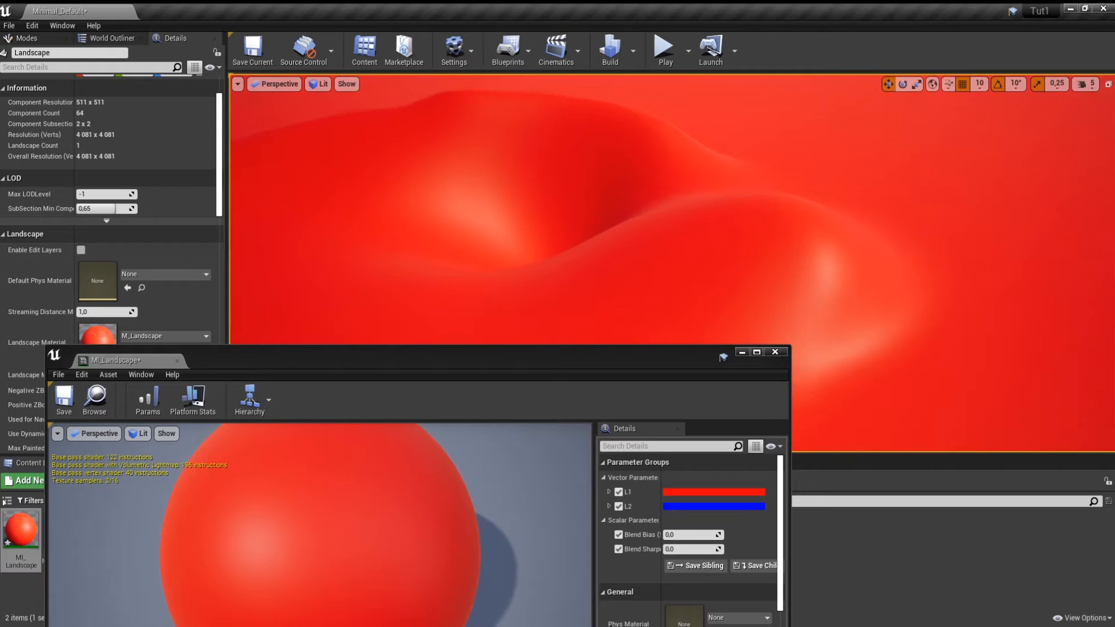
pyautogui.moveTo(622, 279); pyautogui.dragTo(621, 285, button='right')
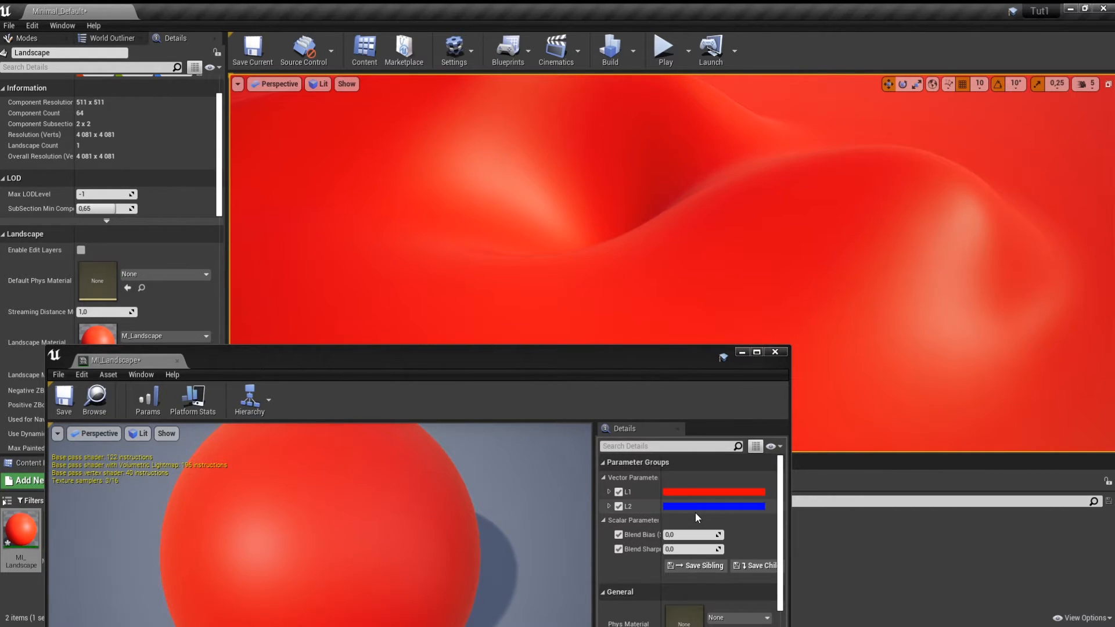
# - Try the MI_Landscape instance with Blend Sharpness 10 and Blend Bias 0
pyautogui.click(645, 366)
pyautogui.moveTo(693, 535); pyautogui.dragTo(718, 535)
pyautogui.click(699, 550)
pyautogui.write('10')
pyautogui.press('Return')
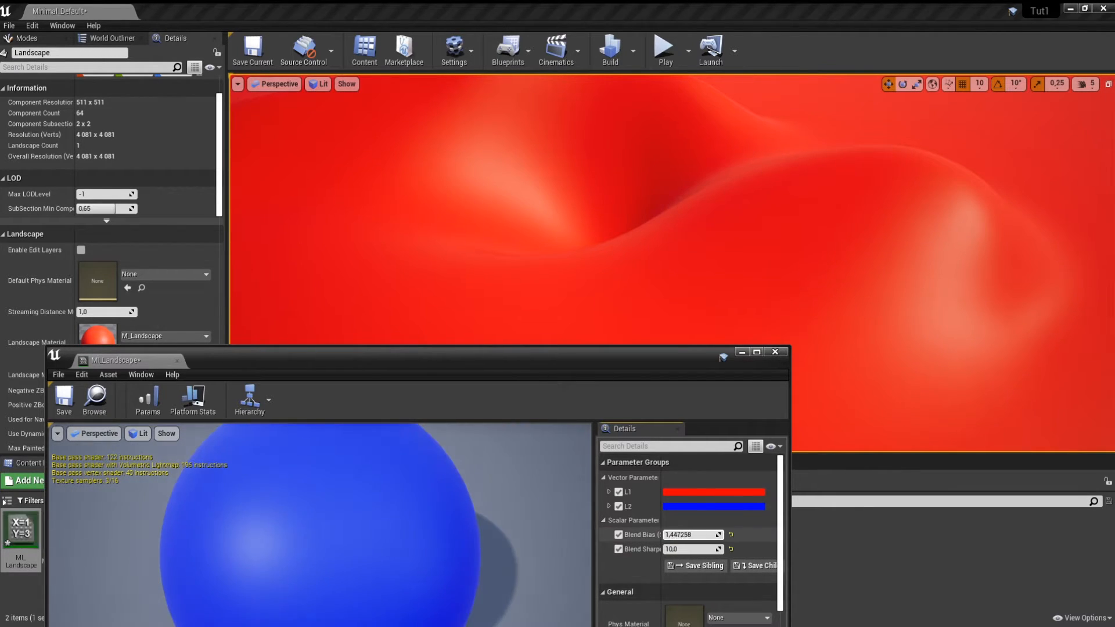
pyautogui.click(684, 535)
pyautogui.write('0')
pyautogui.press('Return')
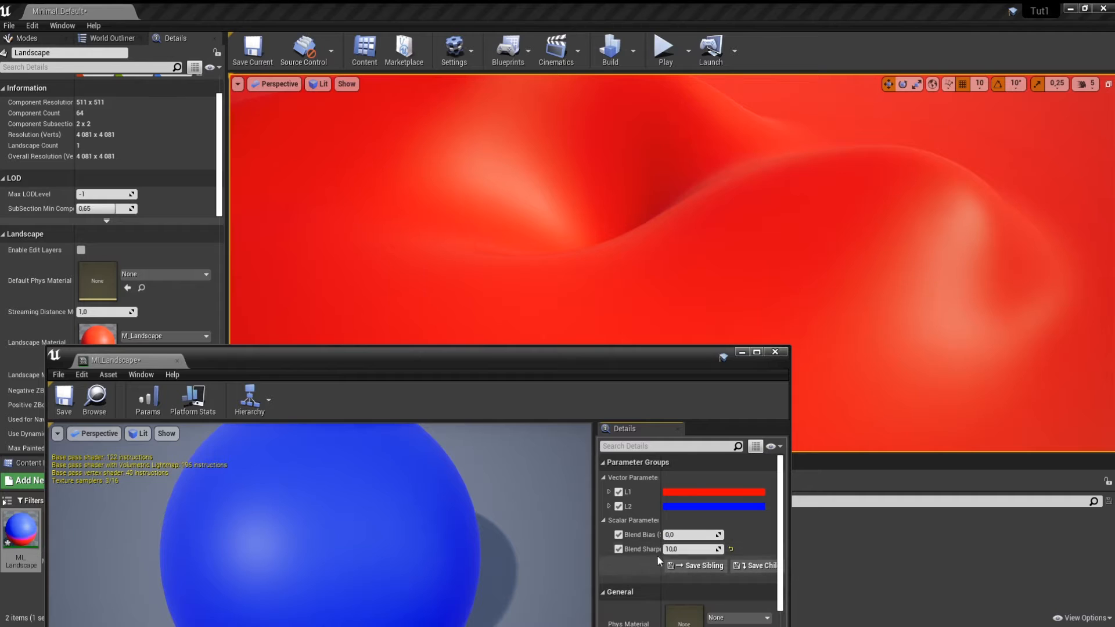
# - Set Blend Sharpness to 1 and adjust Blend Bias to about 0.48 in the MI_Landscape instance
pyautogui.click(675, 550)
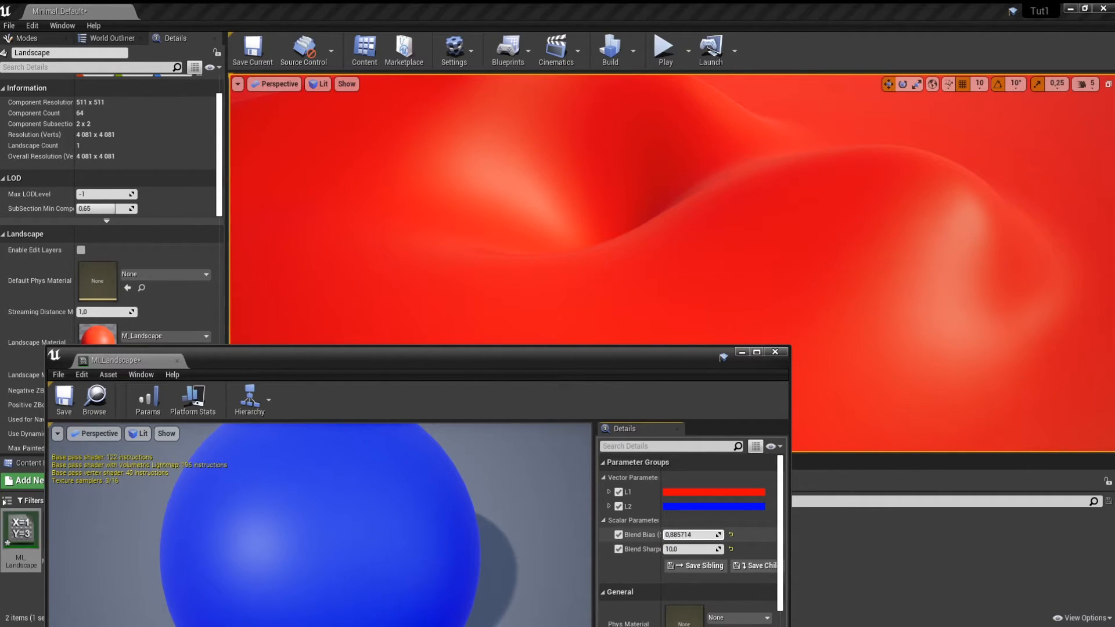
pyautogui.click(678, 550)
pyautogui.write('1')
pyautogui.press('Return')
pyautogui.moveTo(679, 535); pyautogui.dragTo(693, 535)
pyautogui.write('0')
pyautogui.click(619, 575)
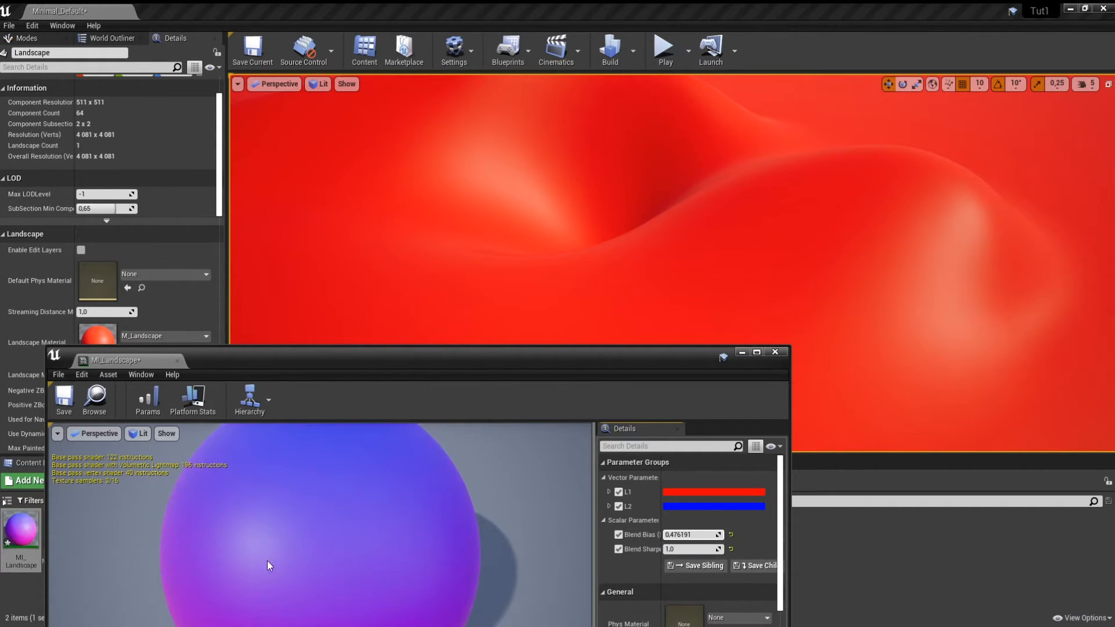
# - Assign the MI_Landscape instance as the landscape's material and examine the colour blend on the hills
pyautogui.moveTo(266, 564); pyautogui.dragTo(263, 543)
pyautogui.moveTo(21, 554); pyautogui.dragTo(138, 340)
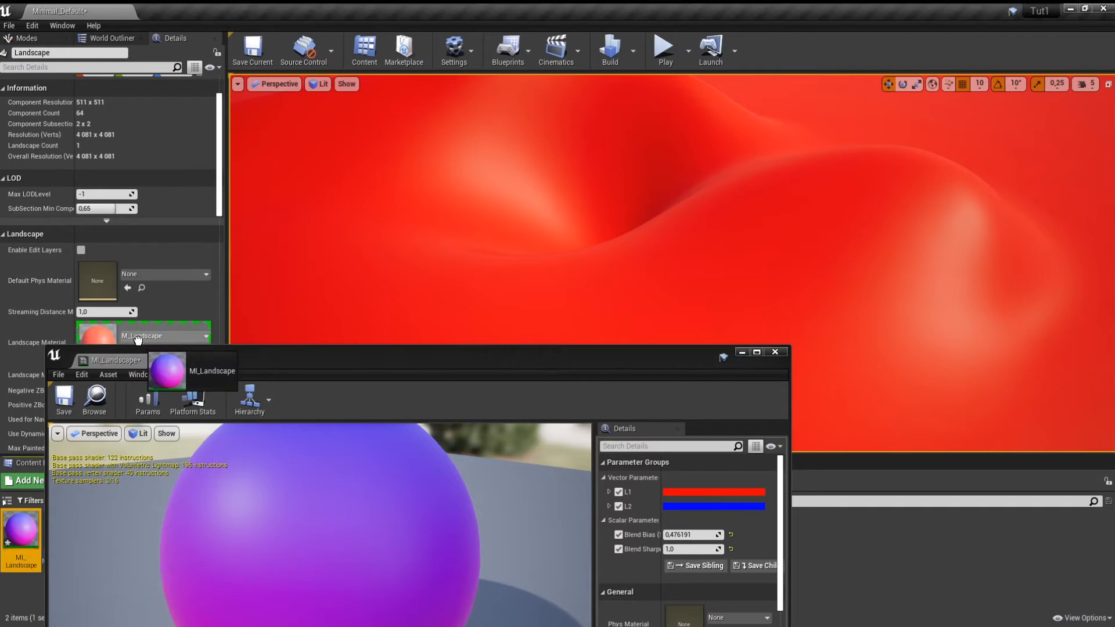
pyautogui.moveTo(195, 402); pyautogui.dragTo(508, 238)
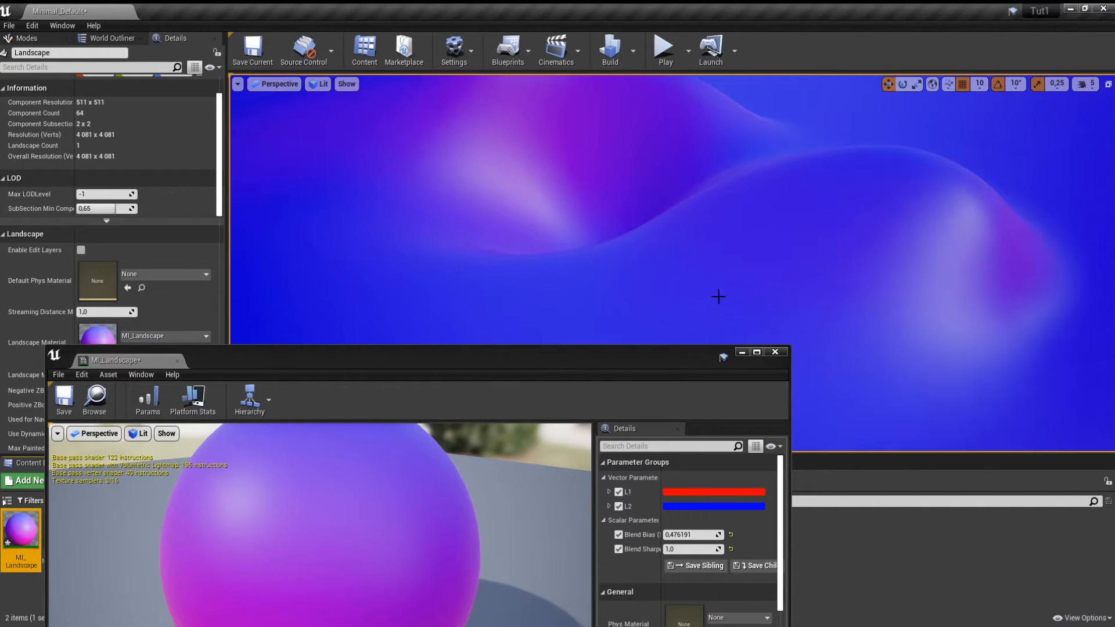
pyautogui.moveTo(718, 297); pyautogui.dragTo(754, 274, button='right')
pyautogui.moveTo(442, 518); pyautogui.dragTo(468, 510)
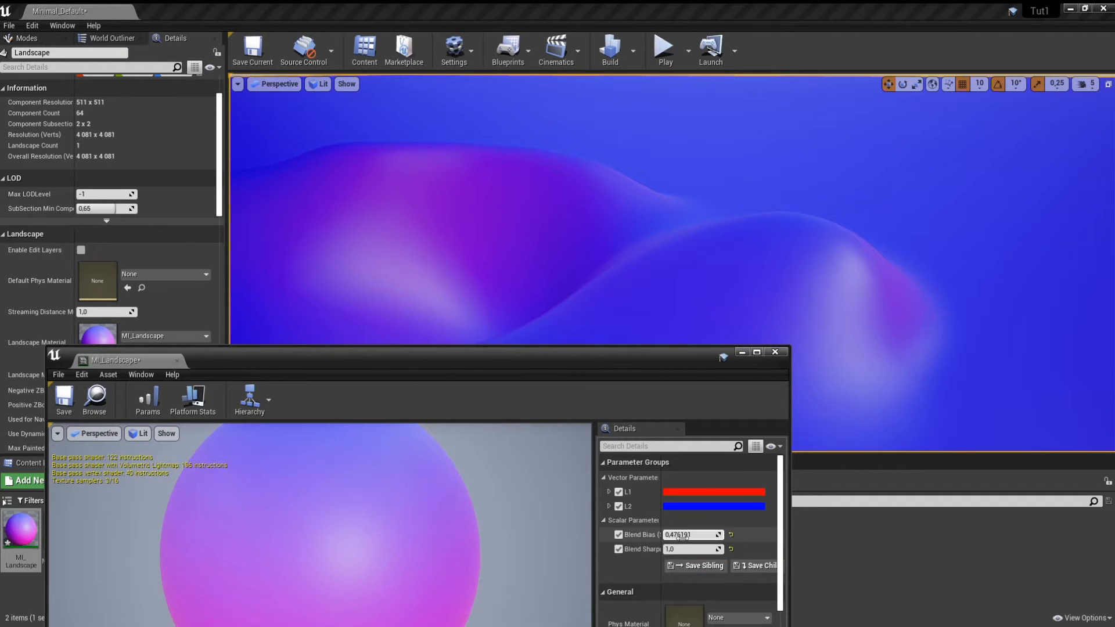
# - Try Blend Sharpness 10 with Blend Bias at about -3.26 and check the blend on the landscape slopes
pyautogui.click(684, 550)
pyautogui.write('10')
pyautogui.press('Return')
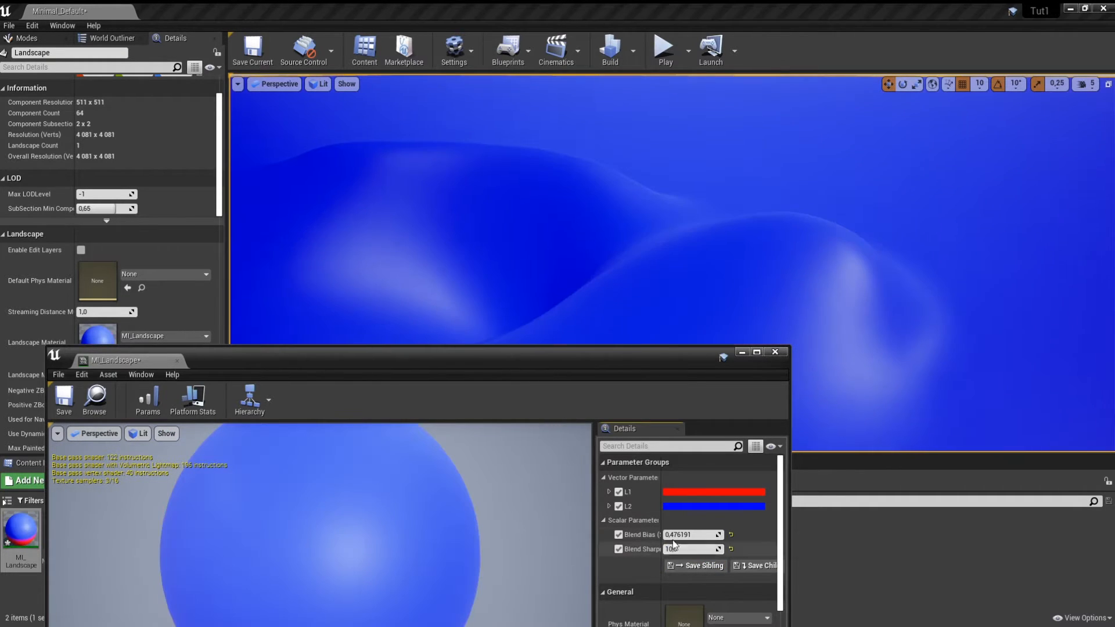
pyautogui.moveTo(673, 540)
pyautogui.mouseDown()
pyautogui.moveTo(581, 539)
pyautogui.moveTo(729, 536)
pyautogui.moveTo(691, 536)
pyautogui.mouseUp()
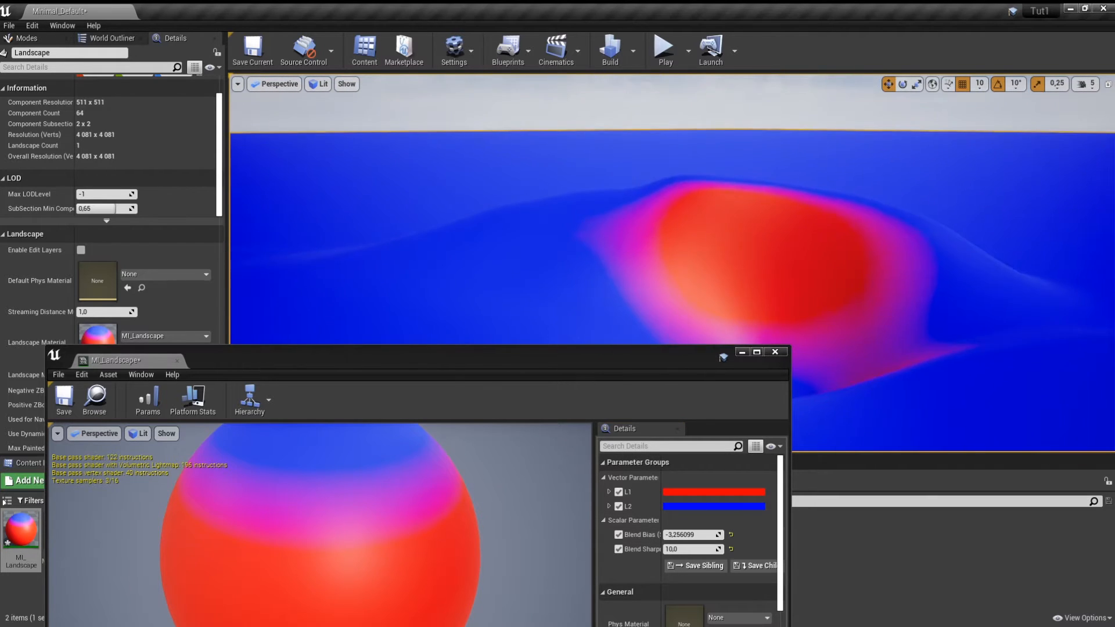
pyautogui.press('w')
pyautogui.moveTo(672, 233); pyautogui.dragTo(674, 325, button='right')
pyautogui.moveTo(608, 271)
pyautogui.mouseDown(button='right')
pyautogui.moveTo(618, 297)
pyautogui.moveTo(608, 271)
pyautogui.mouseUp(button='right')
pyautogui.press('s')
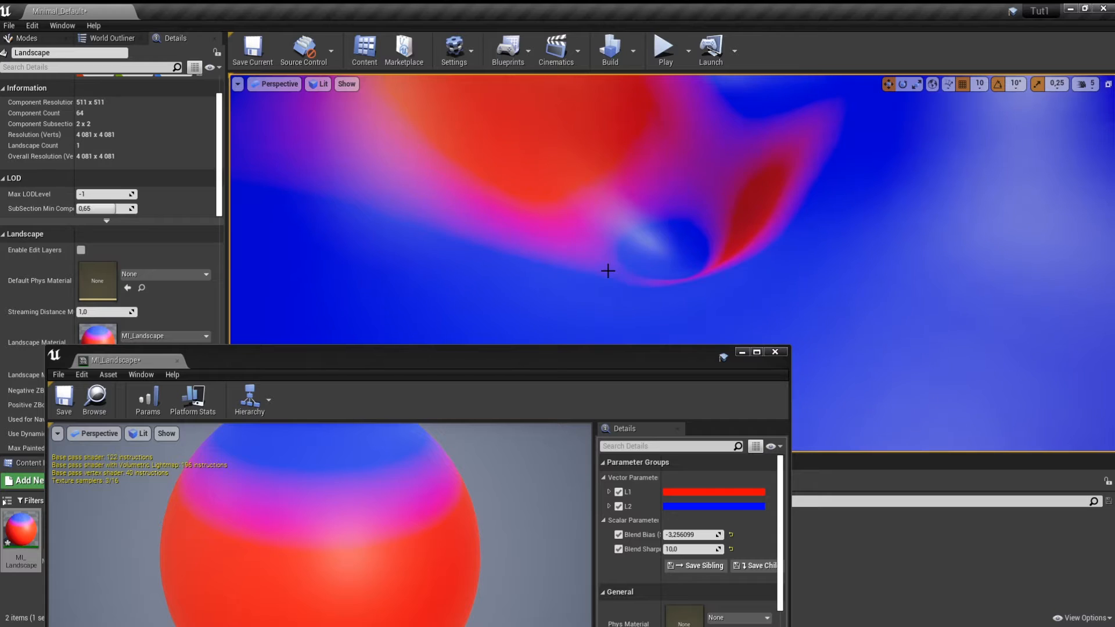
# - Raise Blend Sharpness to 30 and adjust Blend Bias to about -10.02
pyautogui.click(684, 550)
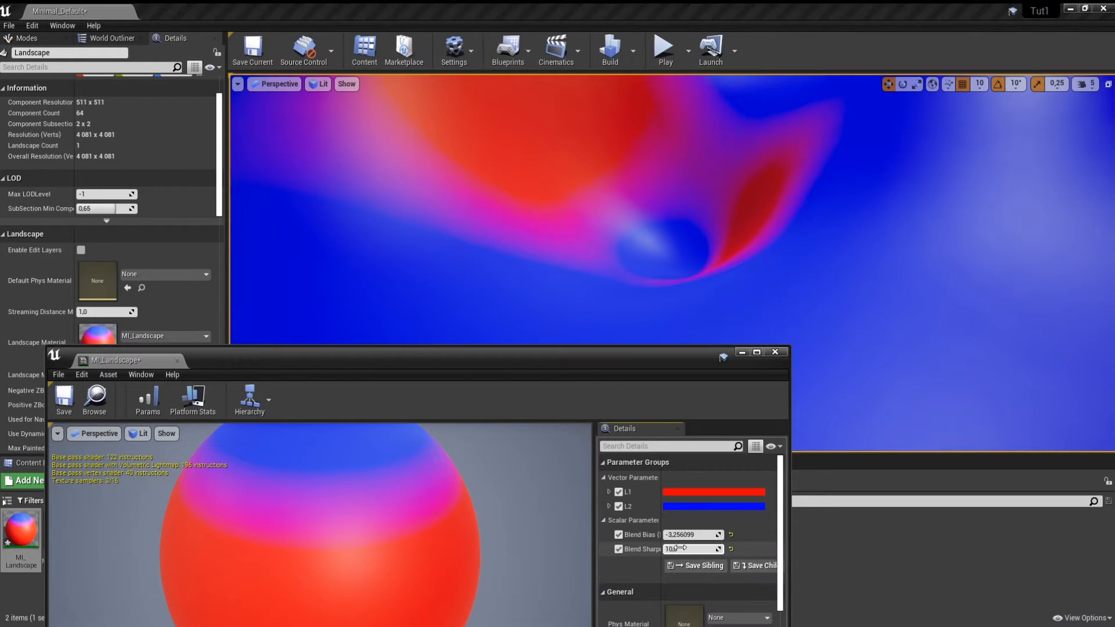
pyautogui.write('30')
pyautogui.press('Return')
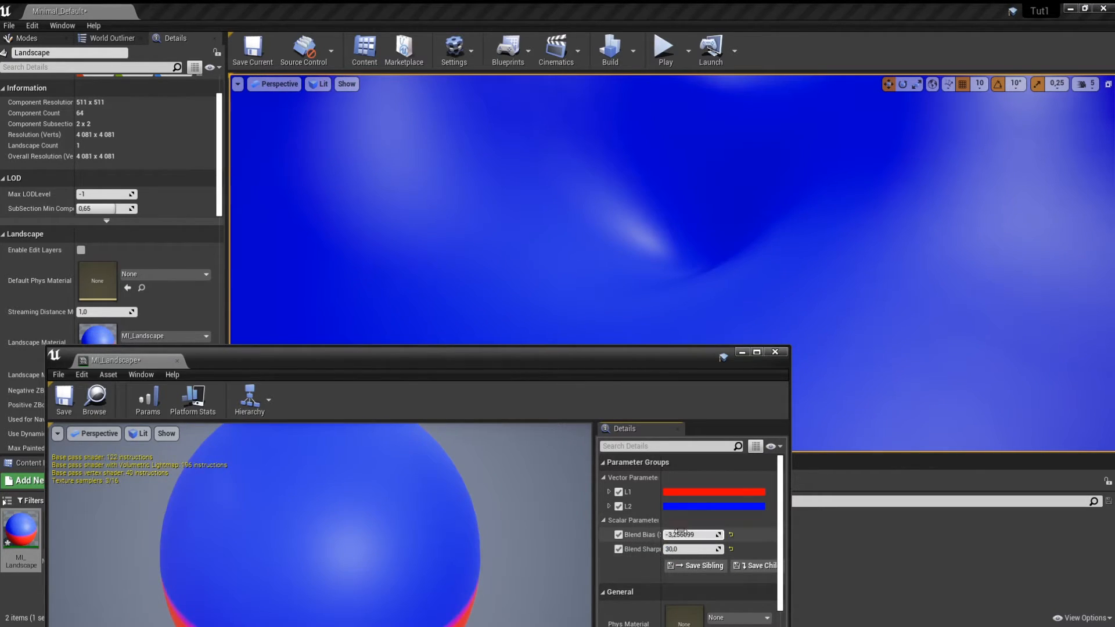
pyautogui.moveTo(691, 535)
pyautogui.mouseDown()
pyautogui.moveTo(633, 535)
pyautogui.moveTo(690, 532)
pyautogui.mouseUp()
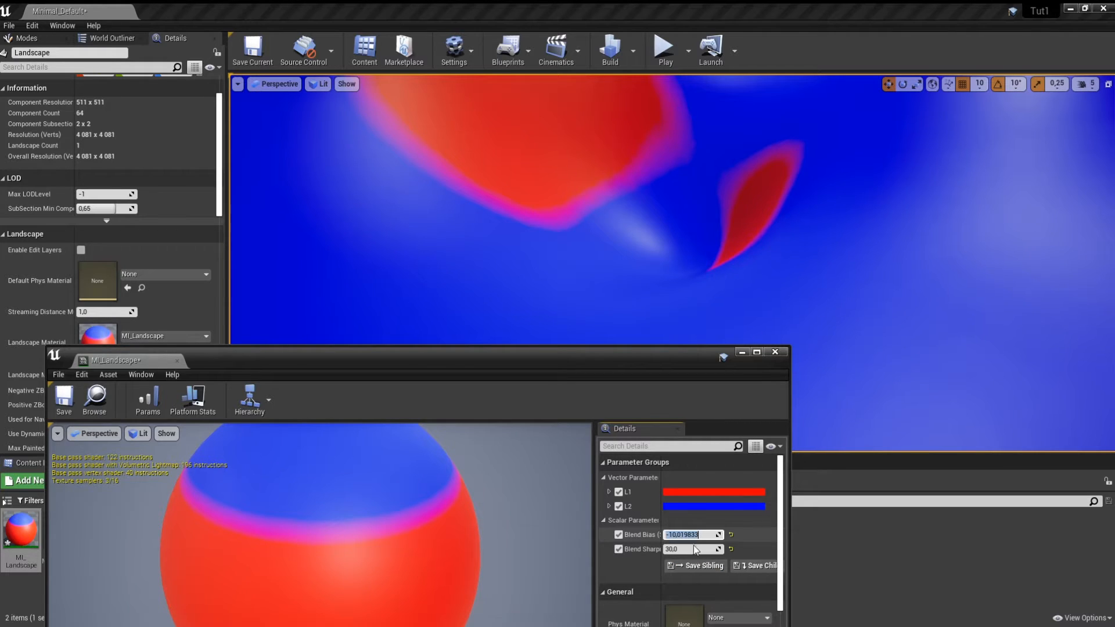
# - Try Blend Bias at 100 and much higher values, and set it to -10
pyautogui.write('10')
pyautogui.press('Return')
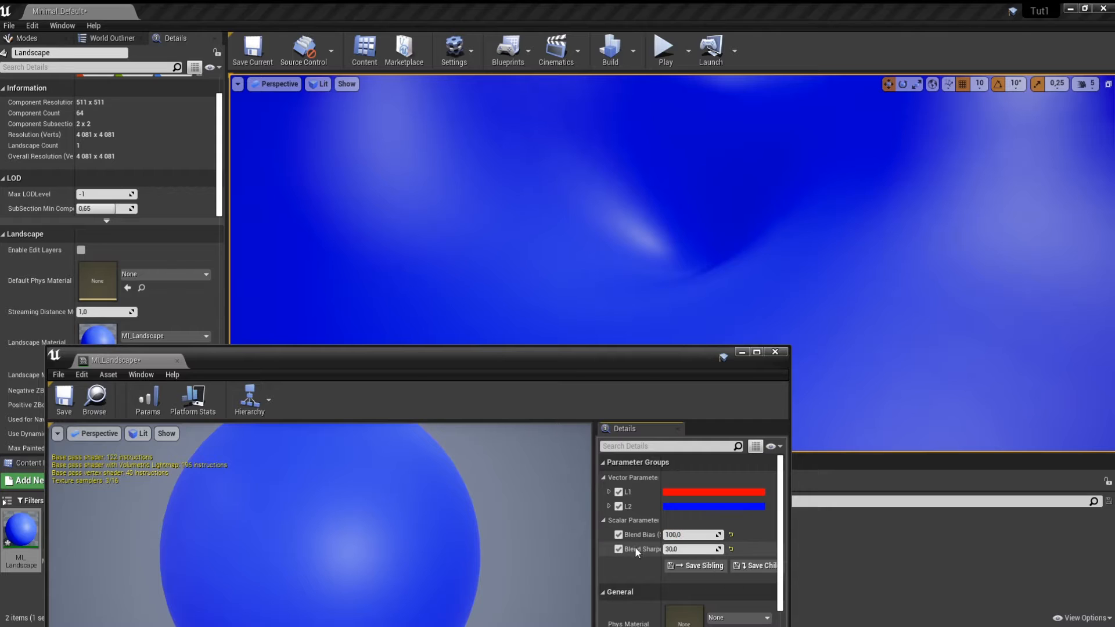
pyautogui.moveTo(689, 534); pyautogui.dragTo(689, 532)
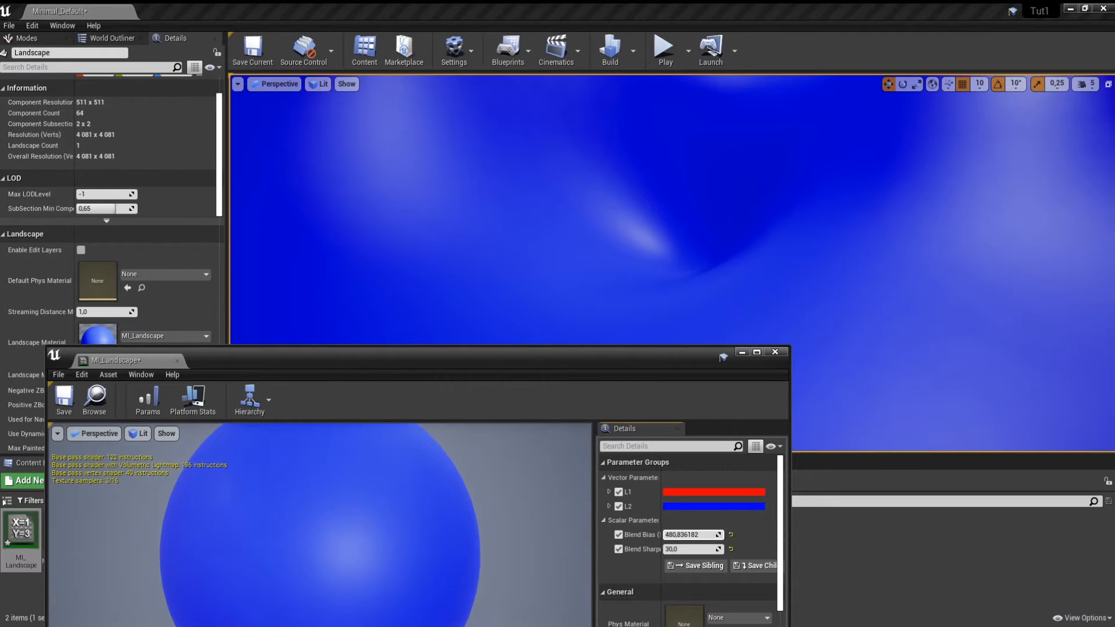
pyautogui.click(689, 534)
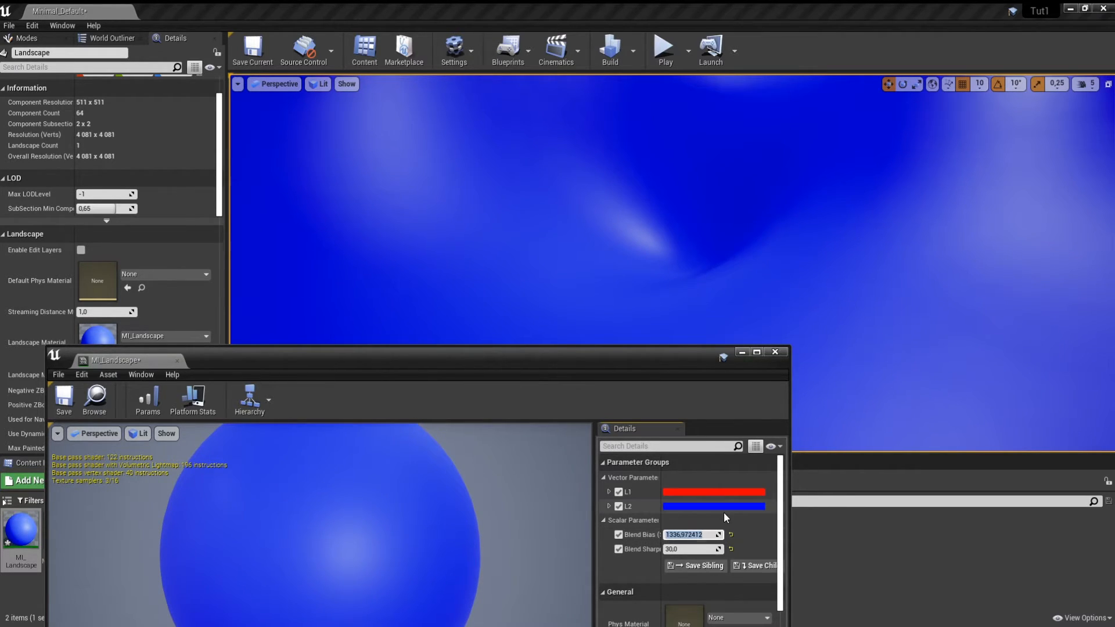
pyautogui.write('-10')
pyautogui.press('Return')
pyautogui.moveTo(712, 239); pyautogui.dragTo(752, 308)
# - Dock the MI_Landscape editor in the main window and open the parent material M_Landscape for editing
pyautogui.moveTo(149, 361); pyautogui.dragTo(242, 10)
pyautogui.click(94, 7)
pyautogui.doubleClick(60, 531)
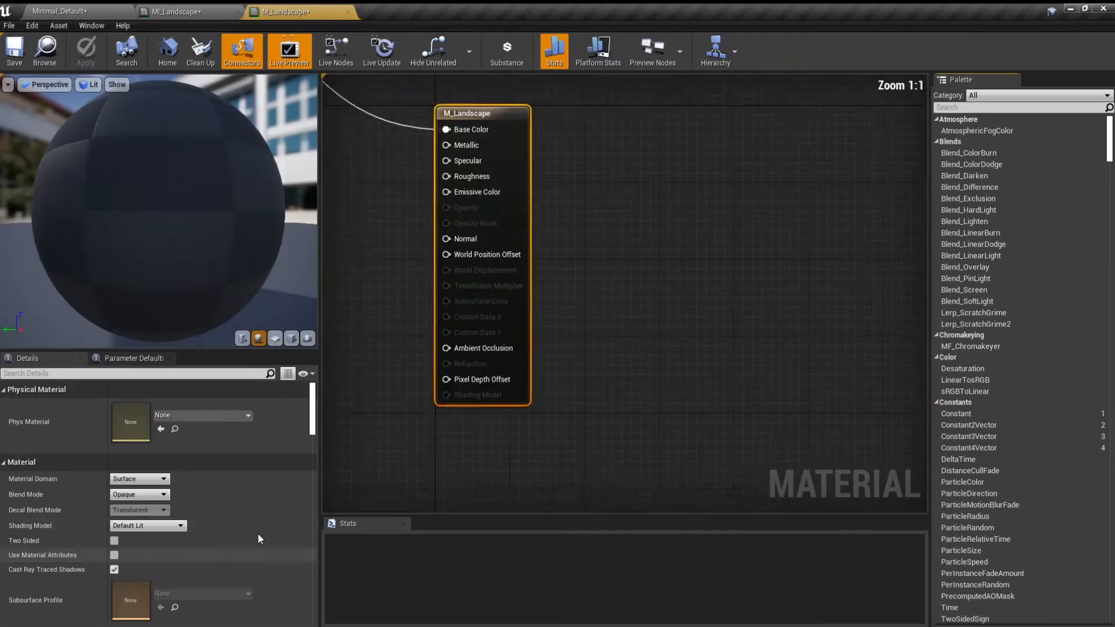
pyautogui.scroll(-5, 565, 302)
pyautogui.scroll(5, 564, 302)
# - Swap the Lerp inputs in the material graph so that L2 feeds A and L1 feeds B
pyautogui.moveTo(592, 275); pyautogui.dragTo(462, 168)
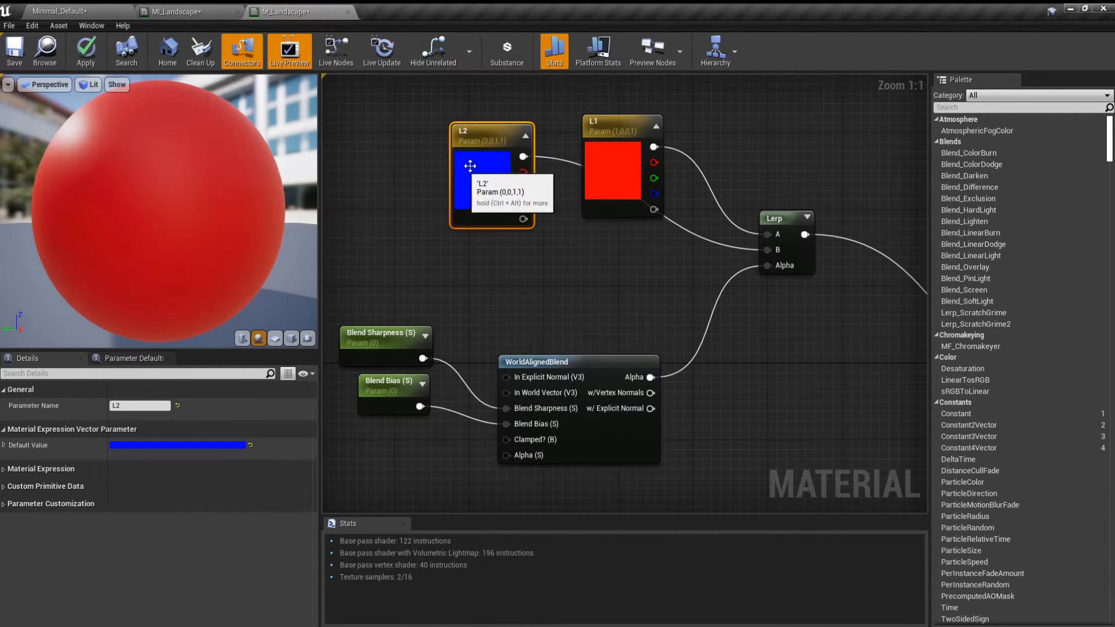
pyautogui.moveTo(600, 169); pyautogui.dragTo(459, 285)
pyautogui.moveTo(512, 262); pyautogui.dragTo(774, 258)
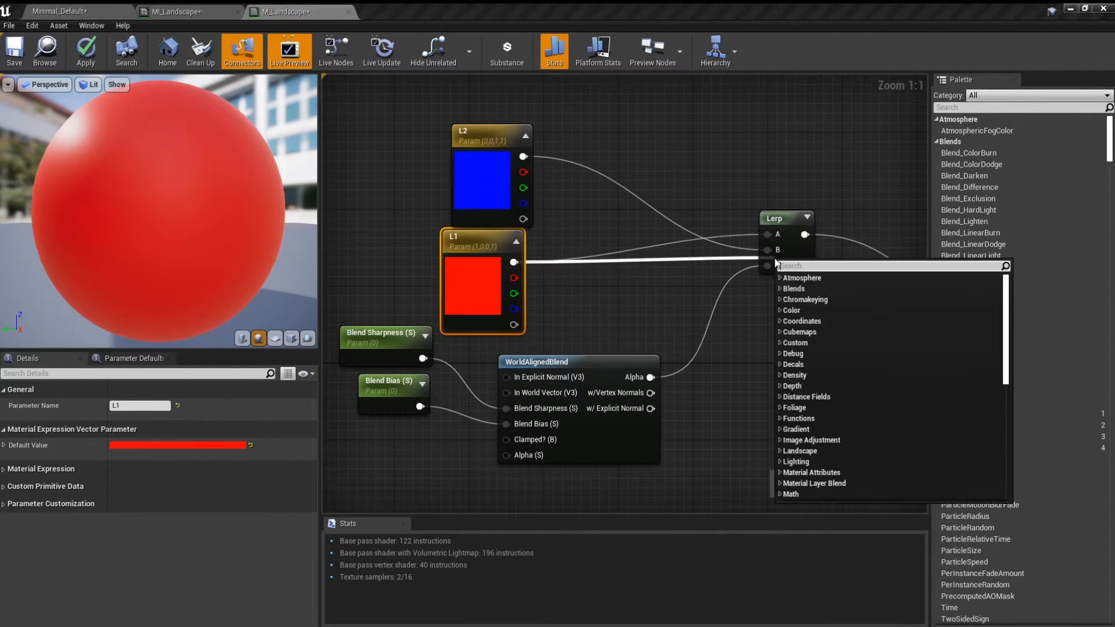
pyautogui.click(568, 282)
pyautogui.moveTo(522, 261); pyautogui.dragTo(769, 249)
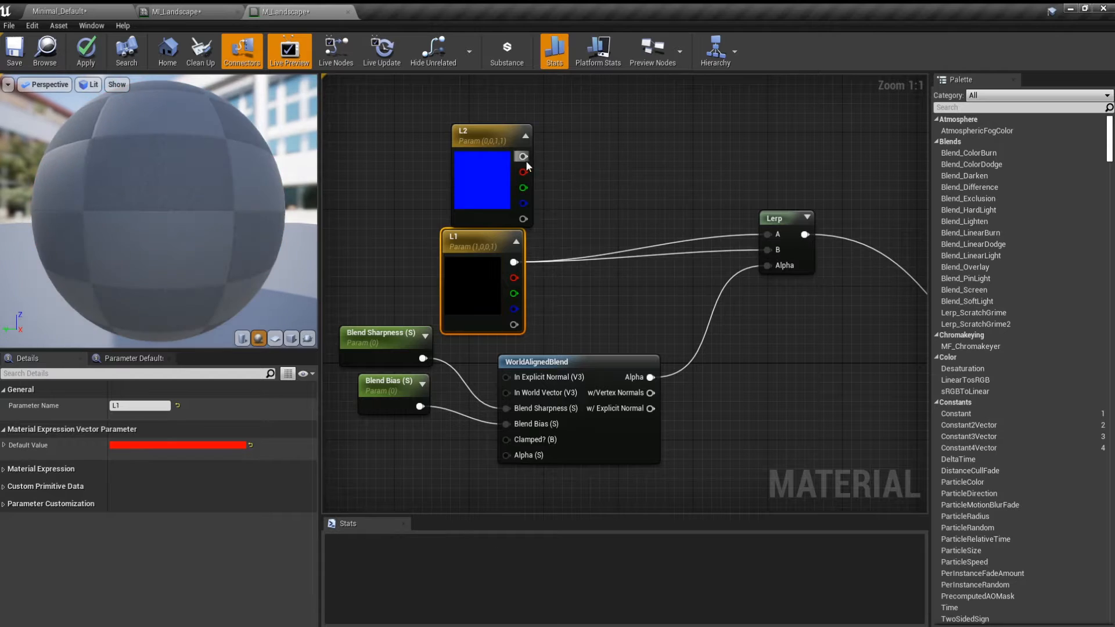
pyautogui.moveTo(523, 157); pyautogui.dragTo(768, 235)
# - Stack the L2 and L1 colour nodes above each other, closer to the Lerp node
pyautogui.moveTo(434, 169); pyautogui.dragTo(521, 266)
pyautogui.moveTo(453, 263); pyautogui.dragTo(565, 262)
pyautogui.click(597, 198)
pyautogui.moveTo(597, 198); pyautogui.dragTo(587, 197)
# - Apply the changes to M_Landscape and close its material editor
pyautogui.click(89, 27)
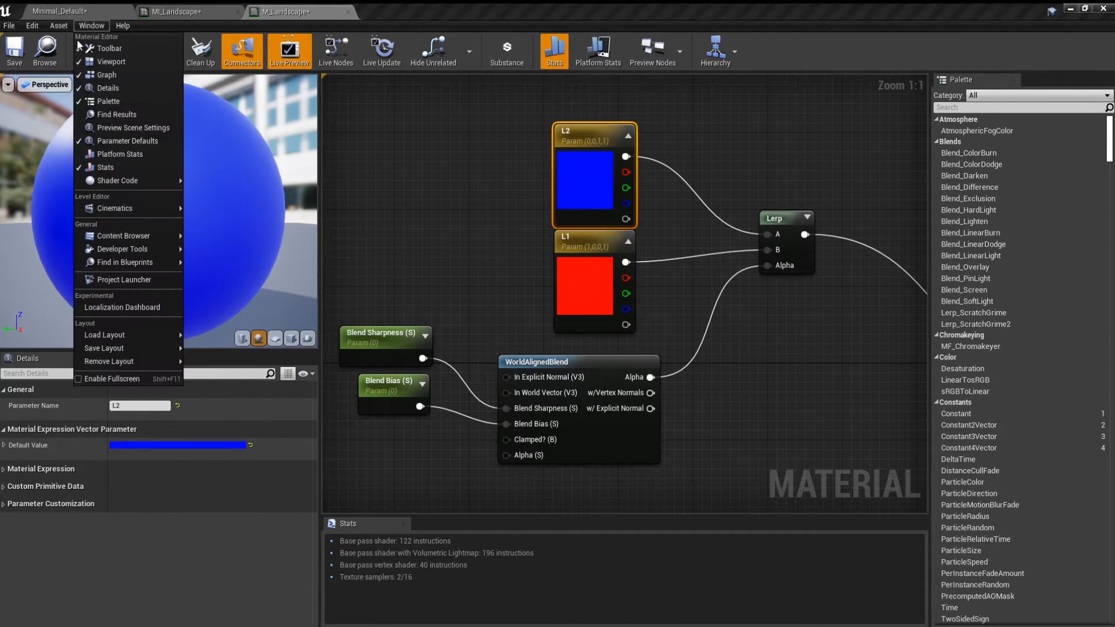
pyautogui.click(64, 67)
pyautogui.click(93, 52)
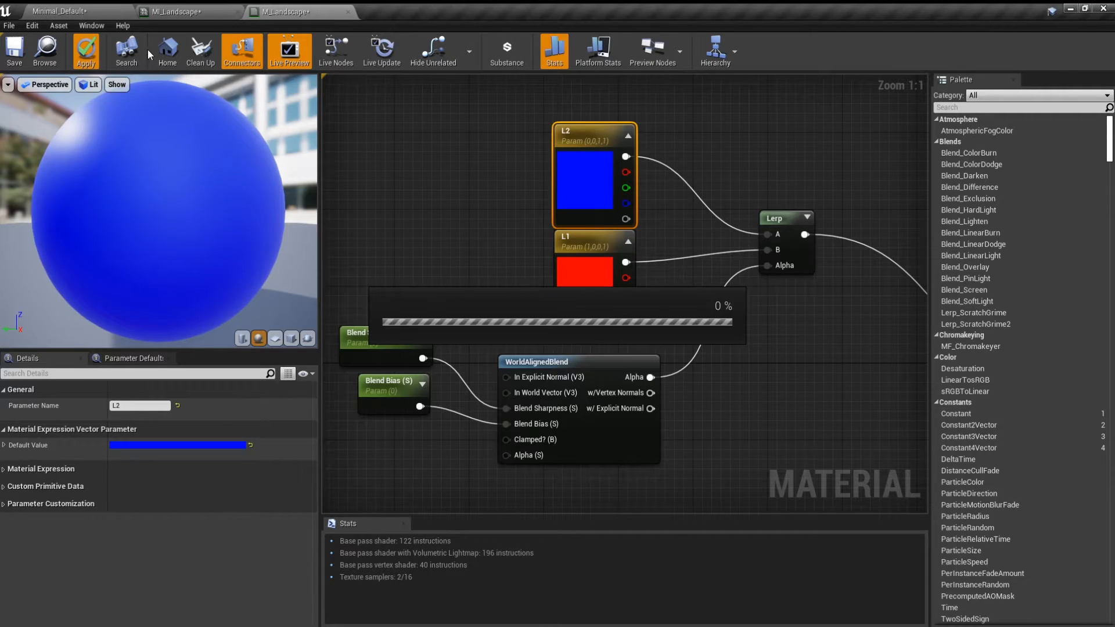
pyautogui.click(348, 12)
# - Float the MI_Landscape editor over the level and try Blend Bias values from 0 to about -9.87
pyautogui.moveTo(286, 8); pyautogui.dragTo(106, 361)
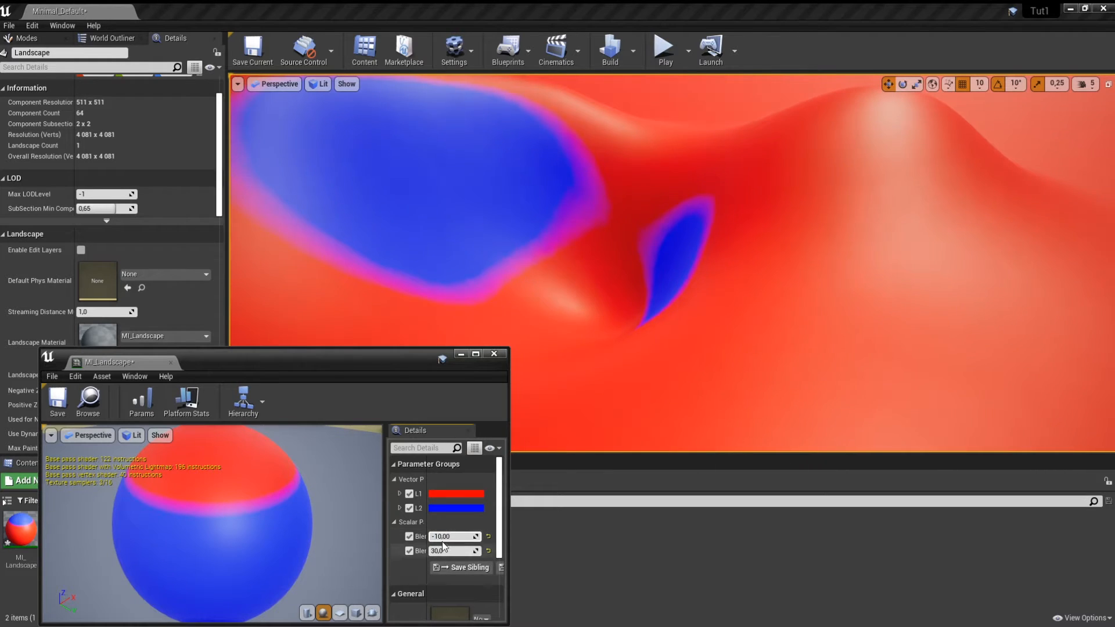
pyautogui.click(443, 538)
pyautogui.write('0')
pyautogui.press('Return')
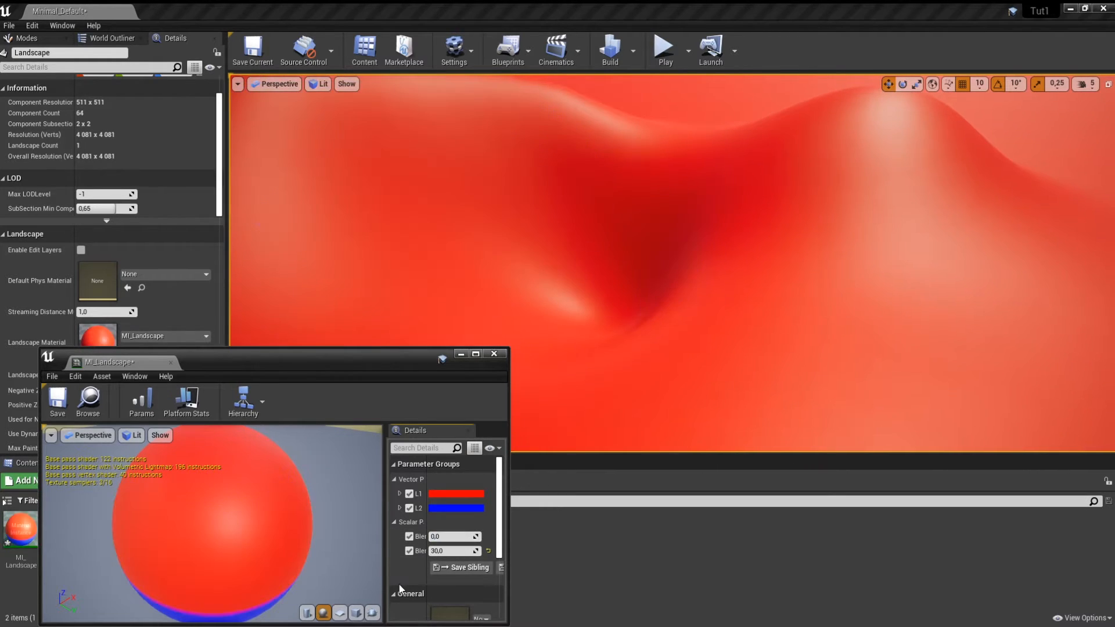
pyautogui.moveTo(453, 536)
pyautogui.mouseDown()
pyautogui.moveTo(465, 537)
pyautogui.moveTo(445, 536)
pyautogui.mouseUp()
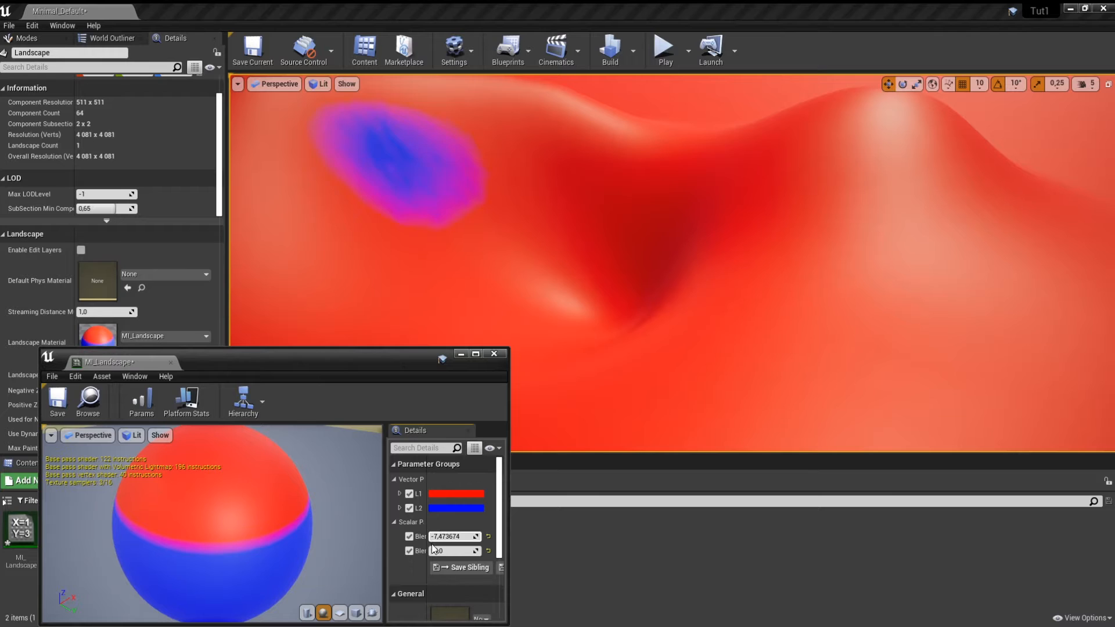
pyautogui.moveTo(456, 538); pyautogui.dragTo(456, 537)
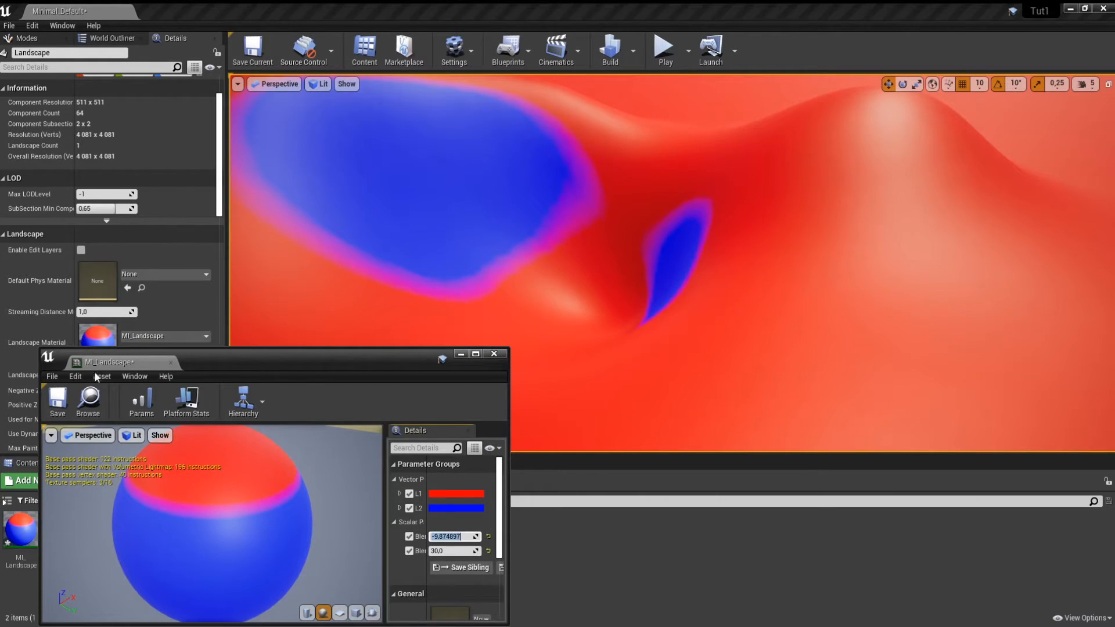
# - Reposition the floating MI_Landscape editor below the painted hills and set Blend Bias to -10
pyautogui.moveTo(129, 370); pyautogui.dragTo(385, 5)
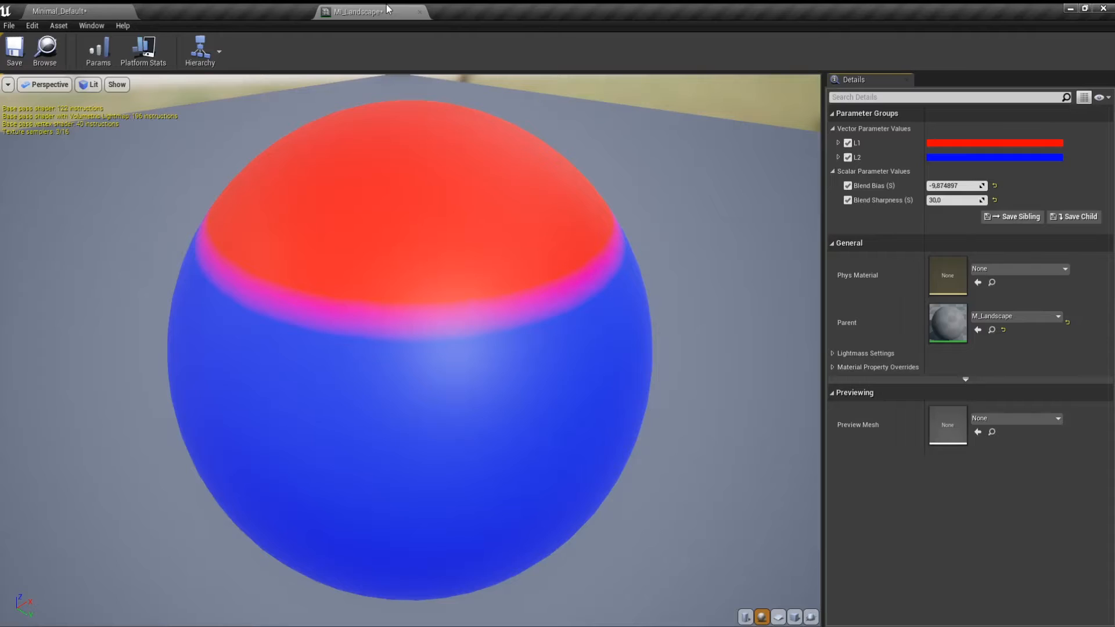
pyautogui.moveTo(223, 8); pyautogui.dragTo(369, 319)
pyautogui.moveTo(640, 234); pyautogui.dragTo(602, 220, button='right')
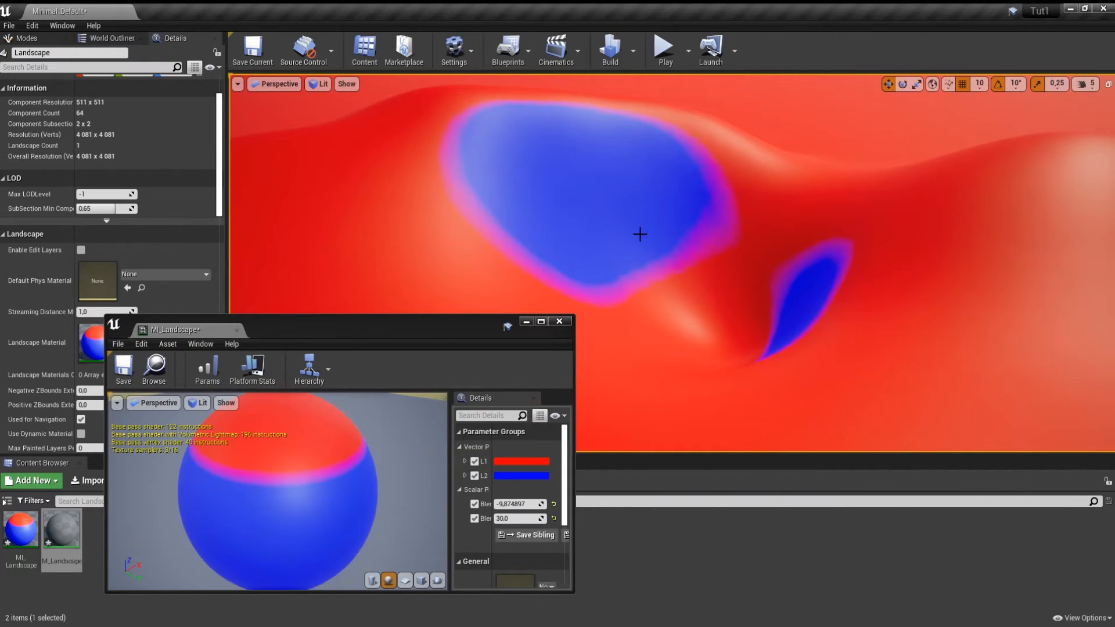
pyautogui.click(518, 504)
pyautogui.write('-10')
pyautogui.press('Return')
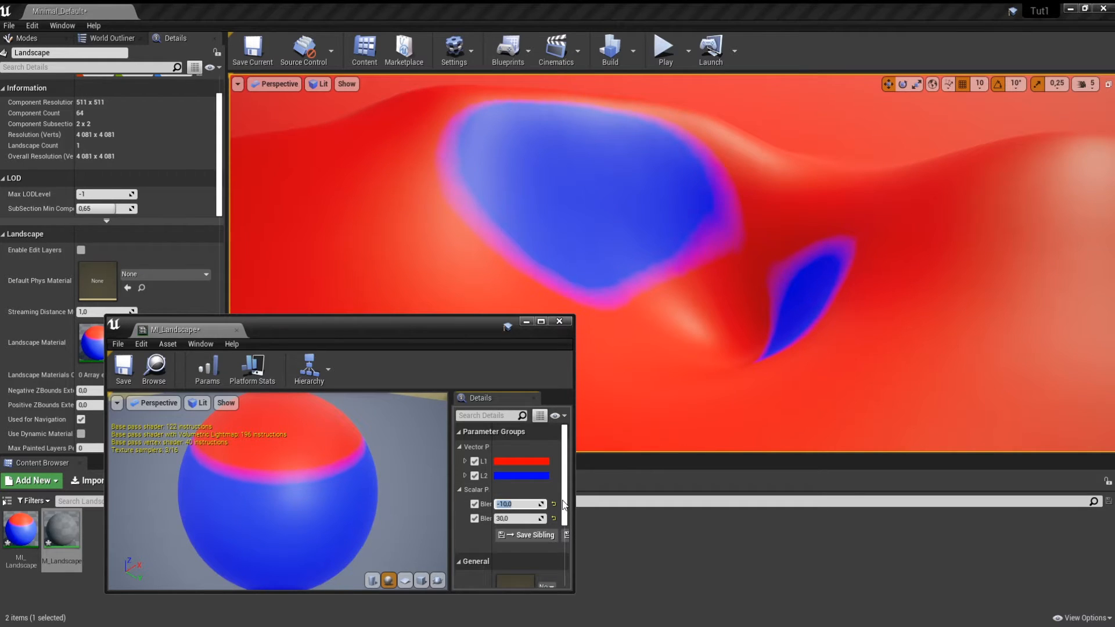
# - Minimize the MI_Landscape editor, view the blended hills, and go to the Content folder in the Content Browser
pyautogui.rightClick(792, 414)
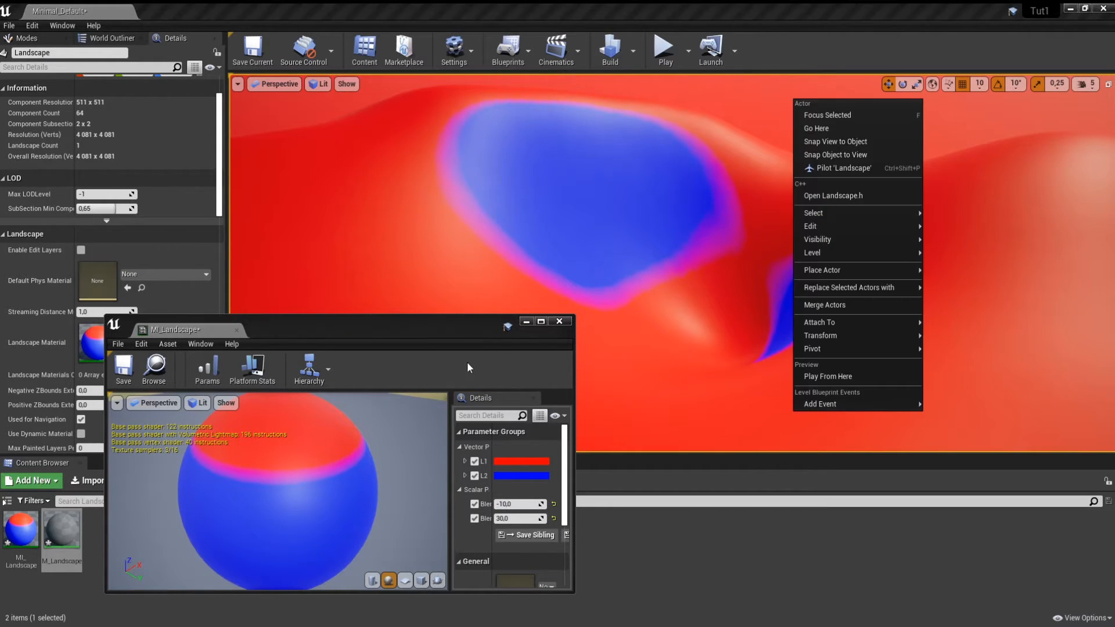
pyautogui.click(528, 320)
pyautogui.moveTo(581, 302); pyautogui.dragTo(688, 333, button='right')
pyautogui.press('w')
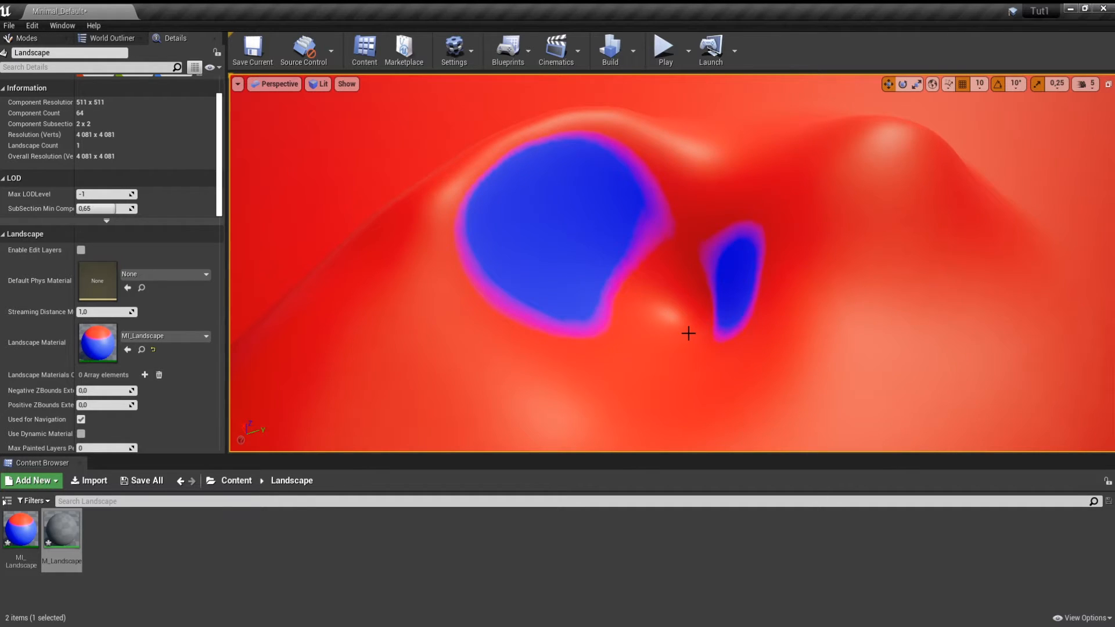
pyautogui.click(237, 482)
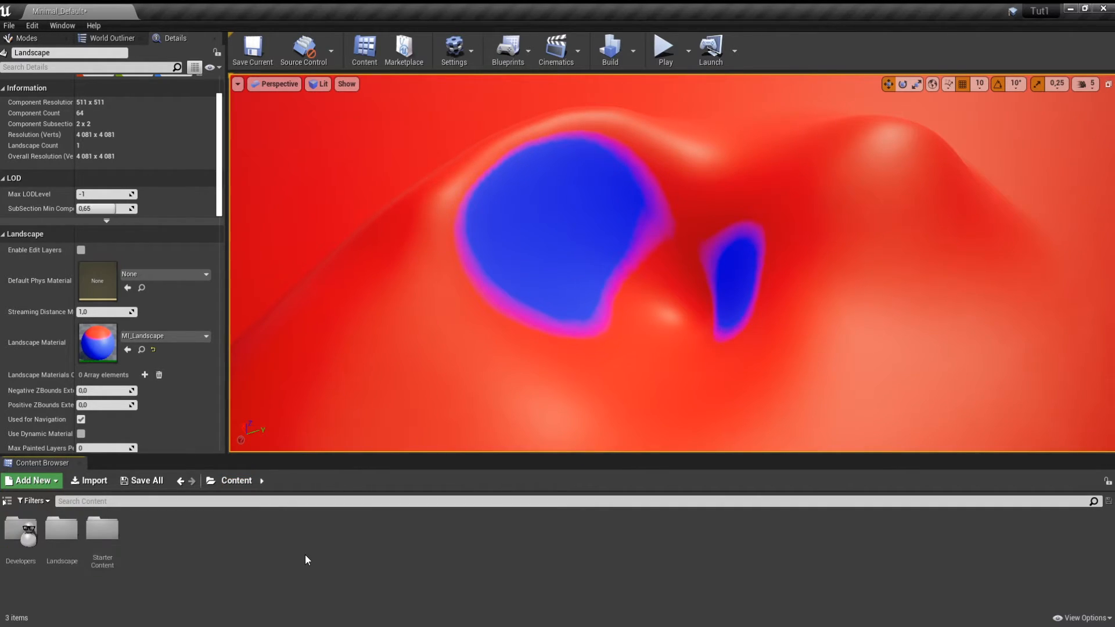
# - Open the Textures folder inside StarterContent in the Content Browser
pyautogui.click(261, 482)
pyautogui.click(308, 483)
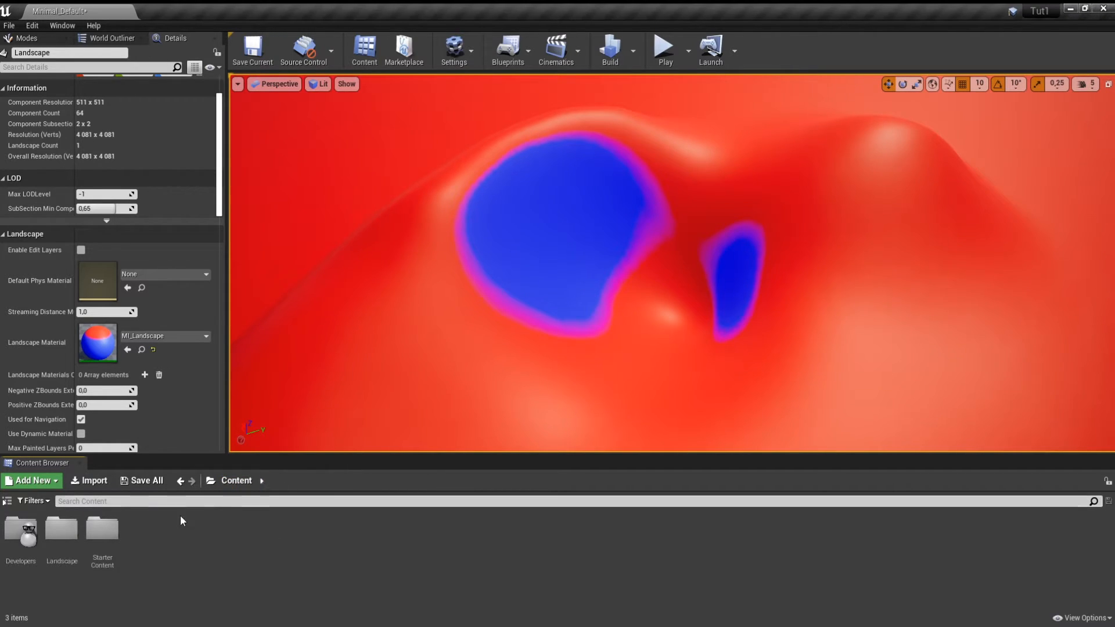
pyautogui.doubleClick(61, 528)
pyautogui.click(237, 482)
pyautogui.doubleClick(102, 530)
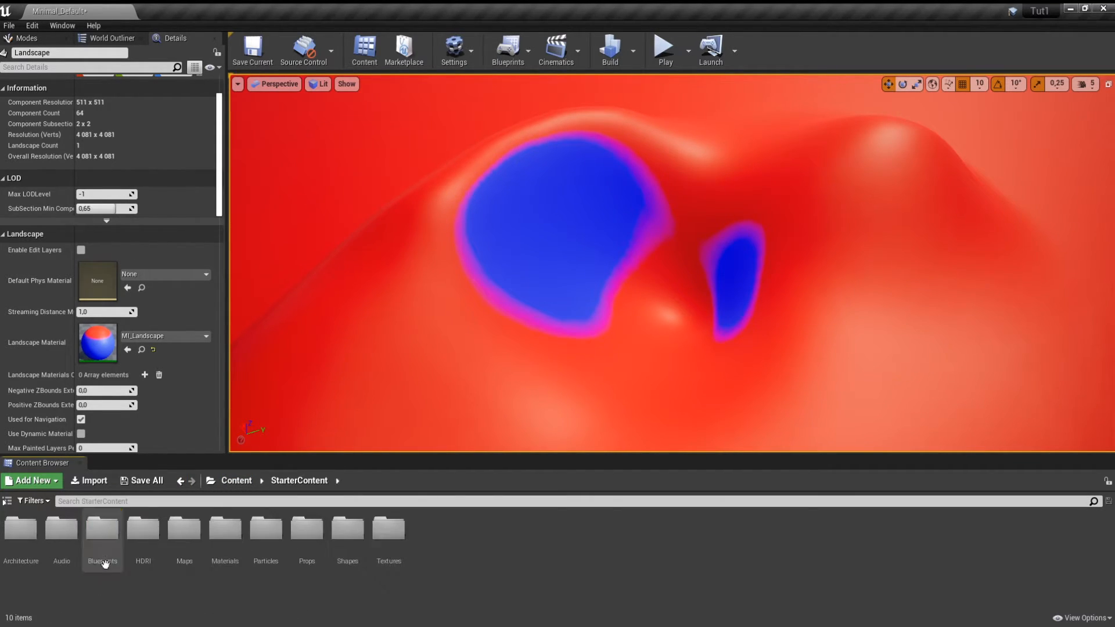
pyautogui.doubleClick(388, 529)
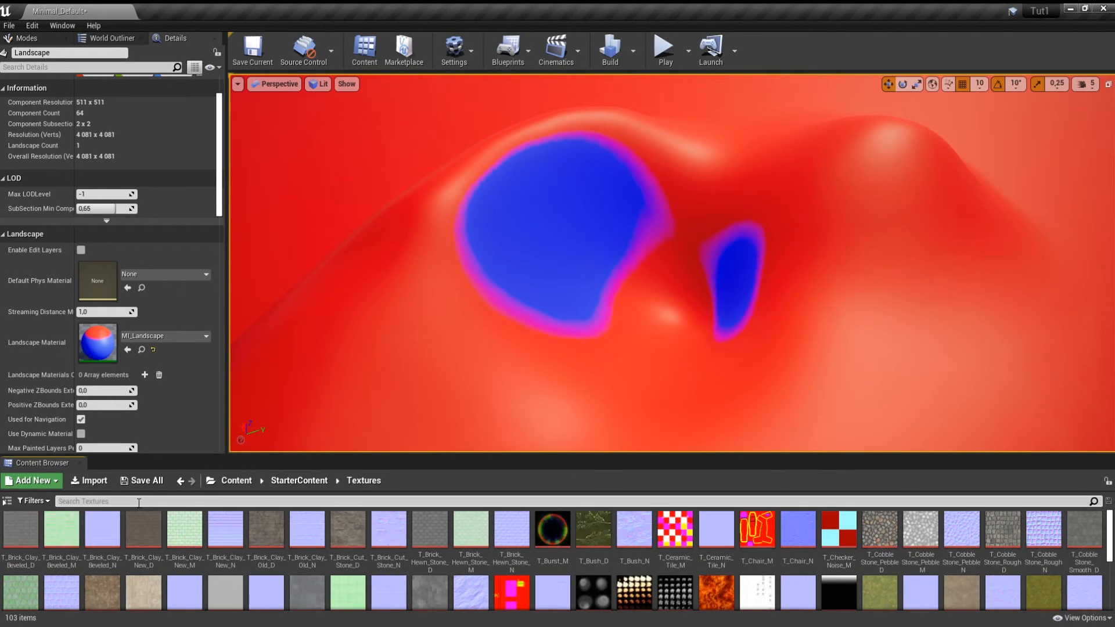
# - Search the Textures folder for "STONE" and "CLIFF", try "Stone" again, and clear the search
pyautogui.write('STONE')
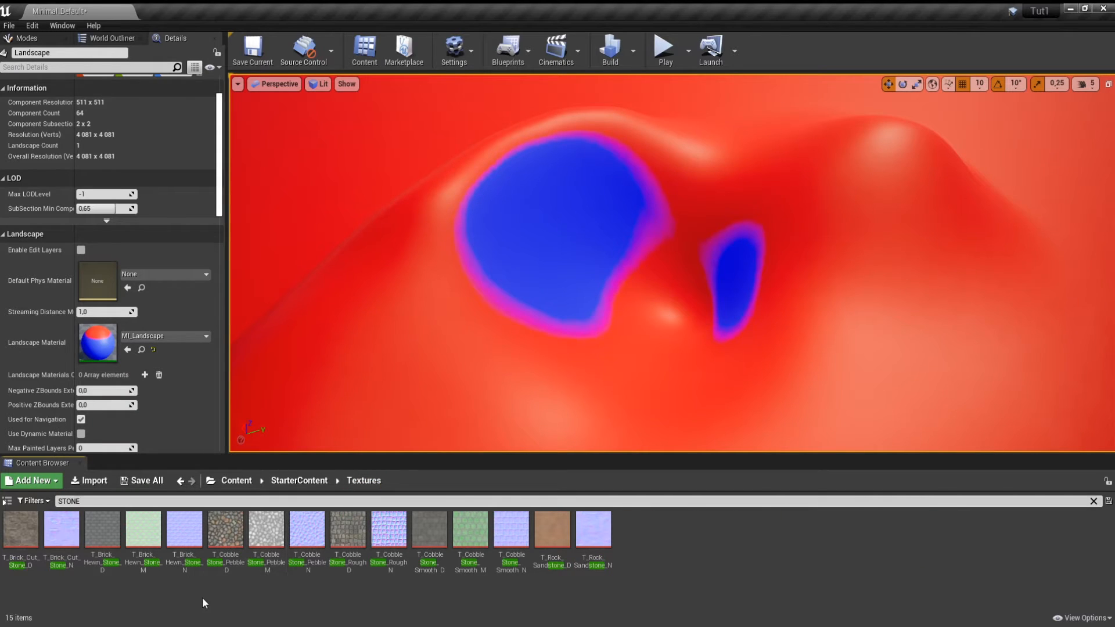
pyautogui.moveTo(100, 502); pyautogui.dragTo(1, 497)
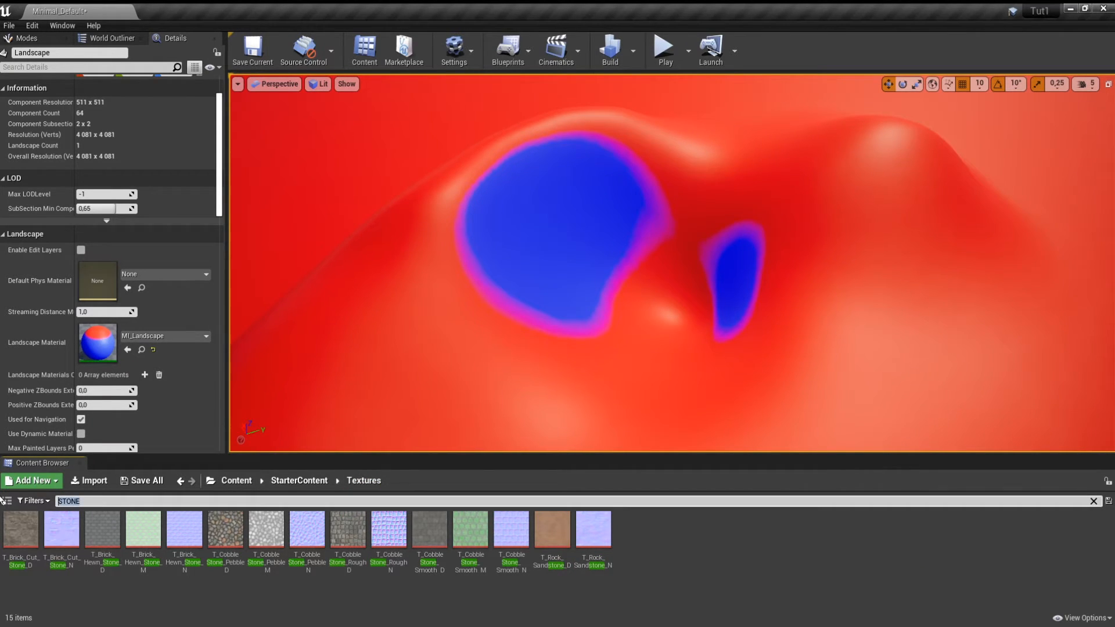
pyautogui.write('CLIFF')
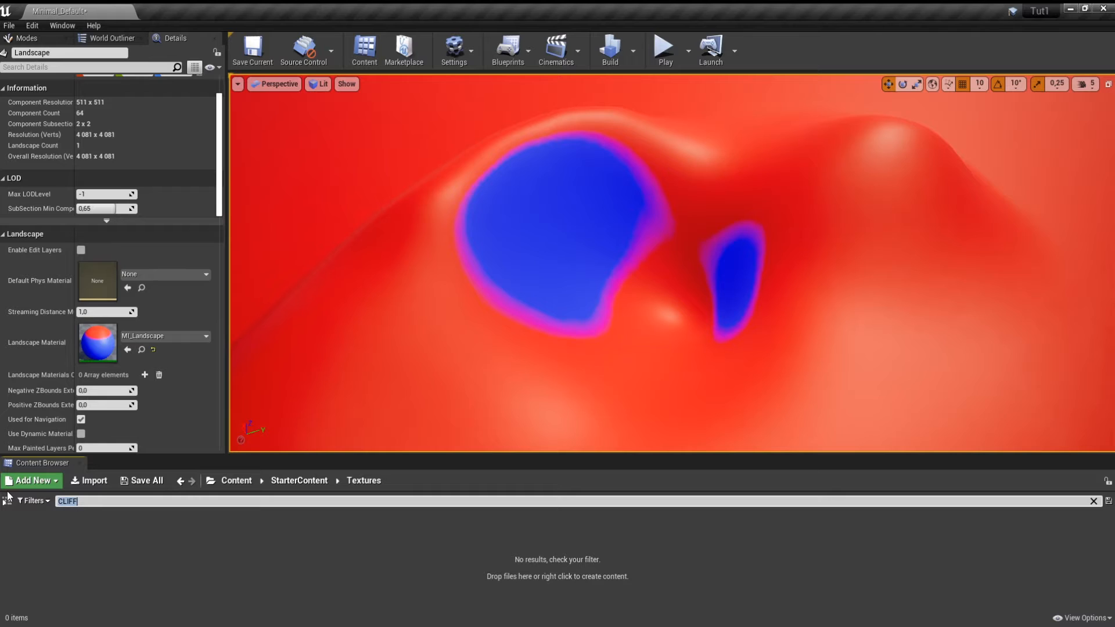
pyautogui.write('Stone')
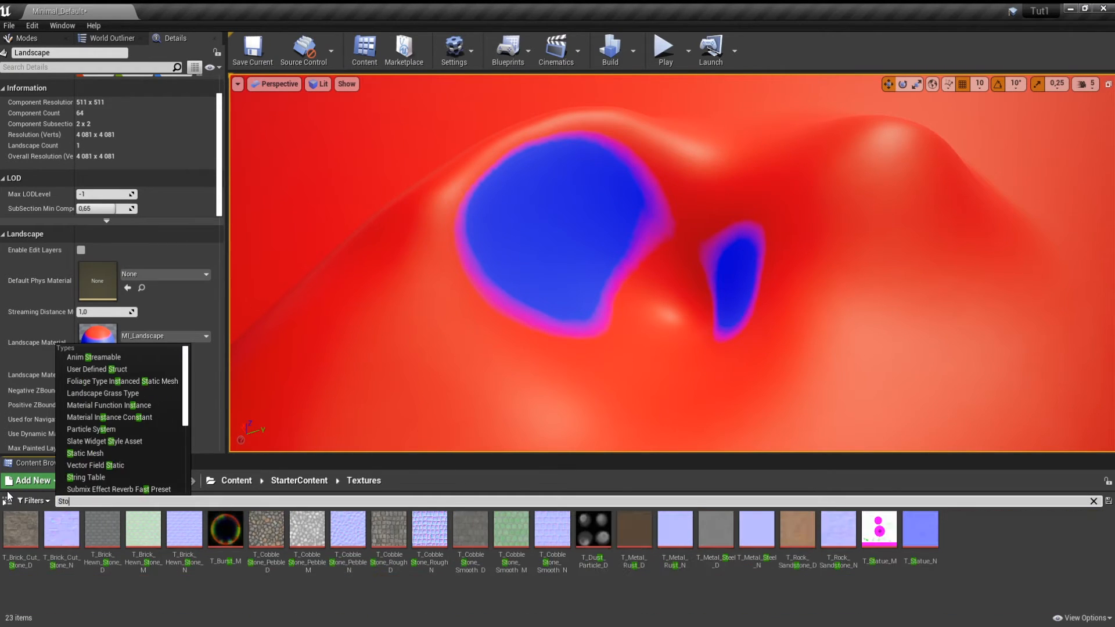
pyautogui.click(349, 615)
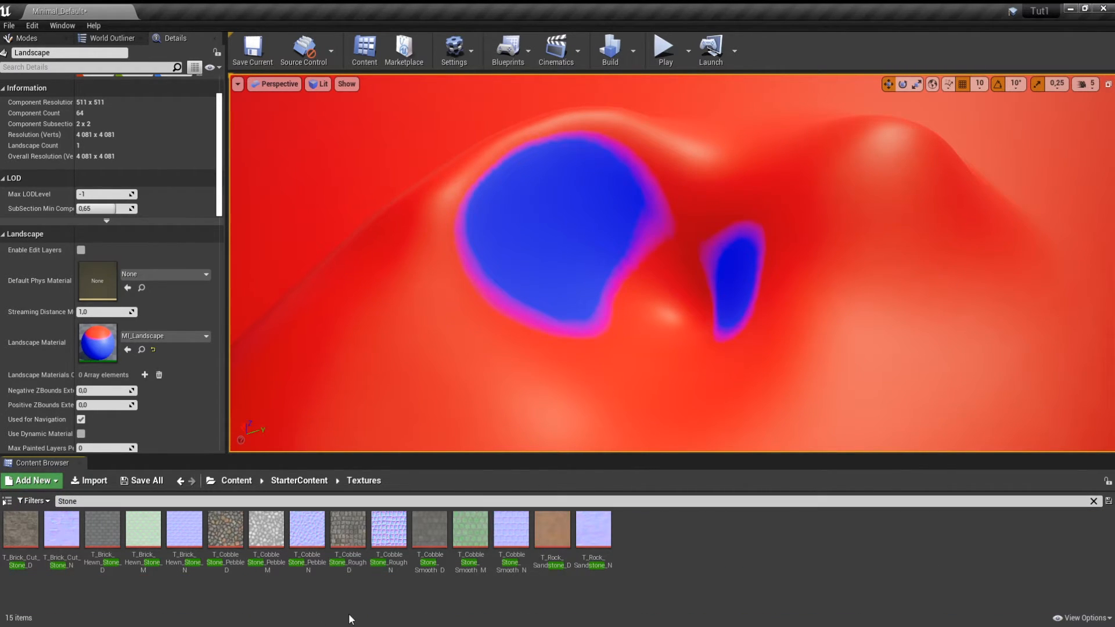
pyautogui.click(86, 502)
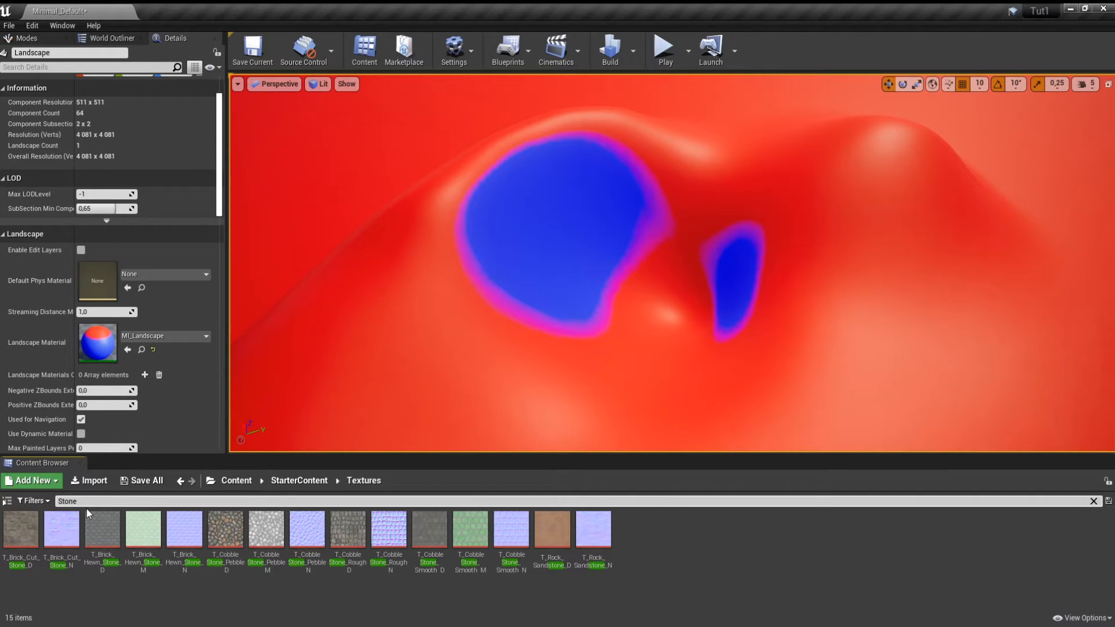
pyautogui.press('BackSpace')
pyautogui.press('BackSpace')
pyautogui.press('BackSpace')
pyautogui.press('BackSpace')
pyautogui.press('BackSpace')
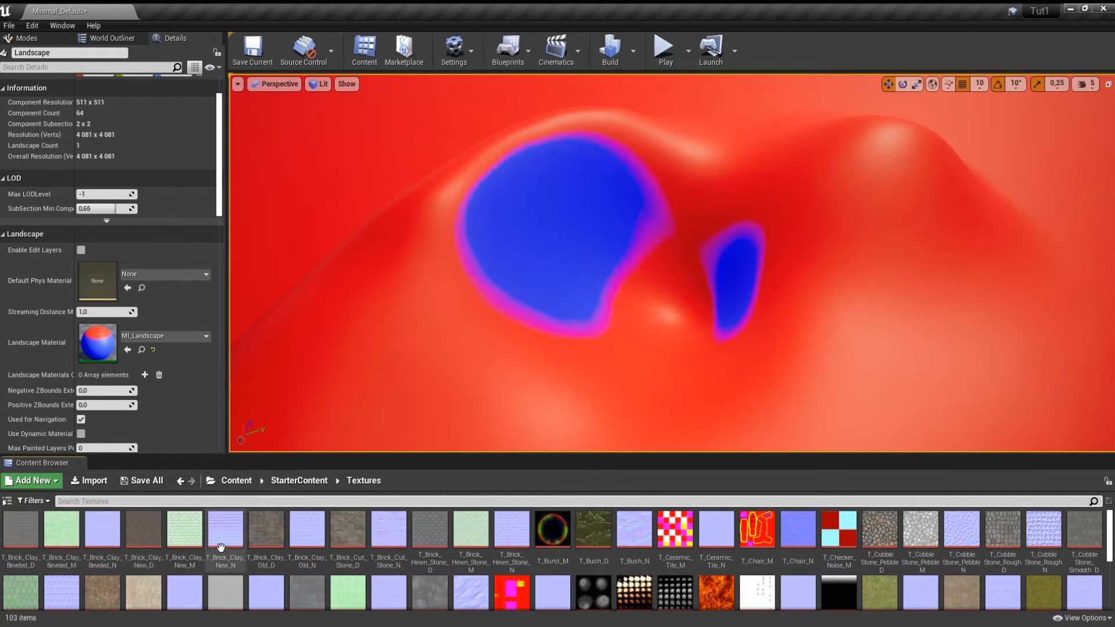
# - Browse the Textures folder's brick, metal, rock and ground textures for ones that suit the landscape layers
pyautogui.click(356, 564)
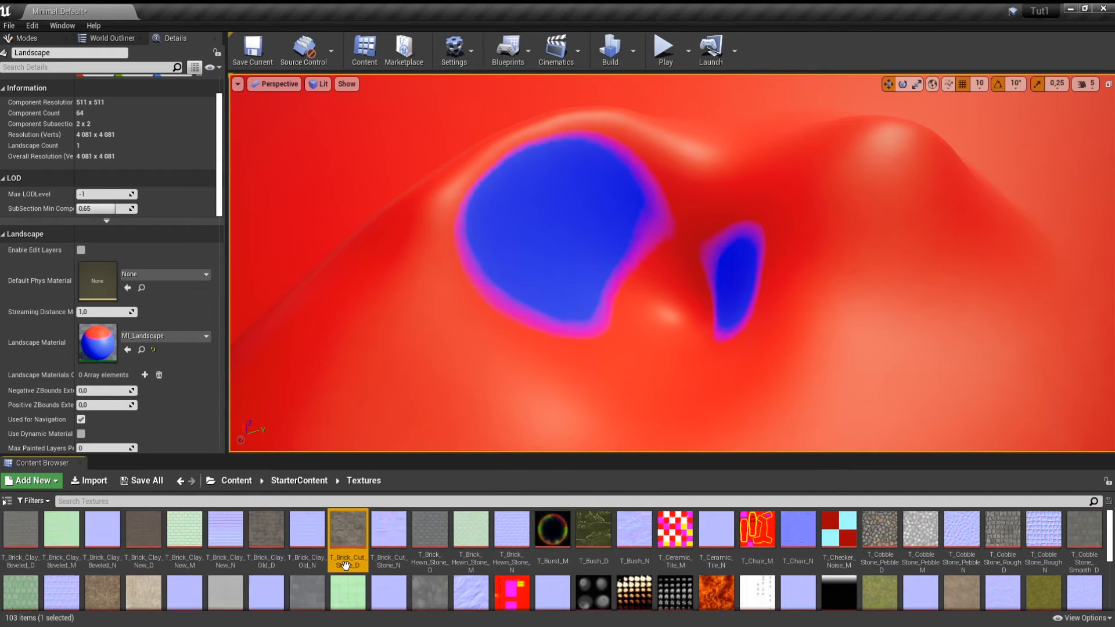
pyautogui.moveTo(337, 525)
pyautogui.mouseDown()
pyautogui.moveTo(370, 544)
pyautogui.moveTo(253, 546)
pyautogui.moveTo(370, 585)
pyautogui.moveTo(351, 536)
pyautogui.mouseUp()
pyautogui.click(273, 536)
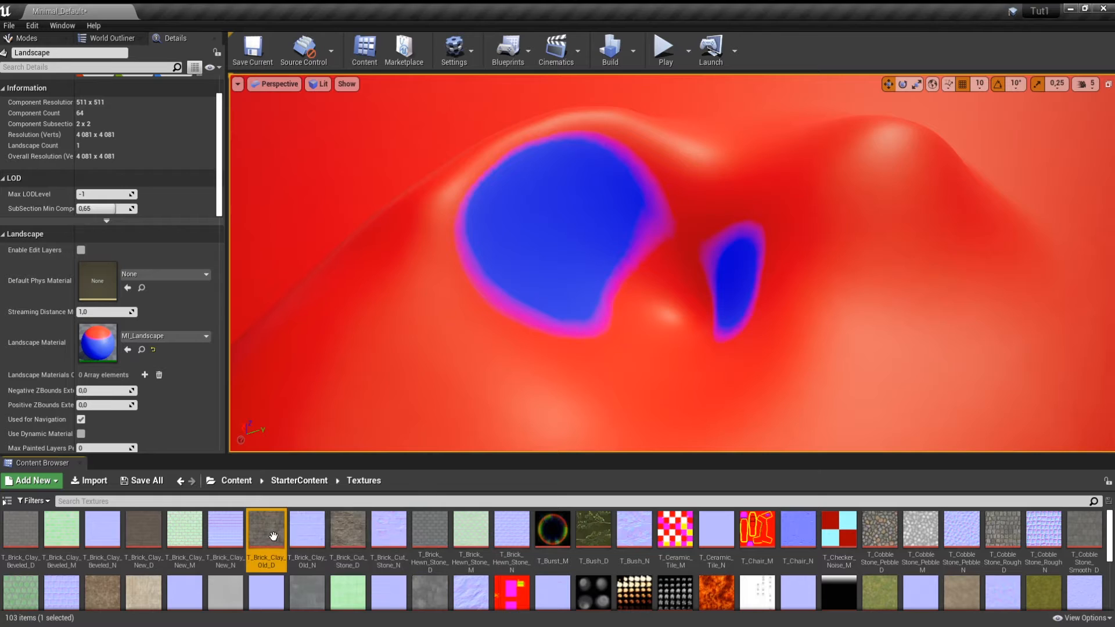
pyautogui.scroll(-2, 273, 536)
pyautogui.scroll(-1, 296, 561)
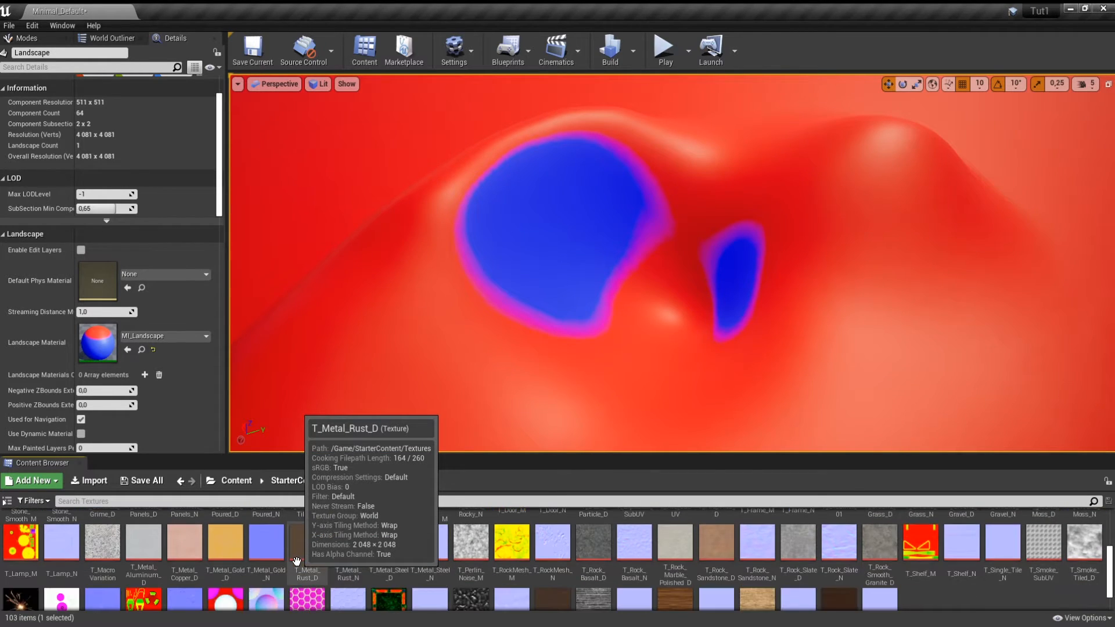
pyautogui.scroll(-1, 296, 561)
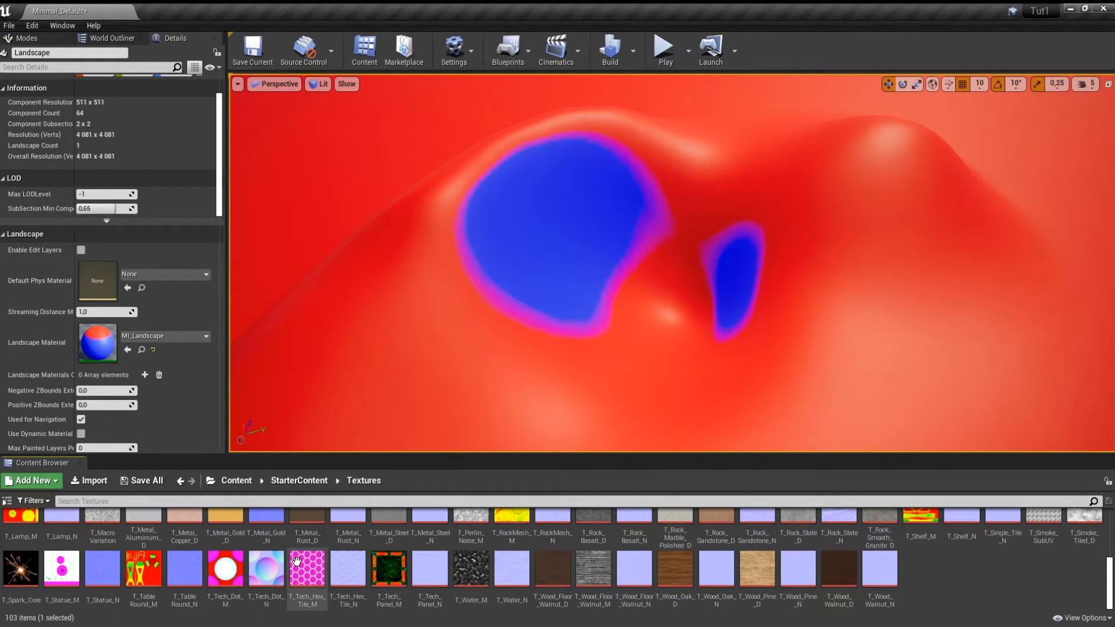
pyautogui.scroll(2, 296, 560)
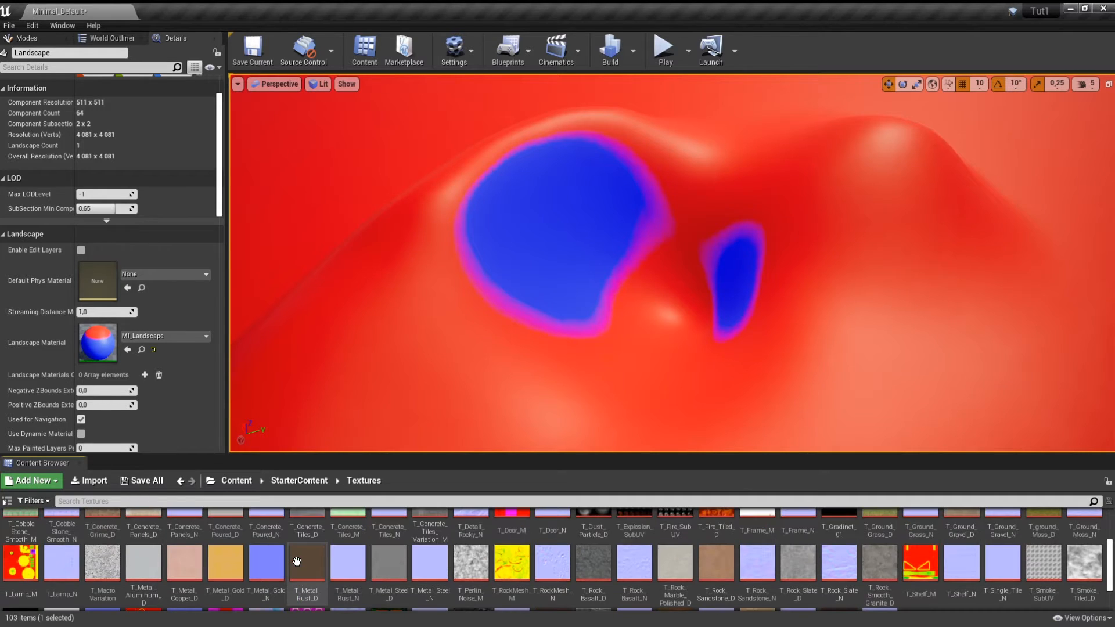
pyautogui.scroll(3, 296, 589)
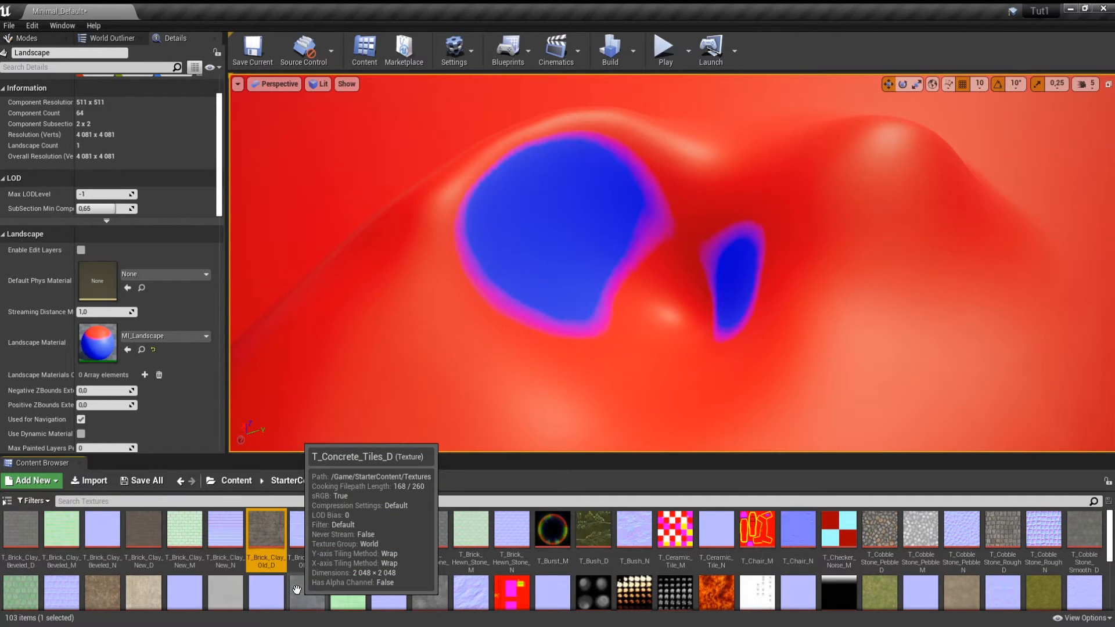
pyautogui.scroll(-1, 296, 590)
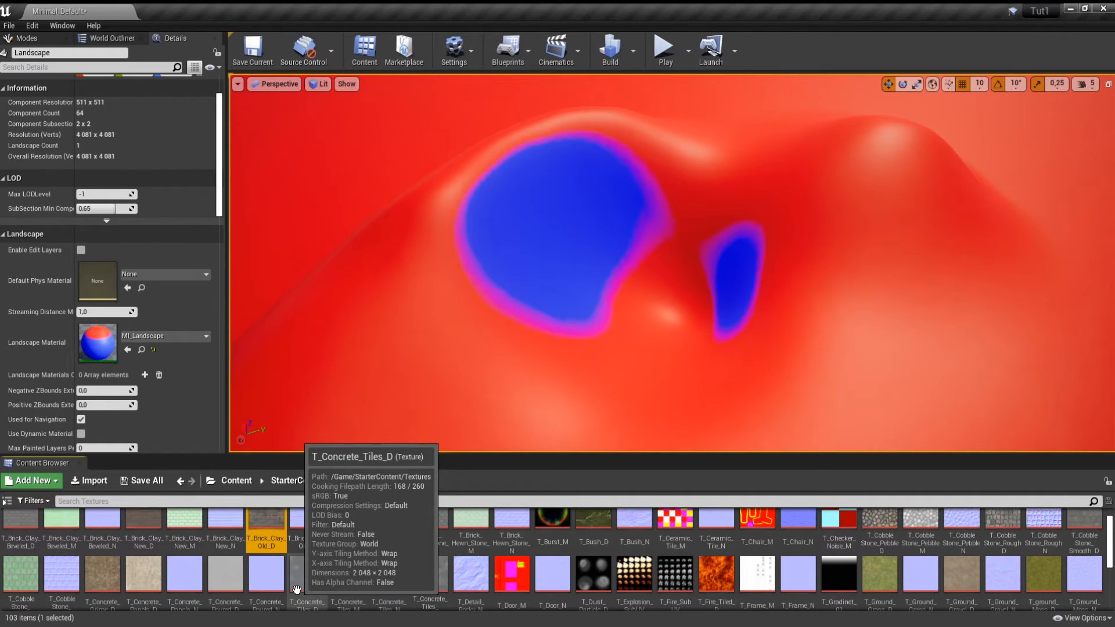
pyautogui.scroll(-1, 296, 590)
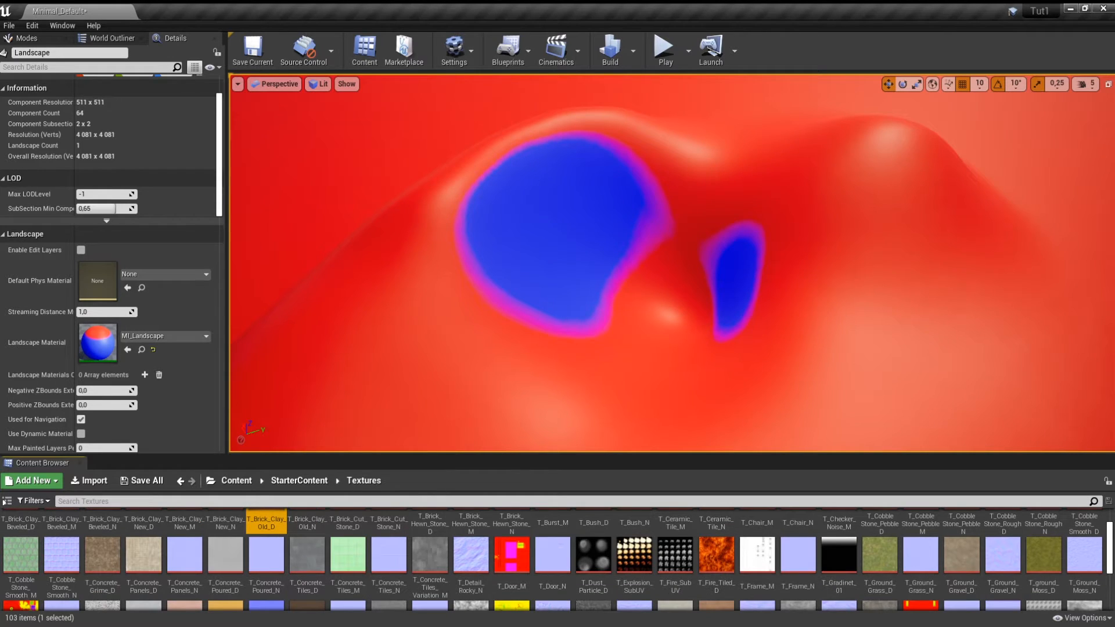
pyautogui.moveTo(1044, 555); pyautogui.dragTo(1035, 577)
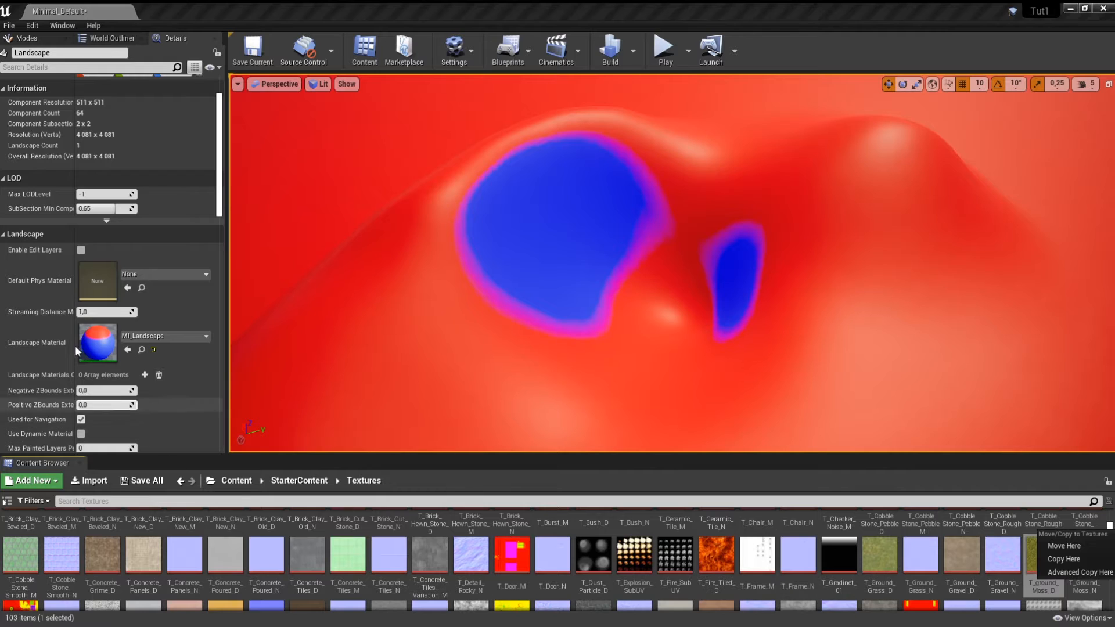
# - Open the parent material M_Landscape from the MI_Landscape instance and close the instance editor
pyautogui.doubleClick(92, 340)
pyautogui.scroll(-5, 521, 522)
pyautogui.doubleClick(515, 472)
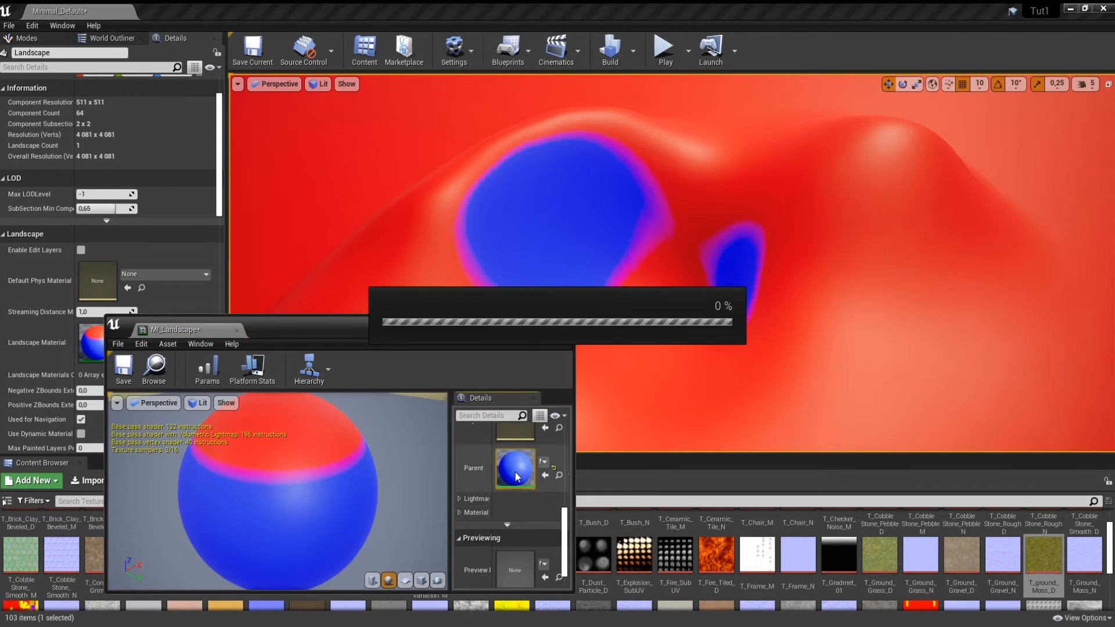
pyautogui.moveTo(294, 333); pyautogui.dragTo(318, 3)
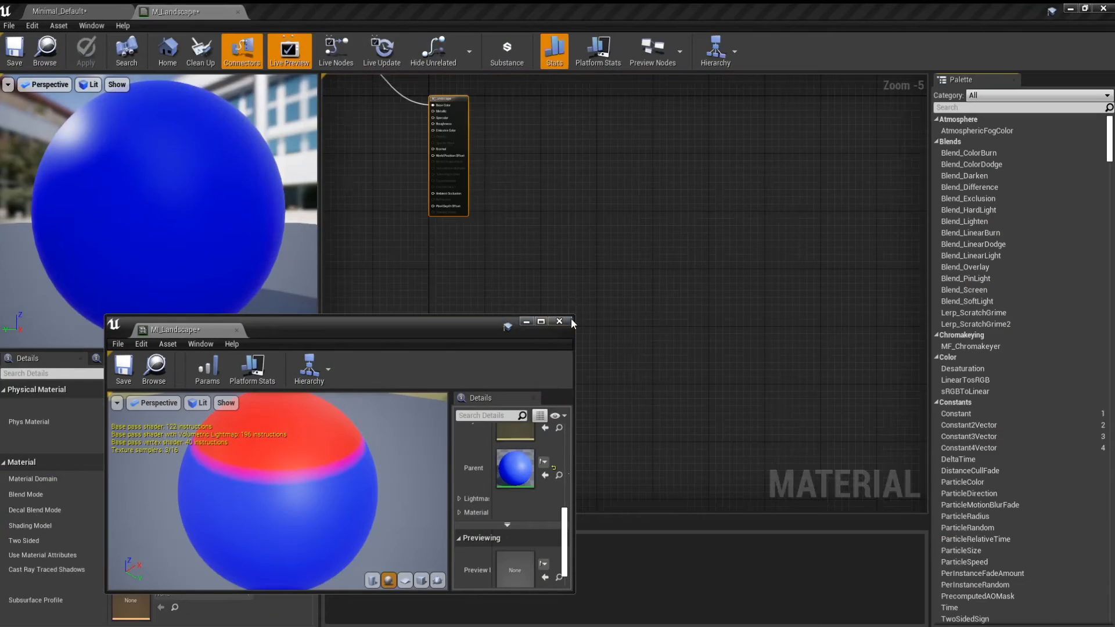
# - Add the T_ground_Moss_D texture to the M_Landscape graph as a Texture Sample beside the L1 and L2 colour parameters
pyautogui.scroll(4, 485, 271)
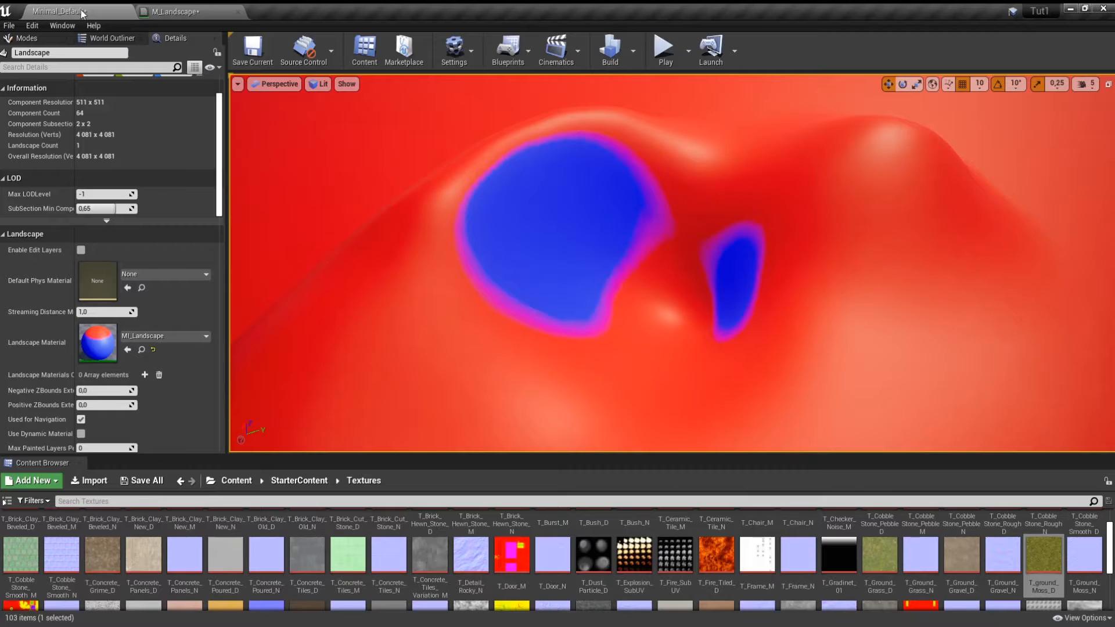
pyautogui.moveTo(1044, 562); pyautogui.dragTo(409, 262)
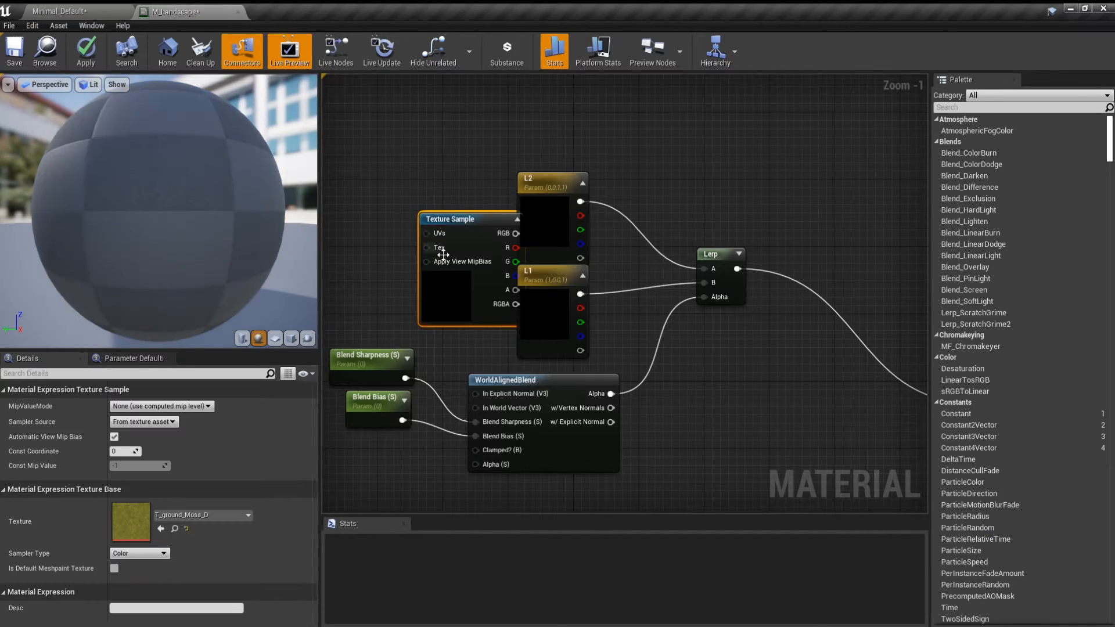
pyautogui.click(79, 7)
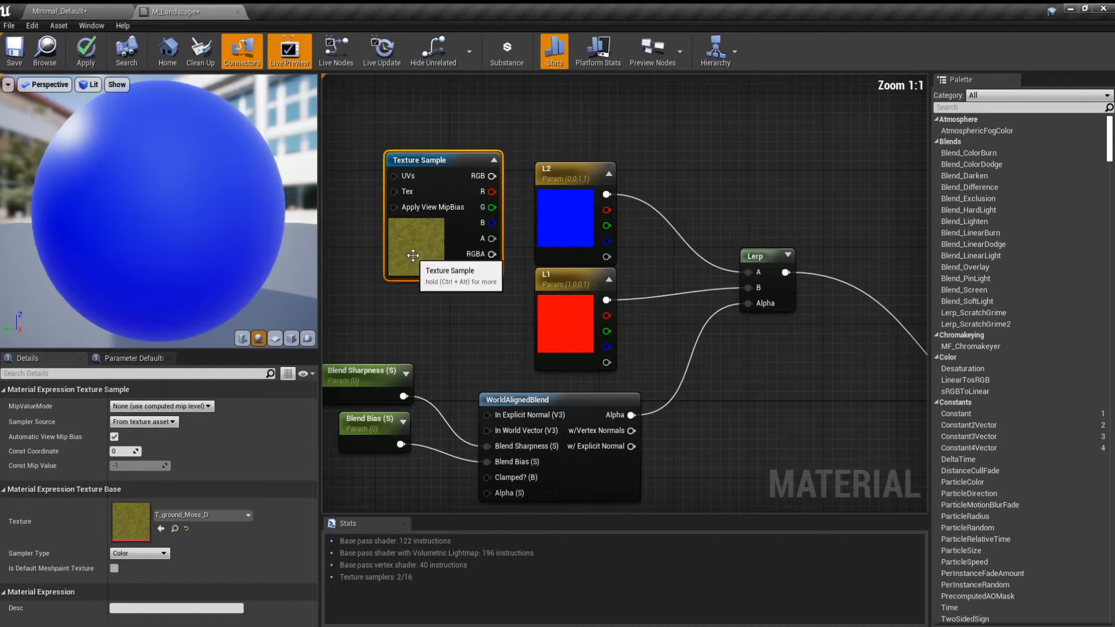
pyautogui.moveTo(415, 256); pyautogui.dragTo(396, 299)
# - Convert the moss Texture Sample to a parameter named Grass_D
pyautogui.rightClick(396, 262)
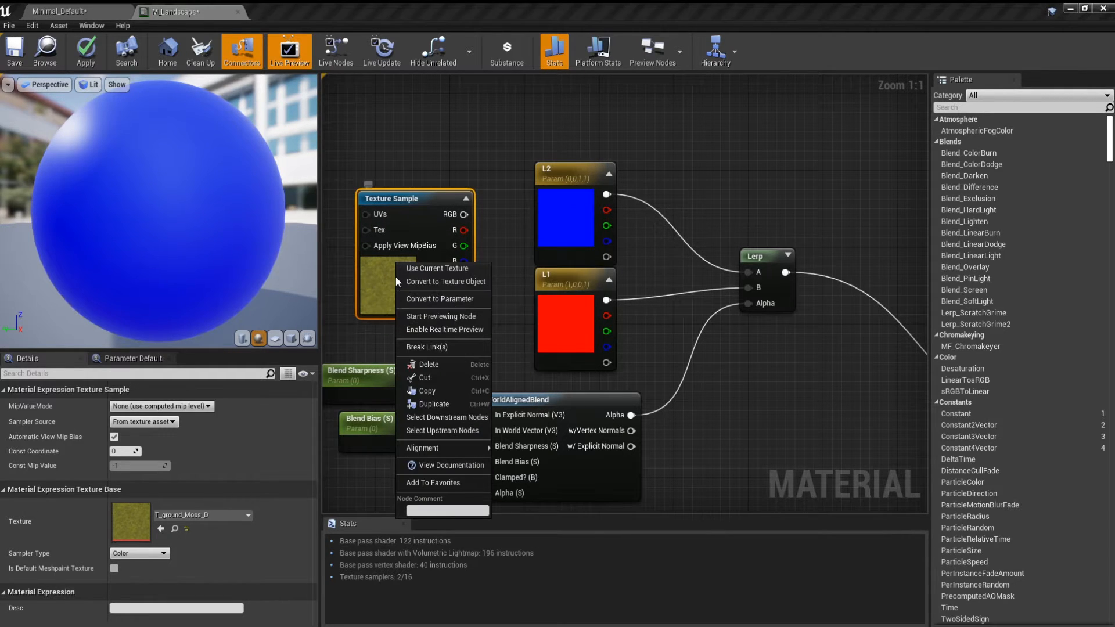
pyautogui.click(435, 301)
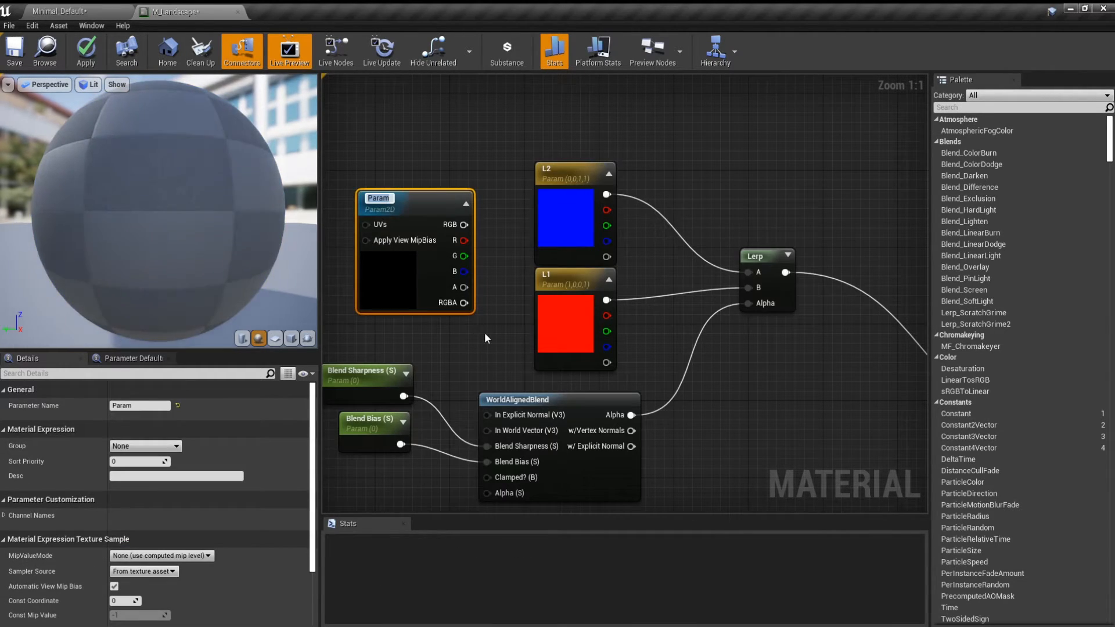
pyautogui.write('Gras')
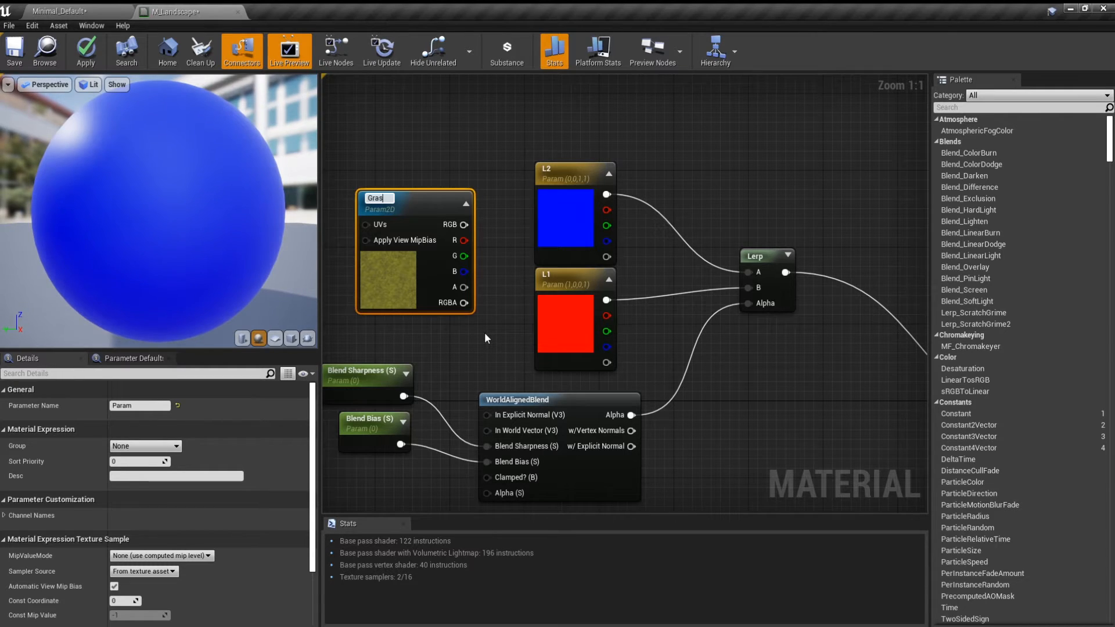
pyautogui.write('s_S')
pyautogui.press('BackSpace')
pyautogui.write('D')
pyautogui.click(485, 333)
# - Connect Grass_D's RGB output to the Lerp's B input in place of L1, and delete the L1 node
pyautogui.moveTo(417, 282); pyautogui.dragTo(454, 333)
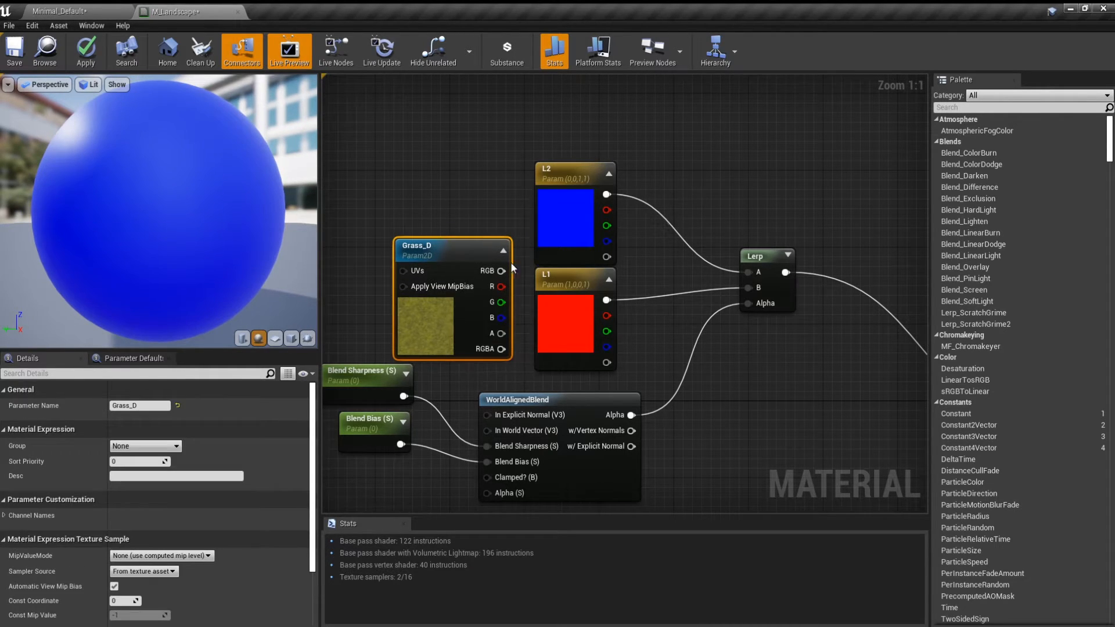
pyautogui.moveTo(501, 270); pyautogui.dragTo(755, 288)
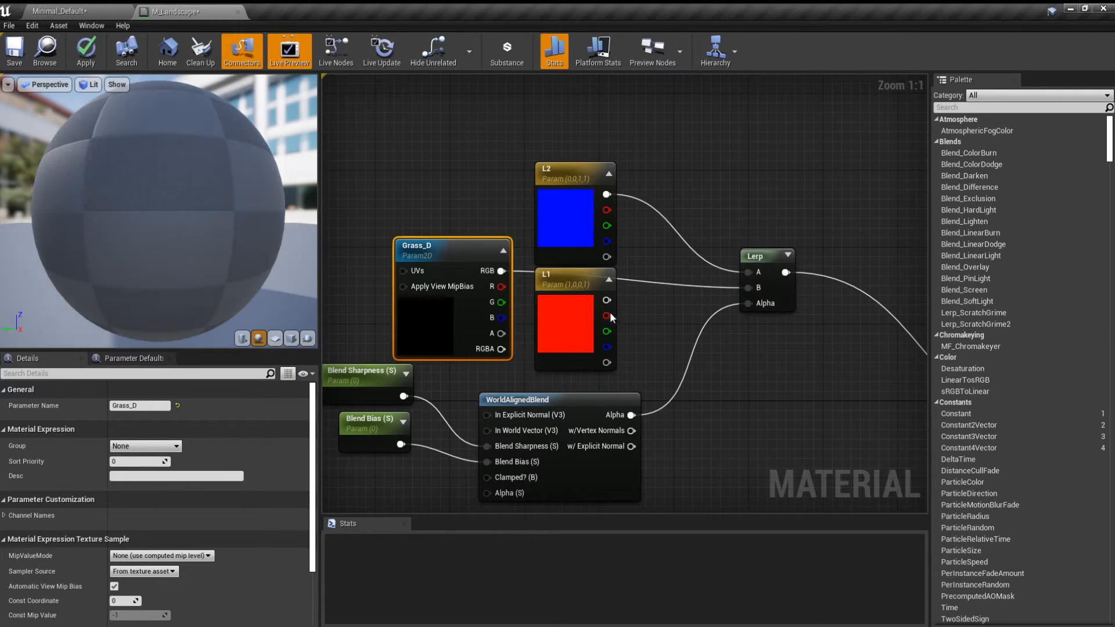
pyautogui.click(575, 314)
pyautogui.press('Delete')
# - Rearrange the graph so Grass_D takes the former L1 place and L2 sits just above it
pyautogui.moveTo(555, 247); pyautogui.dragTo(554, 170)
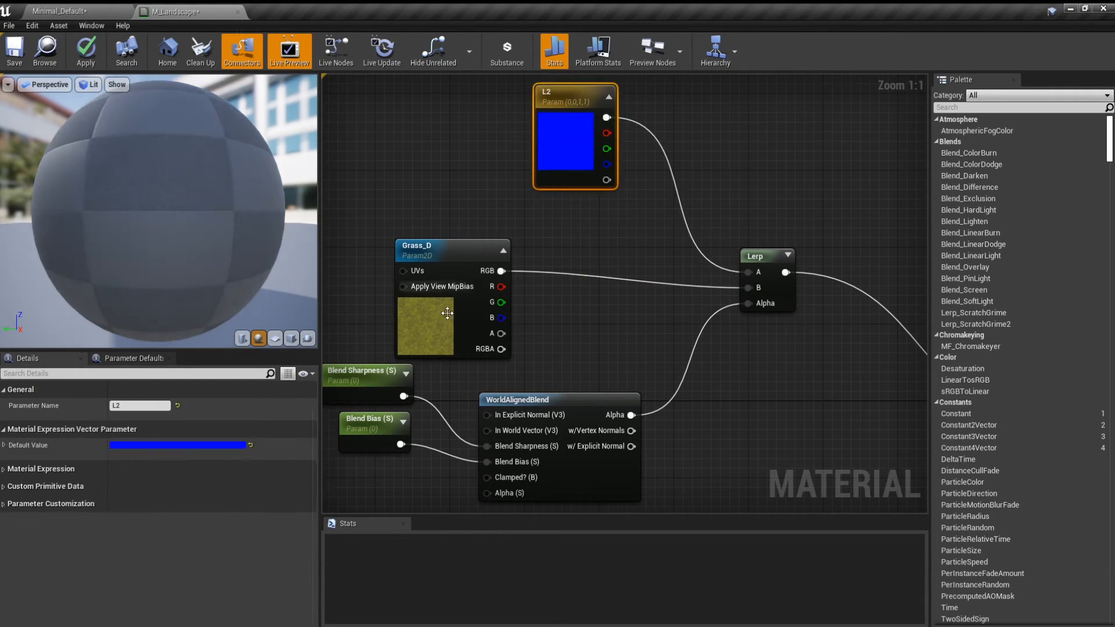
pyautogui.moveTo(447, 322); pyautogui.dragTo(548, 341)
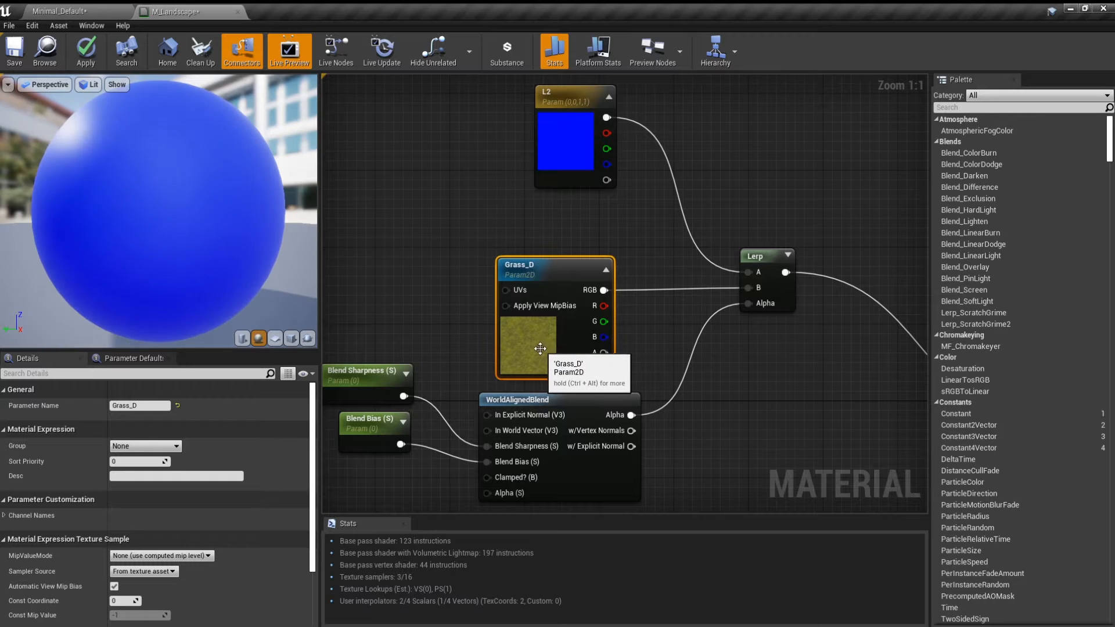
pyautogui.moveTo(566, 93); pyautogui.dragTo(557, 148)
# - Add the T_Rock_Basalt_D texture from the level's Content Browser to the M_Landscape graph as a Texture Sample next to L2
pyautogui.click(118, 11)
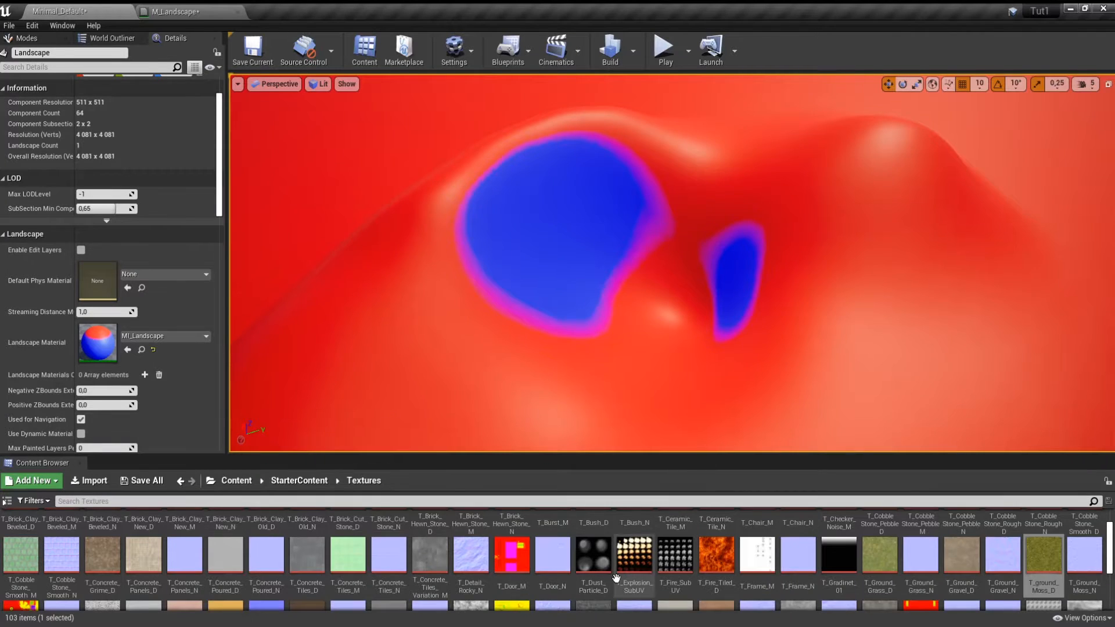
pyautogui.scroll(-5, 906, 574)
pyautogui.click(912, 609)
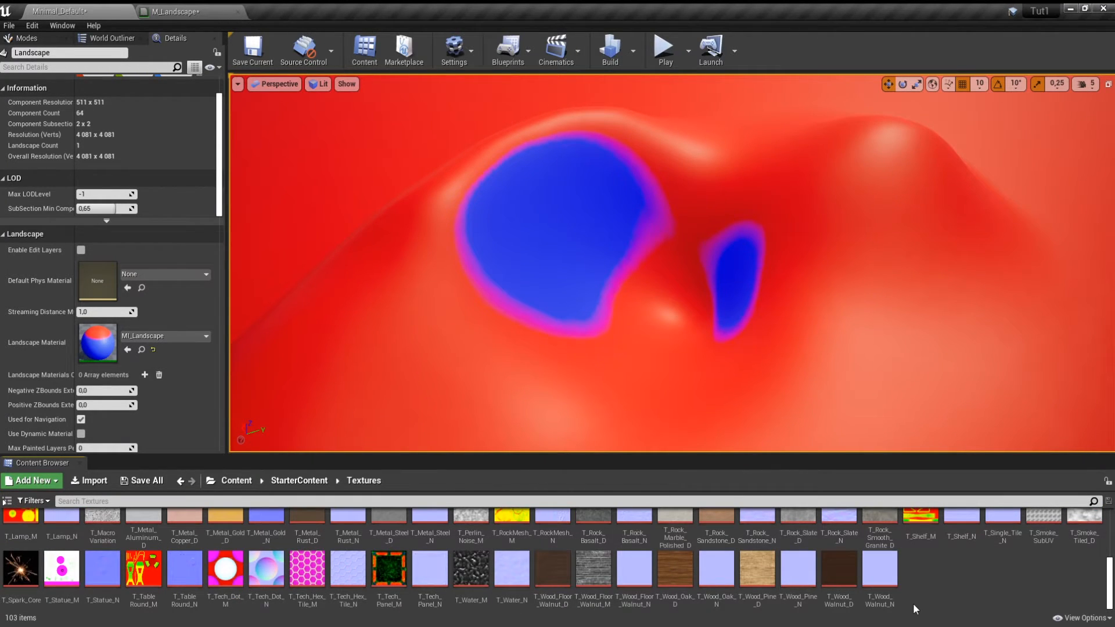
pyautogui.scroll(1, 894, 601)
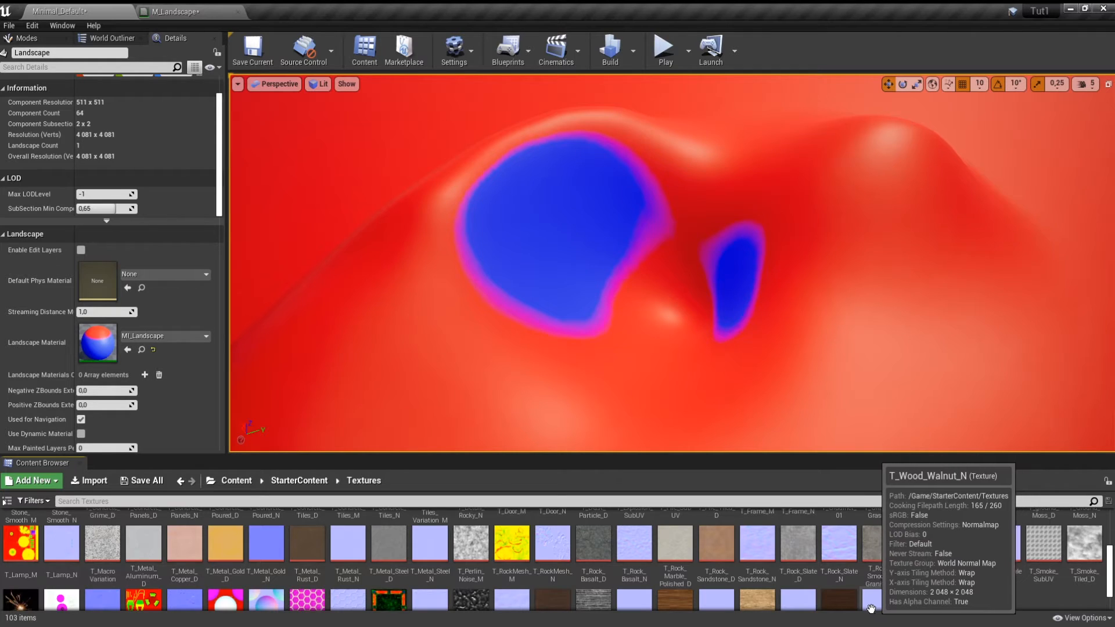
pyautogui.moveTo(600, 579); pyautogui.dragTo(404, 125)
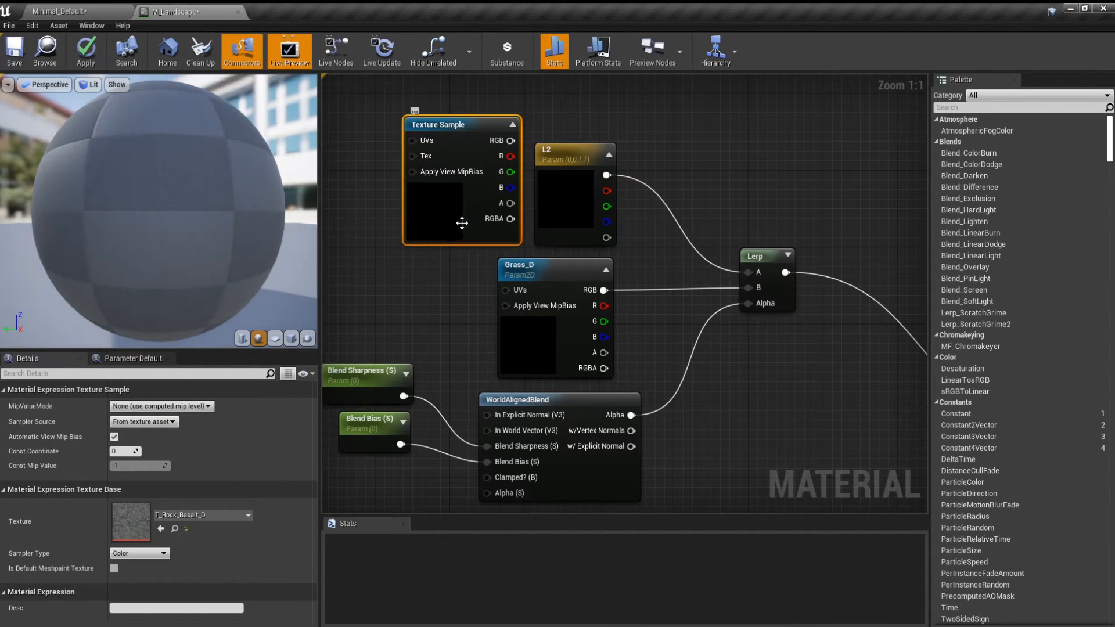
# - Convert the basalt rock Texture Sample to a parameter named Stone_D
pyautogui.moveTo(461, 223); pyautogui.dragTo(453, 220)
pyautogui.rightClick(444, 200)
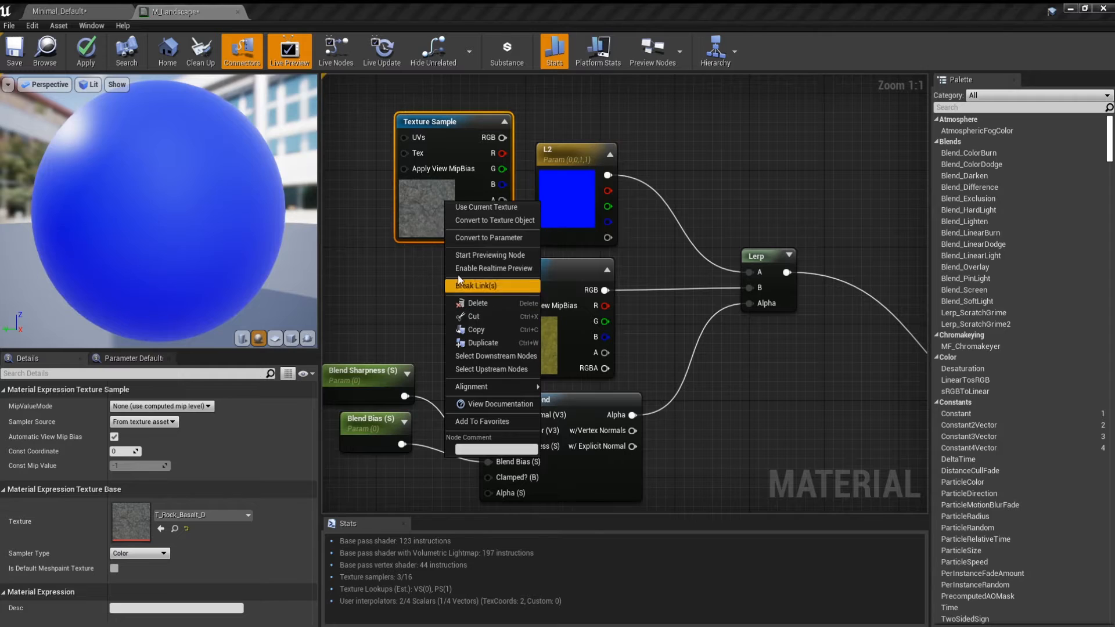
pyautogui.click(465, 237)
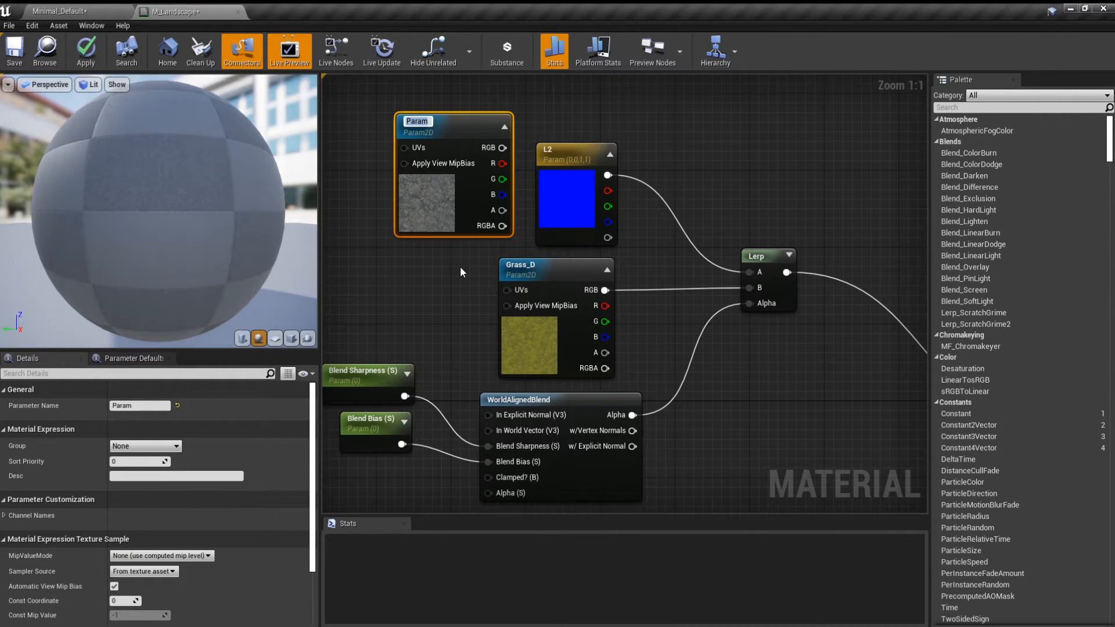
pyautogui.write('Stone_')
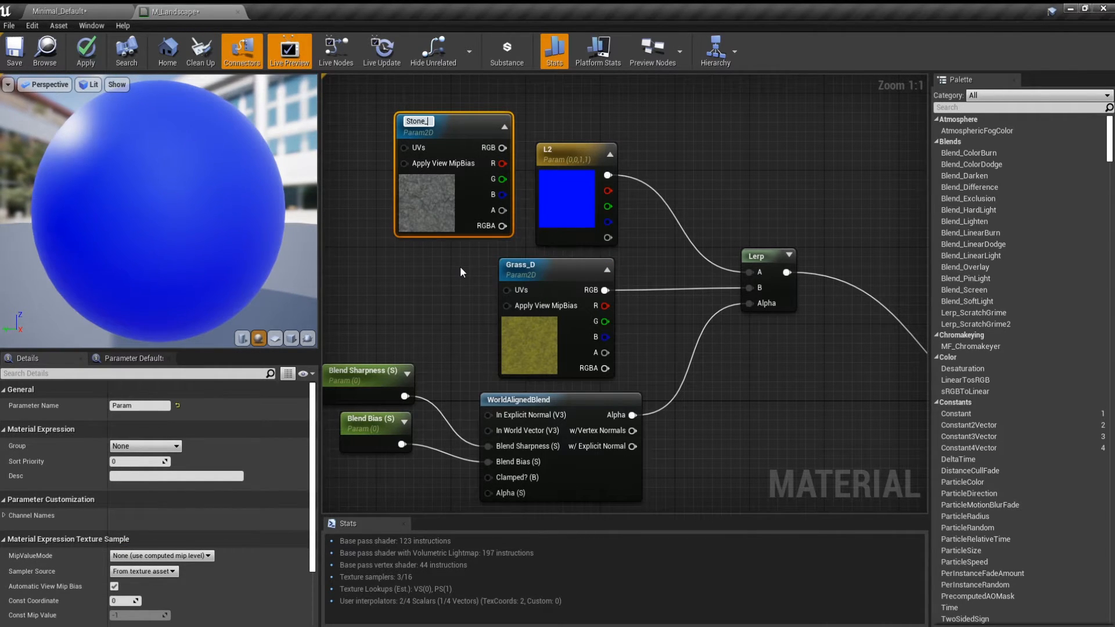
pyautogui.write('D')
pyautogui.click(468, 259)
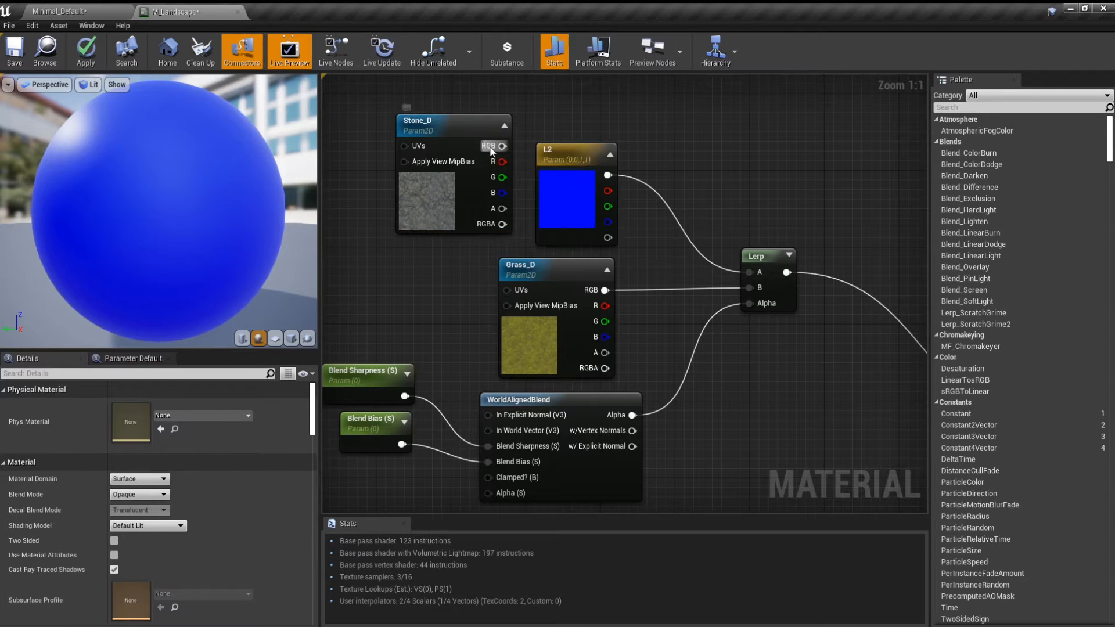
# - Connect Stone_D's RGB output to the Lerp's A input, delete the L2 node, and place Stone_D directly above Grass_D
pyautogui.moveTo(502, 146); pyautogui.dragTo(749, 271)
pyautogui.click(593, 204)
pyautogui.press('Delete')
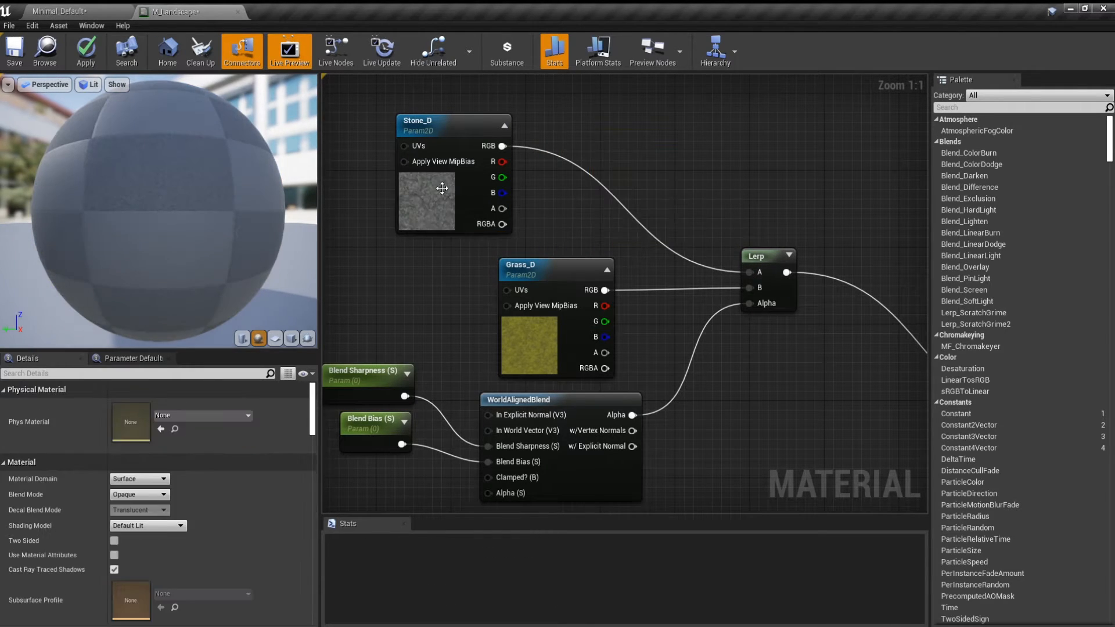
pyautogui.moveTo(442, 188); pyautogui.dragTo(545, 208)
pyautogui.click(418, 200)
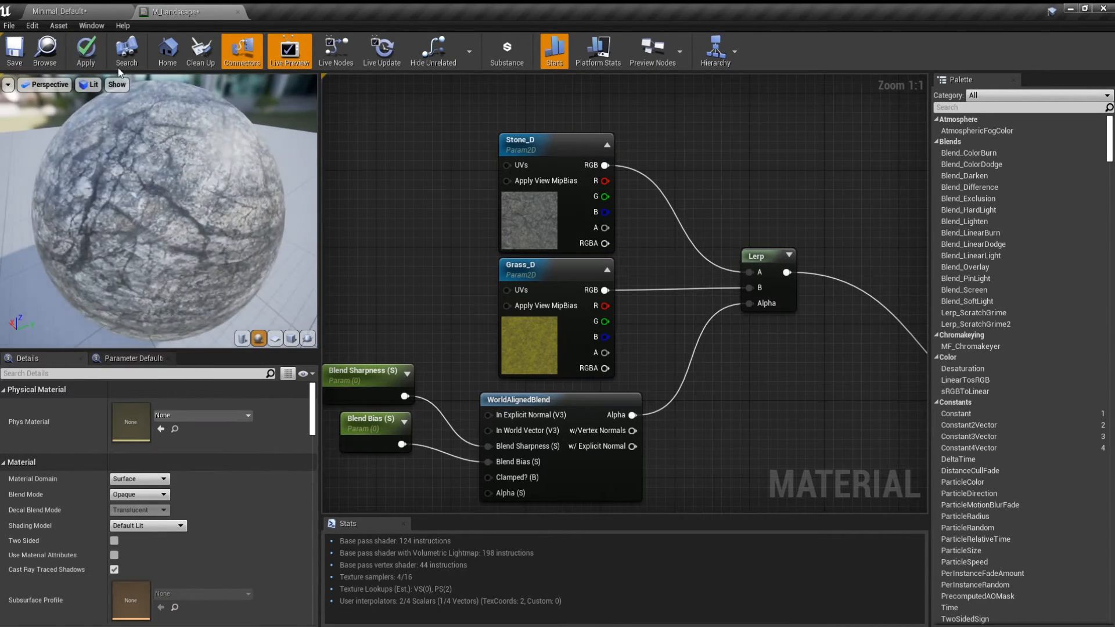
# - Apply the material changes and examine the stone and grass textures up close on the landscape in the level
pyautogui.click(86, 51)
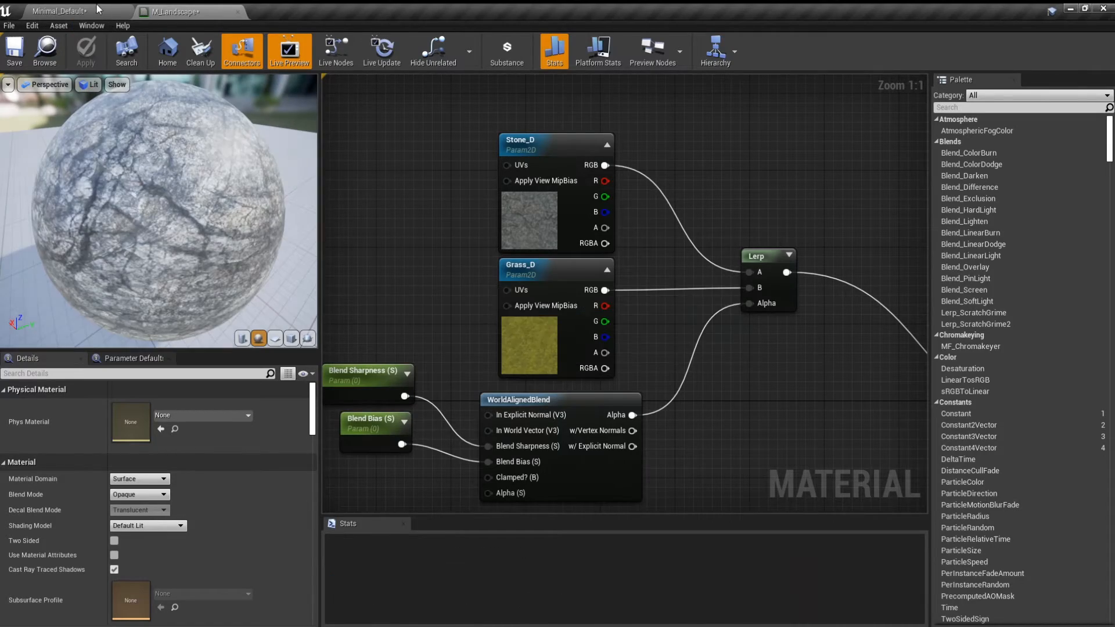
pyautogui.click(96, 7)
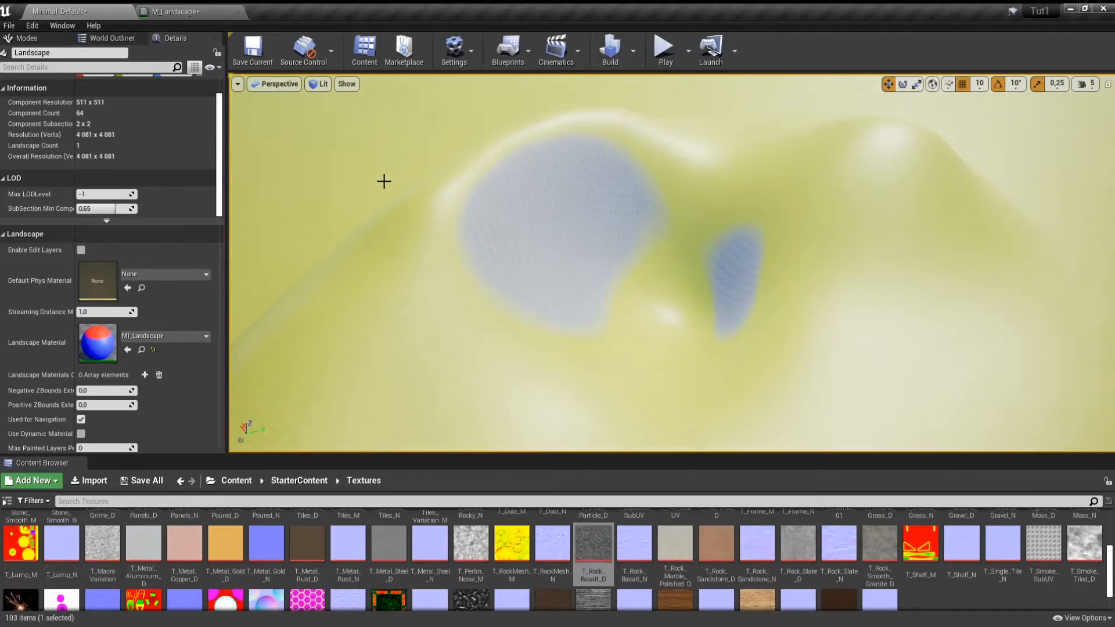
pyautogui.moveTo(383, 181); pyautogui.dragTo(383, 158, button='right')
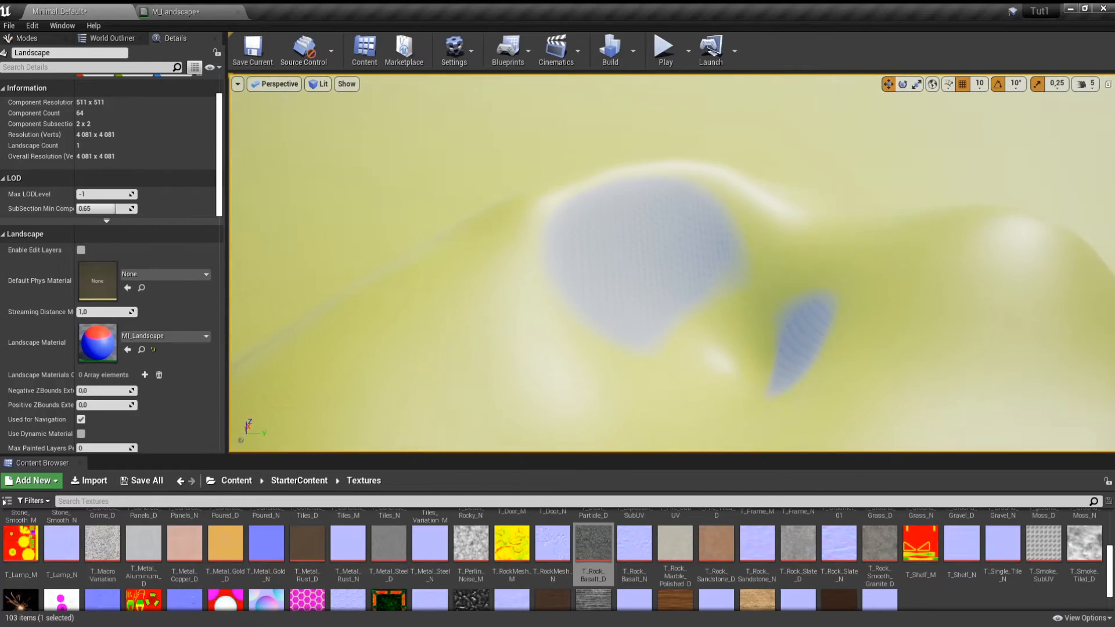
pyautogui.press('w')
pyautogui.moveTo(562, 239)
pyautogui.mouseDown(button='right')
pyautogui.moveTo(564, 252)
pyautogui.moveTo(562, 239)
pyautogui.mouseUp(button='right')
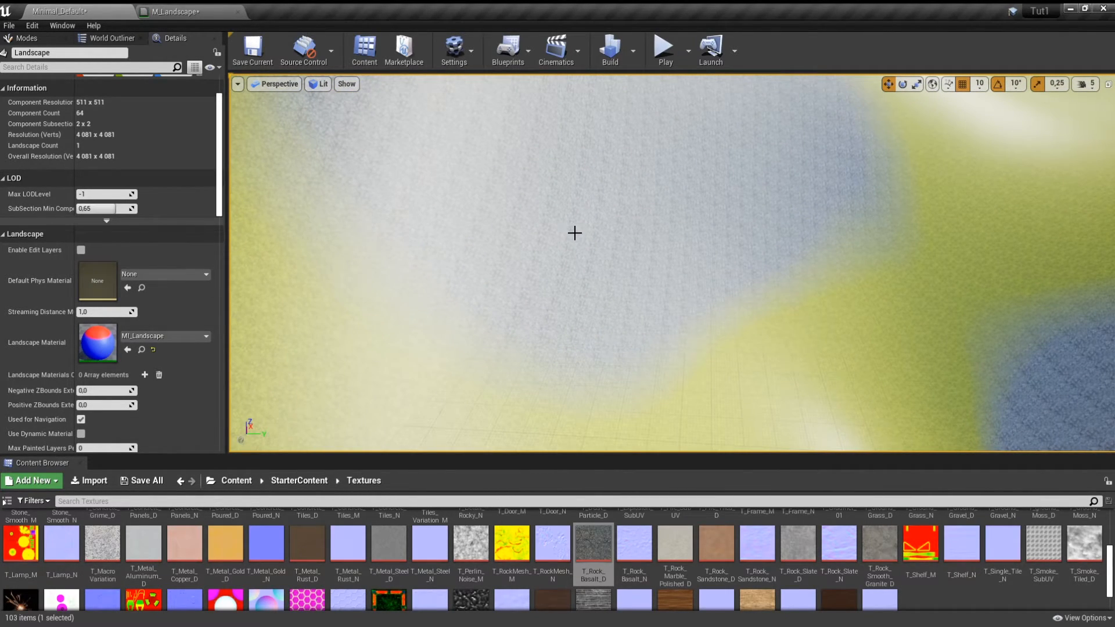
# - Open the project's Landscape content folder and check how the textures repeat across the landscape's slopes
pyautogui.click(315, 482)
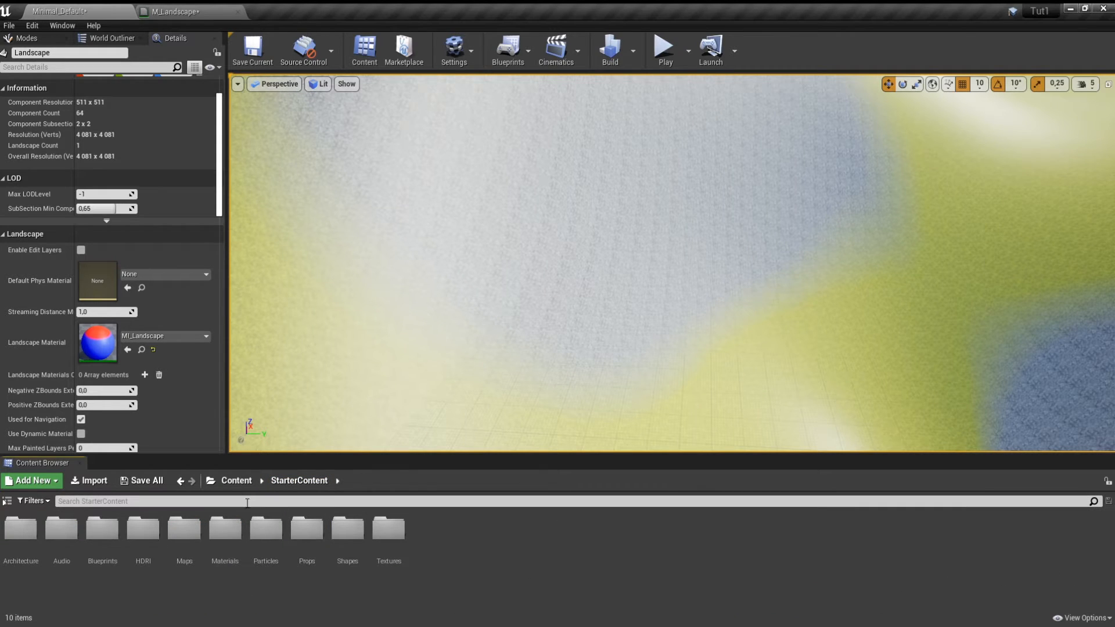
pyautogui.click(237, 481)
pyautogui.moveTo(929, 262); pyautogui.dragTo(929, 261, button='right')
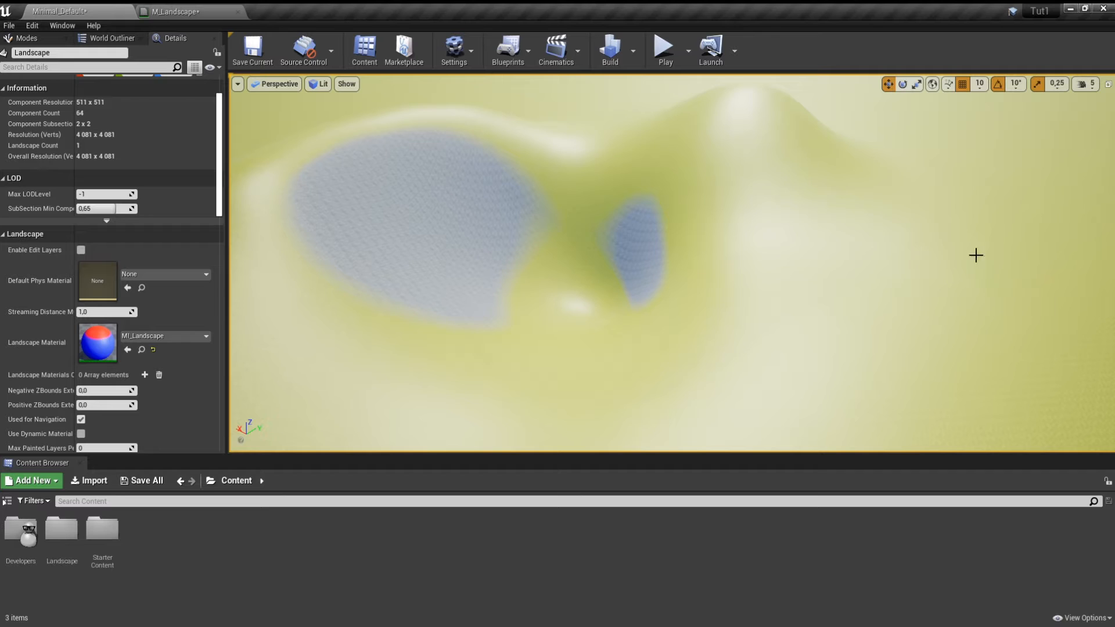
pyautogui.click(38, 552)
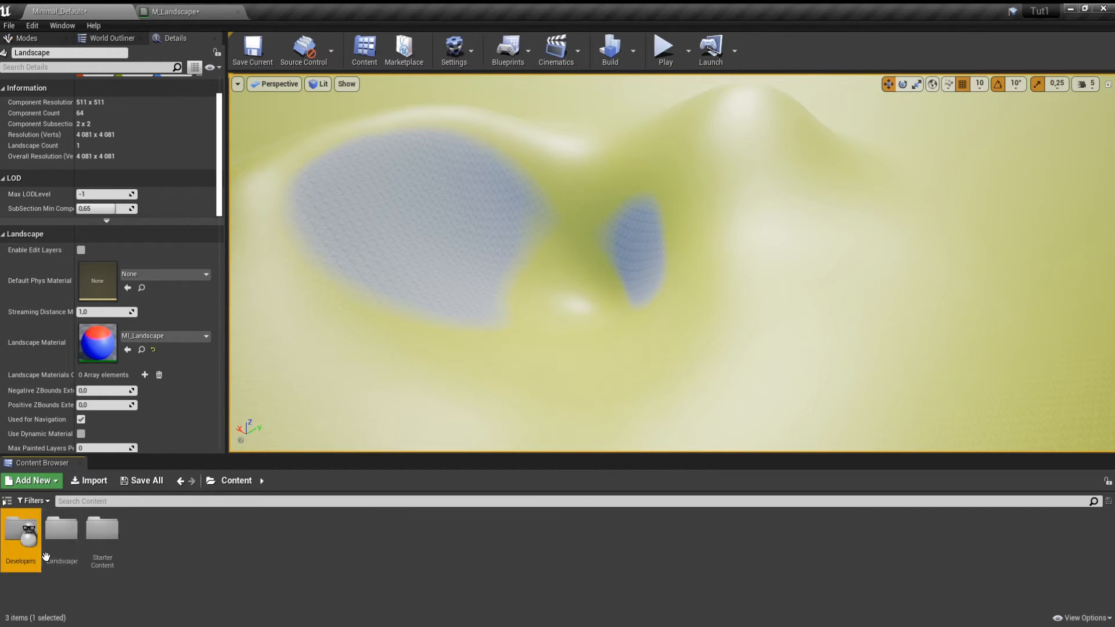
pyautogui.doubleClick(46, 555)
pyautogui.rightClick(49, 556)
pyautogui.moveTo(562, 351); pyautogui.dragTo(440, 309, button='right')
pyautogui.press('w')
pyautogui.press('w')
pyautogui.press('s')
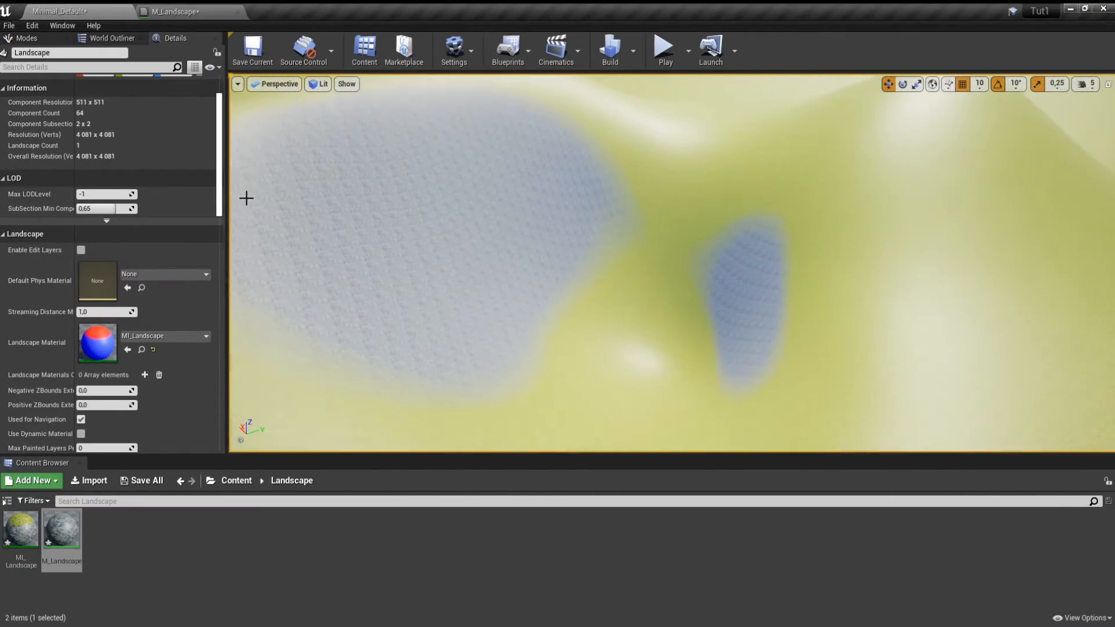
# - Return to the M_Landscape material graph
pyautogui.click(186, 11)
pyautogui.scroll(2, 456, 242)
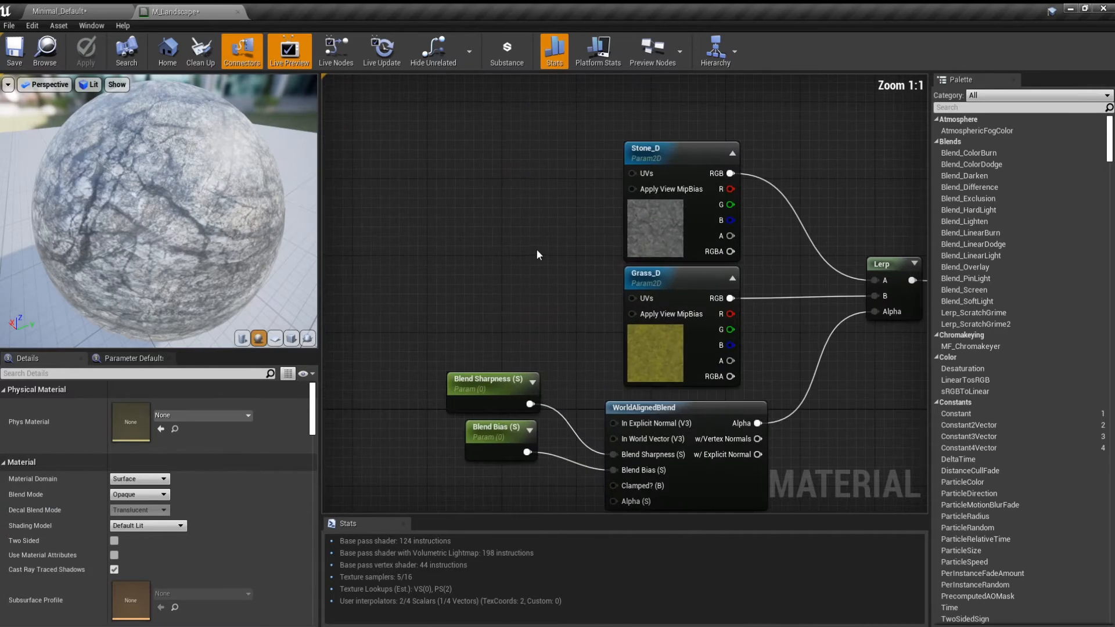
pyautogui.rightClick(453, 240)
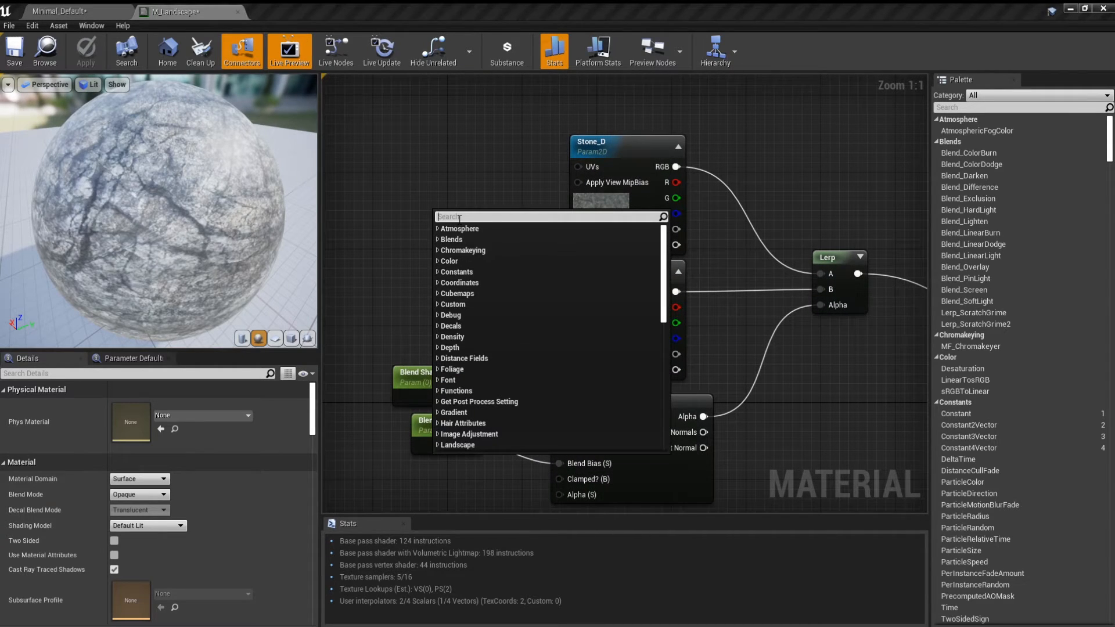
pyautogui.write('coord')
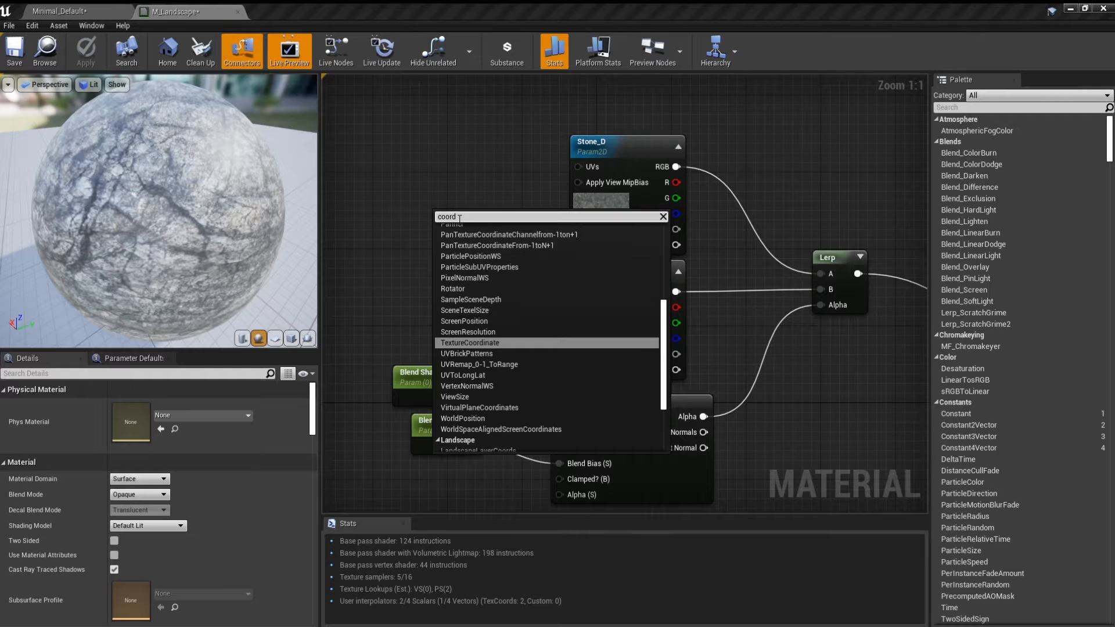
pyautogui.press('Return')
pyautogui.click(488, 204)
pyautogui.moveTo(473, 217); pyautogui.dragTo(432, 277)
pyautogui.press('Delete')
# - Add a Texture Coordinate node in the empty area on the input side of Stone_D and Grass_D
pyautogui.press('u')
pyautogui.click(395, 161)
pyautogui.moveTo(492, 314); pyautogui.dragTo(345, 189)
pyautogui.moveTo(430, 294); pyautogui.dragTo(431, 295)
pyautogui.moveTo(428, 280); pyautogui.dragTo(427, 242)
pyautogui.click(423, 277)
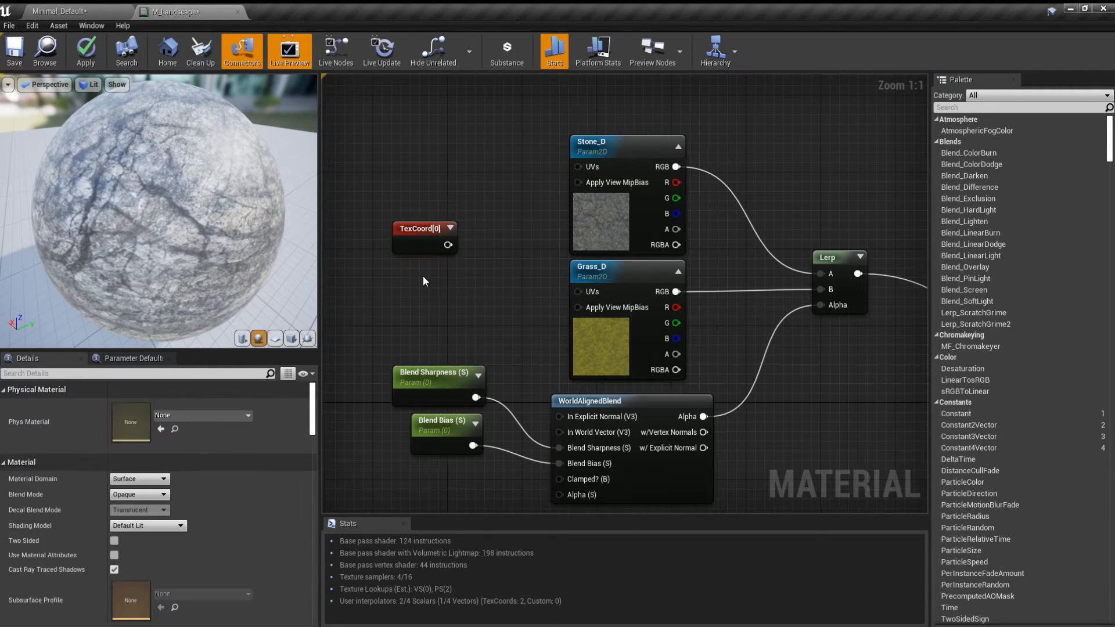
pyautogui.click(417, 244)
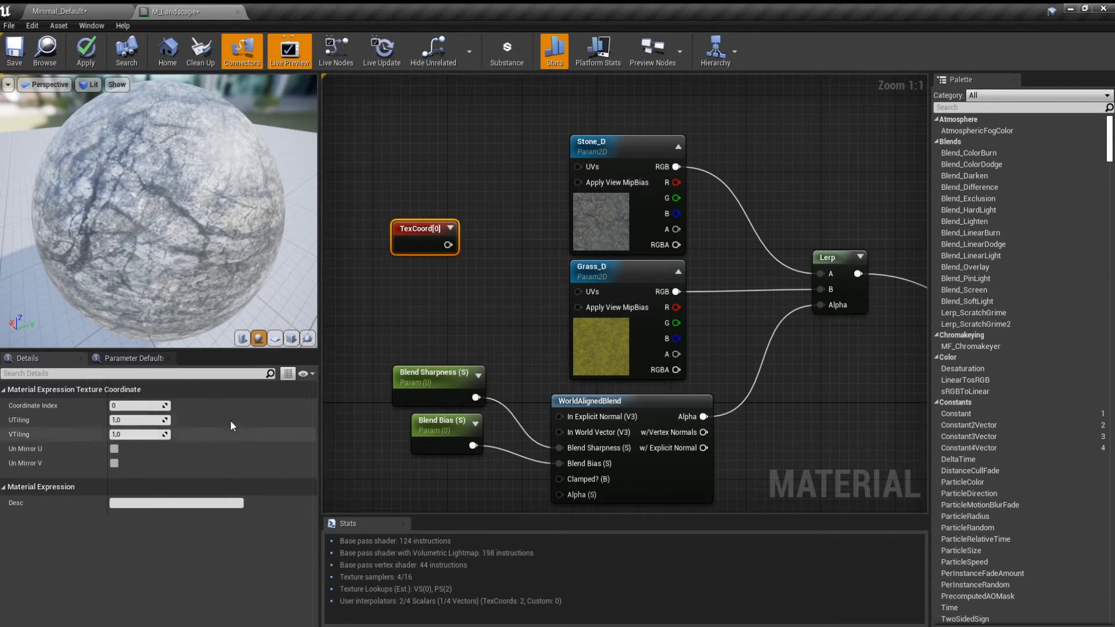
pyautogui.moveTo(427, 229); pyautogui.dragTo(426, 219)
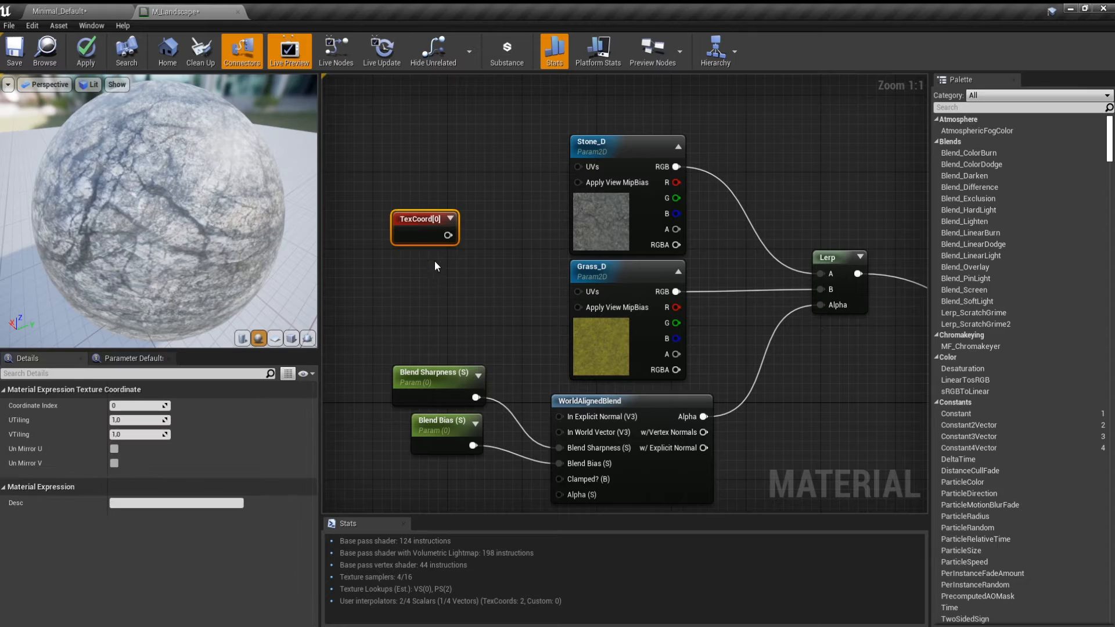
pyautogui.moveTo(258, 237); pyautogui.dragTo(249, 232)
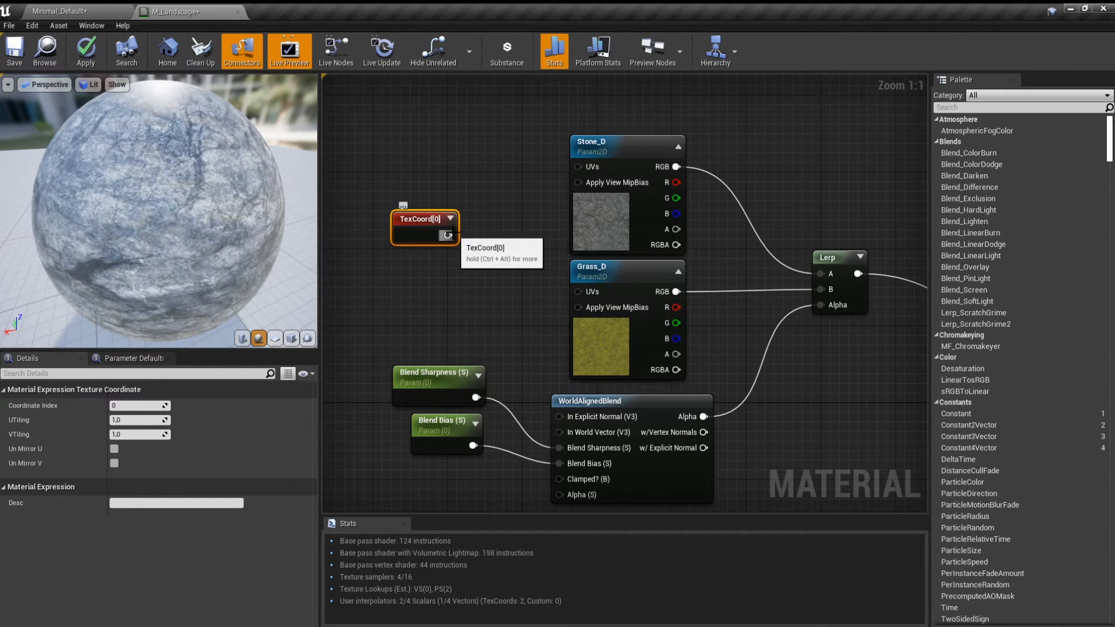
# - Connect the TexCoord output to the UVs inputs of both Stone_D and Grass_D
pyautogui.moveTo(447, 236); pyautogui.dragTo(595, 169)
pyautogui.moveTo(447, 235); pyautogui.dragTo(580, 292)
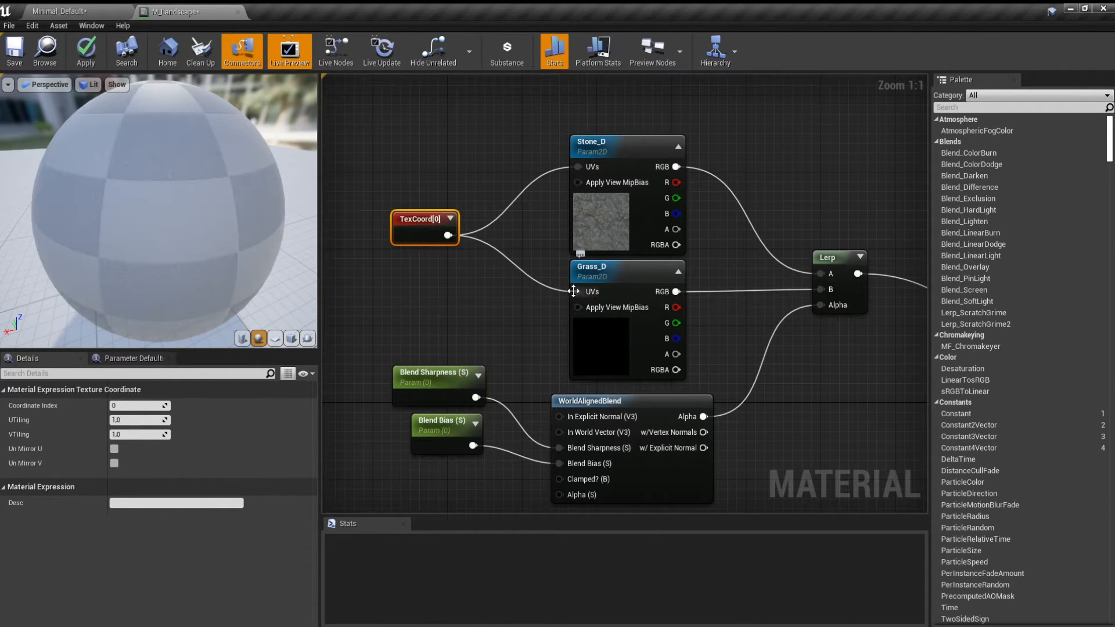
pyautogui.click(475, 293)
pyautogui.moveTo(419, 236); pyautogui.dragTo(419, 245)
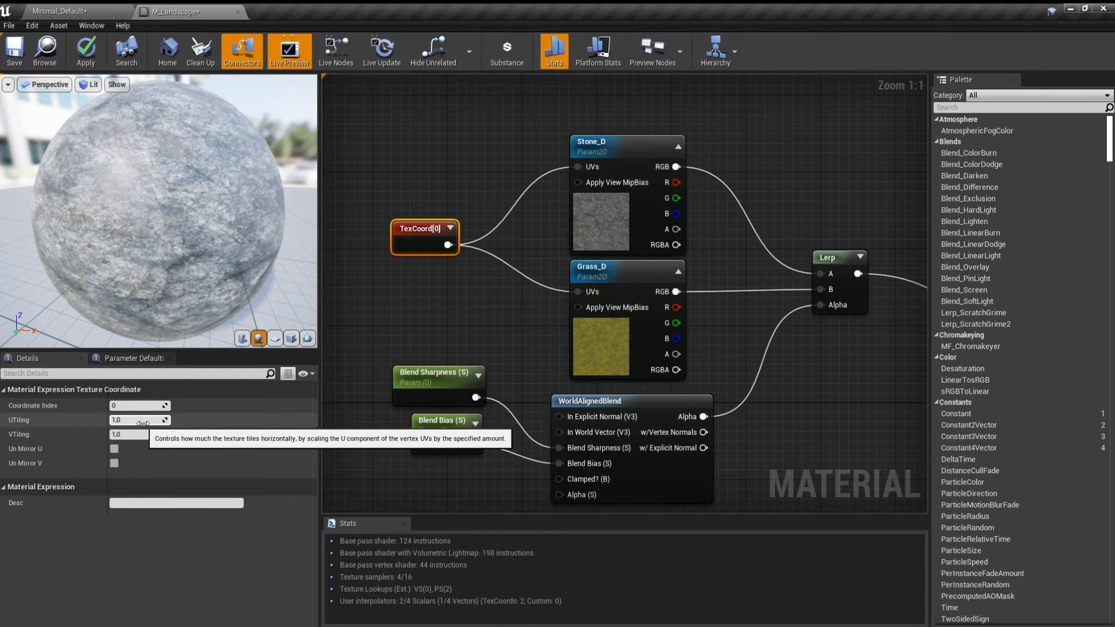
# - Set the TexCoord node's UTiling and VTiling to 0.1 and apply the material
pyautogui.click(121, 418)
pyautogui.write('10')
pyautogui.press('Tab')
pyautogui.write('10')
pyautogui.click(345, 328)
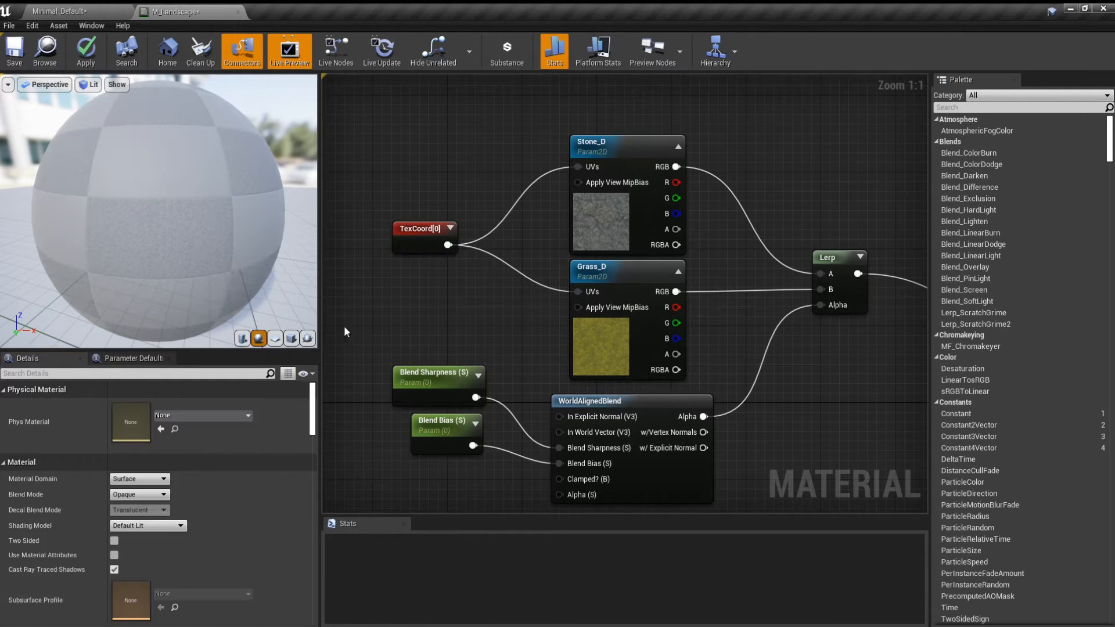
pyautogui.click(86, 51)
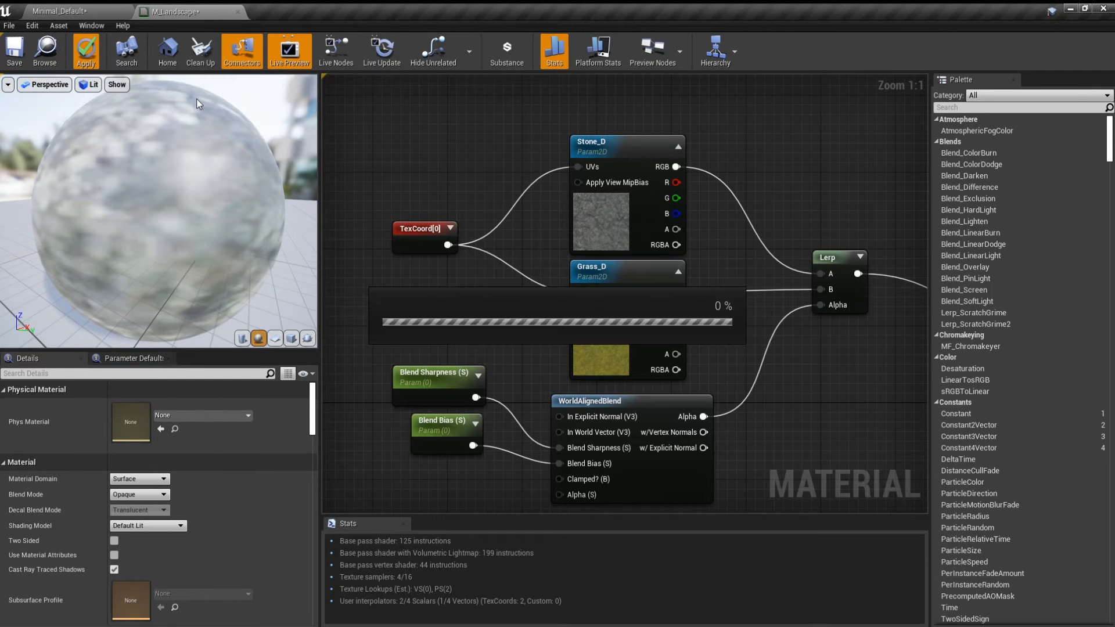
pyautogui.click(425, 239)
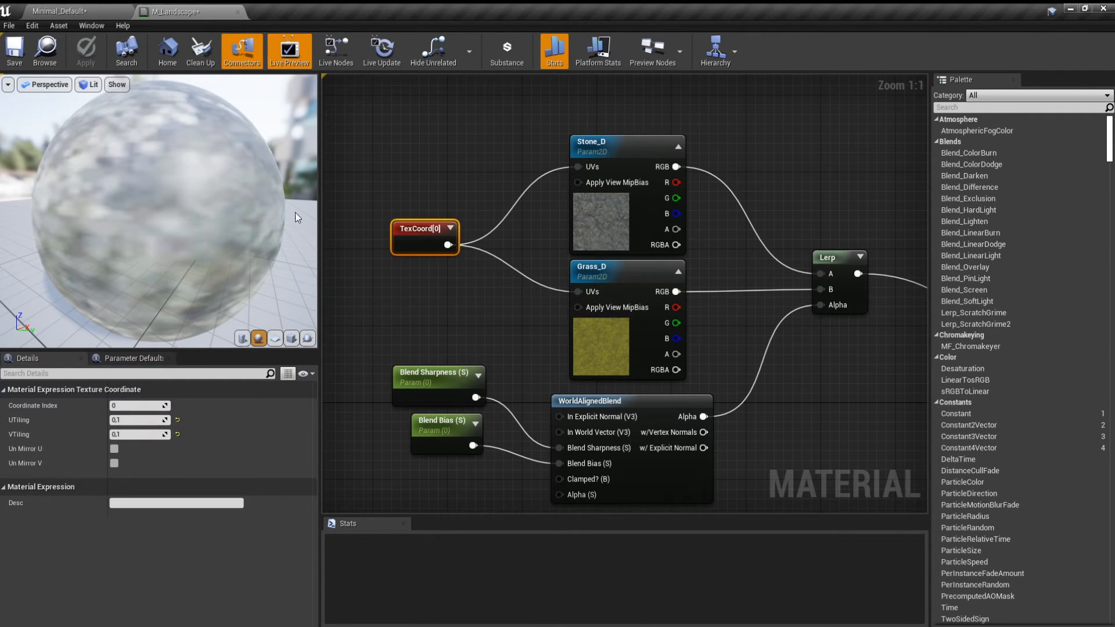
# - Examine the rescaled stone and grass textures on the landscape in the level
pyautogui.click(89, 10)
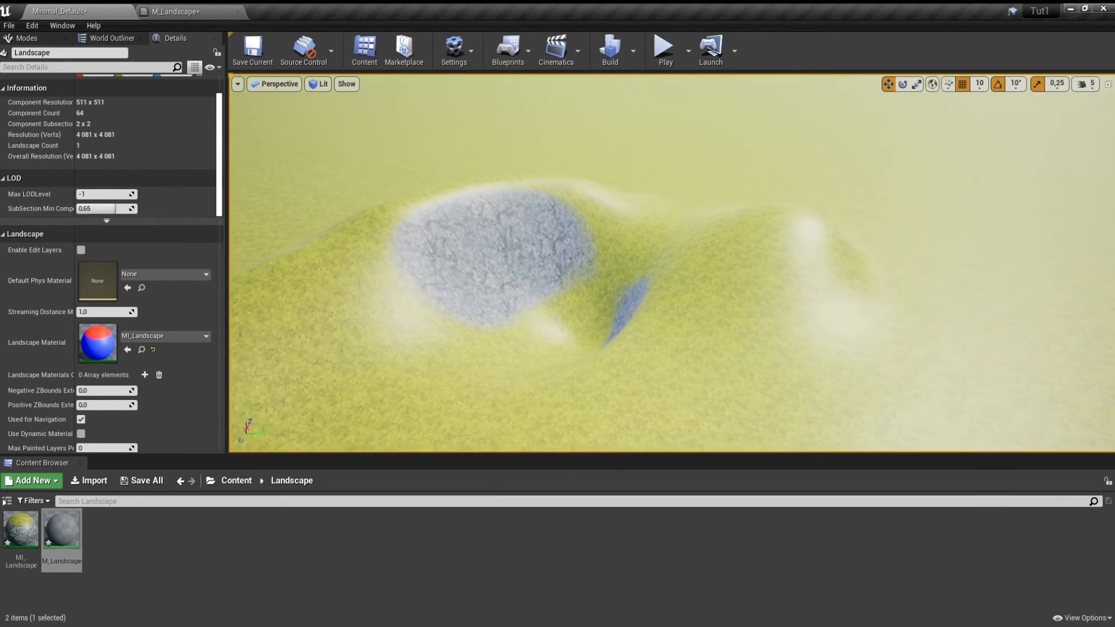
pyautogui.press('w')
pyautogui.moveTo(671, 262); pyautogui.dragTo(604, 265, button='right')
pyautogui.press('s')
pyautogui.press('w')
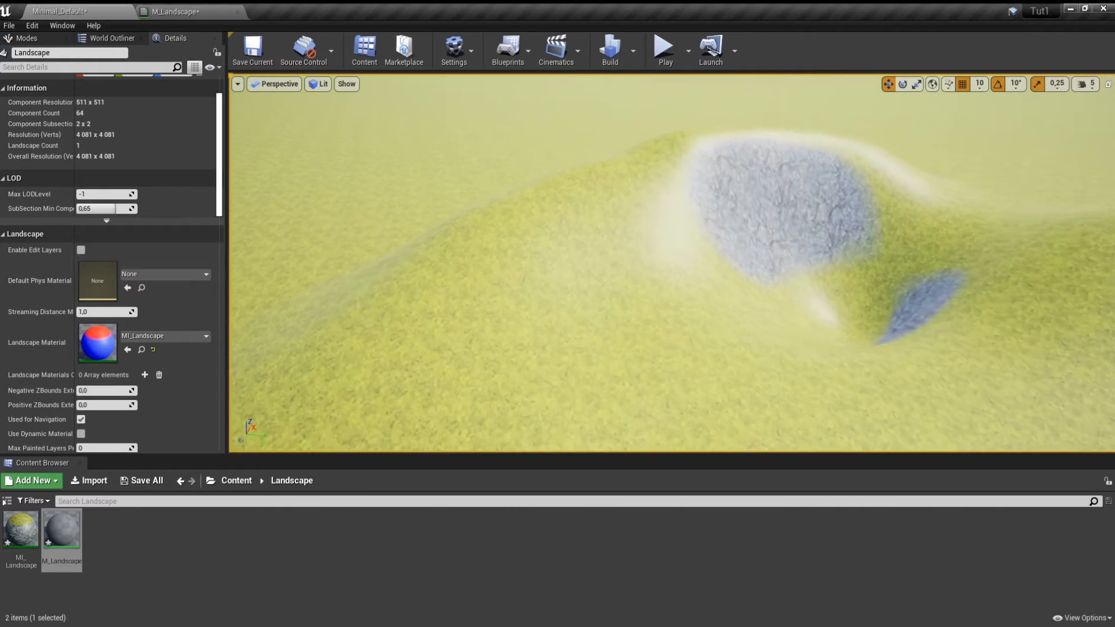
pyautogui.press('a')
pyautogui.moveTo(523, 263); pyautogui.dragTo(572, 241, button='right')
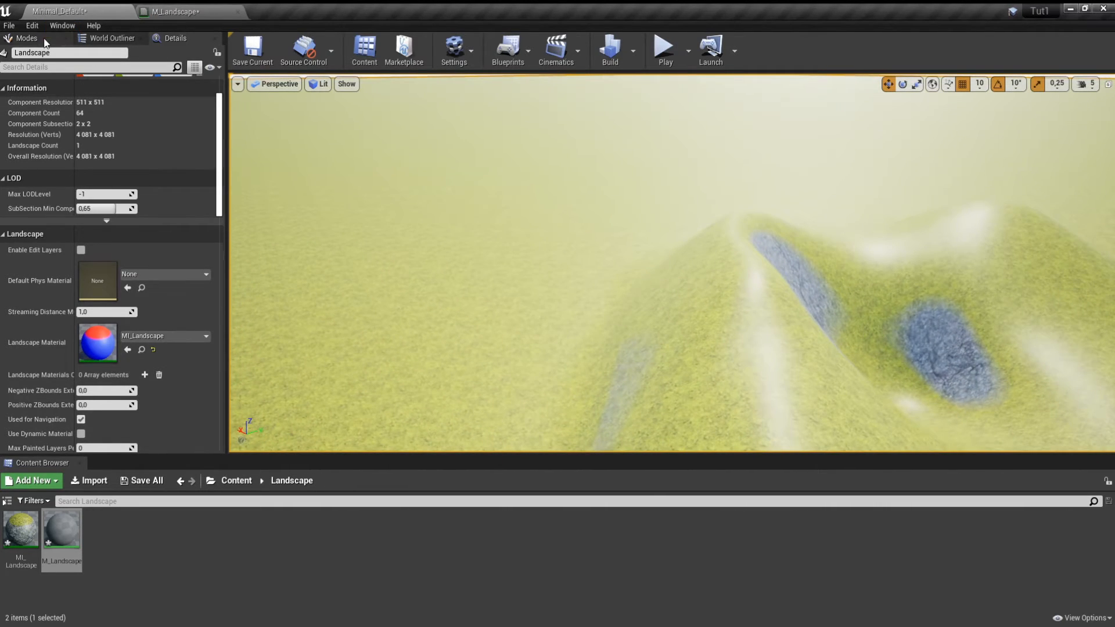
# - Use the landscape Sculpt tool with a 2048 brush to raise steep new mountains on the flat ground beside the existing hills
pyautogui.click(45, 42)
pyautogui.click(79, 61)
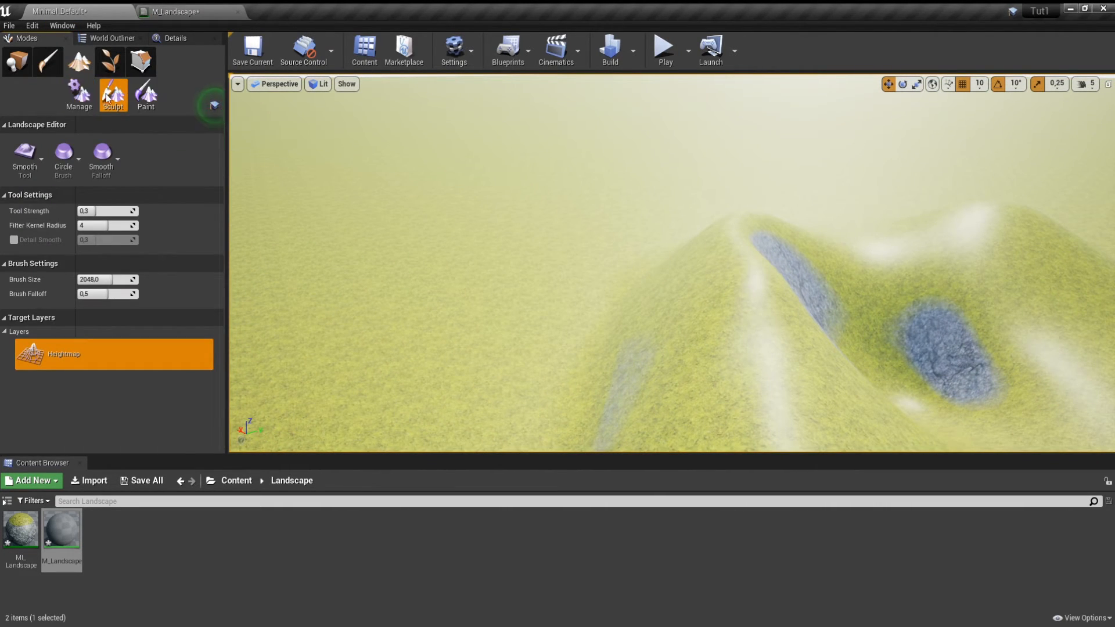
pyautogui.click(41, 153)
pyautogui.click(64, 170)
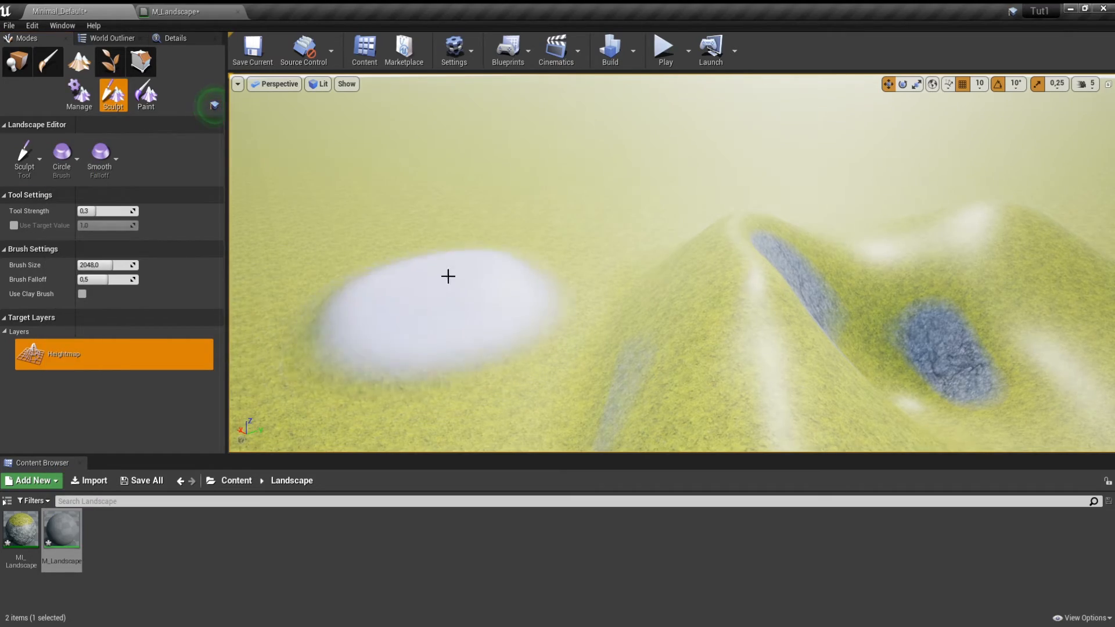
pyautogui.moveTo(448, 276); pyautogui.dragTo(423, 244)
pyautogui.moveTo(424, 244)
pyautogui.mouseDown(button='right')
pyautogui.moveTo(409, 236)
pyautogui.moveTo(447, 247)
pyautogui.moveTo(433, 264)
pyautogui.moveTo(413, 224)
pyautogui.mouseUp(button='right')
pyautogui.press('w')
pyautogui.moveTo(412, 224)
pyautogui.mouseDown()
pyautogui.moveTo(493, 197)
pyautogui.moveTo(346, 153)
pyautogui.moveTo(629, 159)
pyautogui.moveTo(660, 141)
pyautogui.mouseUp()
pyautogui.moveTo(659, 142); pyautogui.dragTo(660, 162, button='right')
pyautogui.press('s')
pyautogui.moveTo(644, 148); pyautogui.dragTo(524, 163)
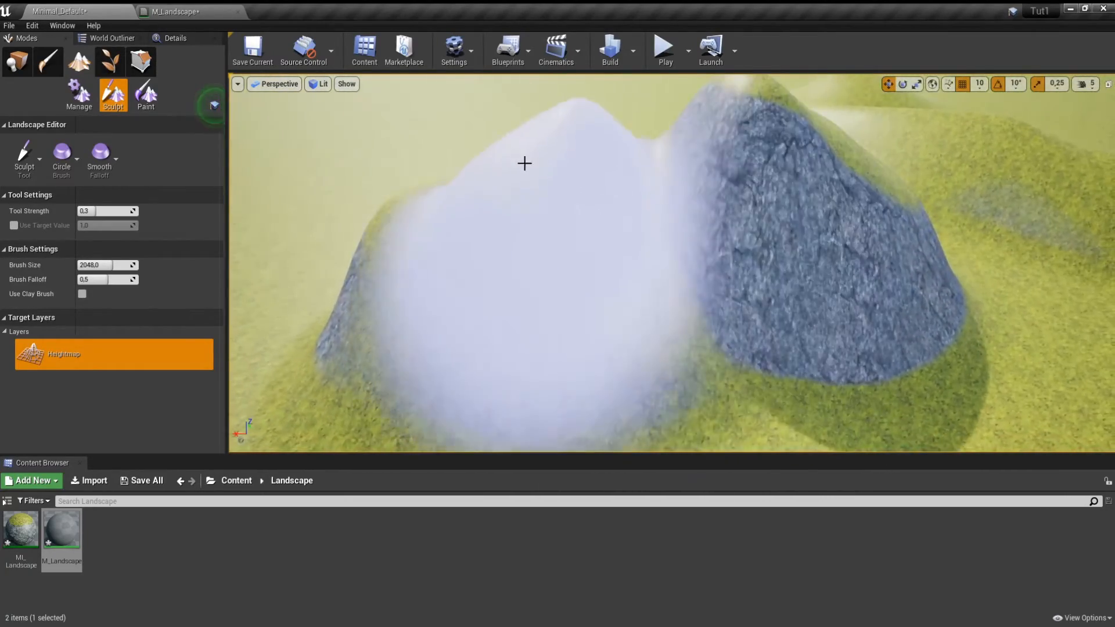
# - Leave landscape sculpting and examine the slope-based stone and grass blend on the hills and mountains, with the Landscape's details shown
pyautogui.moveTo(538, 187)
pyautogui.mouseDown(button='right')
pyautogui.moveTo(551, 200)
pyautogui.moveTo(627, 201)
pyautogui.moveTo(859, 181)
pyautogui.moveTo(813, 151)
pyautogui.moveTo(761, 203)
pyautogui.moveTo(697, 209)
pyautogui.moveTo(493, 186)
pyautogui.mouseUp(button='right')
pyautogui.press('s')
pyautogui.press('w')
pyautogui.press('s')
pyautogui.press('w')
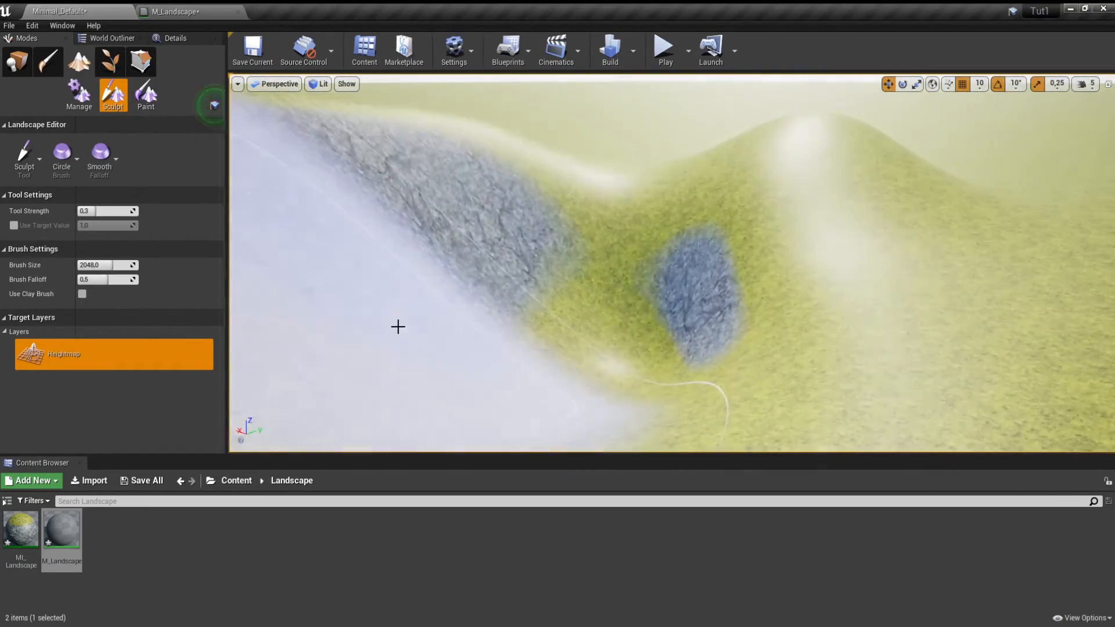
pyautogui.click(28, 66)
pyautogui.moveTo(299, 179); pyautogui.dragTo(482, 134, button='right')
pyautogui.press('s')
pyautogui.press('w')
pyautogui.press('a')
pyautogui.click(168, 37)
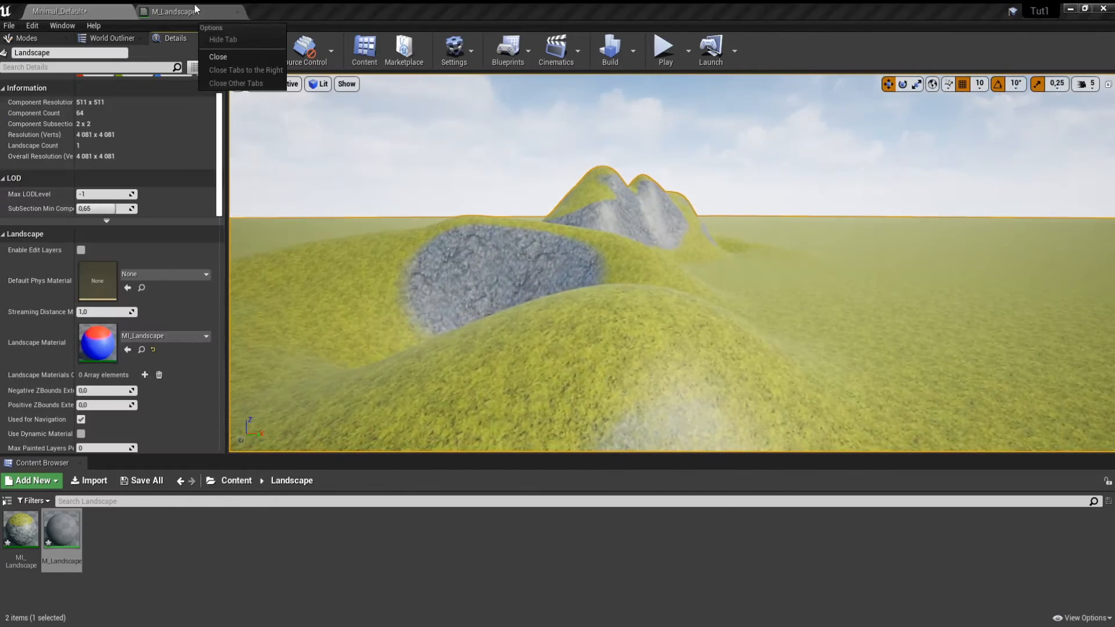
# - Group the texture, blend and Lerp nodes of M_Landscape in a comment titled AutoMaterial and move the group
pyautogui.click(189, 12)
pyautogui.scroll(-3, 471, 199)
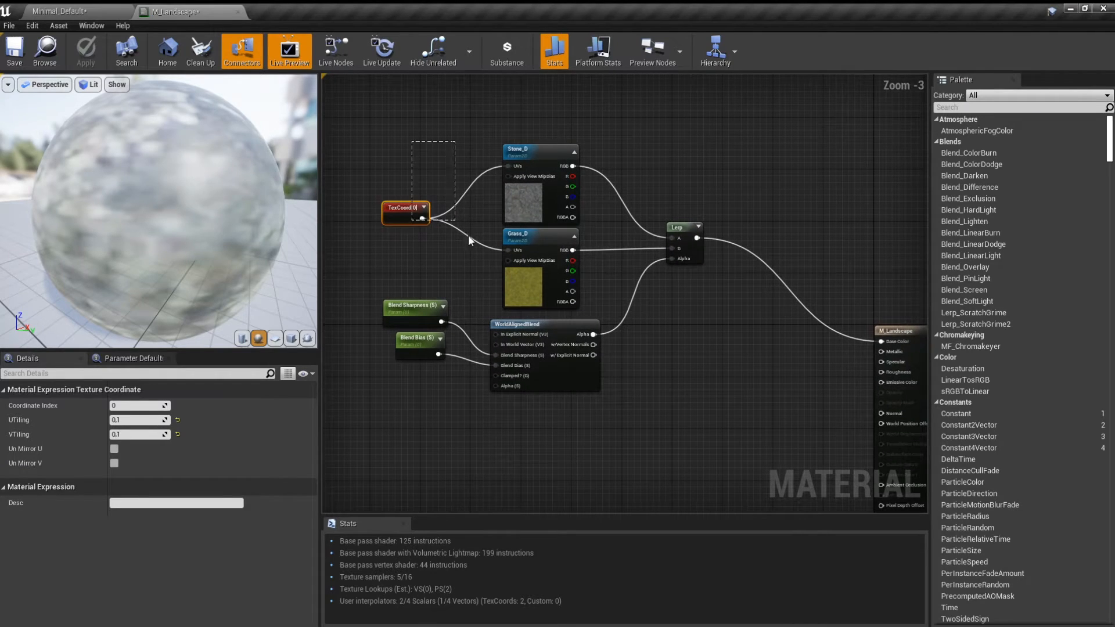
pyautogui.moveTo(469, 239); pyautogui.dragTo(750, 429)
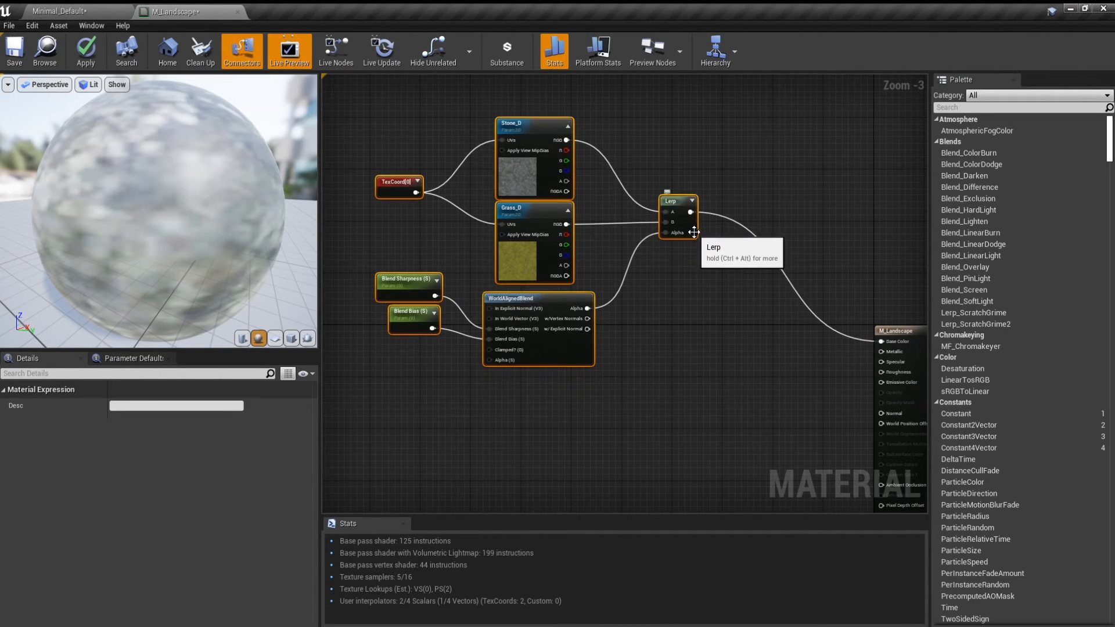
pyautogui.press('c')
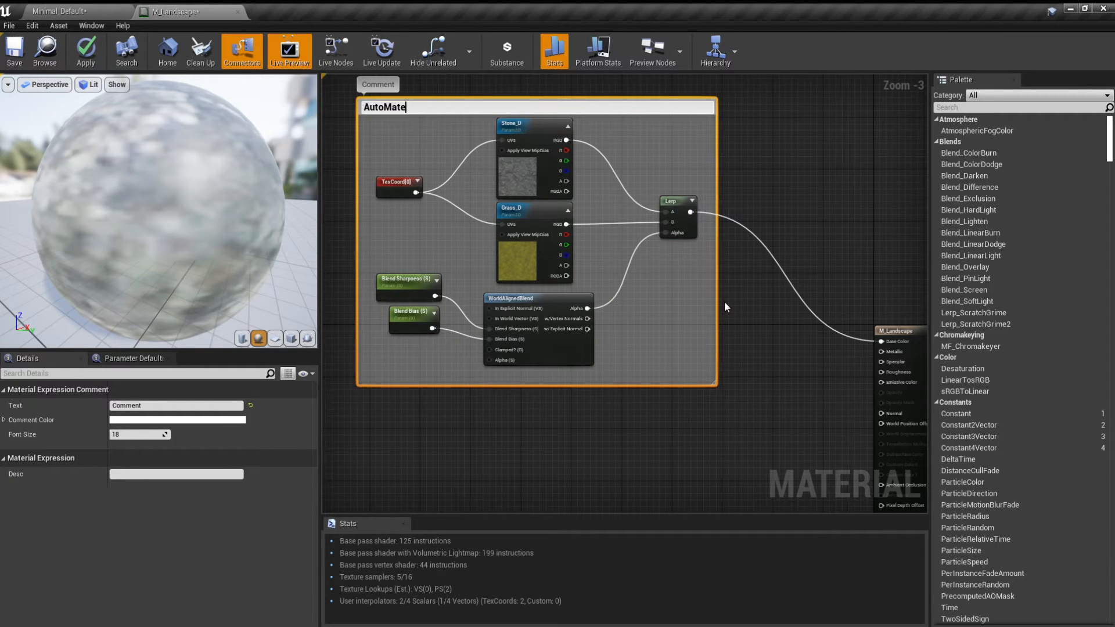
pyautogui.press('Return')
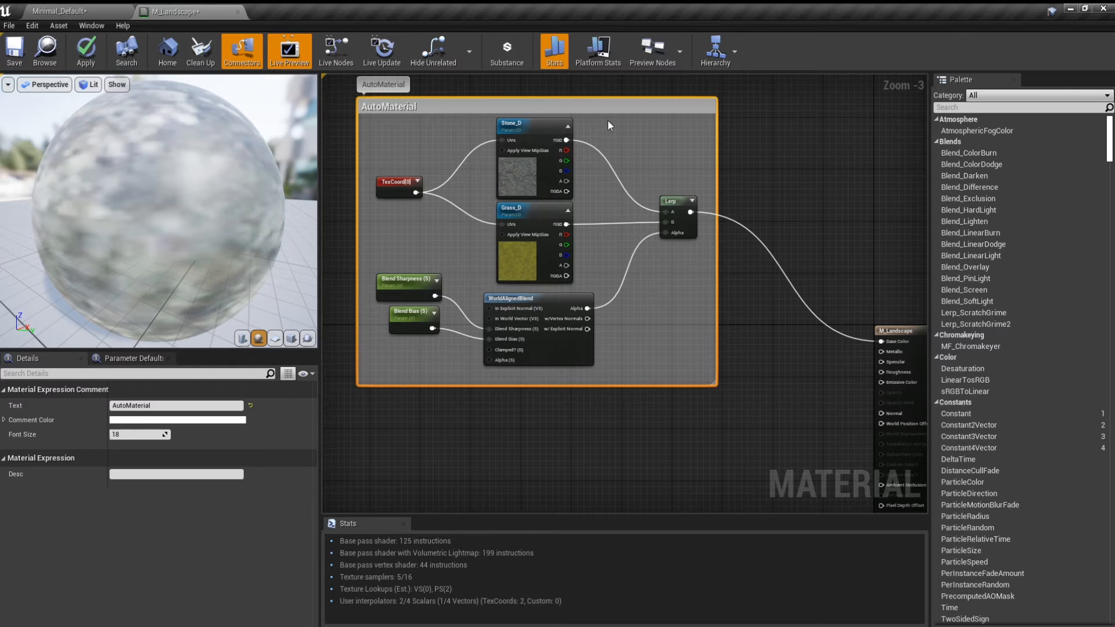
pyautogui.moveTo(598, 108); pyautogui.dragTo(562, 145)
# - Add a Constant node with value 0 beside the M_Landscape result node and connect it to Specular
pyautogui.moveTo(831, 459); pyautogui.dragTo(725, 294, button='right')
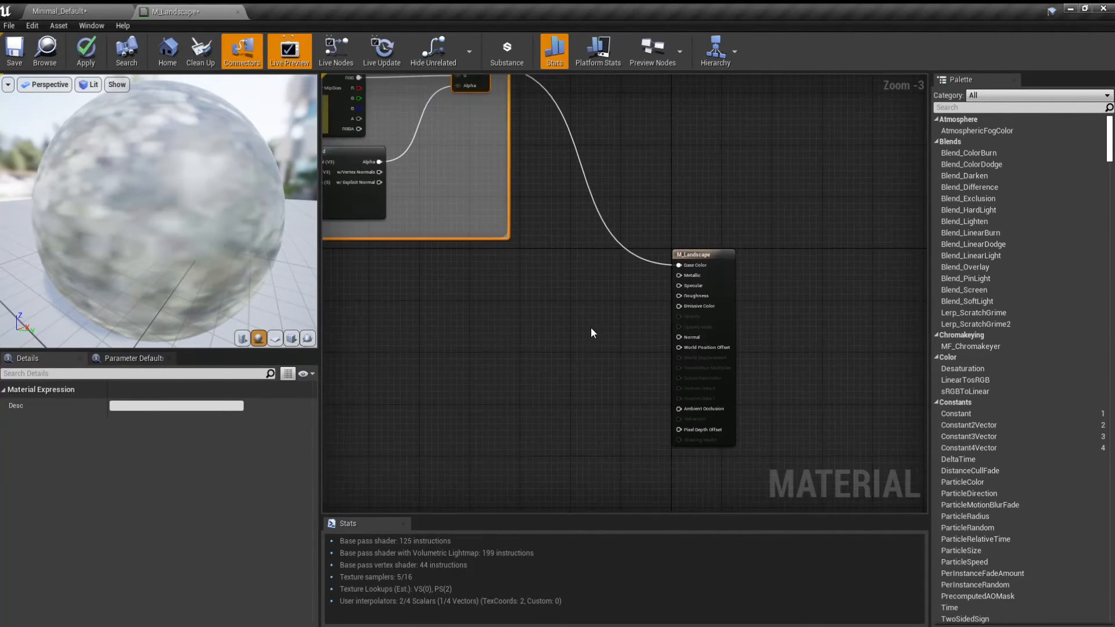
pyautogui.click(591, 328)
pyautogui.scroll(3, 591, 329)
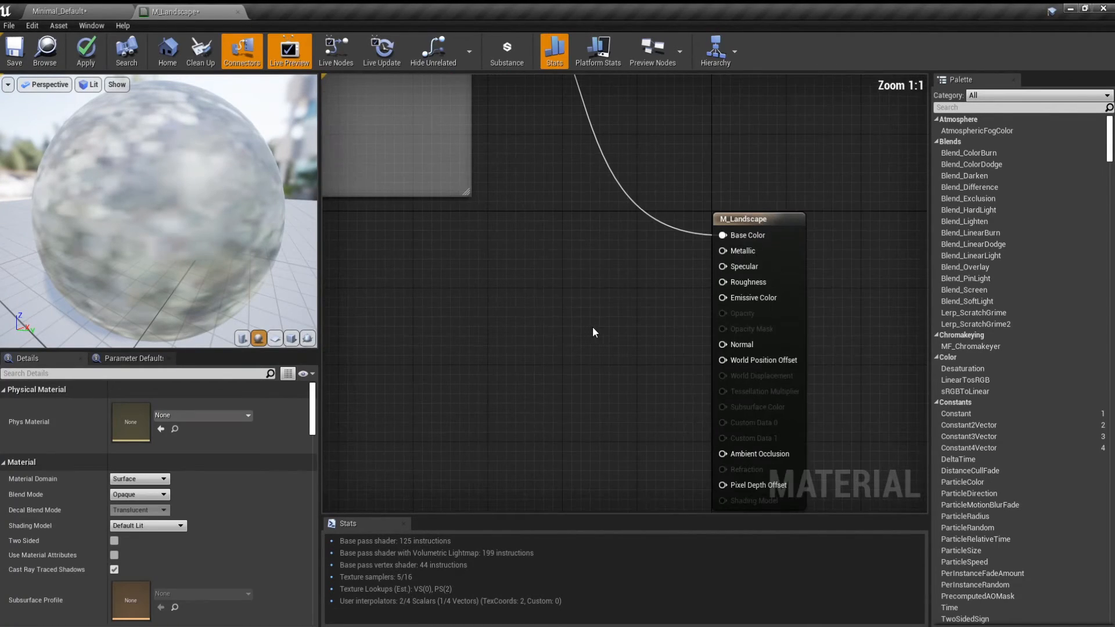
pyautogui.click(505, 311)
pyautogui.moveTo(538, 310); pyautogui.dragTo(504, 416)
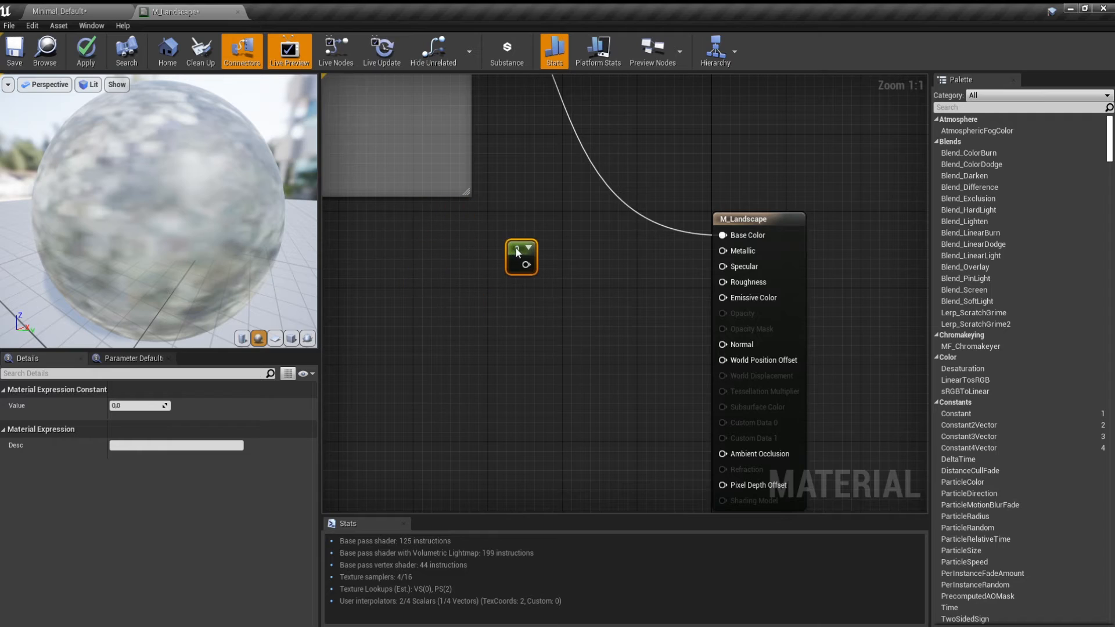
pyautogui.moveTo(516, 251); pyautogui.dragTo(535, 270)
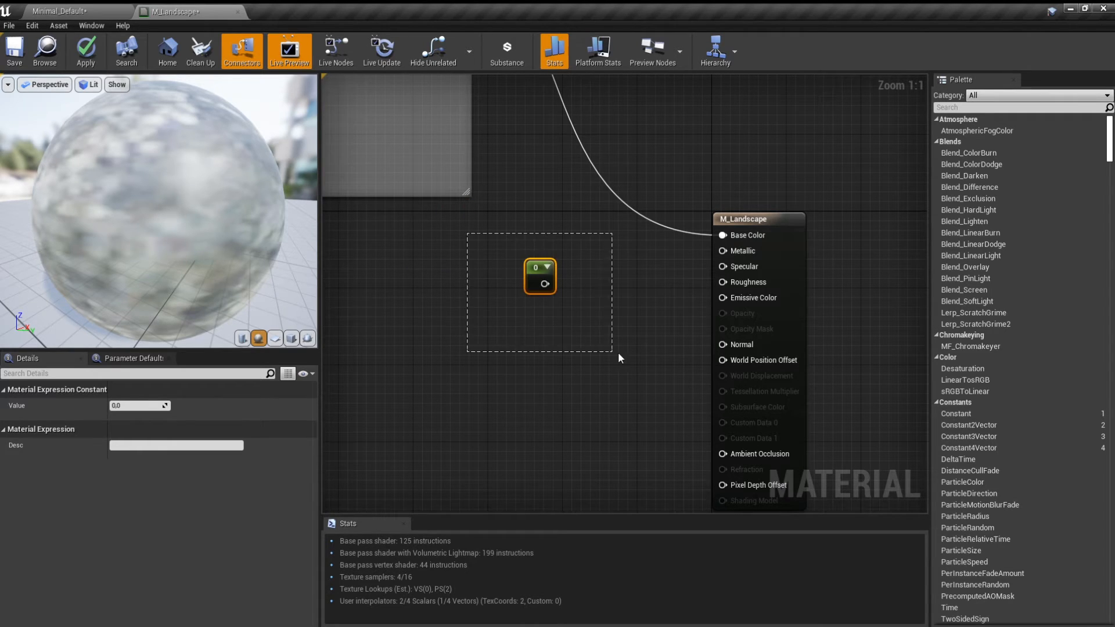
pyautogui.moveTo(527, 275); pyautogui.dragTo(731, 270)
pyautogui.moveTo(512, 321); pyautogui.dragTo(531, 330)
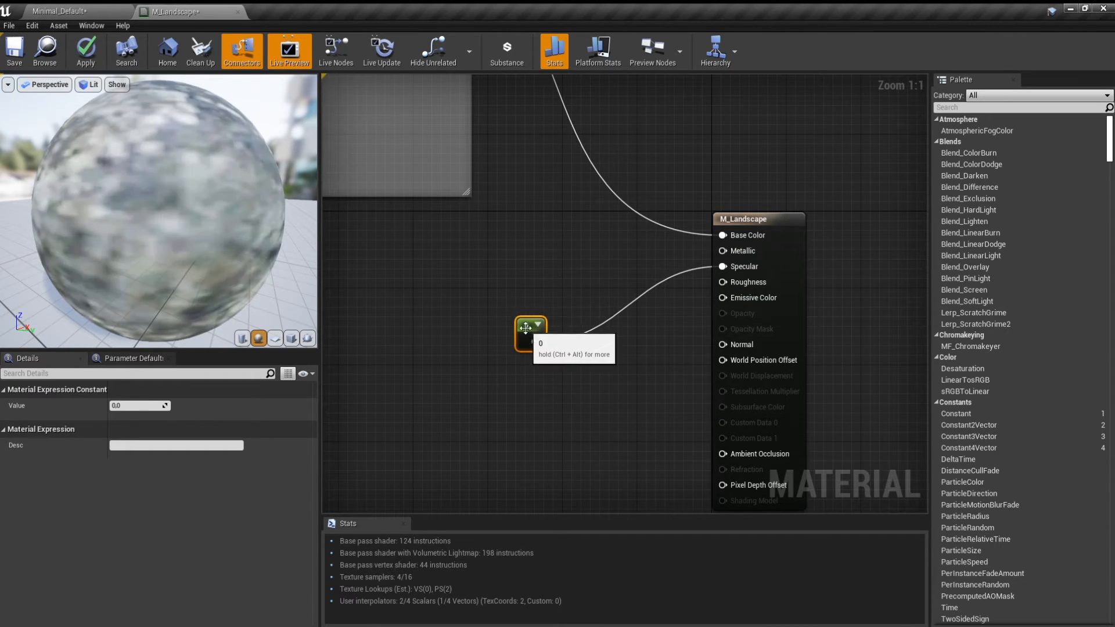
# - Apply the material and examine how the Specular constant affects the landscape in the level
pyautogui.moveTo(174, 186); pyautogui.dragTo(290, 200)
pyautogui.click(86, 57)
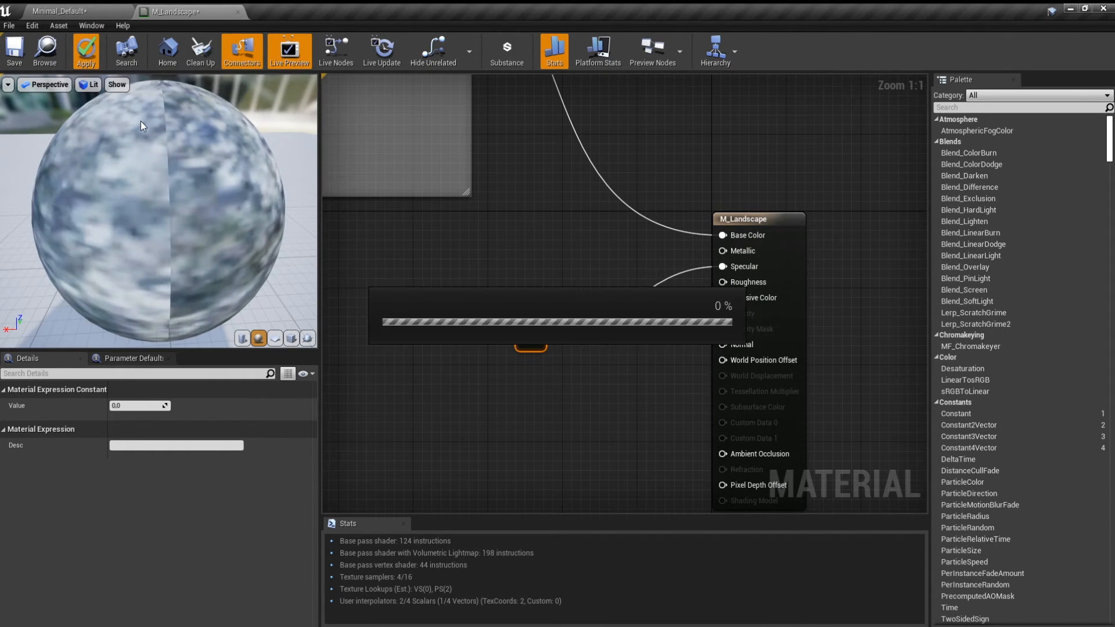
pyautogui.click(89, 9)
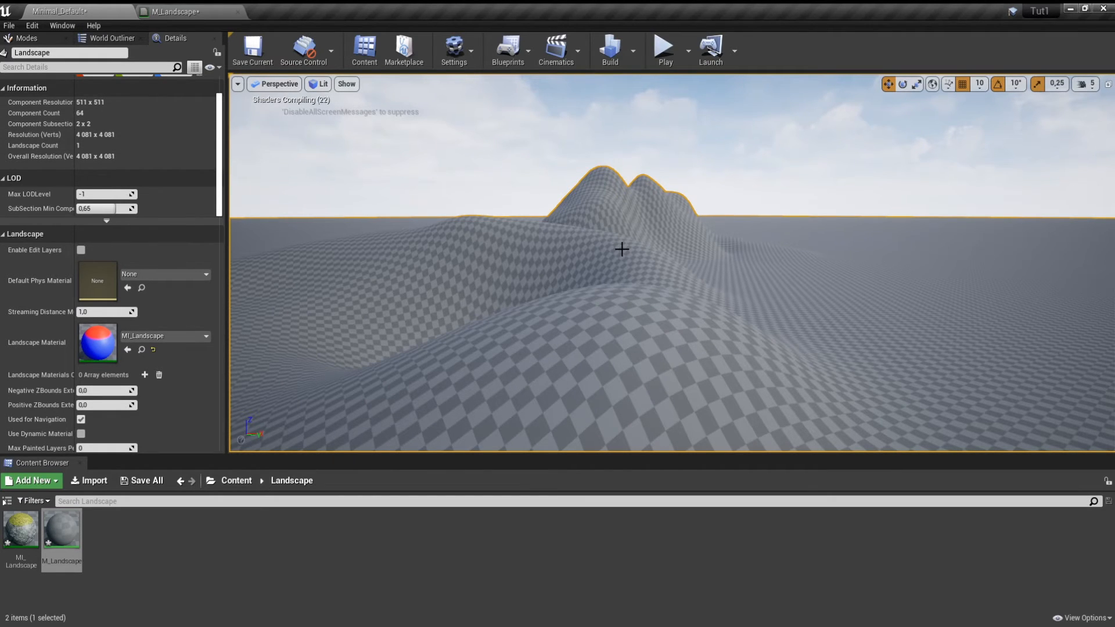
pyautogui.moveTo(619, 252); pyautogui.dragTo(617, 340, button='right')
pyautogui.press('w')
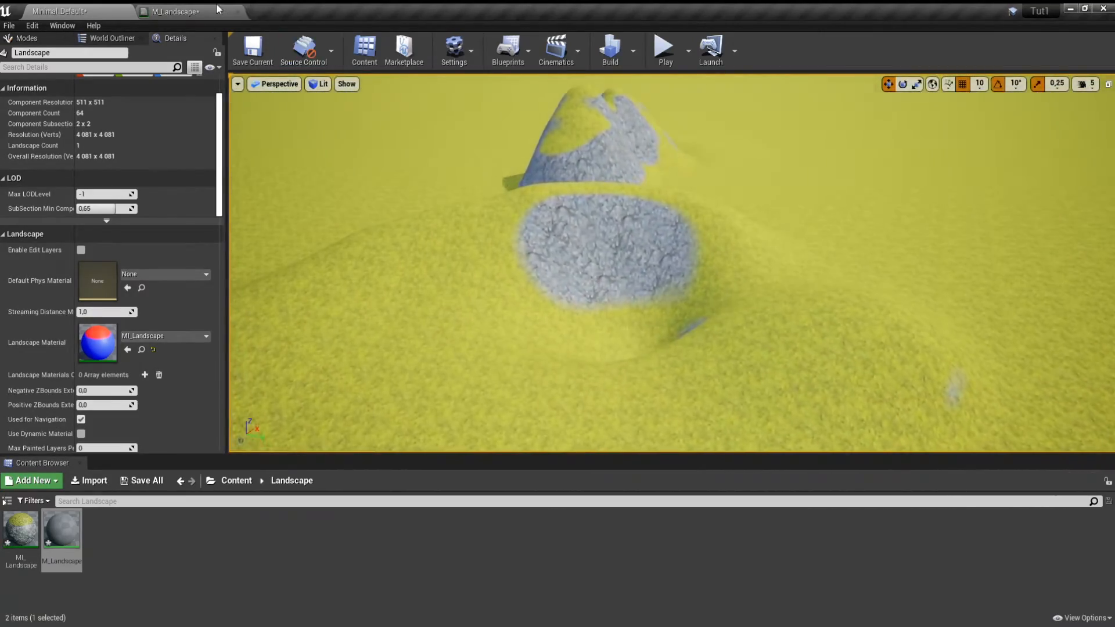
# - Set the Specular constant to 0.2 after trying 0.5, apply the material and view the landscape
pyautogui.click(218, 9)
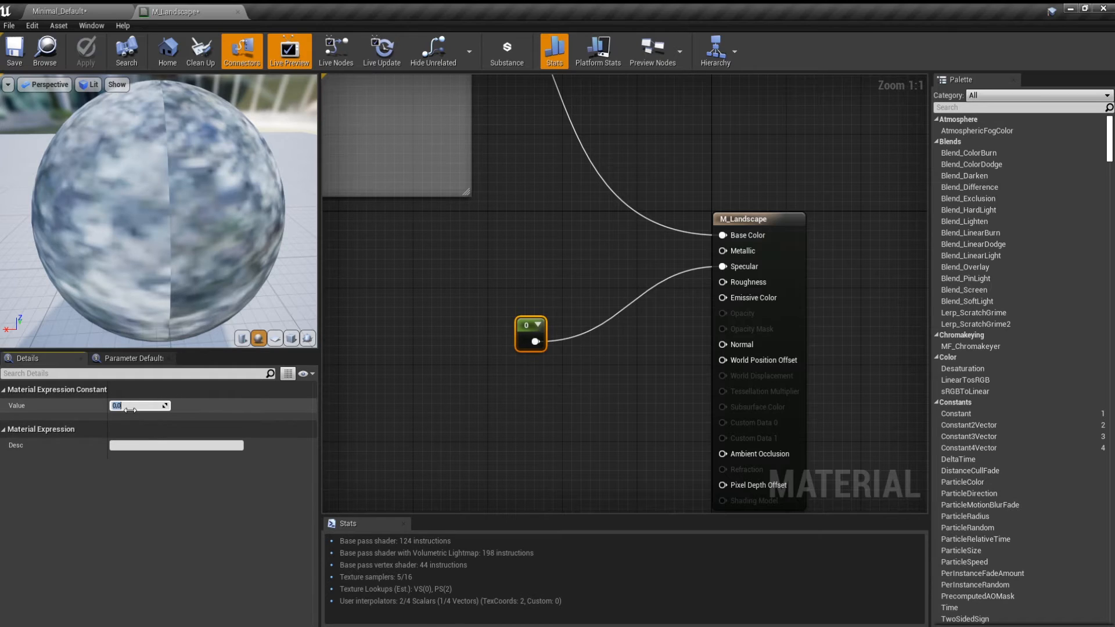
pyautogui.click(393, 406)
pyautogui.click(526, 333)
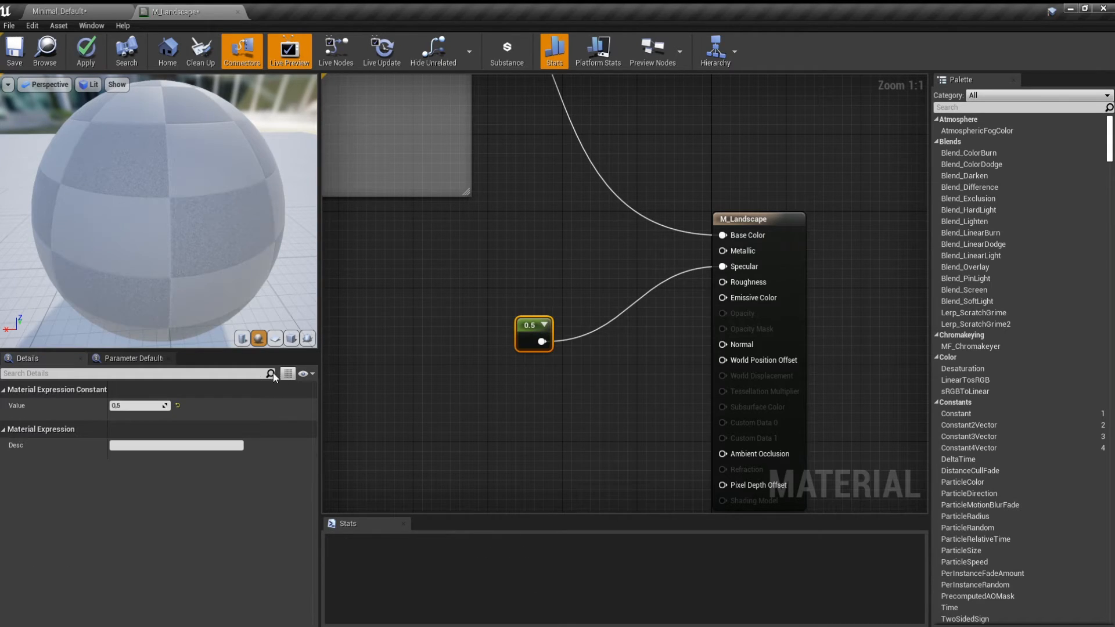
pyautogui.click(140, 405)
pyautogui.write('.2')
pyautogui.click(413, 405)
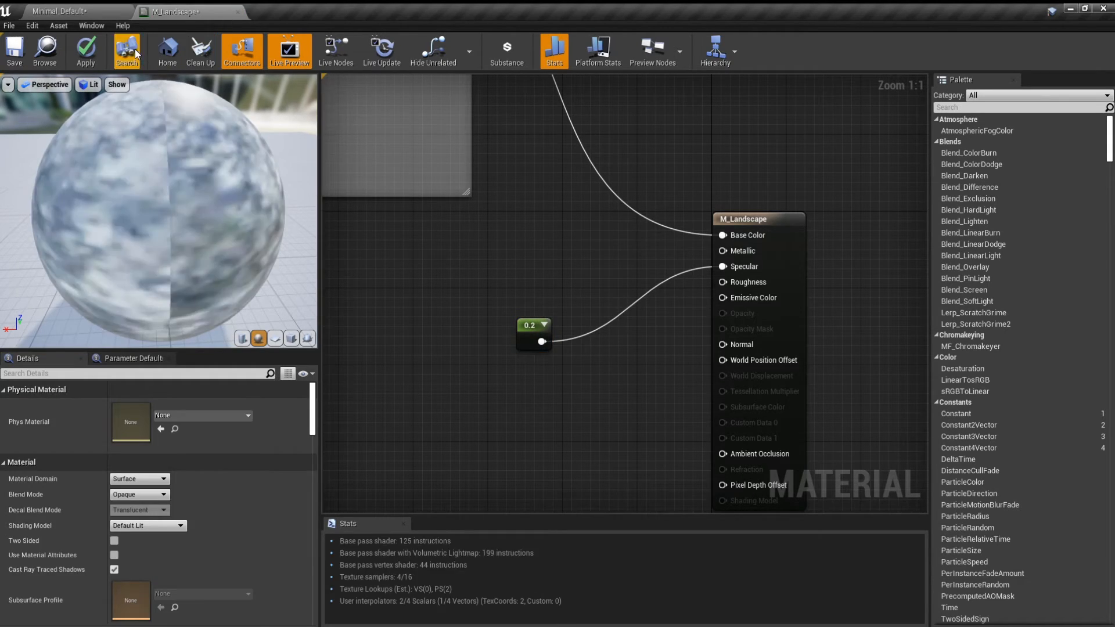
pyautogui.click(95, 50)
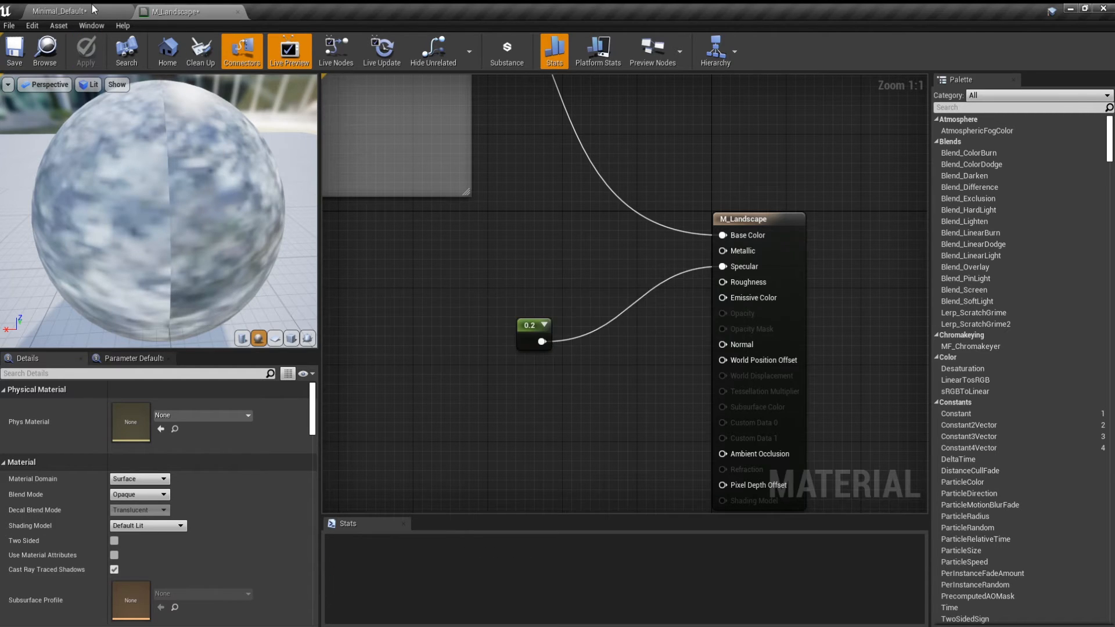
pyautogui.click(92, 3)
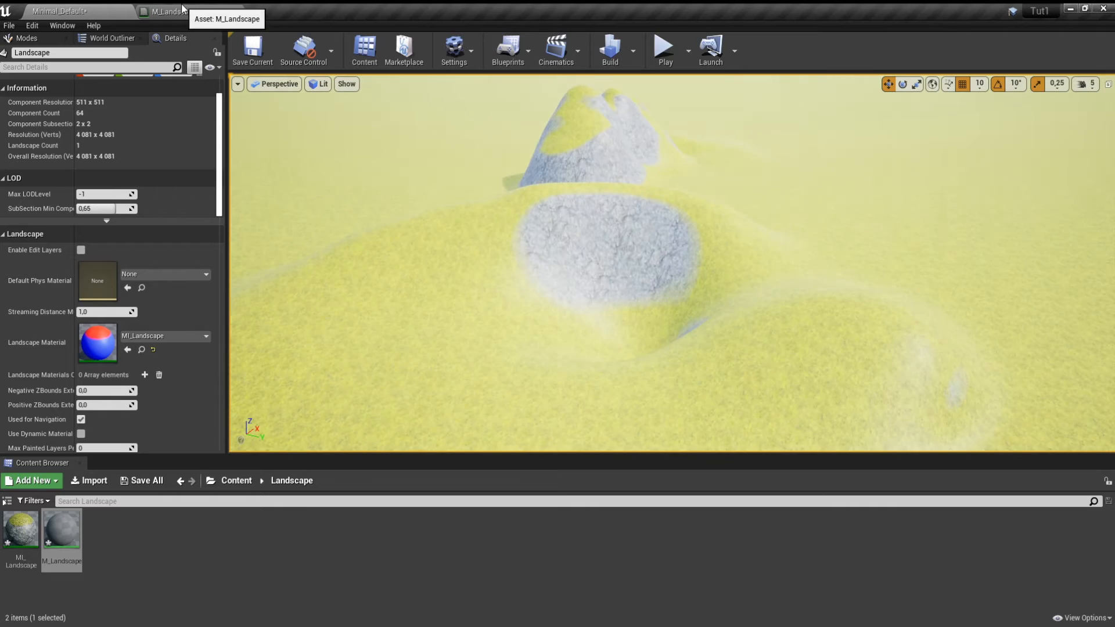
# - Duplicate the Specular constant, set the copy to 0.1 and connect it to the Roughness input
pyautogui.click(182, 9)
pyautogui.click(530, 328)
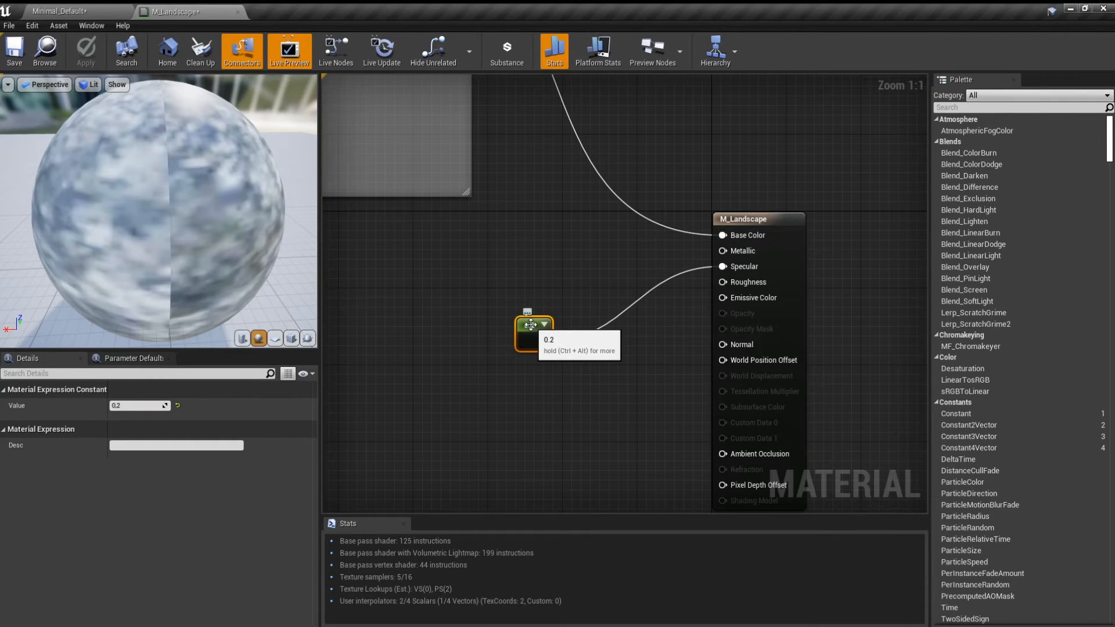
pyautogui.hotkey('ctrl', 'w')
pyautogui.moveTo(544, 366); pyautogui.dragTo(524, 289)
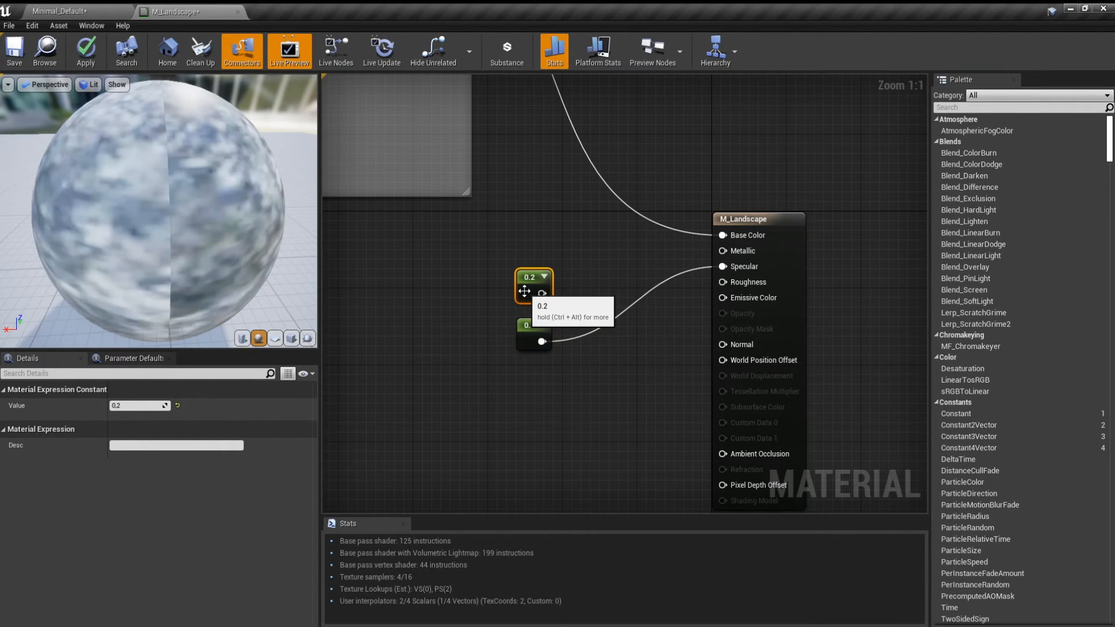
pyautogui.click(139, 405)
pyautogui.write('0.1')
pyautogui.press('Return')
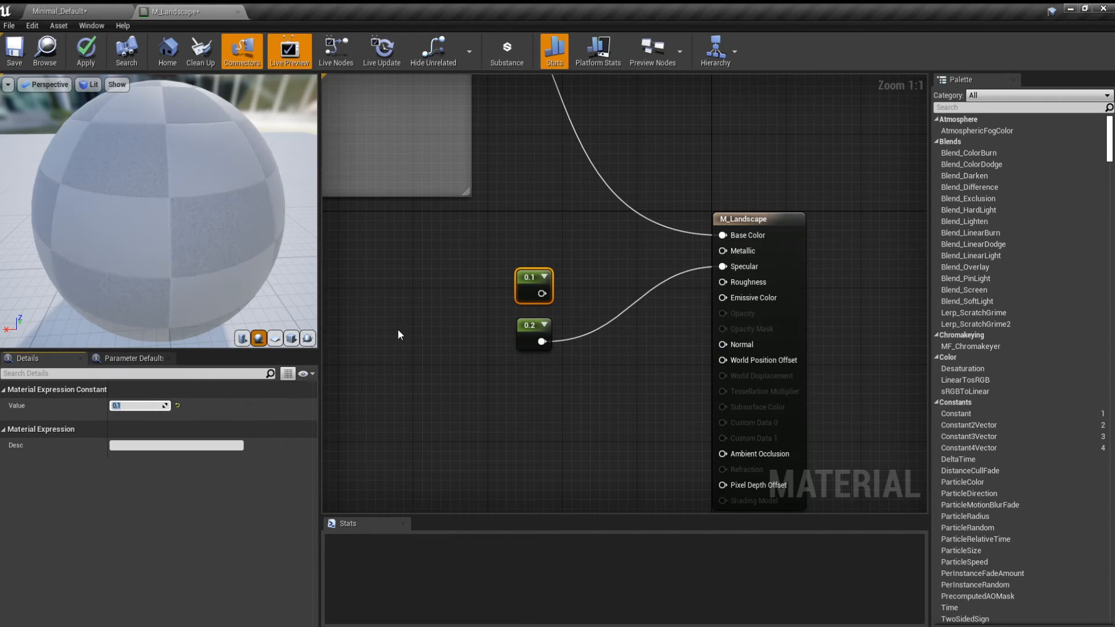
pyautogui.moveTo(540, 294); pyautogui.dragTo(723, 282)
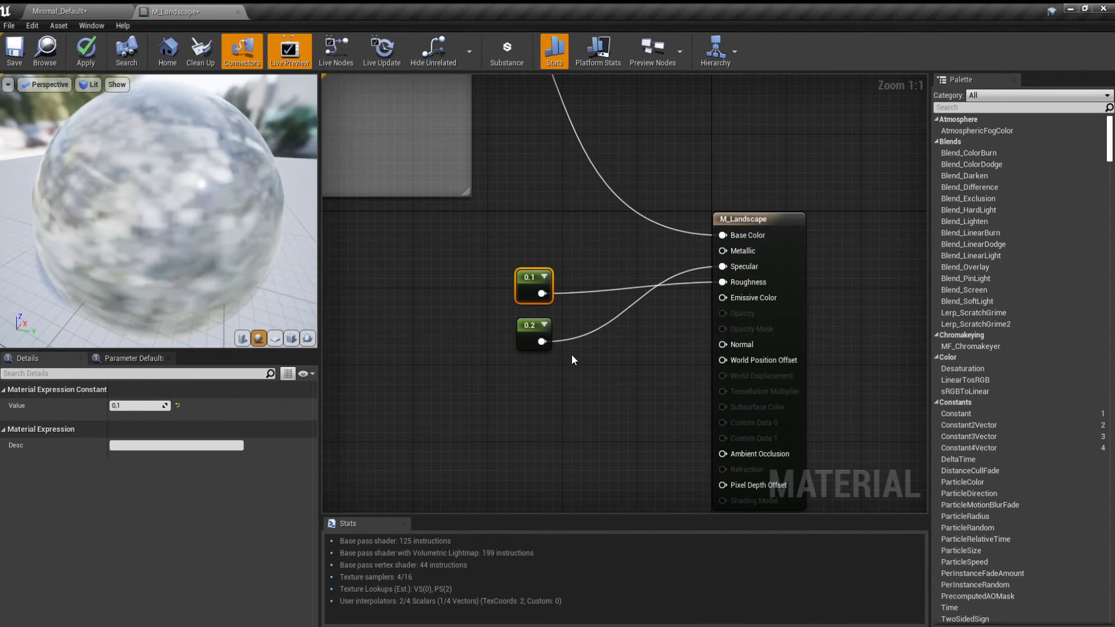
# - Try values of 5 and 2 for the Roughness constant and compare the look on the preview sphere
pyautogui.click(135, 405)
pyautogui.write('5')
pyautogui.click(532, 430)
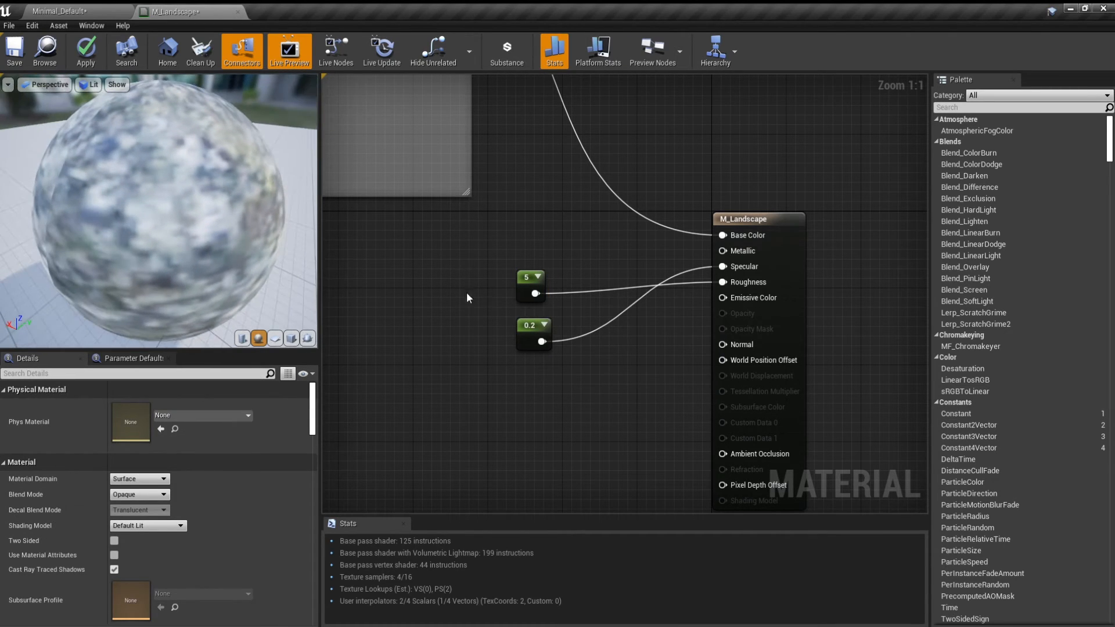
pyautogui.click(532, 283)
pyautogui.moveTo(159, 406); pyautogui.dragTo(145, 406)
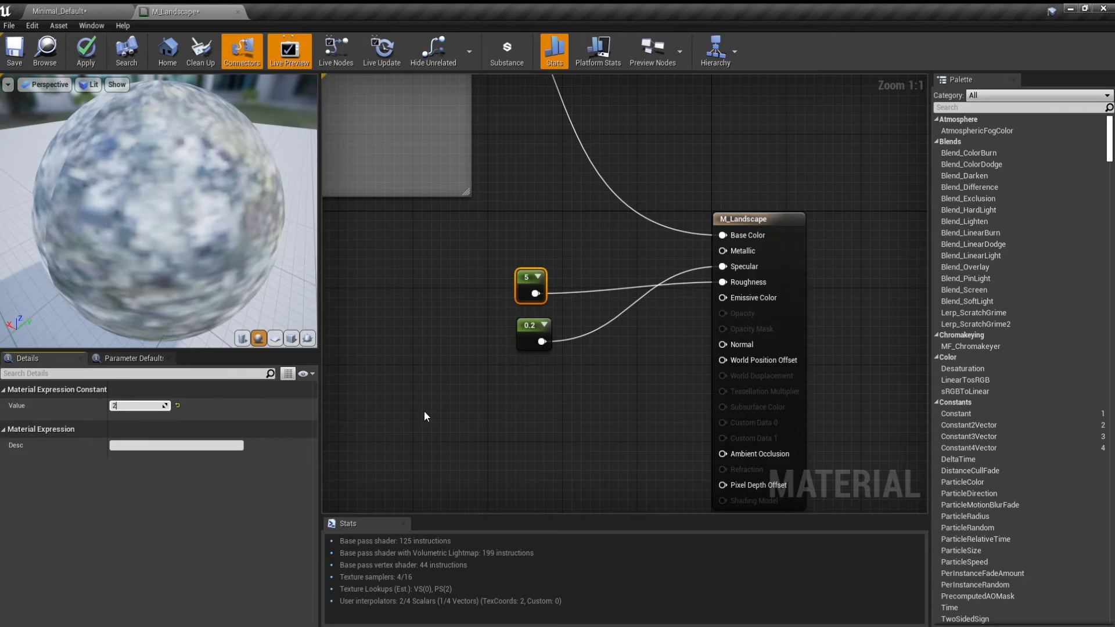
pyautogui.click(423, 410)
pyautogui.moveTo(198, 251); pyautogui.dragTo(128, 169)
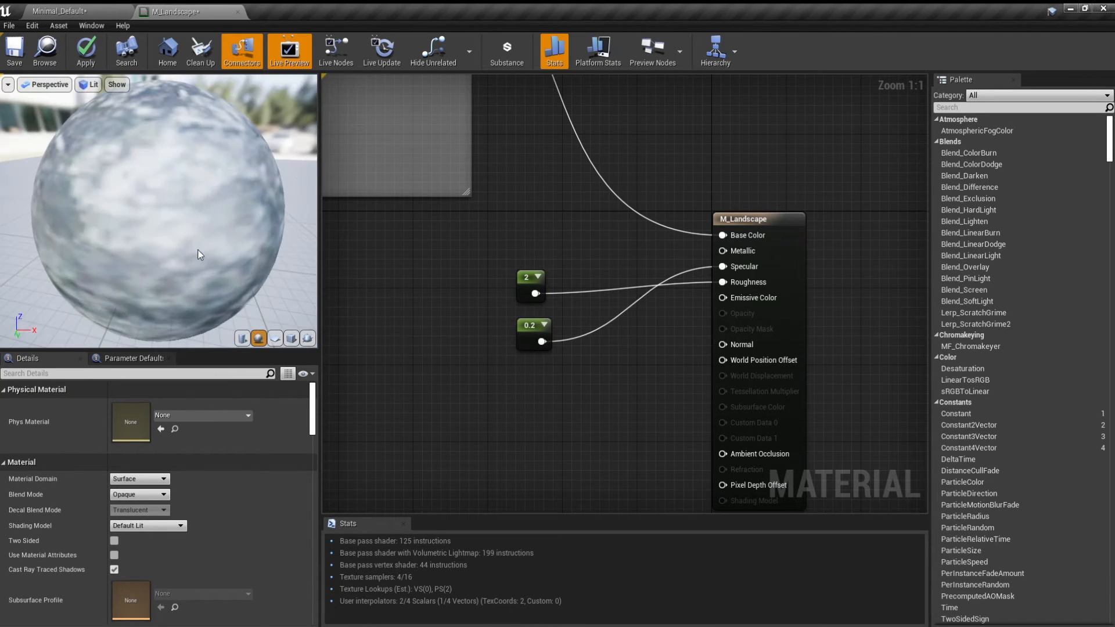
# - Set the Roughness constant to 1, apply the material and examine the stone and grass up close on the landscape
pyautogui.click(524, 284)
pyautogui.click(151, 407)
pyautogui.write('1')
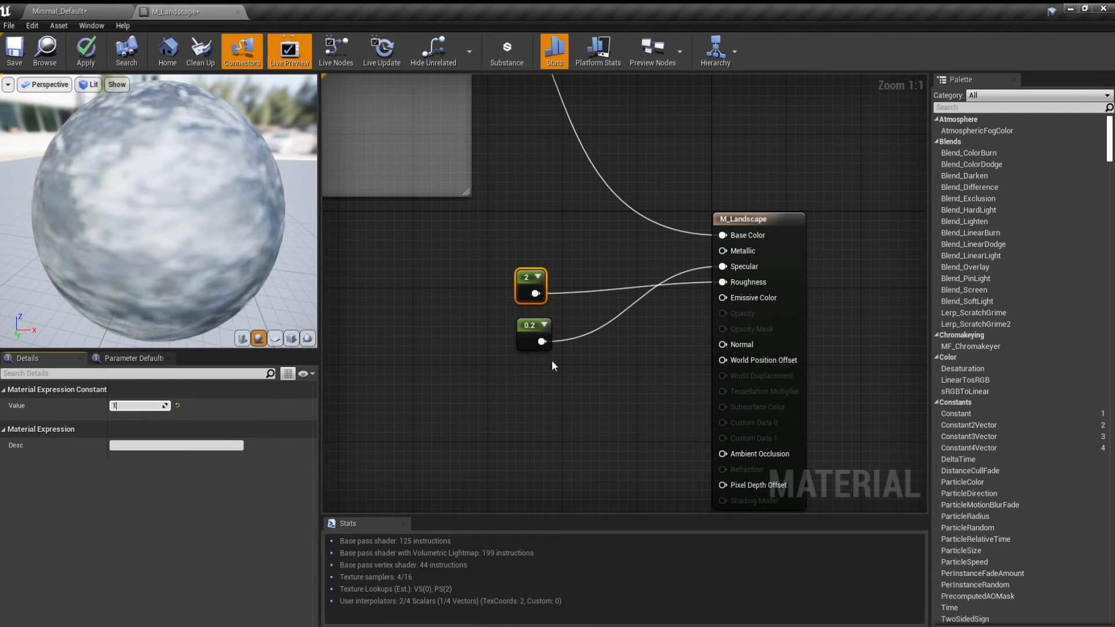
pyautogui.click(563, 362)
pyautogui.moveTo(201, 233); pyautogui.dragTo(145, 212)
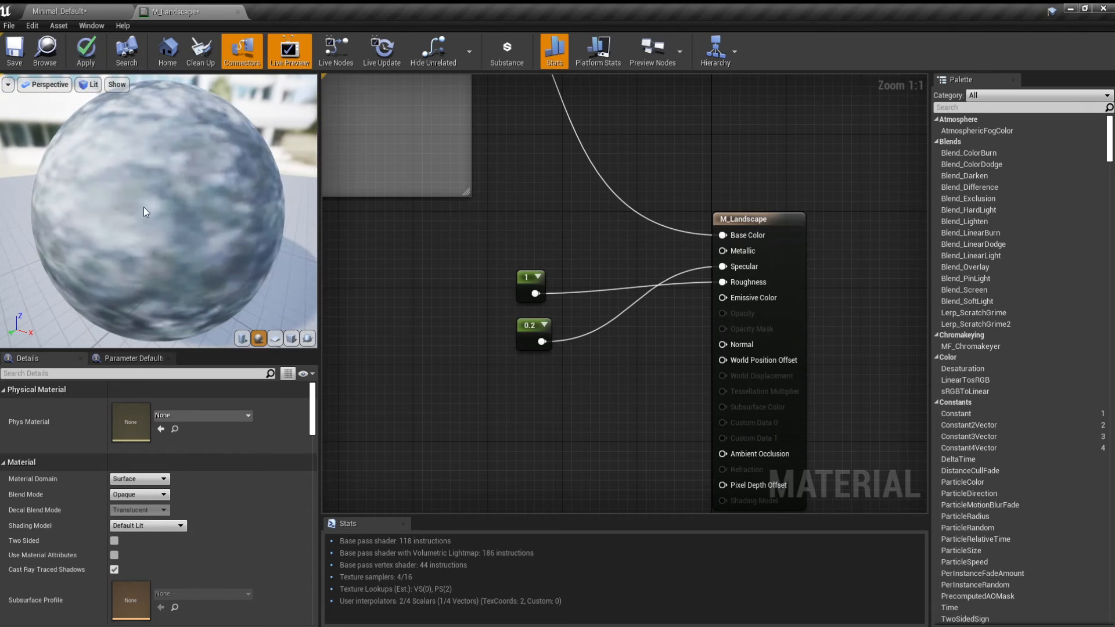
pyautogui.click(88, 56)
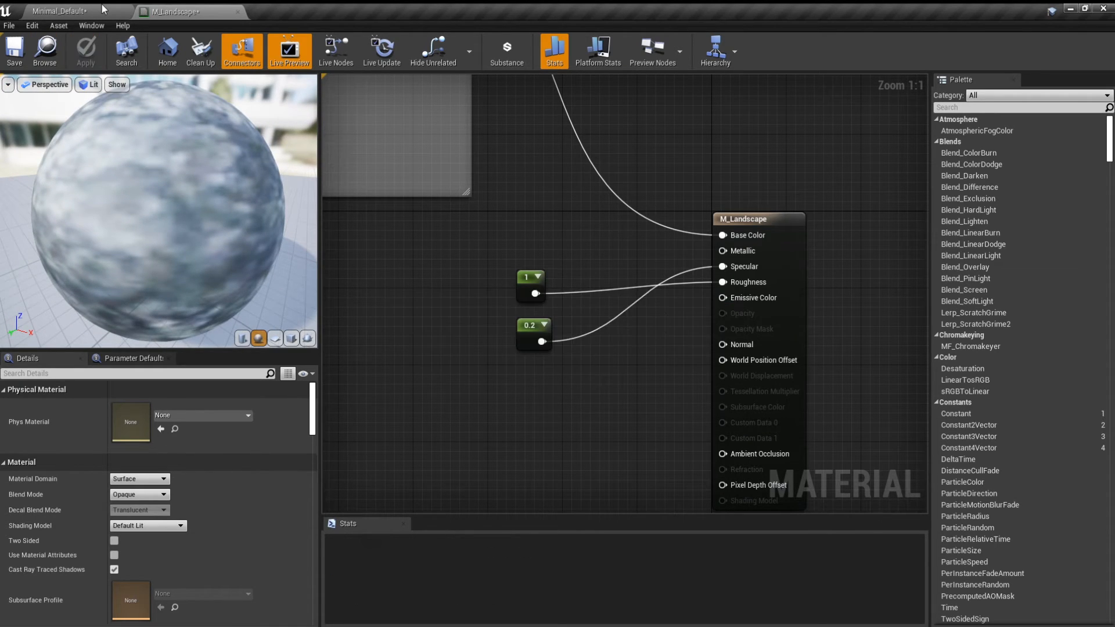
pyautogui.click(102, 7)
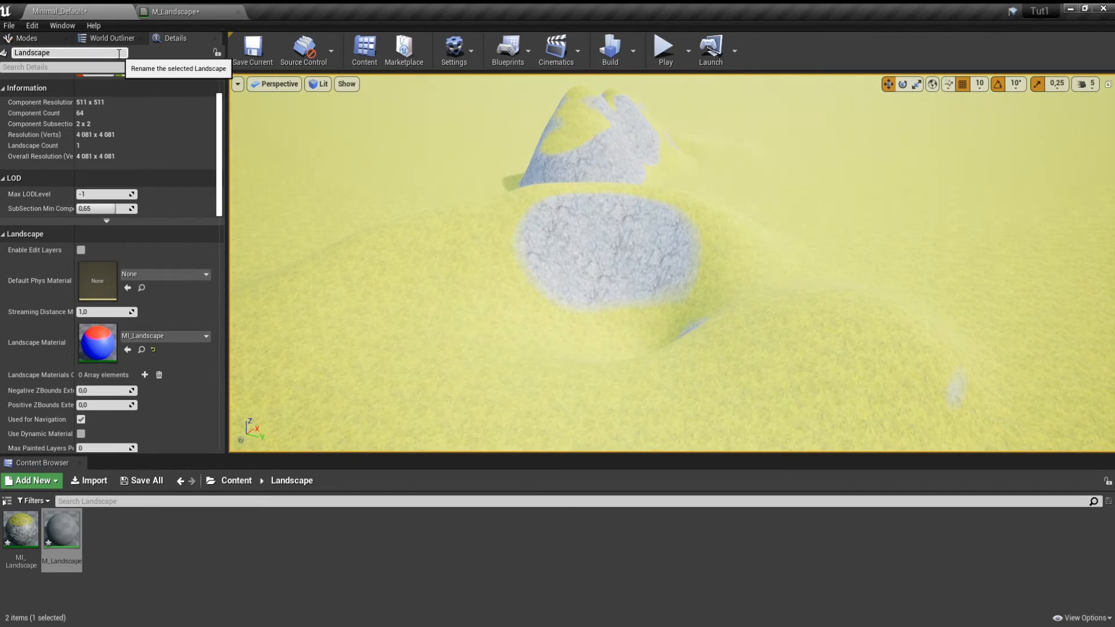
pyautogui.moveTo(523, 232); pyautogui.dragTo(512, 253, button='right')
pyautogui.press('w')
pyautogui.moveTo(538, 169)
pyautogui.mouseDown(button='right')
pyautogui.moveTo(564, 238)
pyautogui.moveTo(537, 169)
pyautogui.mouseUp(button='right')
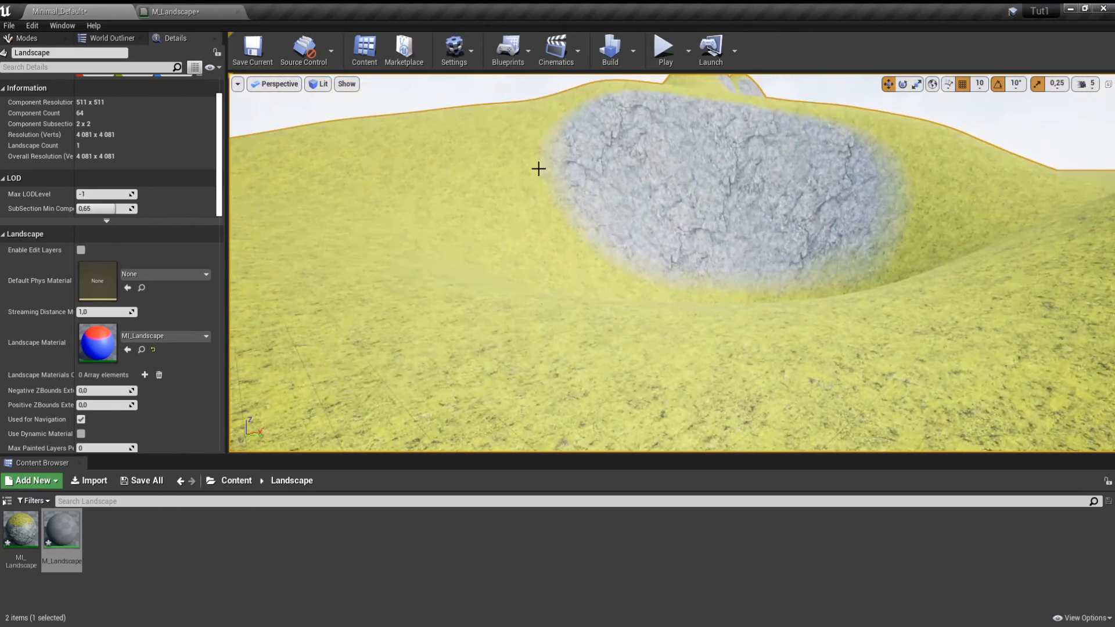
# - Set the Roughness constant to 0.5 in M_Landscape and inspect the shine on the preview sphere
pyautogui.click(197, 11)
pyautogui.click(529, 285)
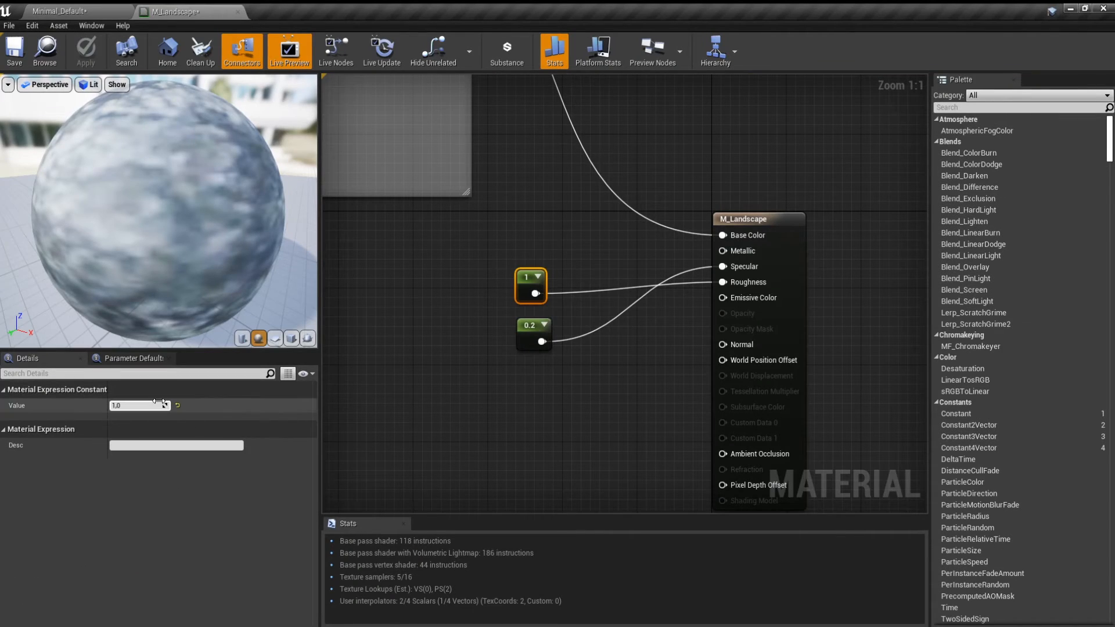
pyautogui.write('0.5')
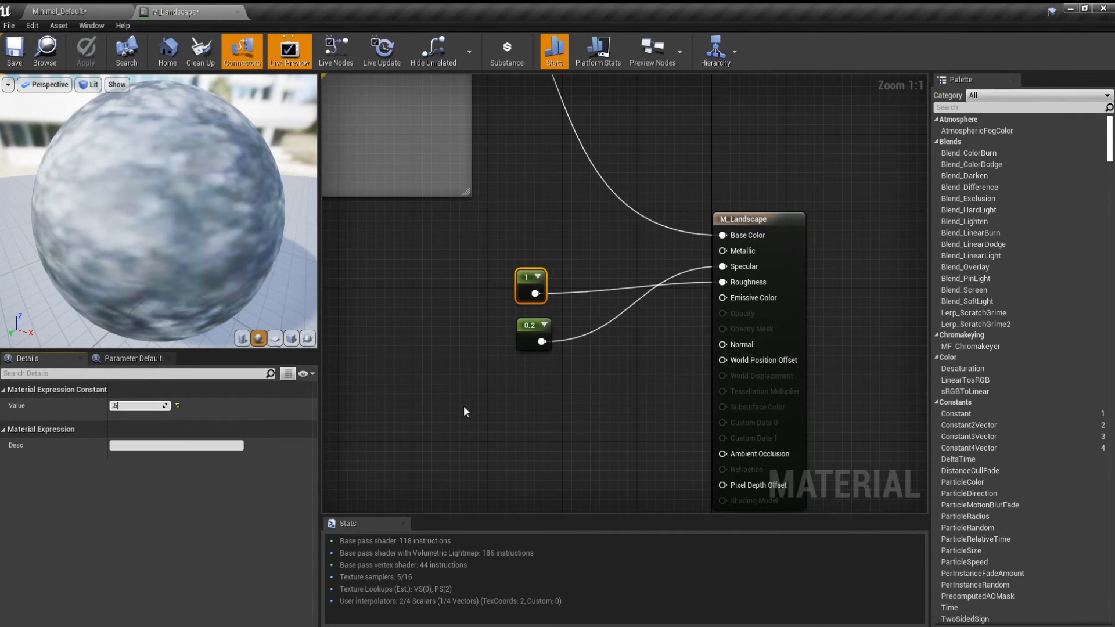
pyautogui.click(464, 404)
pyautogui.moveTo(191, 232); pyautogui.dragTo(122, 206)
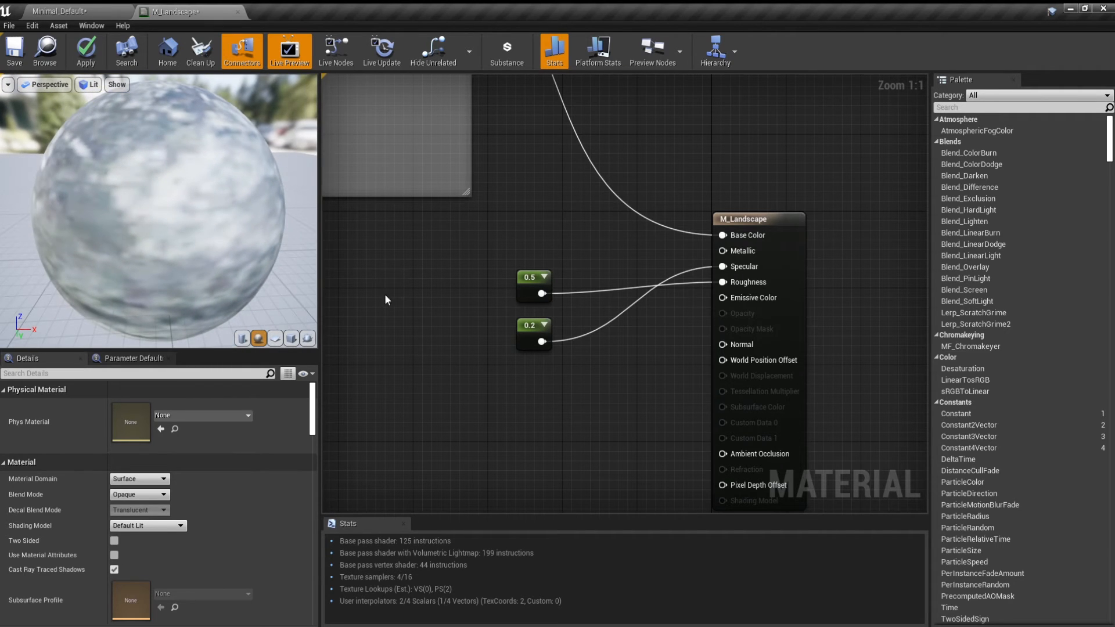
# - Lower the Roughness constant to 0.2 and inspect the reflections on the preview sphere
pyautogui.click(526, 276)
pyautogui.click(150, 410)
pyautogui.write('0.2')
pyautogui.click(281, 398)
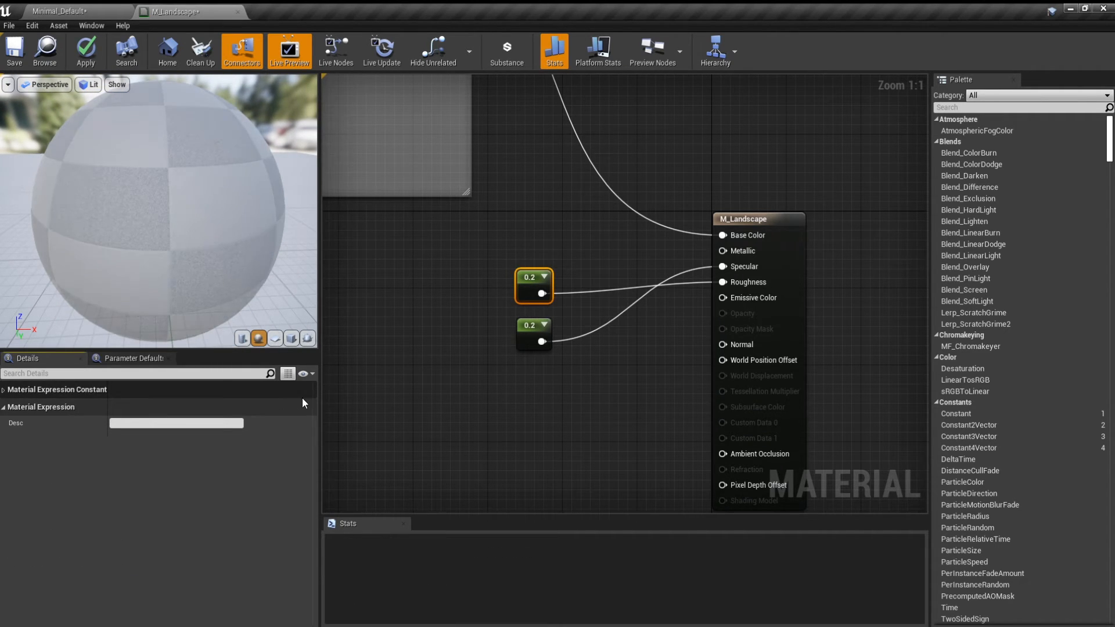
pyautogui.moveTo(221, 256)
pyautogui.mouseDown()
pyautogui.moveTo(169, 246)
pyautogui.moveTo(229, 247)
pyautogui.mouseUp()
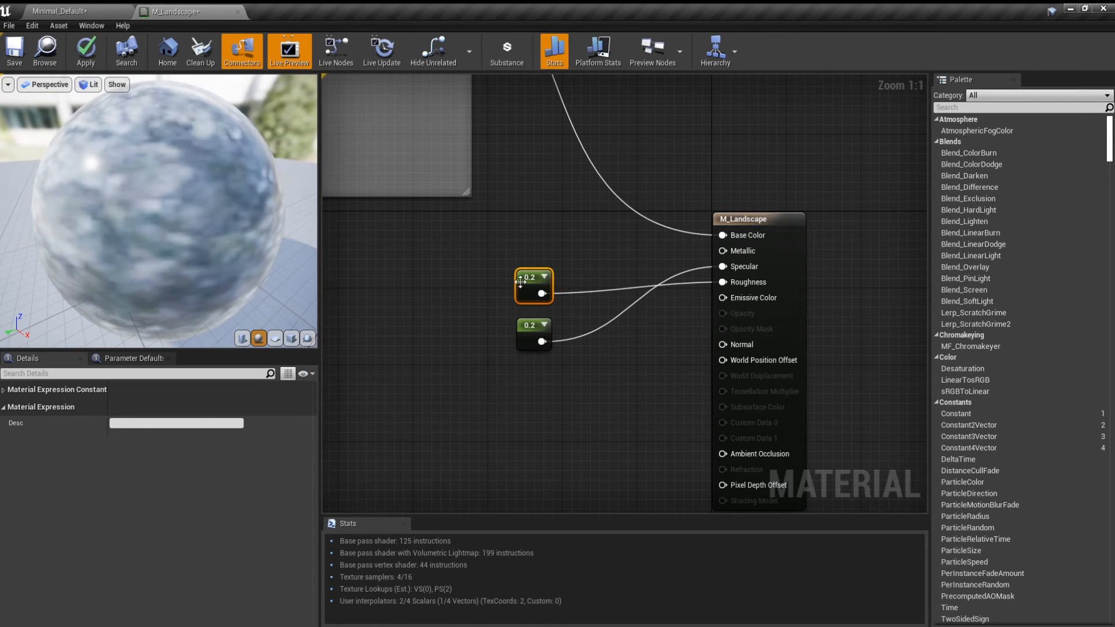
# - Try a Roughness constant of 0.3 and inspect the reflections on the preview sphere from another angle
pyautogui.click(59, 389)
pyautogui.click(140, 406)
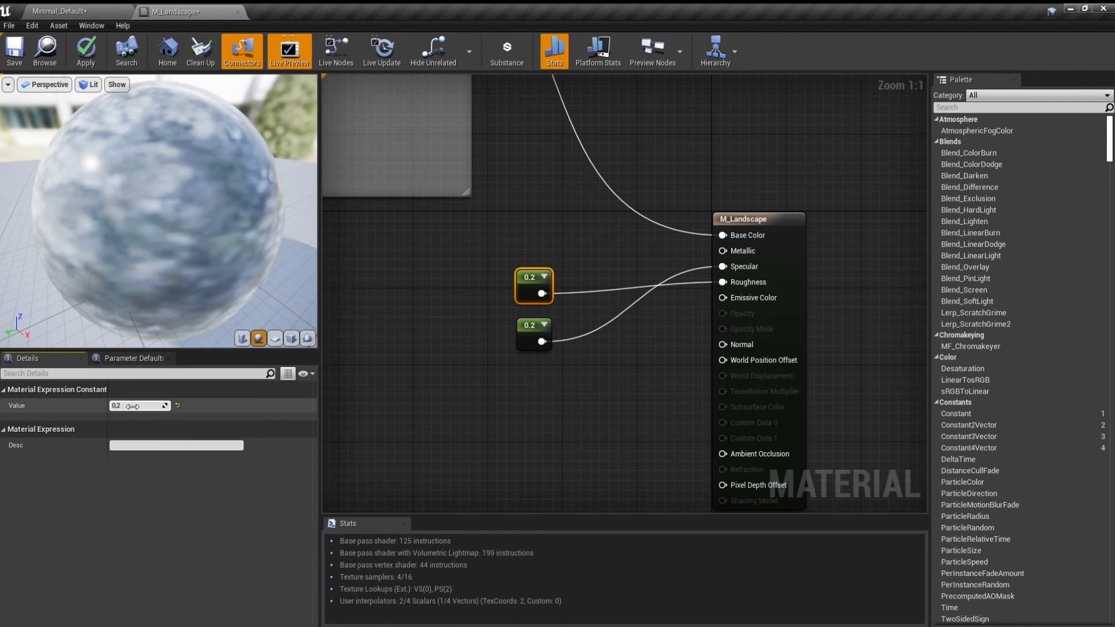
pyautogui.write('.3')
pyautogui.click(415, 446)
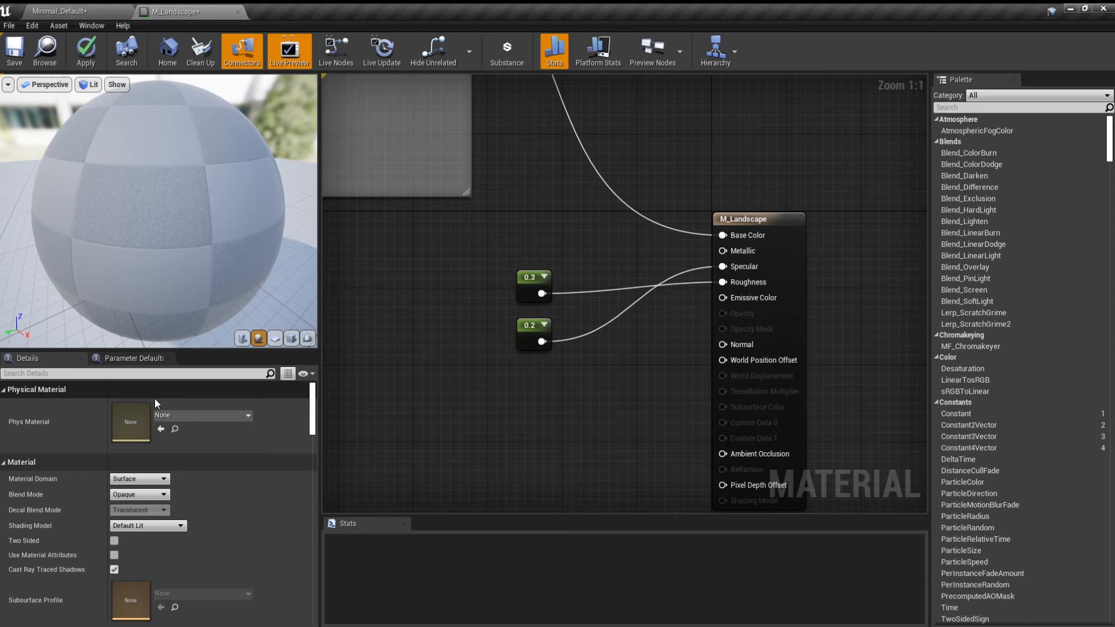
pyautogui.click(520, 279)
pyautogui.moveTo(232, 287); pyautogui.dragTo(270, 287)
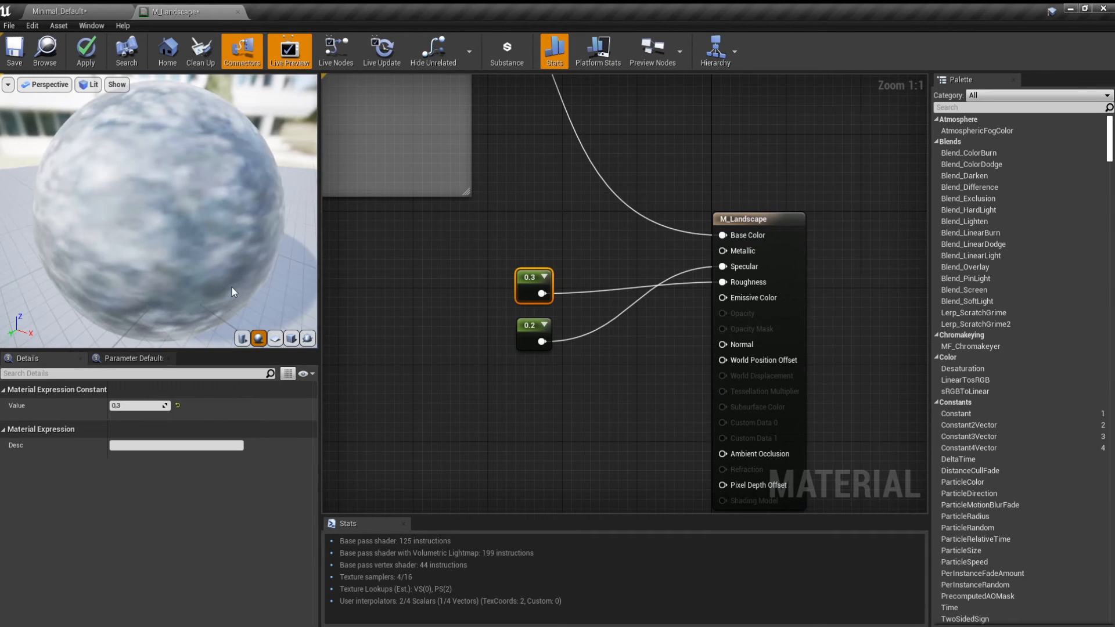
# - Apply the material and check the sculpted landscape in the level
pyautogui.click(85, 55)
pyautogui.click(109, 6)
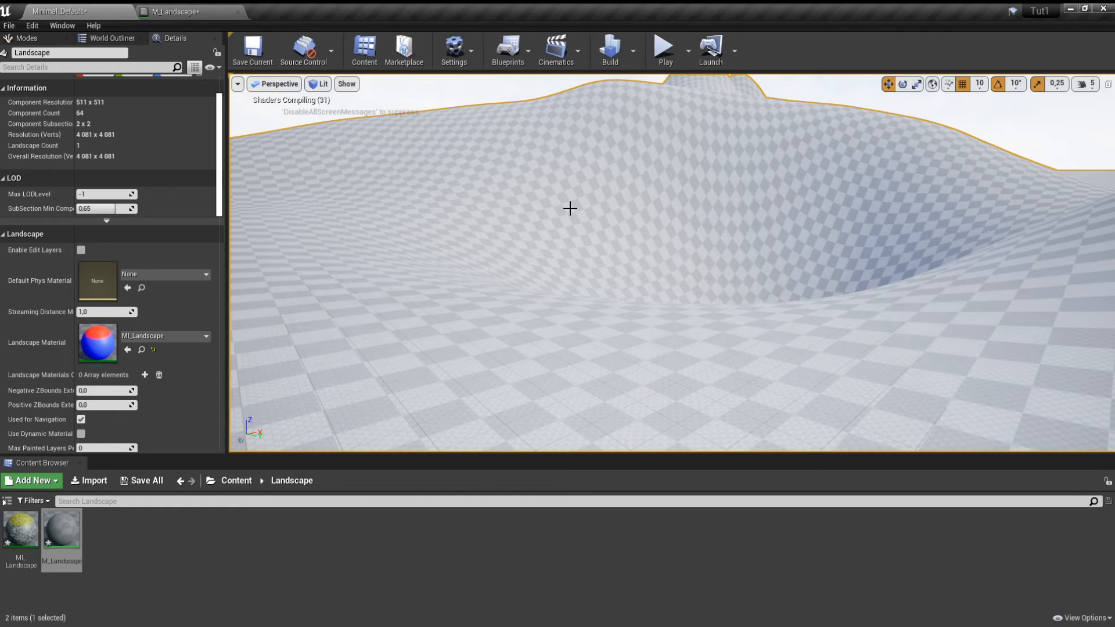
pyautogui.moveTo(469, 176)
pyautogui.mouseDown(button='right')
pyautogui.moveTo(511, 197)
pyautogui.moveTo(480, 177)
pyautogui.mouseUp(button='right')
pyautogui.press('s')
# - Try 0.4 for the Roughness constant in M_Landscape, settle on 0.5 and apply the material
pyautogui.click(174, 11)
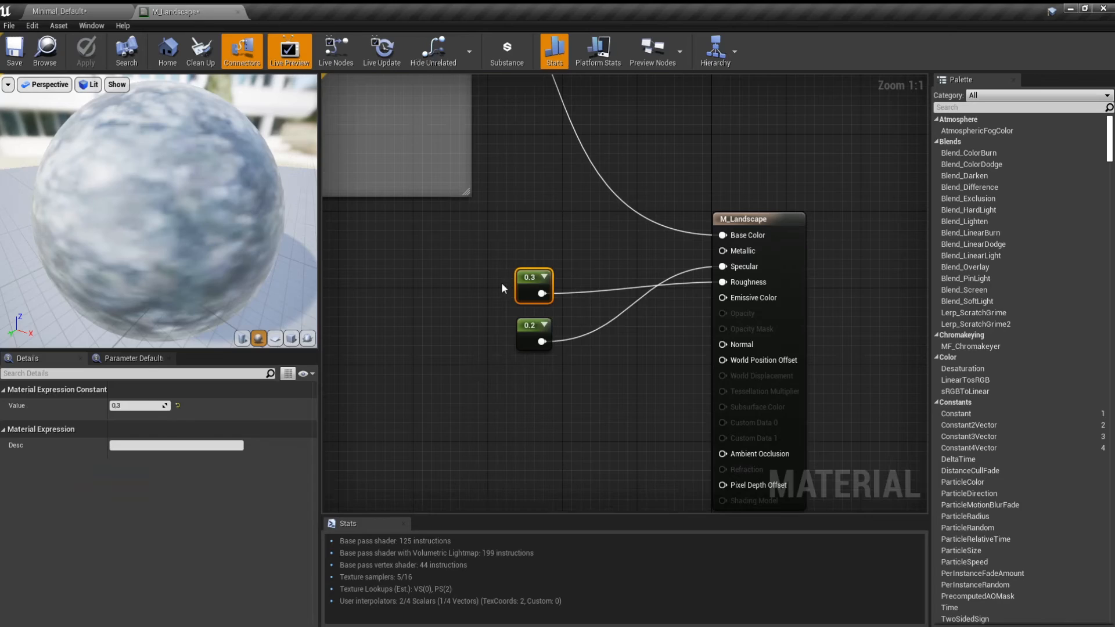
pyautogui.write('0.4')
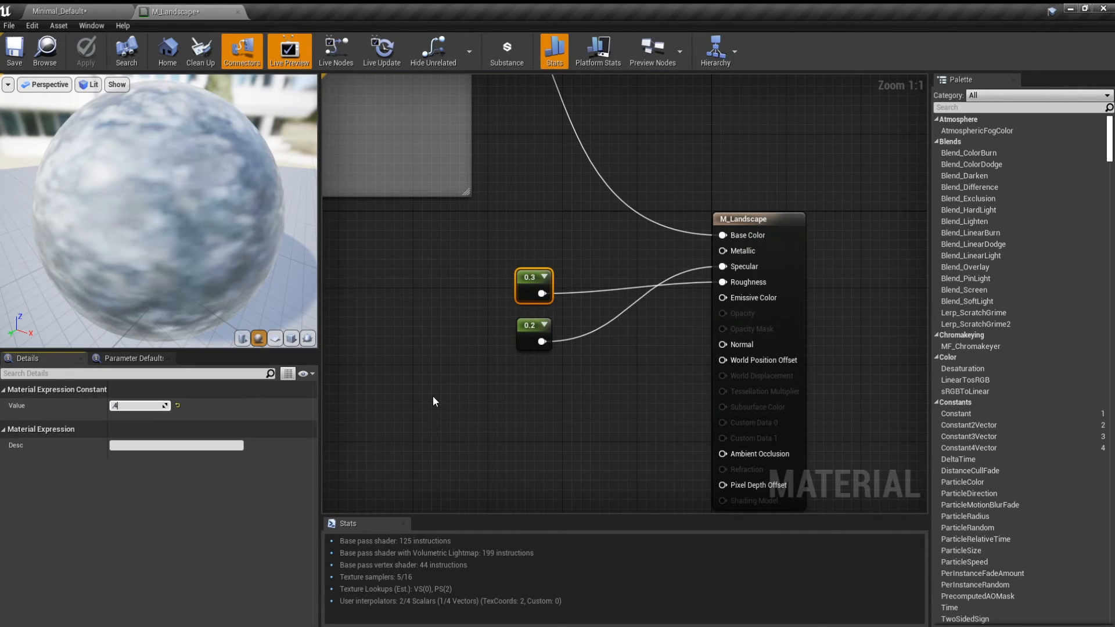
pyautogui.click(433, 396)
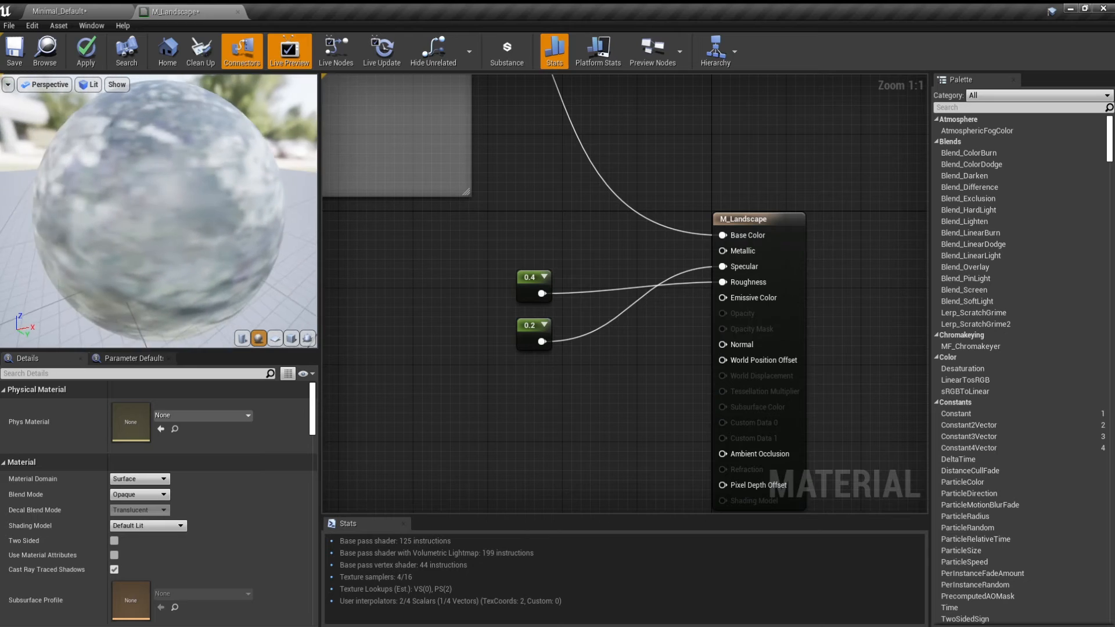
pyautogui.click(507, 291)
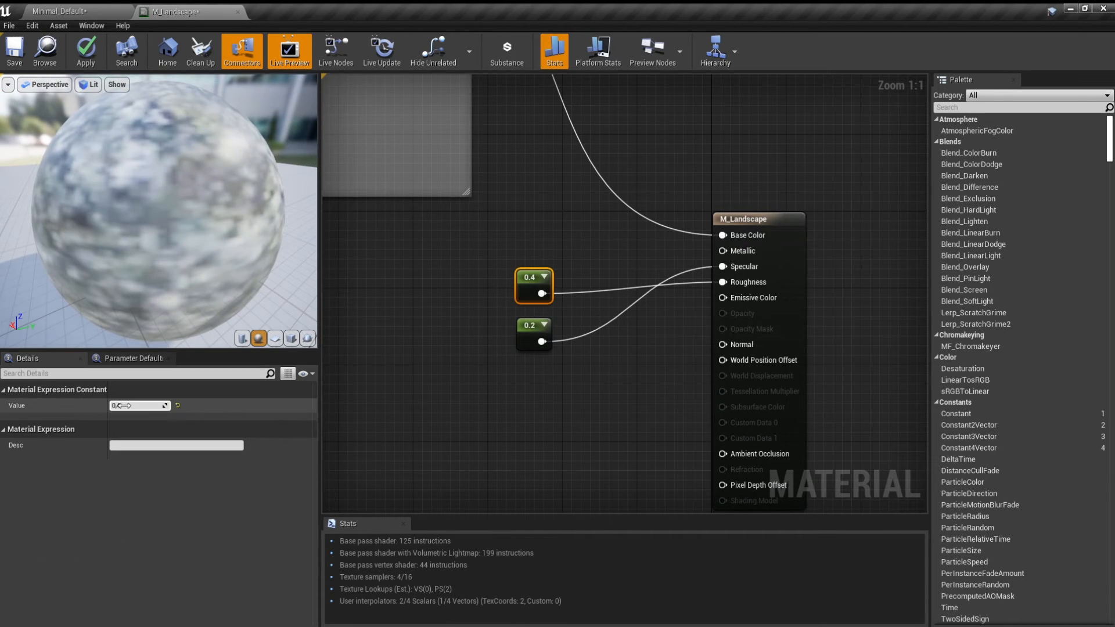
pyautogui.write('0.5')
pyautogui.click(401, 398)
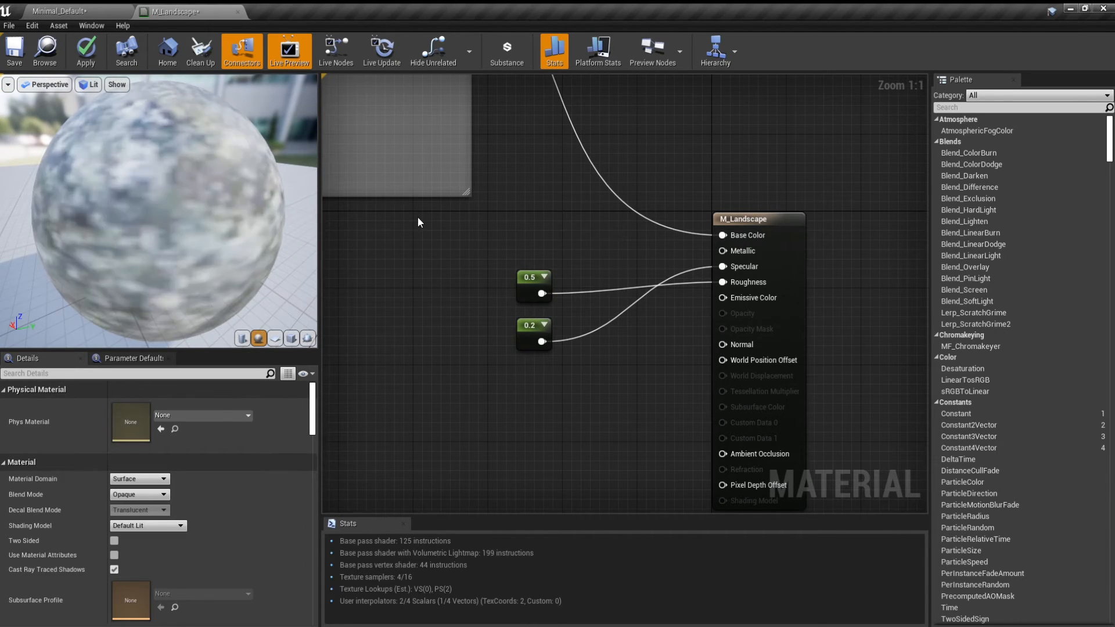
pyautogui.click(85, 52)
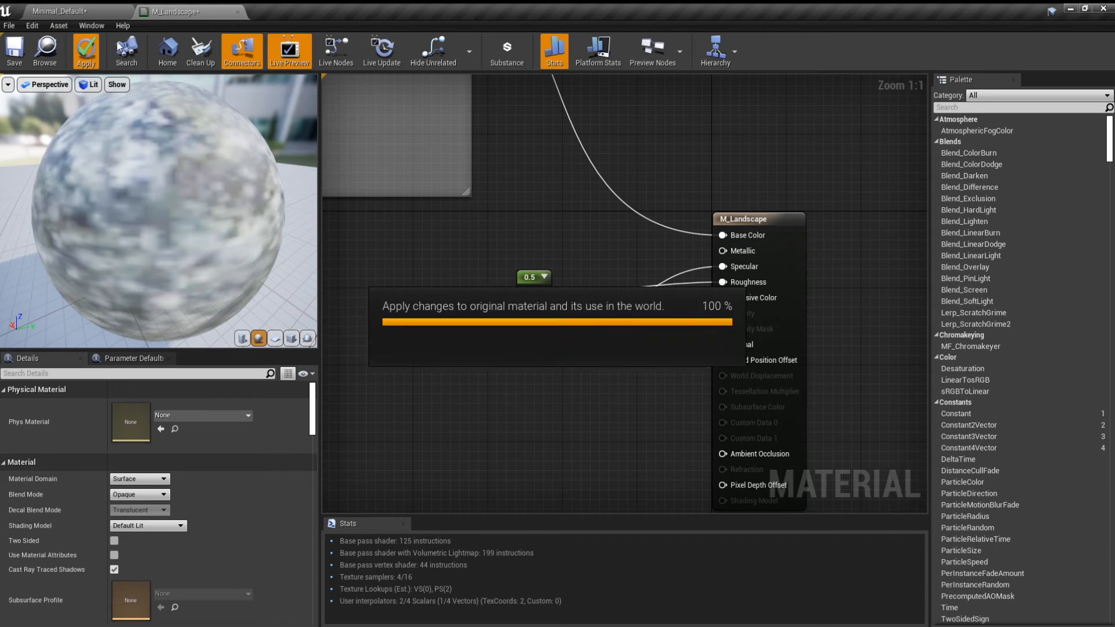
# - Examine how the stone and grass catch the light on the landscape, from a distance and close up
pyautogui.click(86, 7)
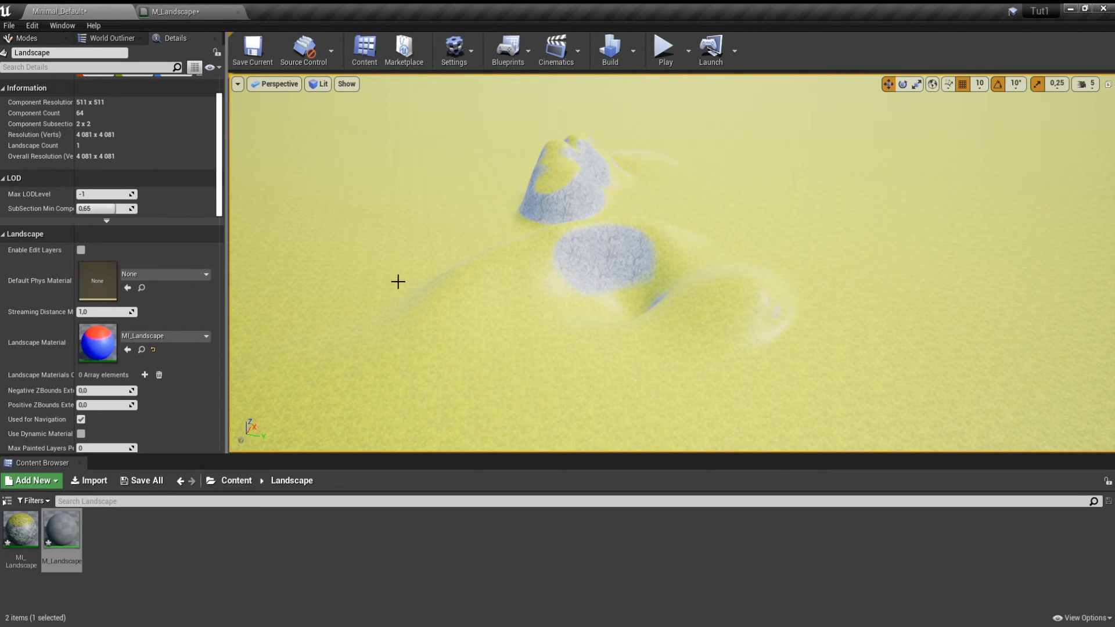
pyautogui.moveTo(398, 282); pyautogui.dragTo(360, 293, button='right')
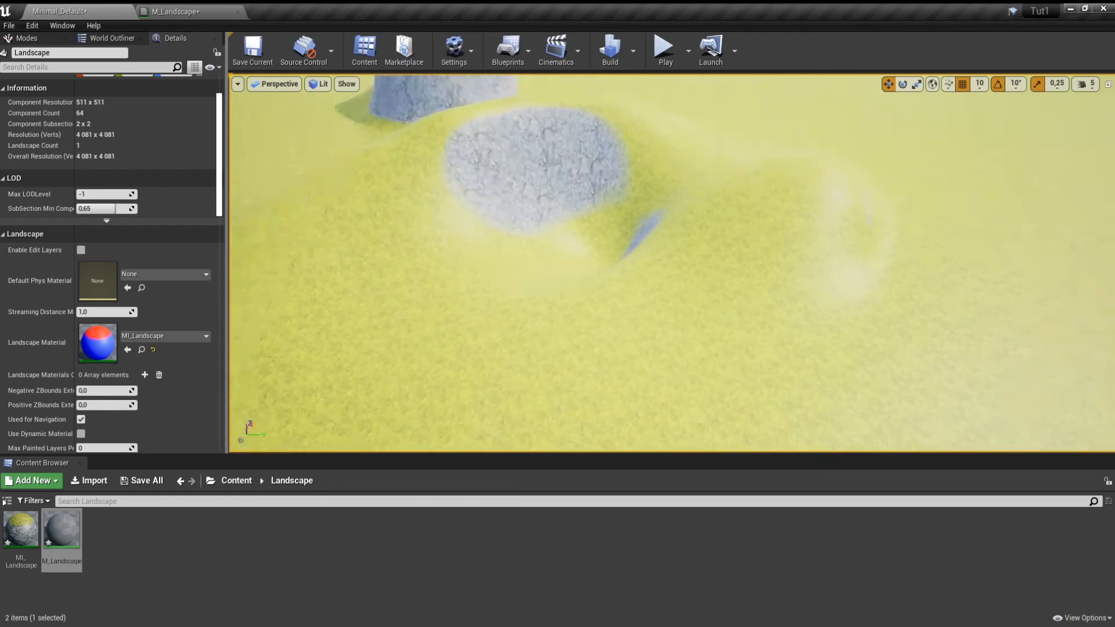
pyautogui.press('w')
pyautogui.moveTo(417, 294)
pyautogui.mouseDown(button='right')
pyautogui.moveTo(401, 297)
pyautogui.moveTo(416, 294)
pyautogui.moveTo(419, 277)
pyautogui.mouseUp(button='right')
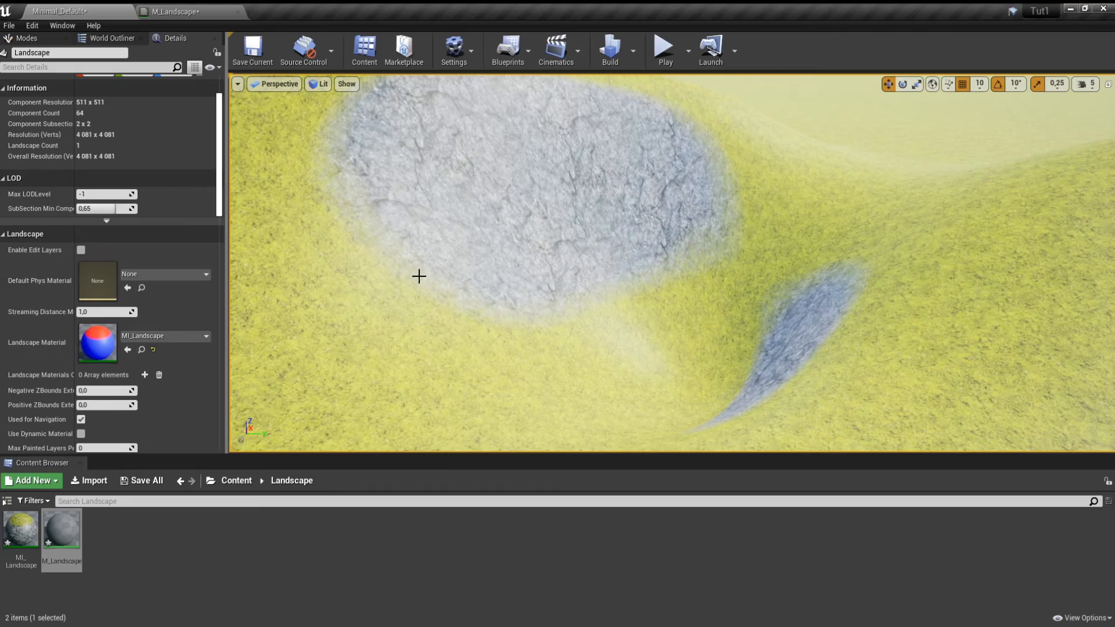
pyautogui.moveTo(419, 276)
pyautogui.mouseDown(button='right')
pyautogui.moveTo(377, 279)
pyautogui.moveTo(383, 244)
pyautogui.moveTo(428, 302)
pyautogui.moveTo(428, 277)
pyautogui.mouseUp(button='right')
pyautogui.press('w')
pyautogui.press('w')
pyautogui.press('s')
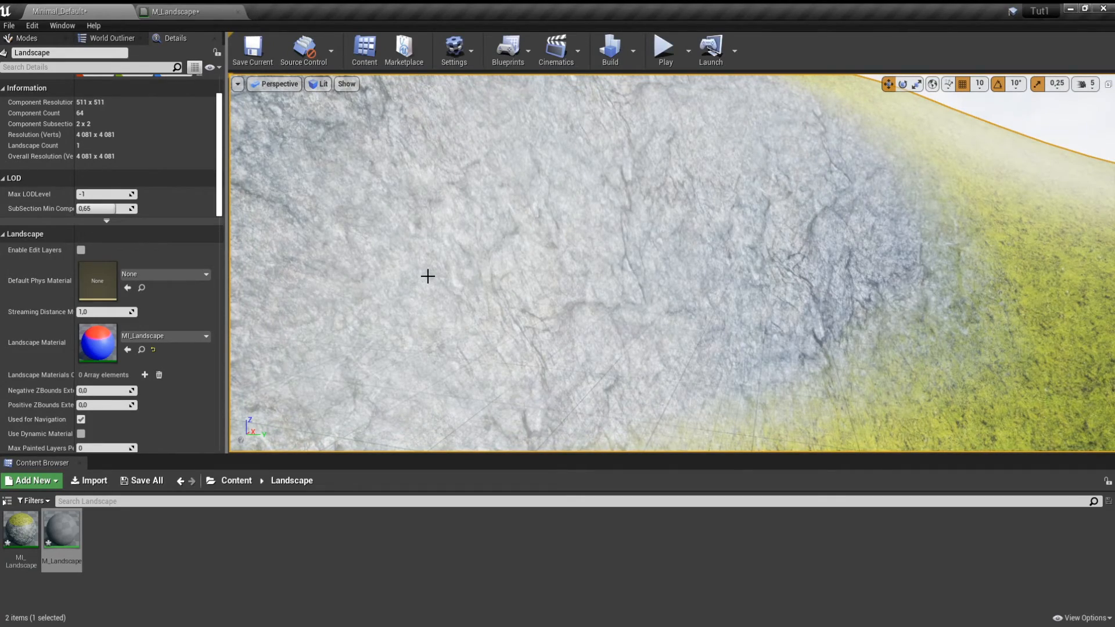
pyautogui.press('s')
pyautogui.moveTo(428, 276); pyautogui.dragTo(410, 342, button='right')
pyautogui.press('w')
# - Move the AutoMaterial comment group in M_Landscape farther away from the material output node
pyautogui.click(175, 12)
pyautogui.scroll(-5, 762, 204)
pyautogui.moveTo(581, 203); pyautogui.dragTo(566, 324, button='right')
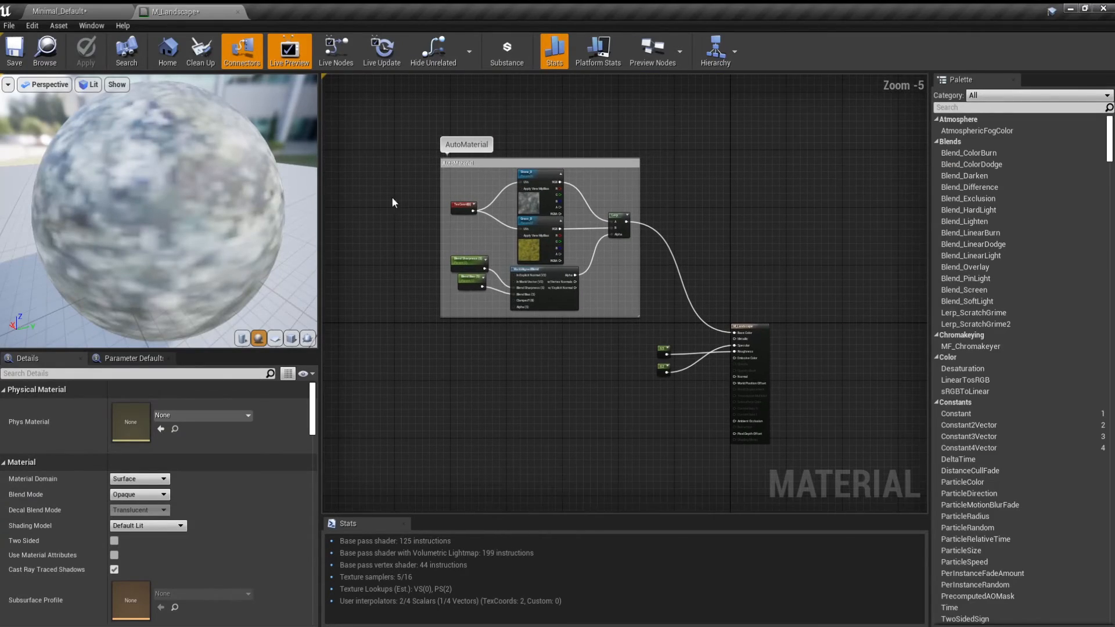
pyautogui.moveTo(489, 259); pyautogui.dragTo(642, 319)
pyautogui.moveTo(601, 163); pyautogui.dragTo(510, 237)
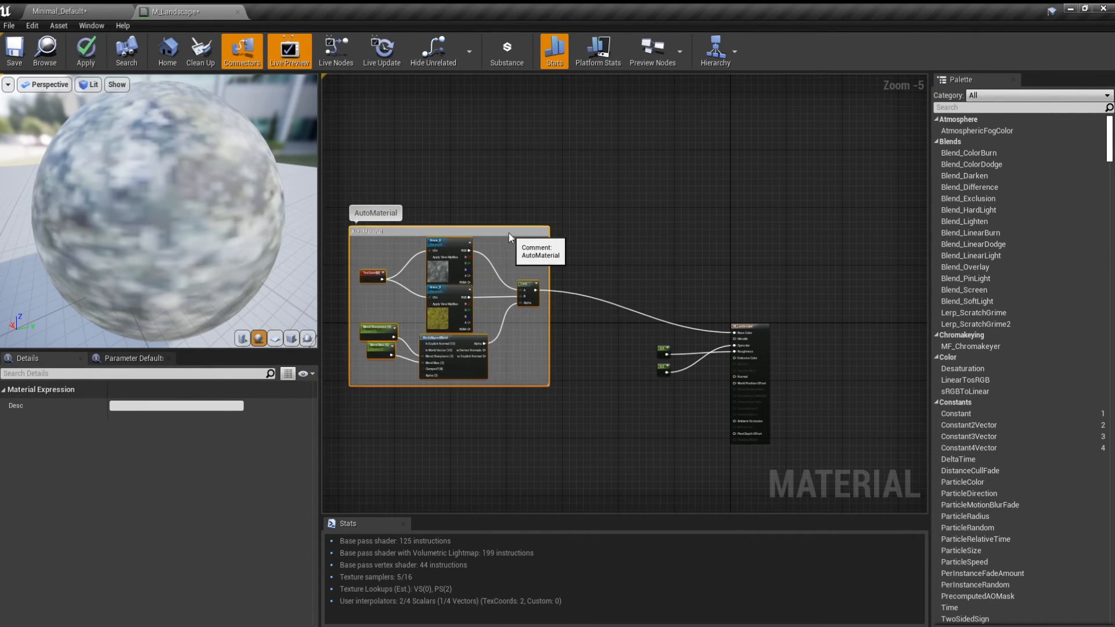
# - Rename the AutoMaterial comment as AutoMaterial_D
pyautogui.click(417, 231)
pyautogui.scroll(5, 417, 232)
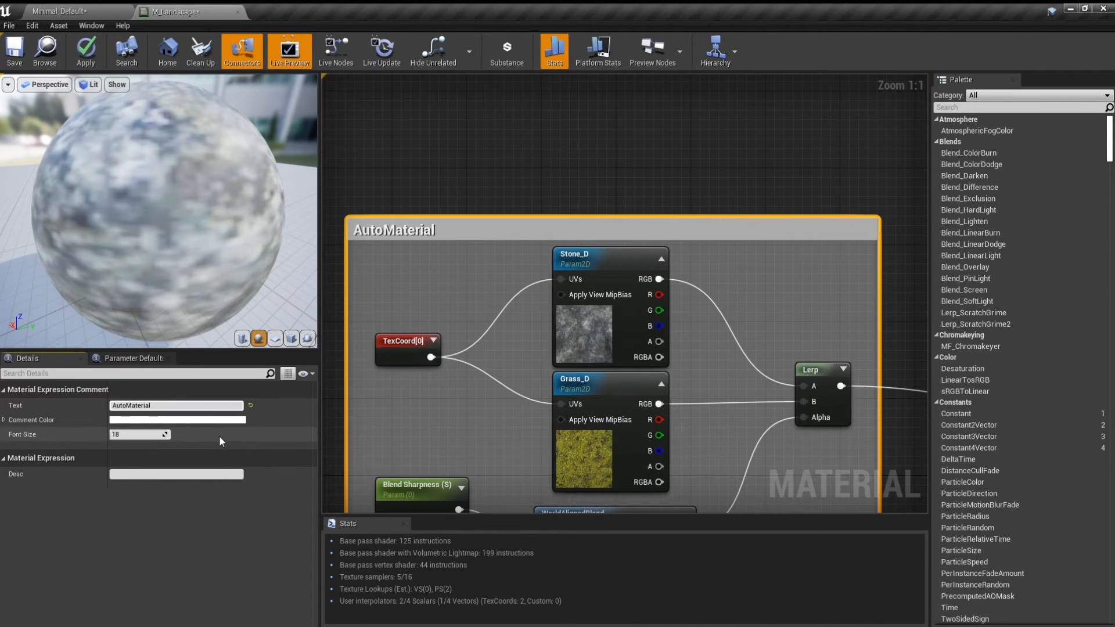
pyautogui.write('_D')
pyautogui.press('Return')
pyautogui.click(401, 189)
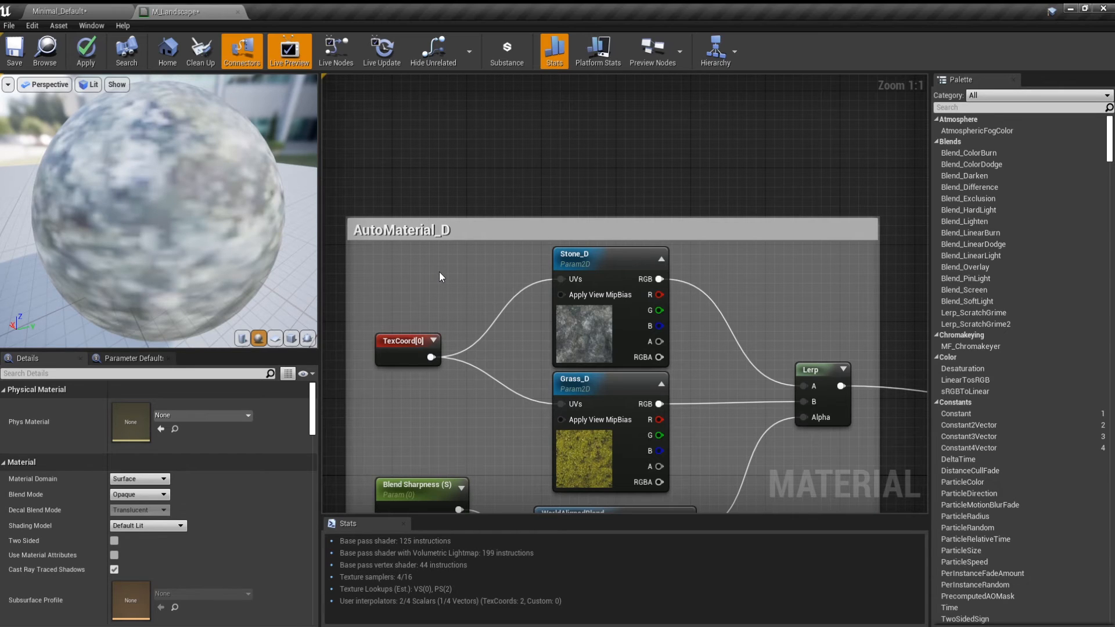
pyautogui.scroll(-3, 439, 272)
pyautogui.moveTo(439, 272); pyautogui.dragTo(474, 102, button='right')
pyautogui.click(465, 91)
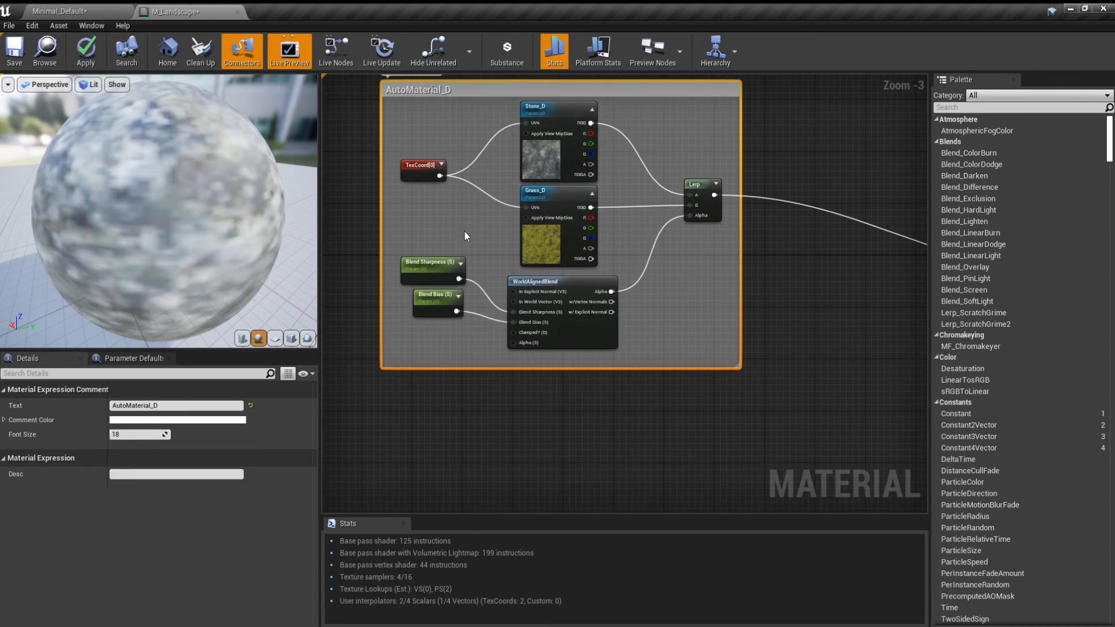
pyautogui.hotkey('ctrl', 'c')
pyautogui.hotkey('ctrl', 'v')
pyautogui.press('Delete')
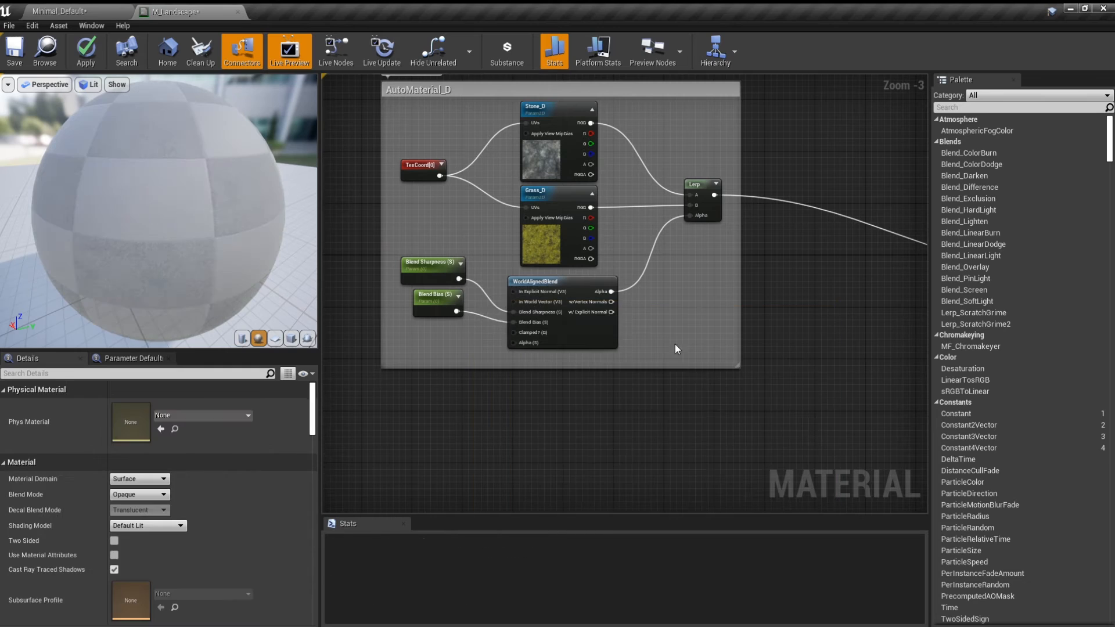
# - Duplicate the AutoMaterial_D comment together with all its nodes and place the copy below the original group
pyautogui.moveTo(801, 432); pyautogui.dragTo(362, 103)
pyautogui.scroll(-4, 450, 221)
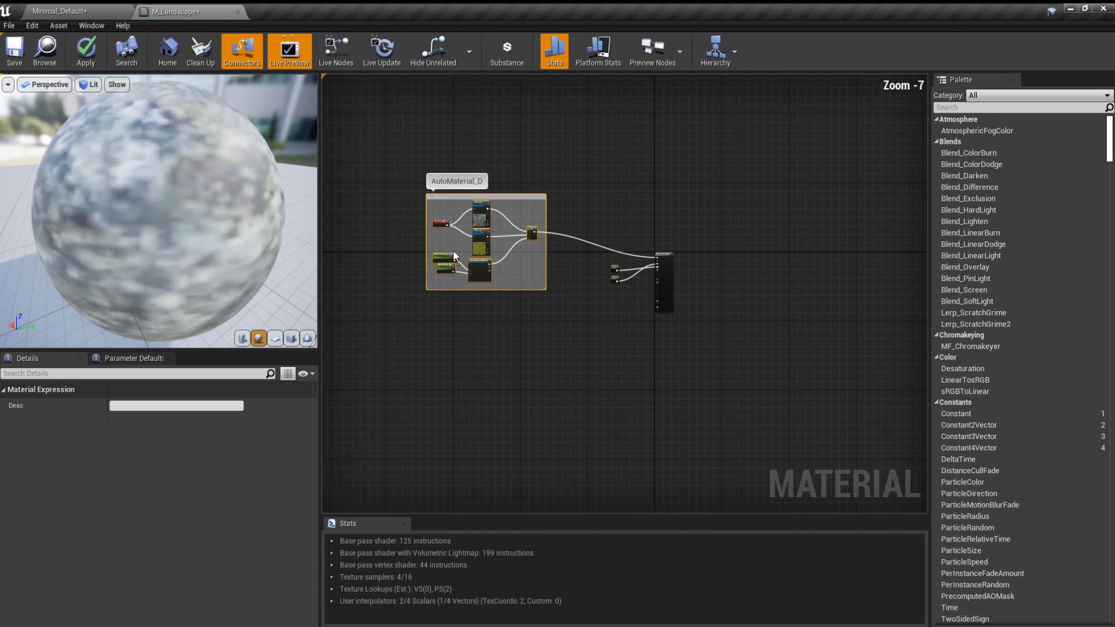
pyautogui.moveTo(542, 353); pyautogui.dragTo(542, 353)
pyautogui.scroll(2, 542, 353)
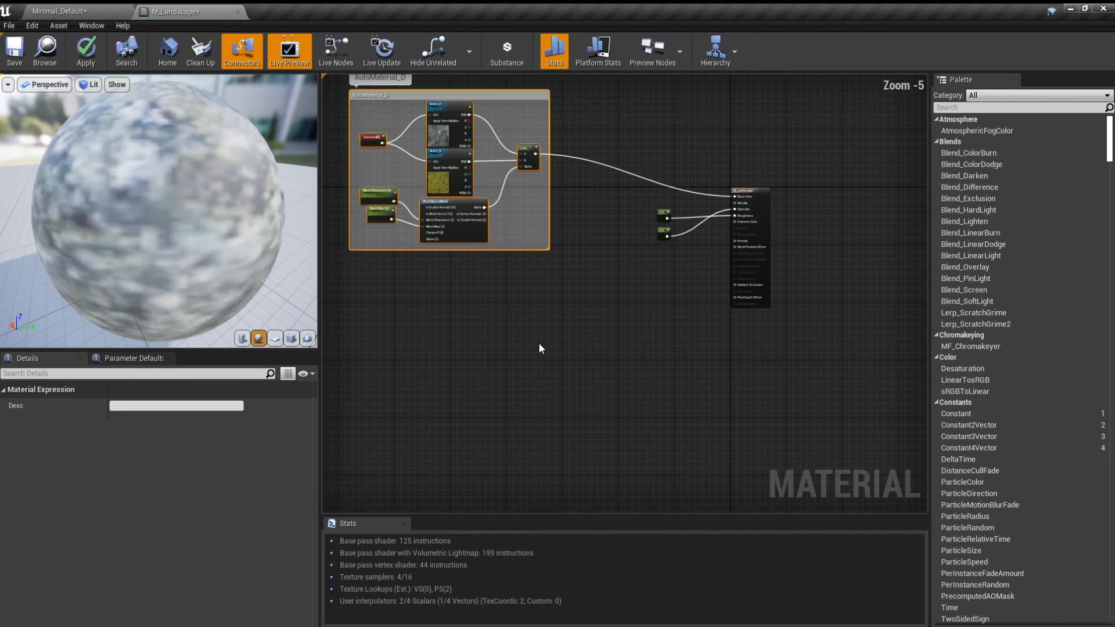
pyautogui.hotkey('ctrl', 'v')
pyautogui.moveTo(594, 284); pyautogui.dragTo(489, 319)
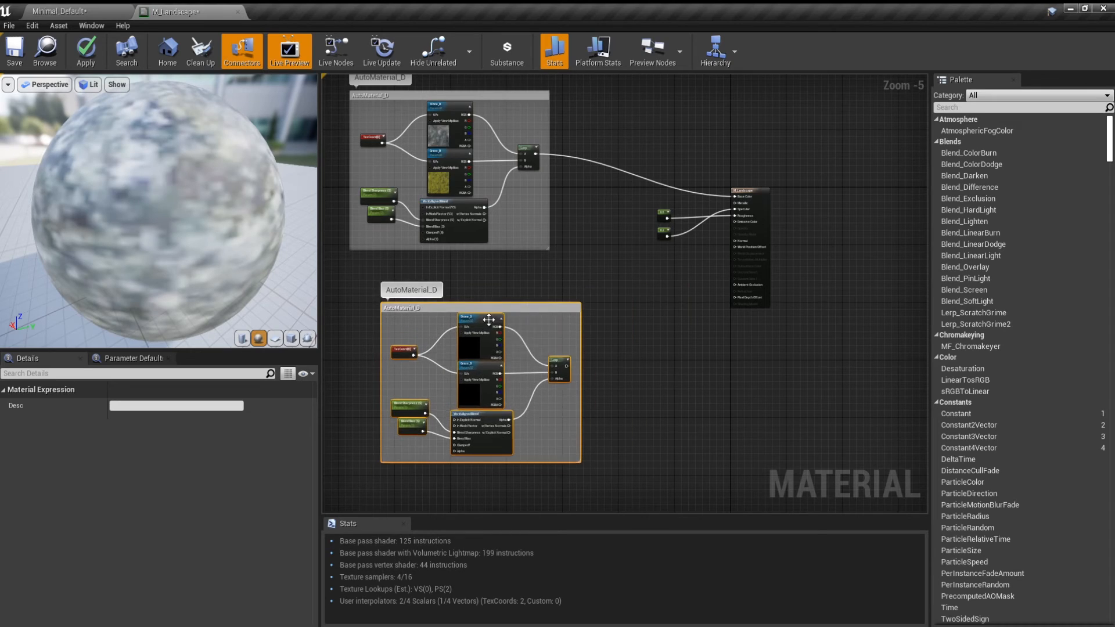
# - Rename the duplicated Stone_D and Grass_D texture parameters as Stone_N and Grass_N
pyautogui.scroll(5, 489, 319)
pyautogui.click(472, 324)
pyautogui.click(154, 406)
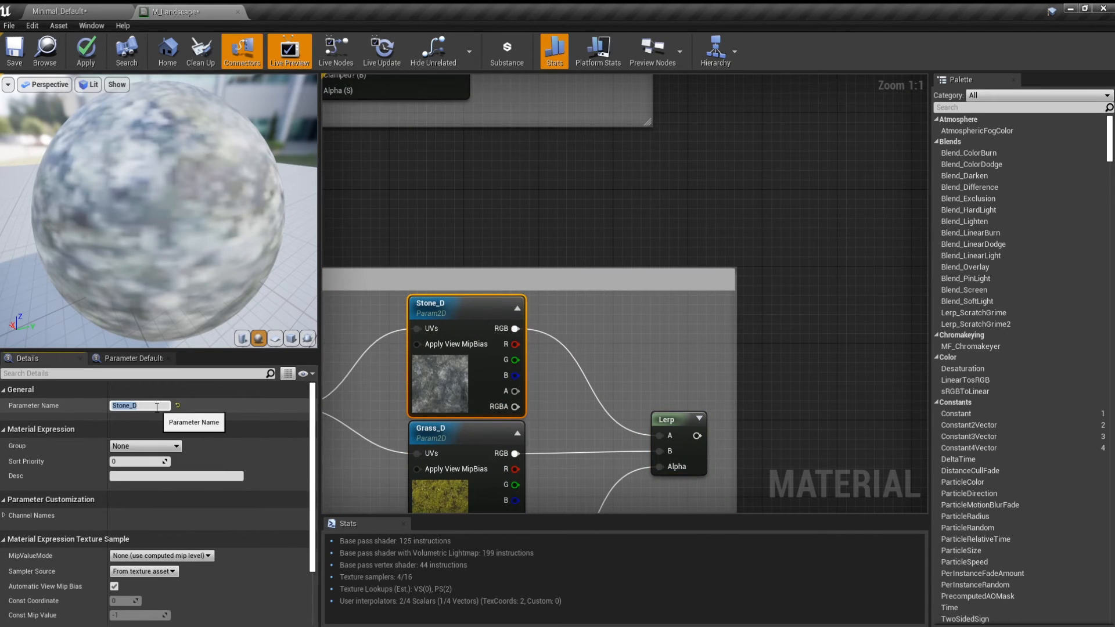
pyautogui.press('Return')
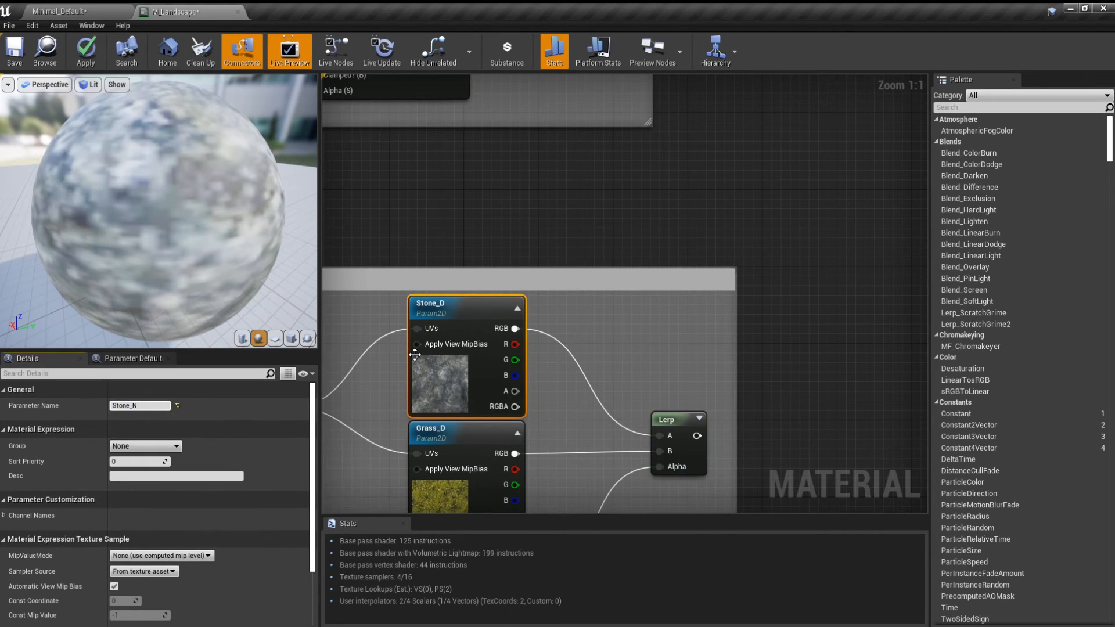
pyautogui.moveTo(430, 360); pyautogui.dragTo(478, 249, button='right')
pyautogui.click(480, 355)
pyautogui.click(165, 410)
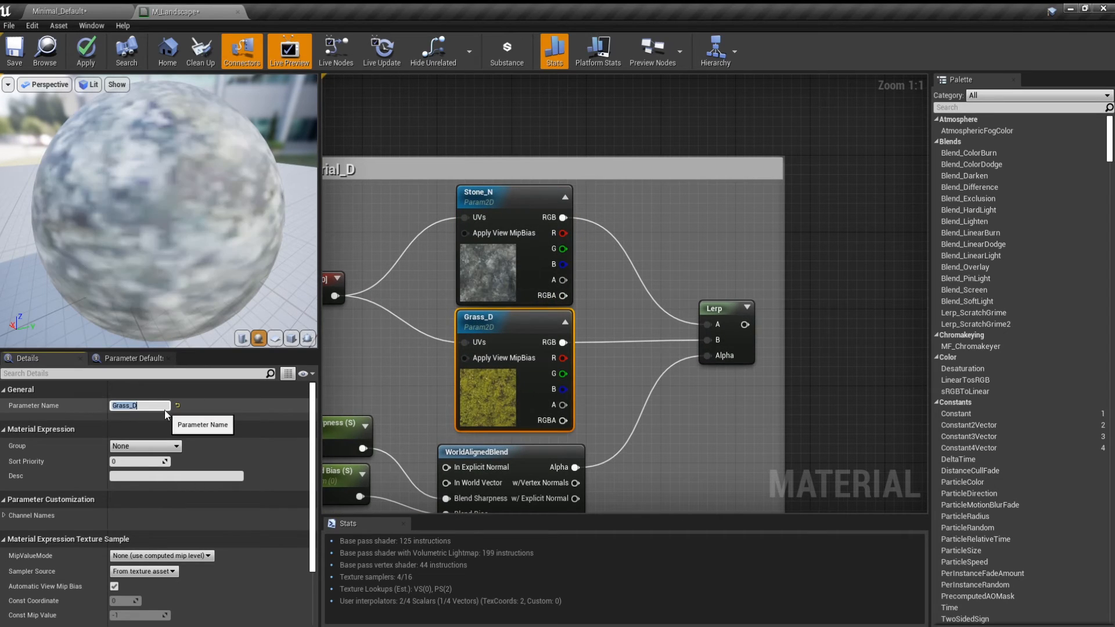
pyautogui.click(165, 409)
pyautogui.press('Return')
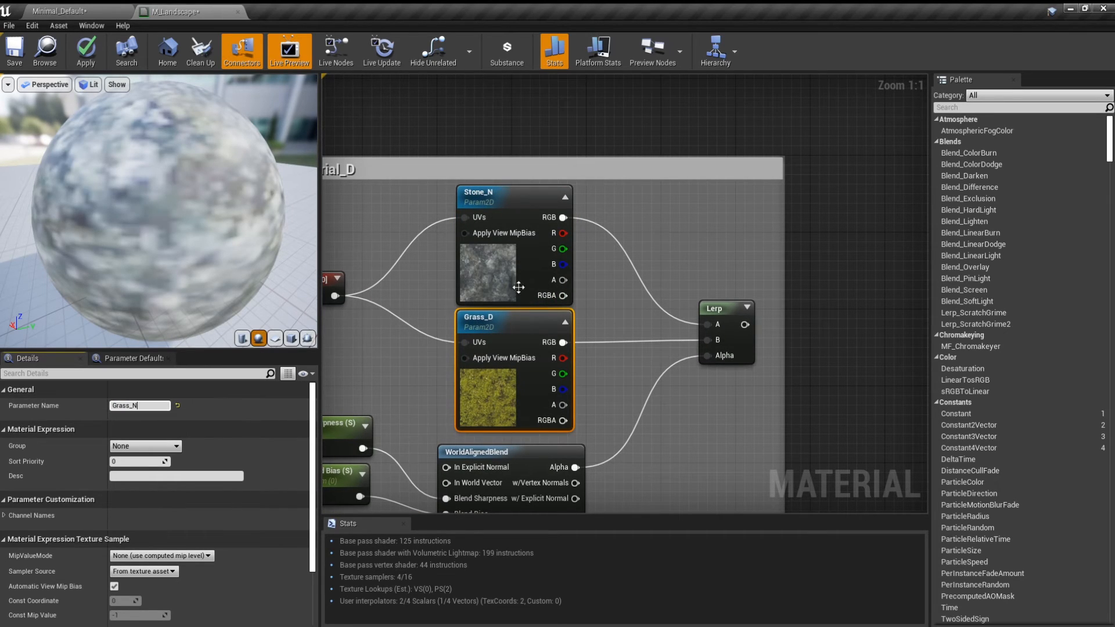
# - Assign the T_Ground_Moss_N normal texture to the Grass_N parameter
pyautogui.click(752, 172)
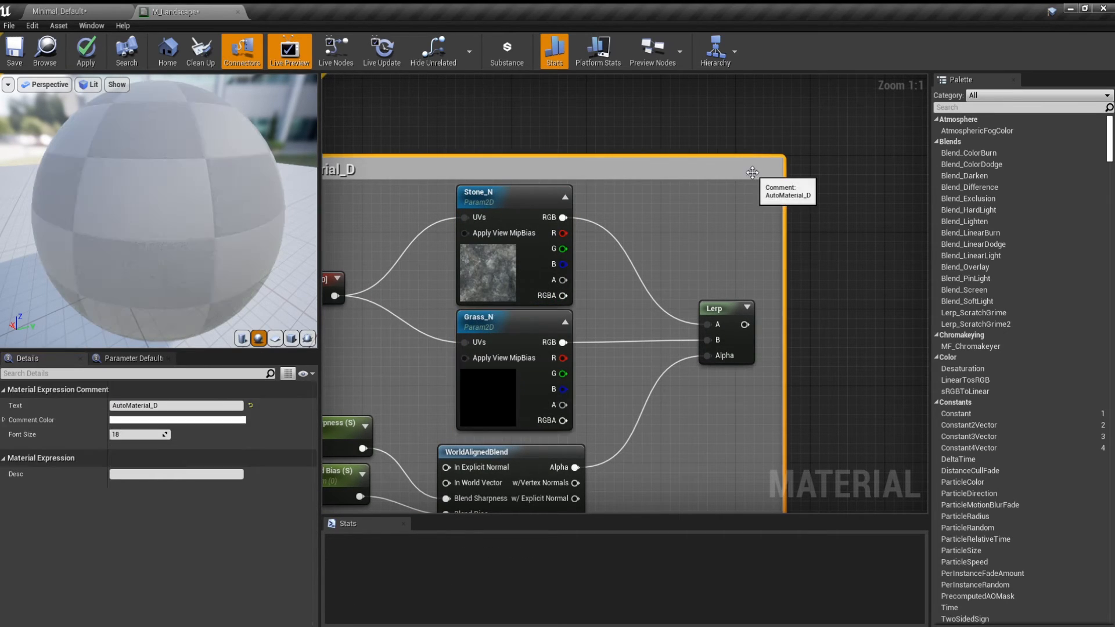
pyautogui.click(505, 250)
pyautogui.click(521, 379)
pyautogui.moveTo(524, 385); pyautogui.dragTo(565, 360, button='right')
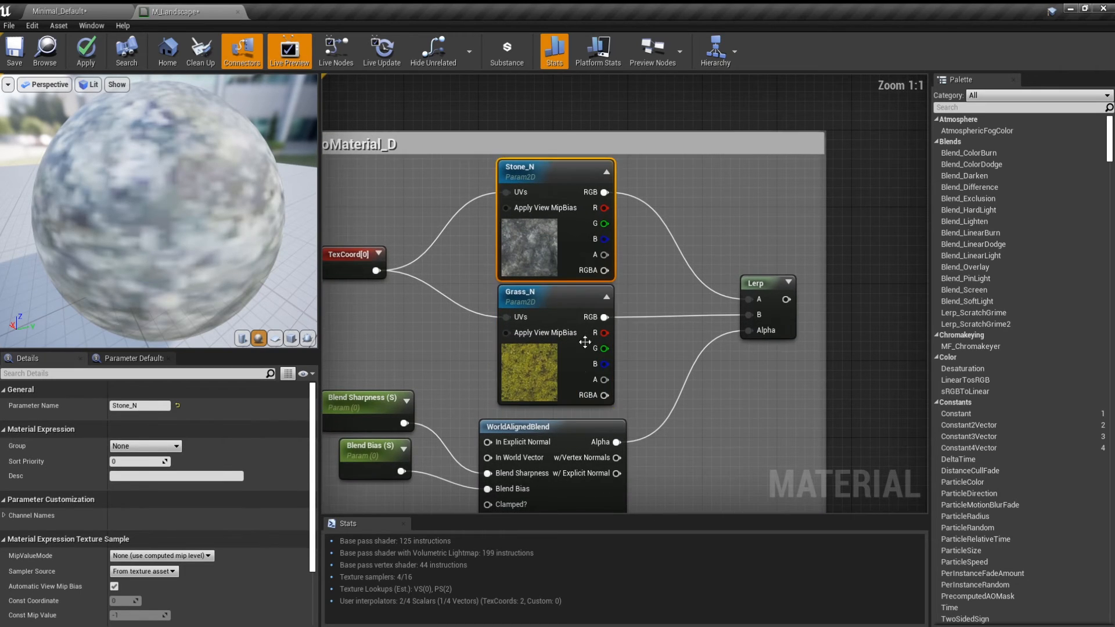
pyautogui.scroll(-2, 274, 482)
pyautogui.scroll(-2, 274, 482)
pyautogui.click(179, 559)
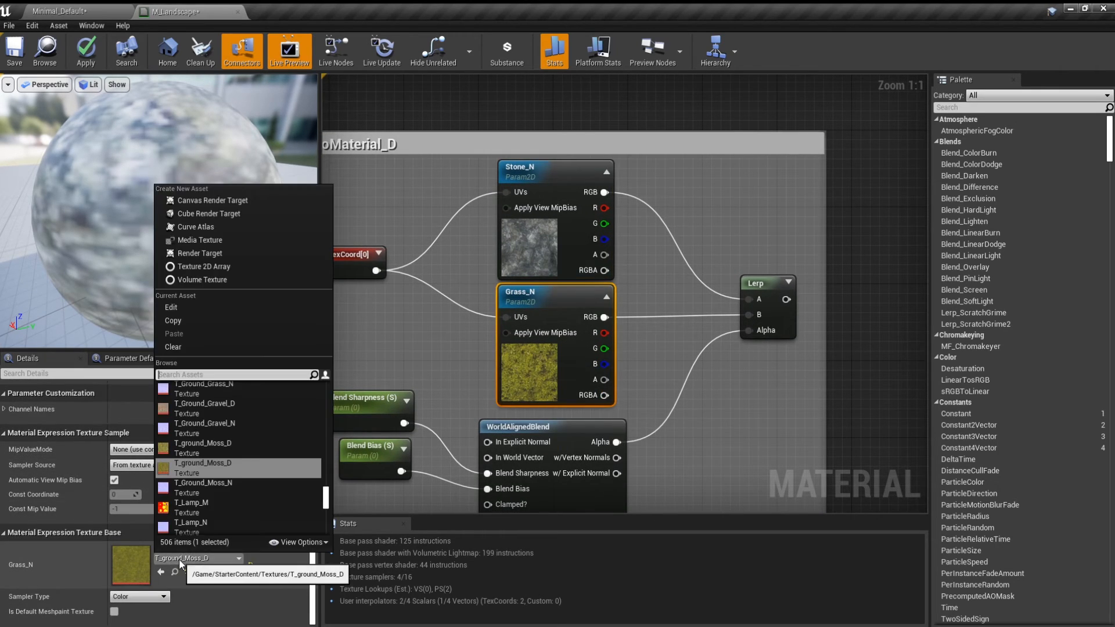
pyautogui.click(246, 489)
# - Assign the T_Rock_Basalt_N normal texture to the Stone_N parameter
pyautogui.click(549, 249)
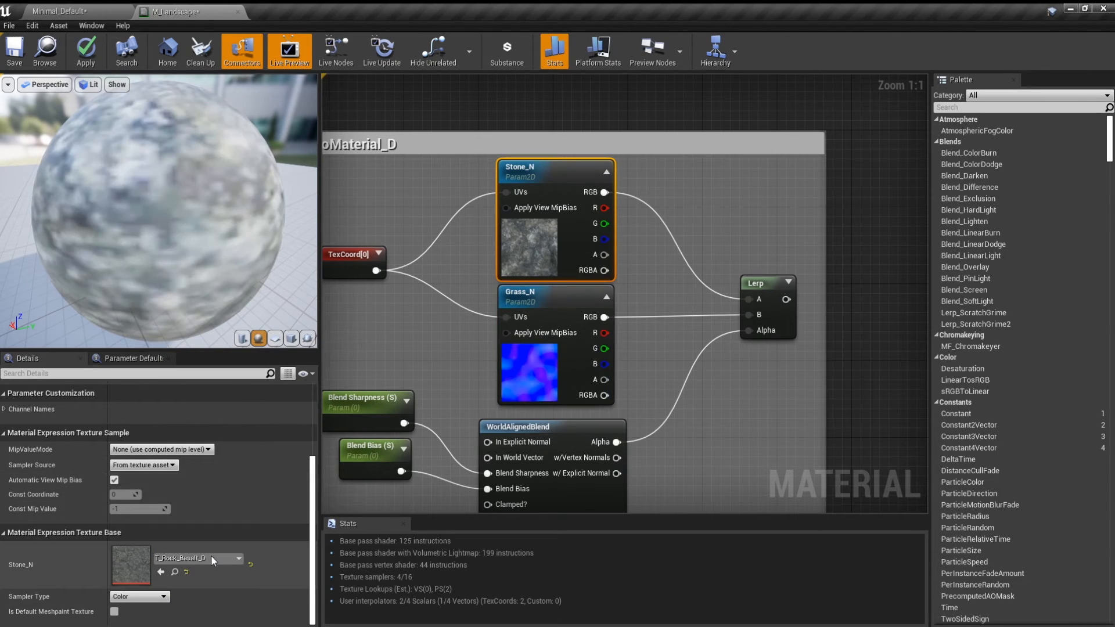
pyautogui.click(211, 556)
pyautogui.click(215, 489)
# - Break the link between the duplicated WorldAlignedBlend node's Alpha output and the Lerp's Alpha input
pyautogui.scroll(-3, 535, 409)
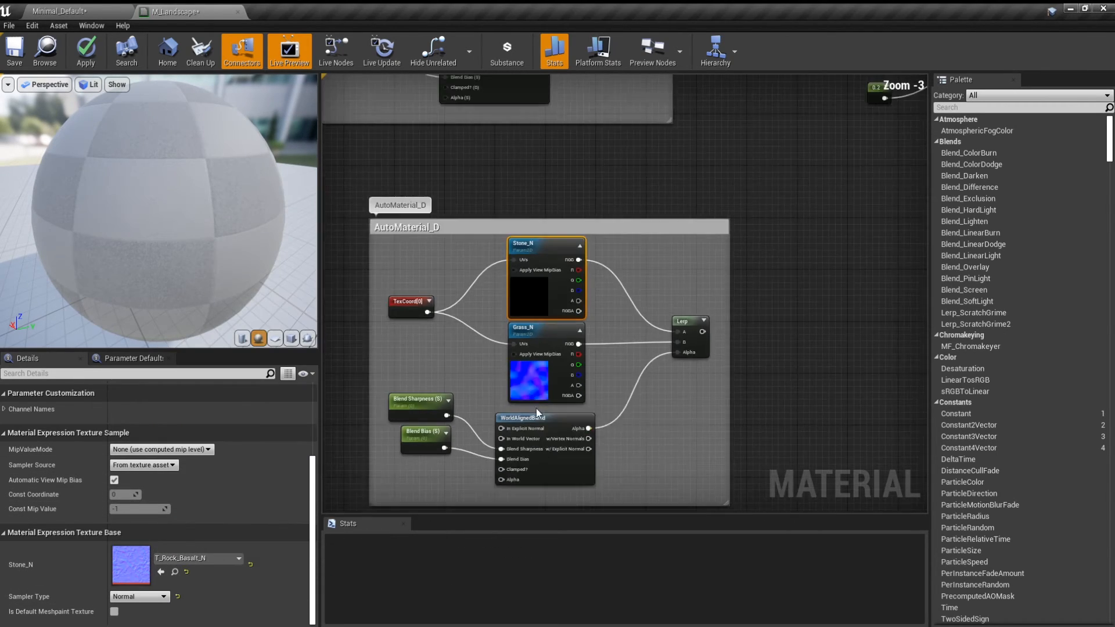
pyautogui.scroll(3, 581, 435)
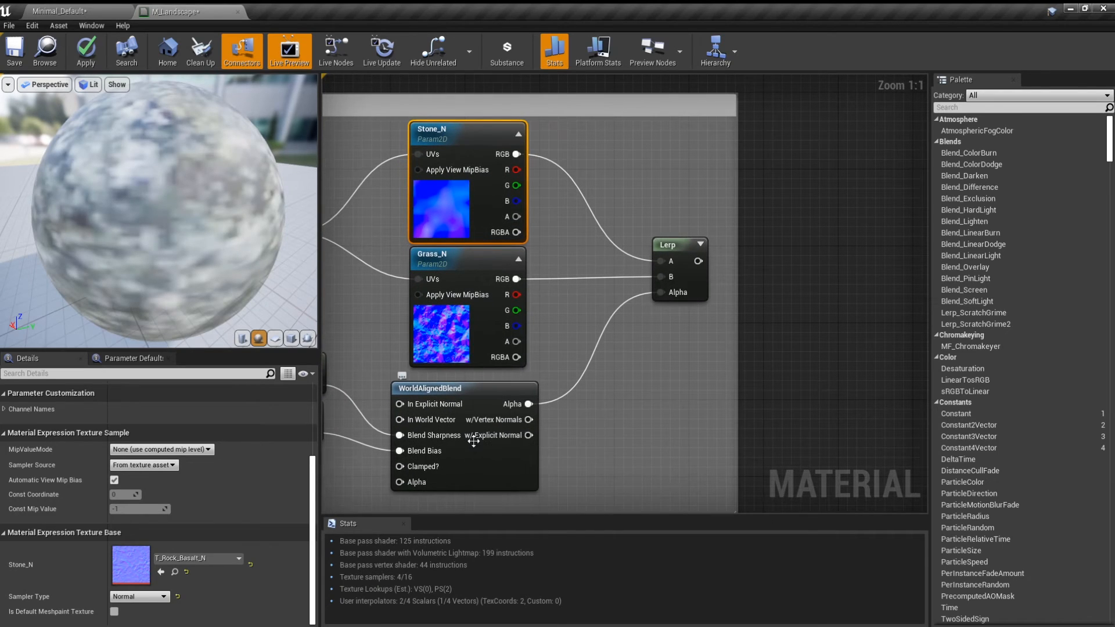
pyautogui.rightClick(655, 302)
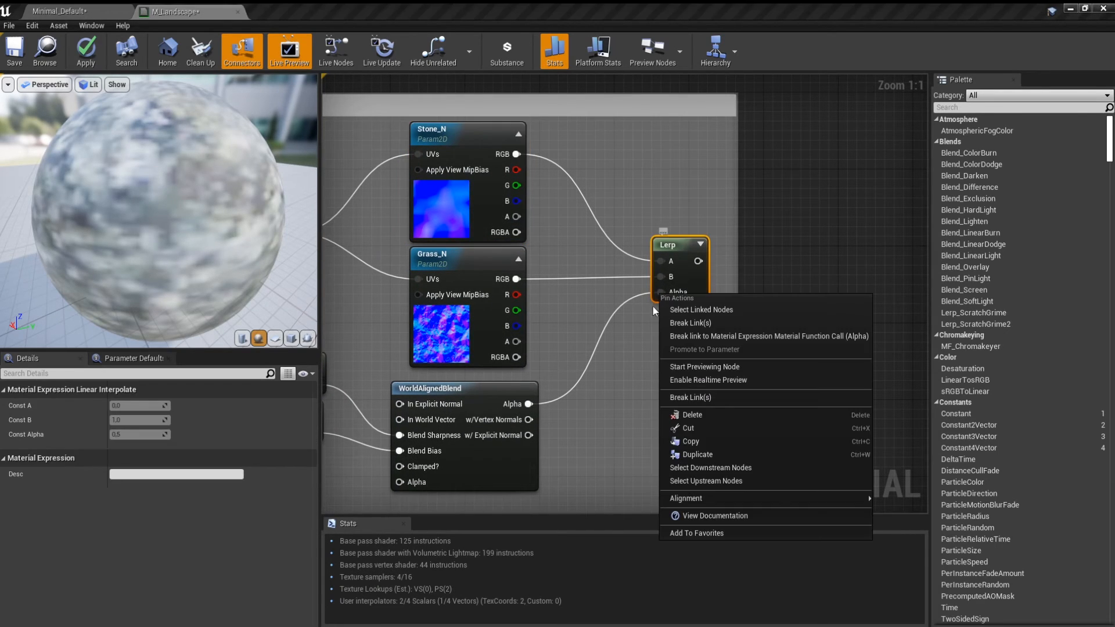
pyautogui.click(691, 320)
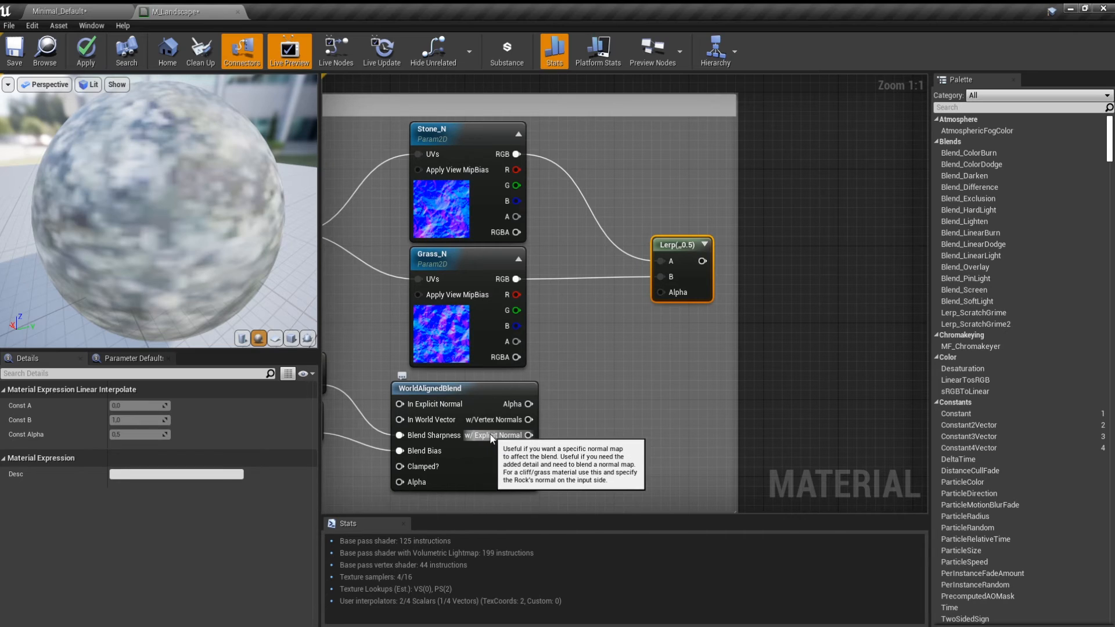
# - Connect the lower WorldAlignedBlend's w/ Explicit Normal output to the Lerp's Alpha, and the Lerp's output to M_Landscape's Normal input
pyautogui.moveTo(528, 435); pyautogui.dragTo(660, 293)
pyautogui.click(677, 324)
pyautogui.scroll(-4, 535, 412)
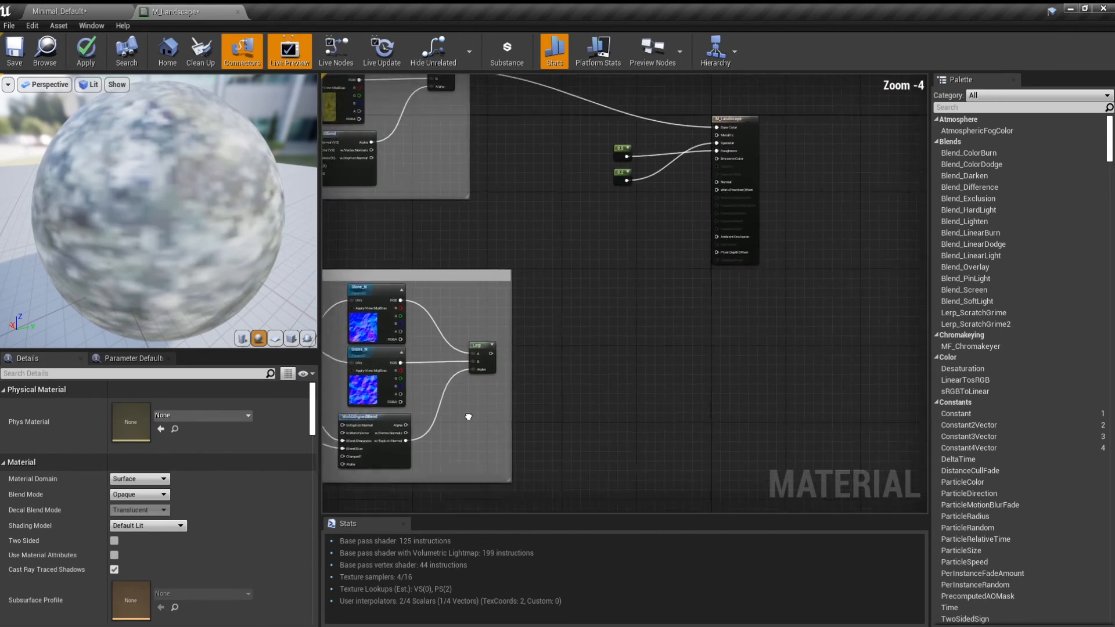
pyautogui.scroll(4, 444, 348)
pyautogui.moveTo(447, 345); pyautogui.dragTo(910, 203)
pyautogui.scroll(-3, 628, 381)
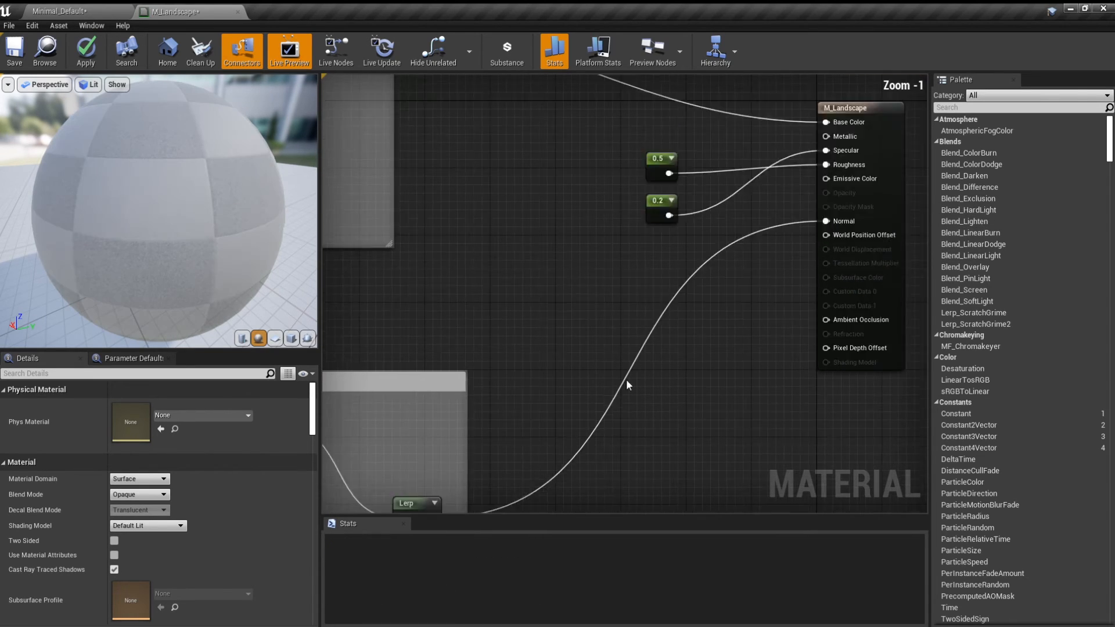
# - Move the normal map comment group closer to the M_Landscape result node and rename the comment to AutoMaterial_N
pyautogui.moveTo(481, 360); pyautogui.dragTo(662, 326)
pyautogui.scroll(3, 488, 335)
pyautogui.moveTo(488, 335); pyautogui.dragTo(602, 333, button='right')
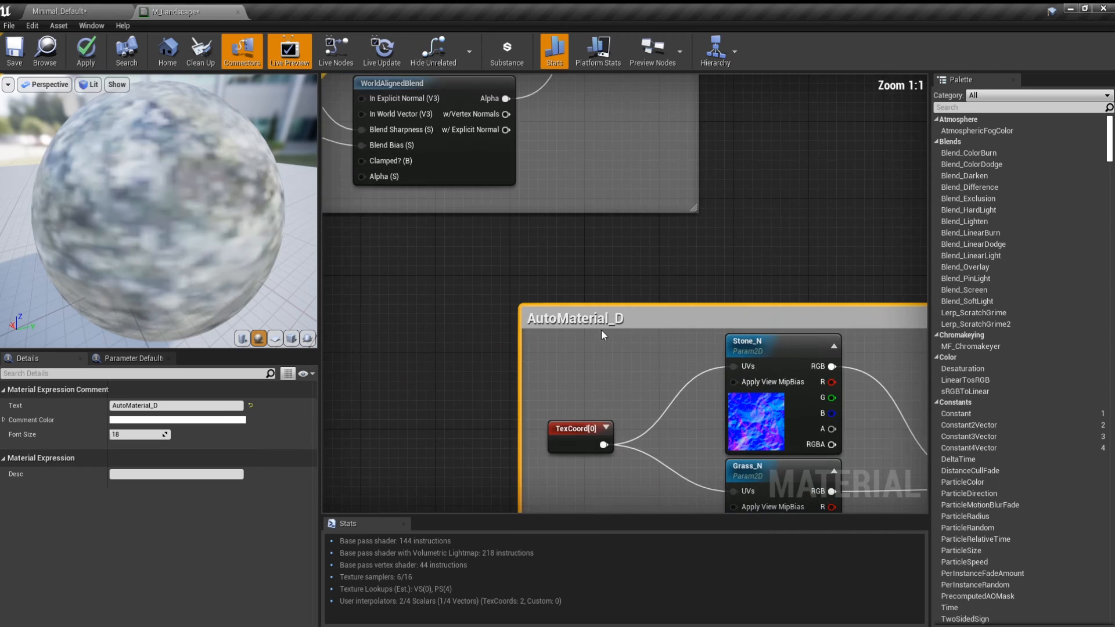
pyautogui.click(184, 405)
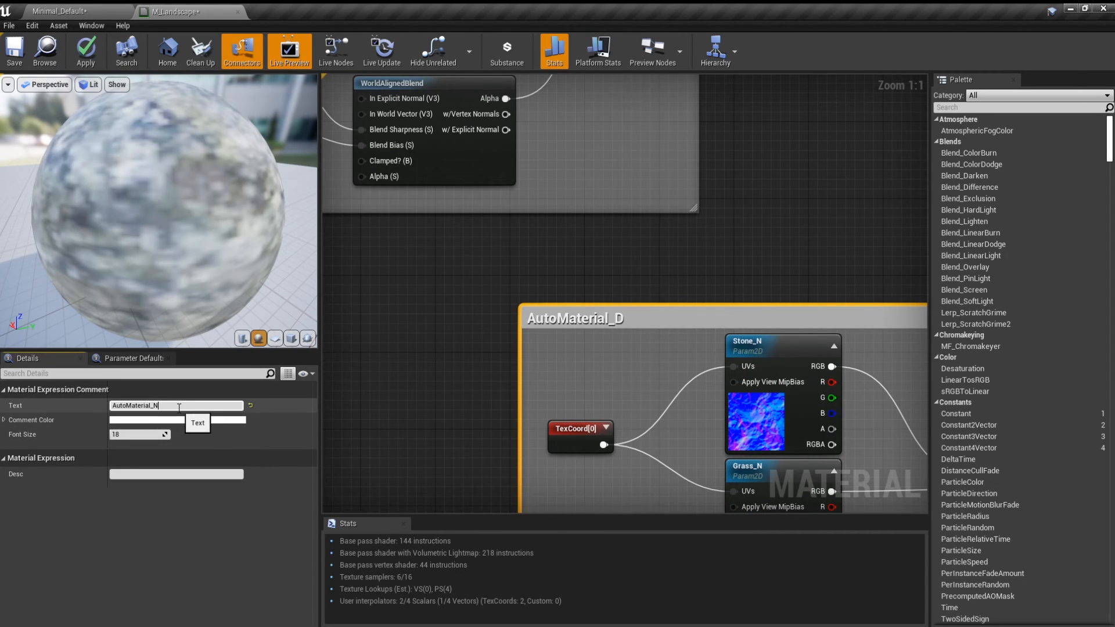
pyautogui.write('N')
pyautogui.click(398, 319)
pyautogui.scroll(-5, 466, 333)
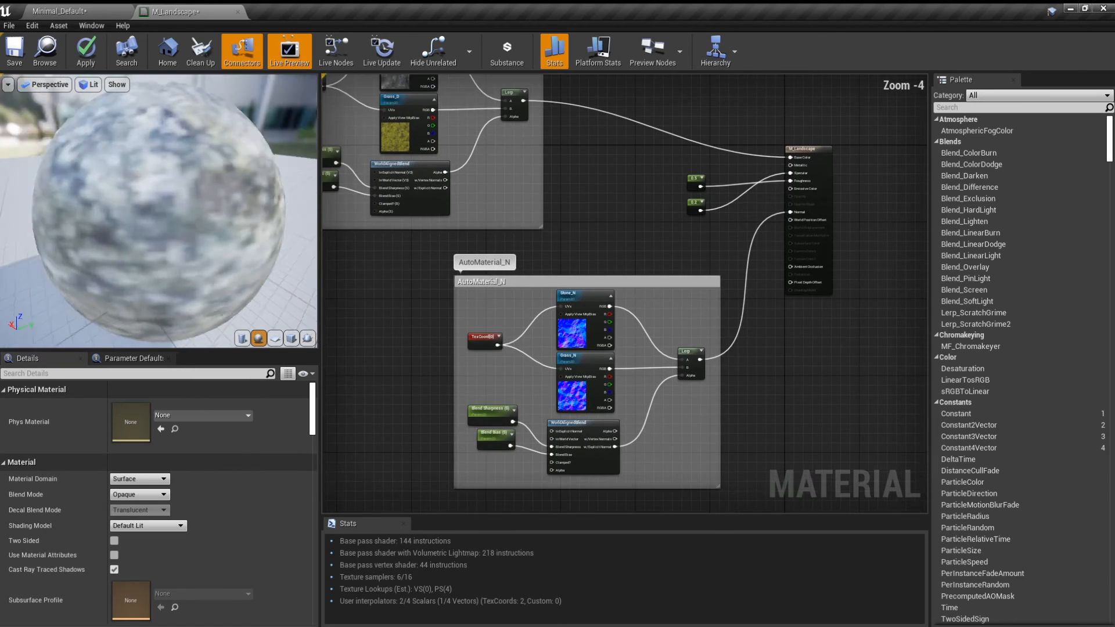
# - Apply the M_Landscape changes and examine the normal-mapped grass and stone up close in the Minimal_Default level
pyautogui.click(96, 61)
pyautogui.click(100, 5)
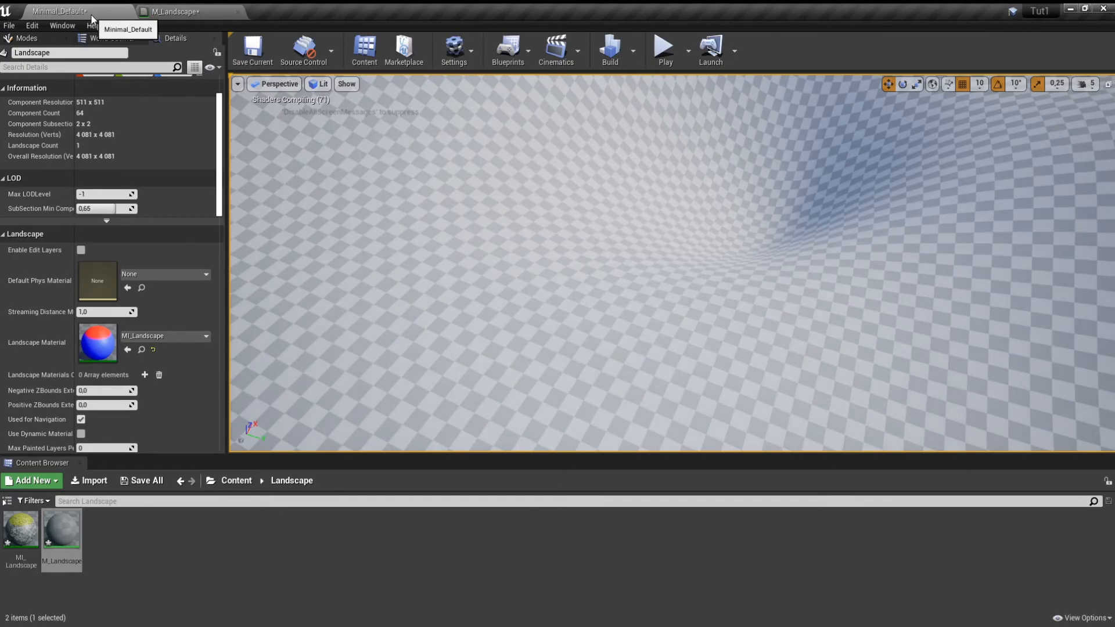
pyautogui.moveTo(442, 255); pyautogui.dragTo(439, 200, button='right')
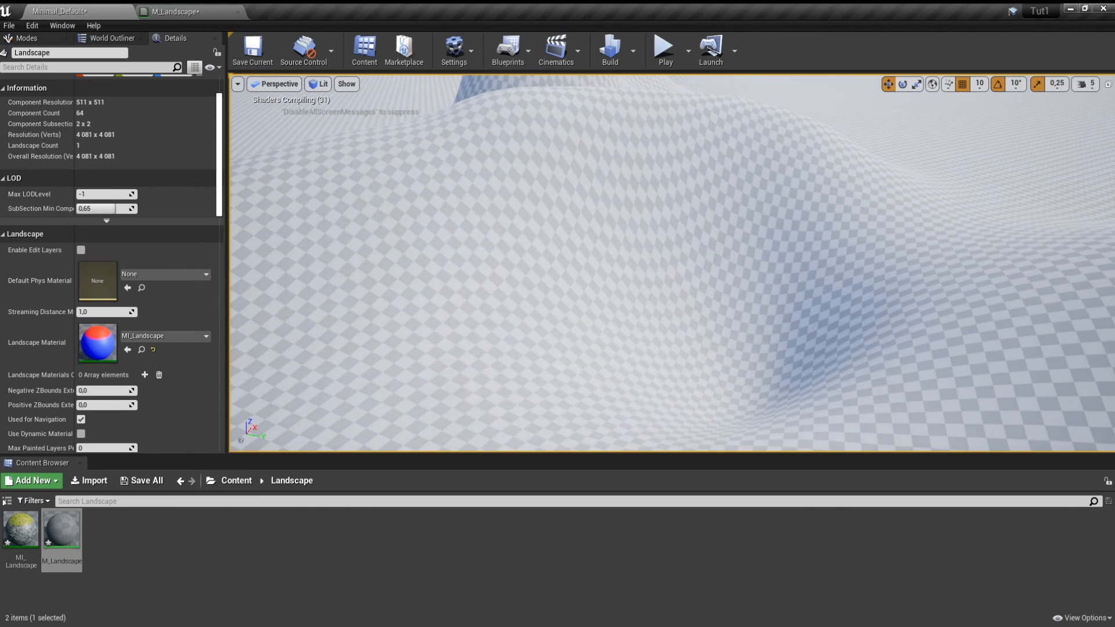
pyautogui.press('s')
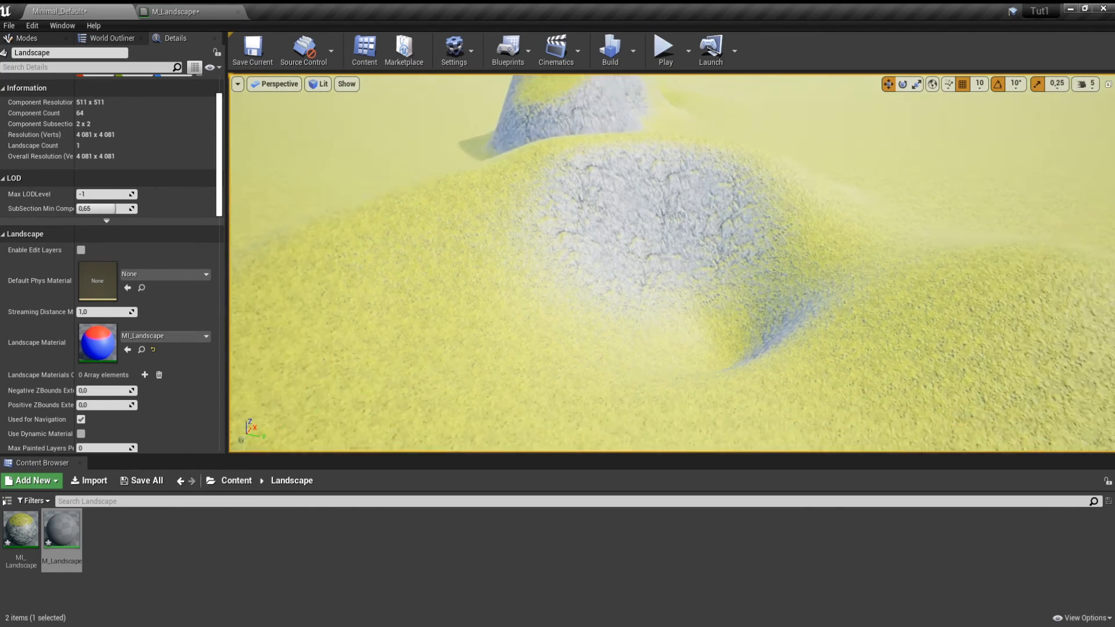
pyautogui.press('w')
pyautogui.press('w')
pyautogui.moveTo(441, 255); pyautogui.dragTo(401, 325, button='right')
pyautogui.press('s')
pyautogui.press('w')
pyautogui.moveTo(504, 345); pyautogui.dragTo(697, 361, button='right')
pyautogui.press('s')
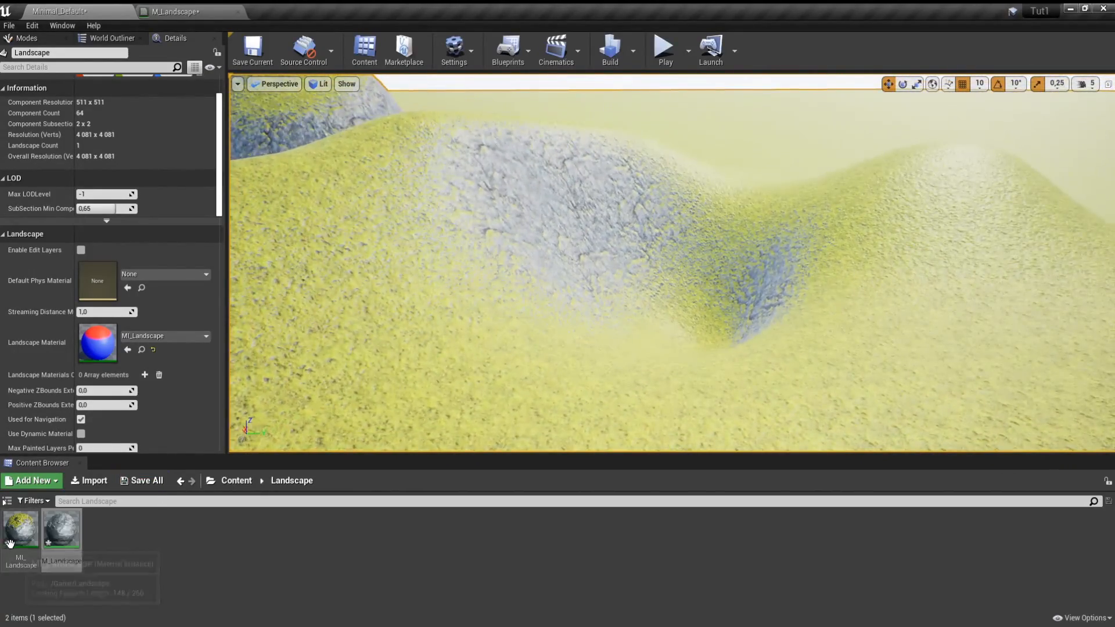
# - Open the MI_Landscape material instance in a floating window over the level editor and close the M_Landscape editor
pyautogui.moveTo(9, 543); pyautogui.dragTo(125, 357)
pyautogui.doubleClick(33, 535)
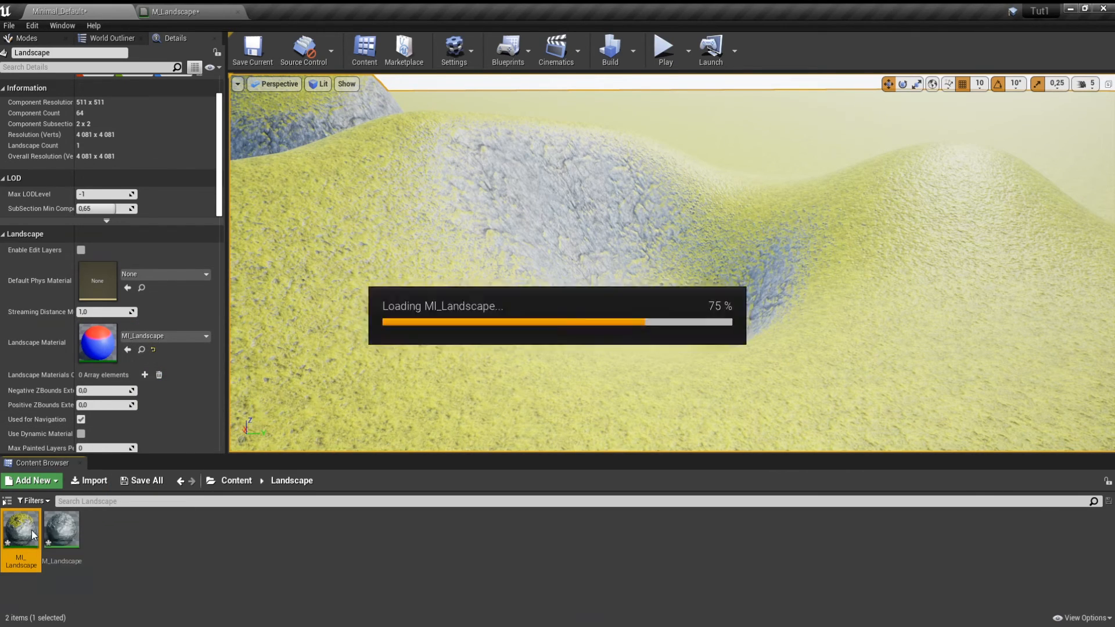
pyautogui.moveTo(320, 11); pyautogui.dragTo(225, 455)
pyautogui.click(238, 12)
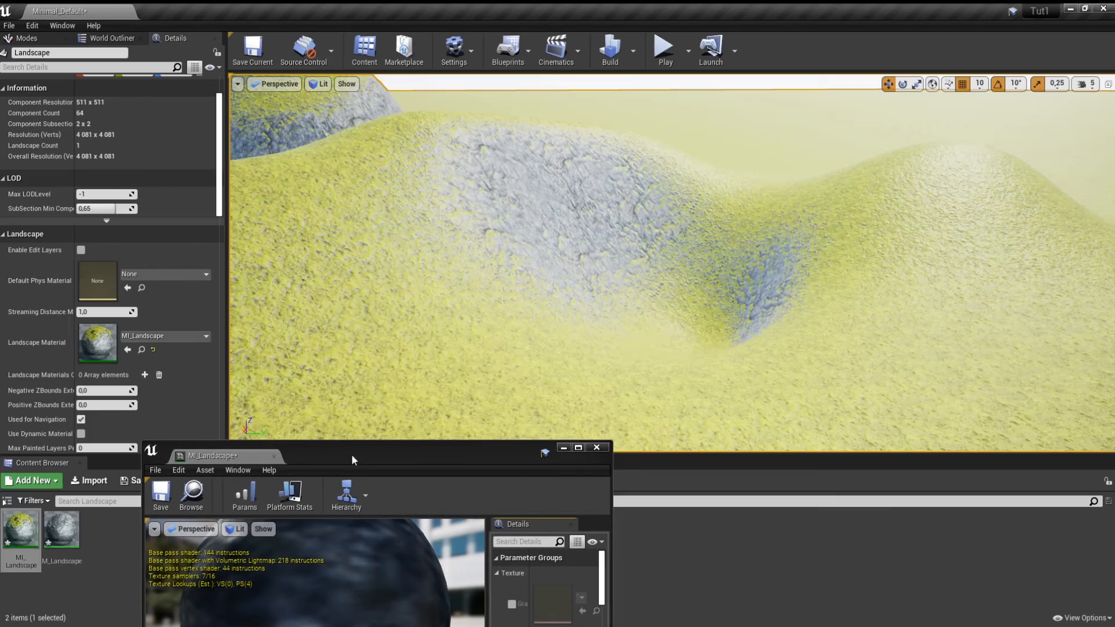
pyautogui.moveTo(352, 457); pyautogui.dragTo(213, 385)
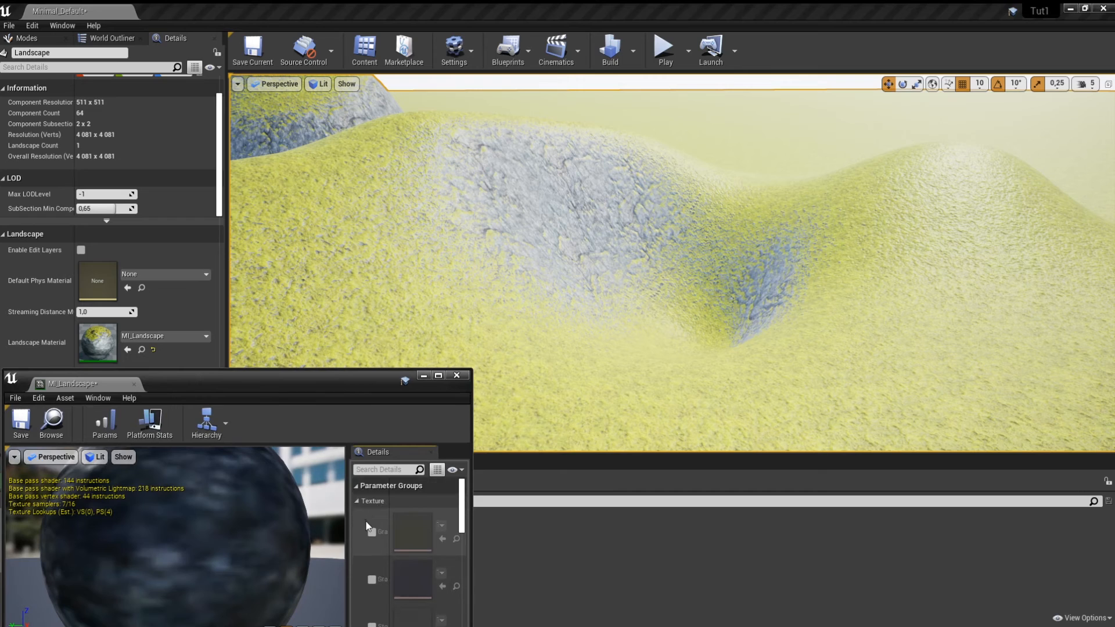
# - Review MI_Landscape's parameters, then collapse its texture values and widen the floating window below the visible terrain
pyautogui.click(438, 375)
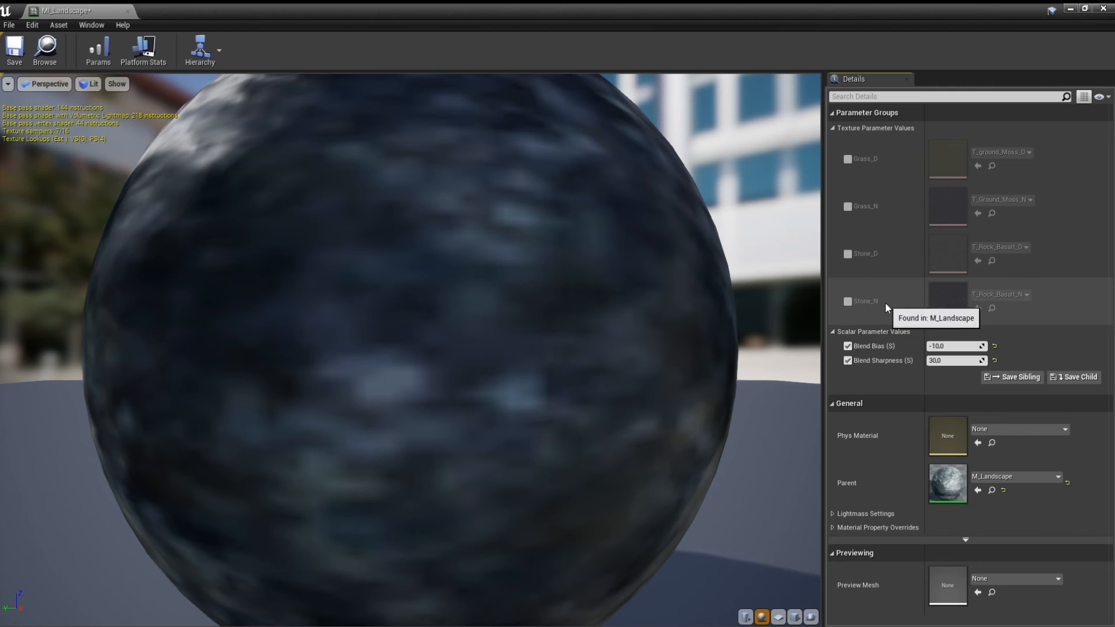
pyautogui.moveTo(424, 8); pyautogui.dragTo(273, 284)
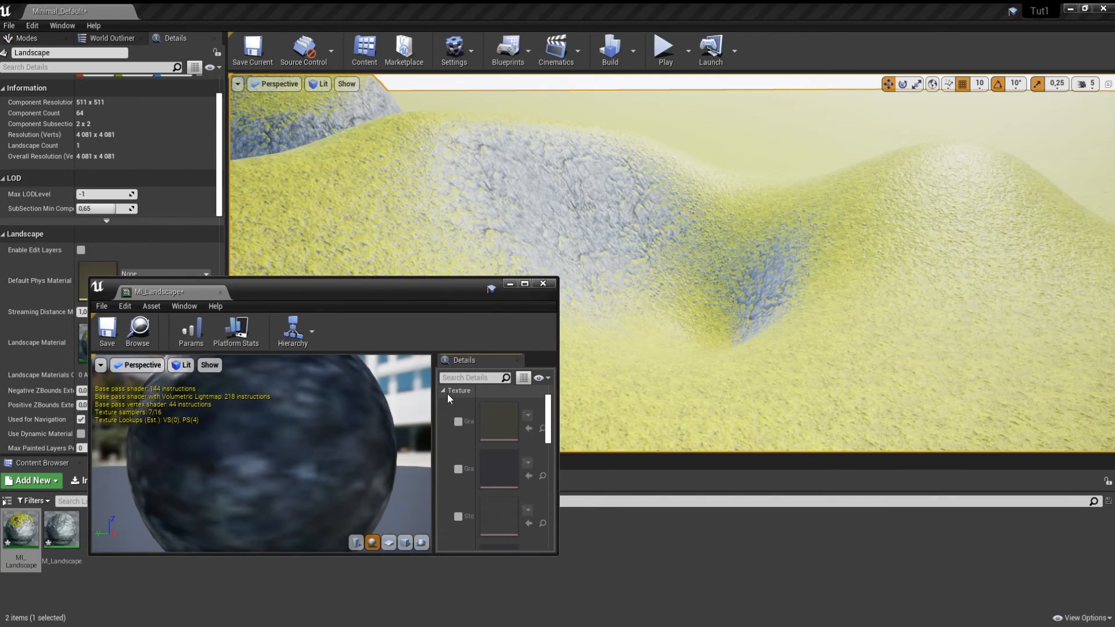
pyautogui.click(444, 409)
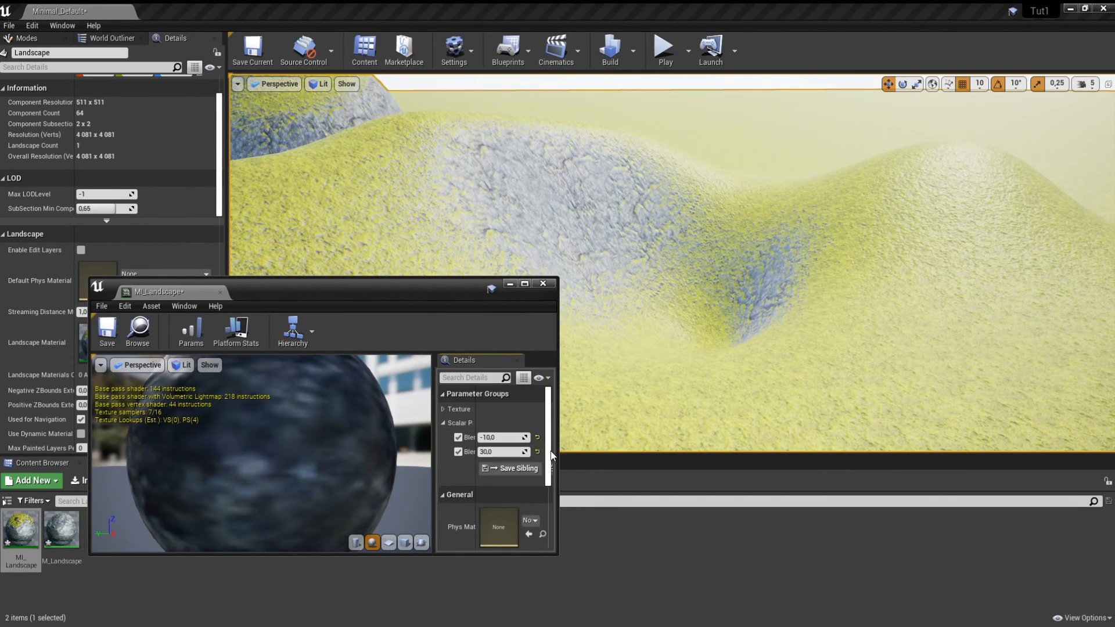
pyautogui.moveTo(558, 418); pyautogui.dragTo(780, 414)
pyautogui.moveTo(628, 298); pyautogui.dragTo(569, 370)
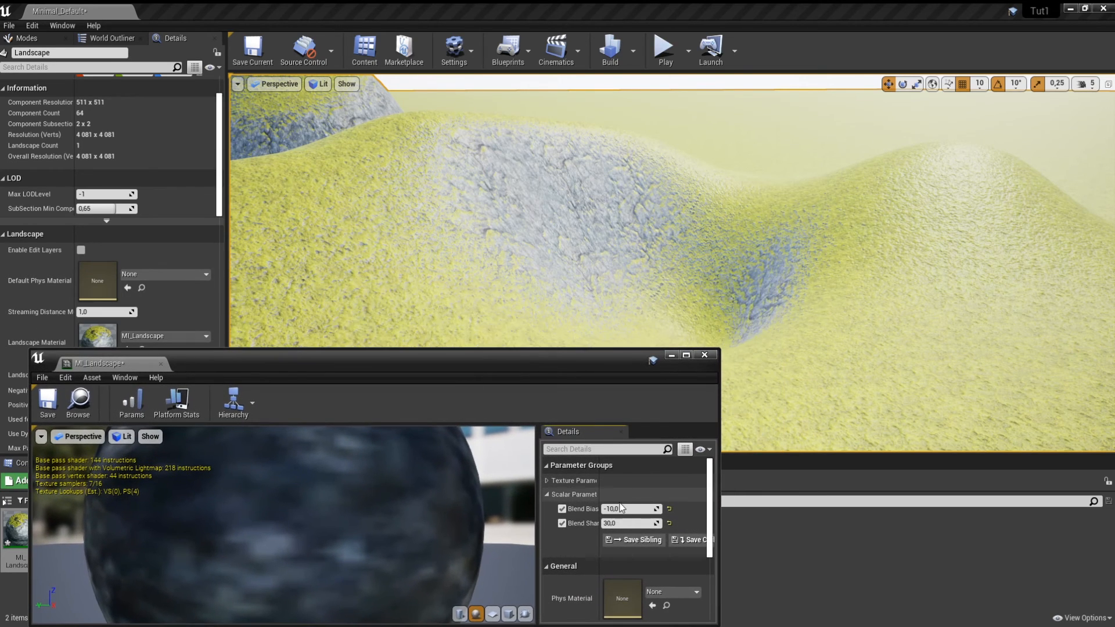
# - Set MI_Landscape's Blend Sharpness to 25 and review the stone and grass blend on the terrain
pyautogui.moveTo(614, 523); pyautogui.dragTo(627, 524)
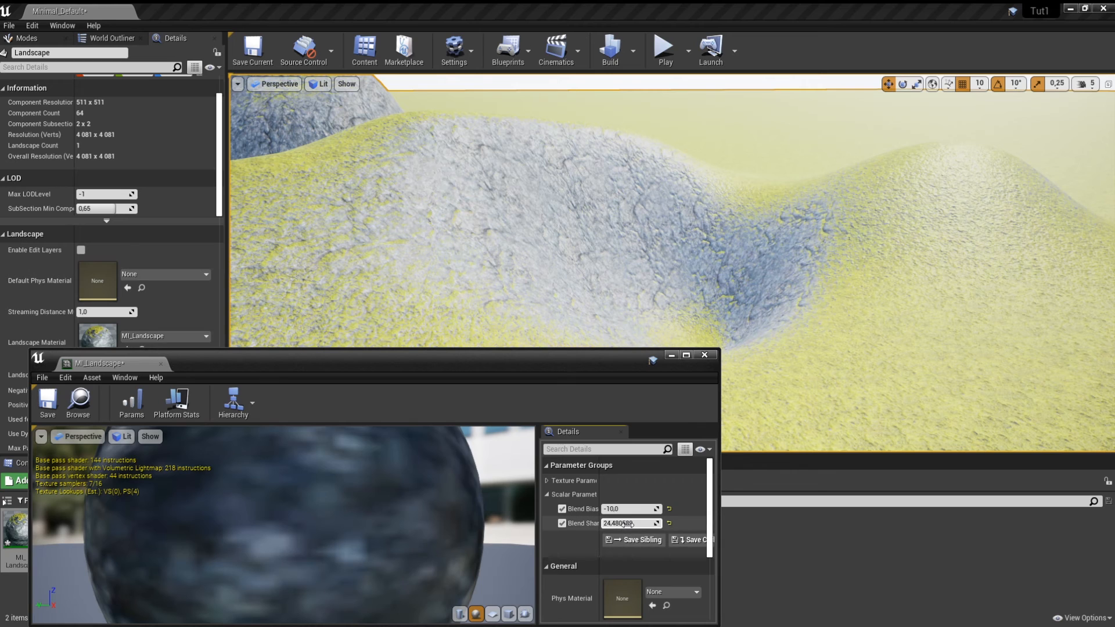
pyautogui.press('Return')
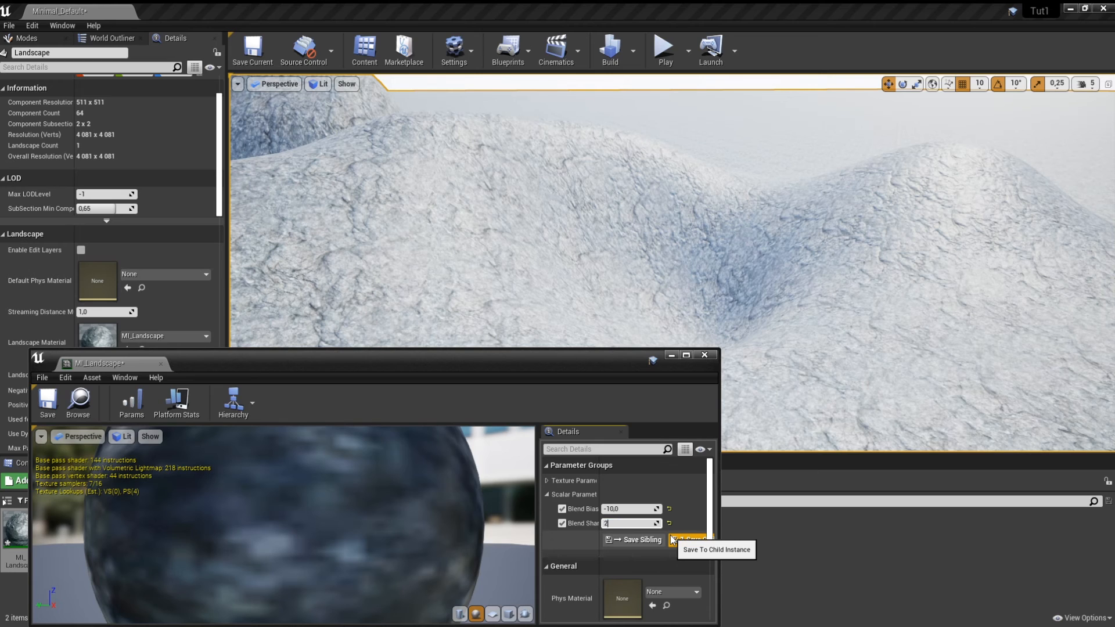
pyautogui.write('24')
pyautogui.press('Return')
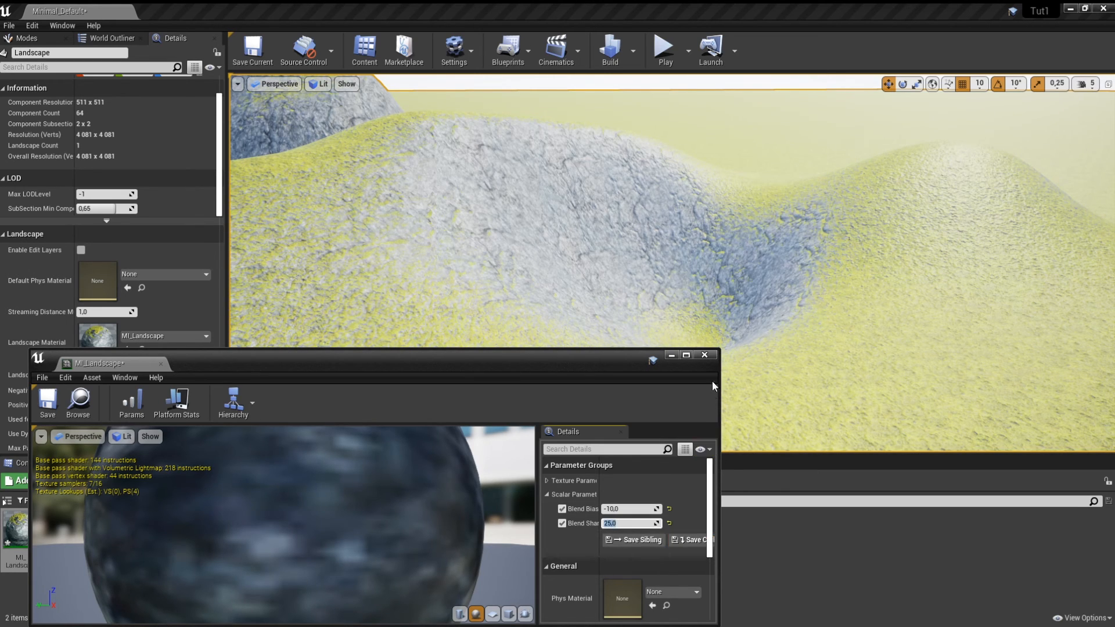
pyautogui.click(705, 355)
pyautogui.press('w')
pyautogui.moveTo(704, 351); pyautogui.dragTo(618, 329, button='right')
pyautogui.press('s')
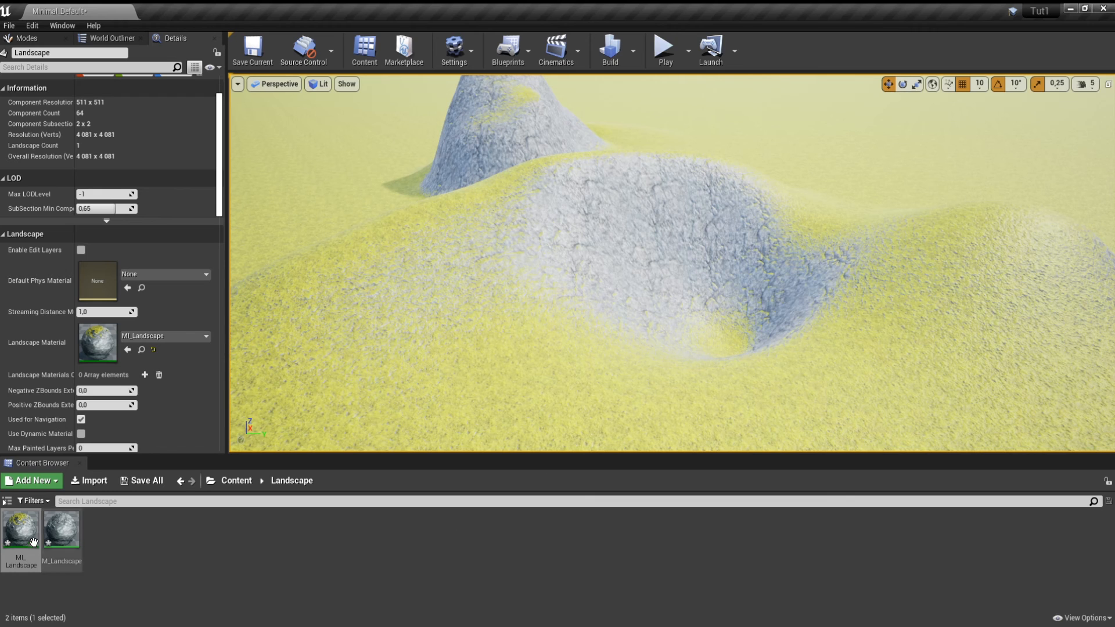
# - Reopen M_Landscape and align the AutoMaterial_N comment group directly beneath AutoMaterial_D with a small gap
pyautogui.click(61, 538)
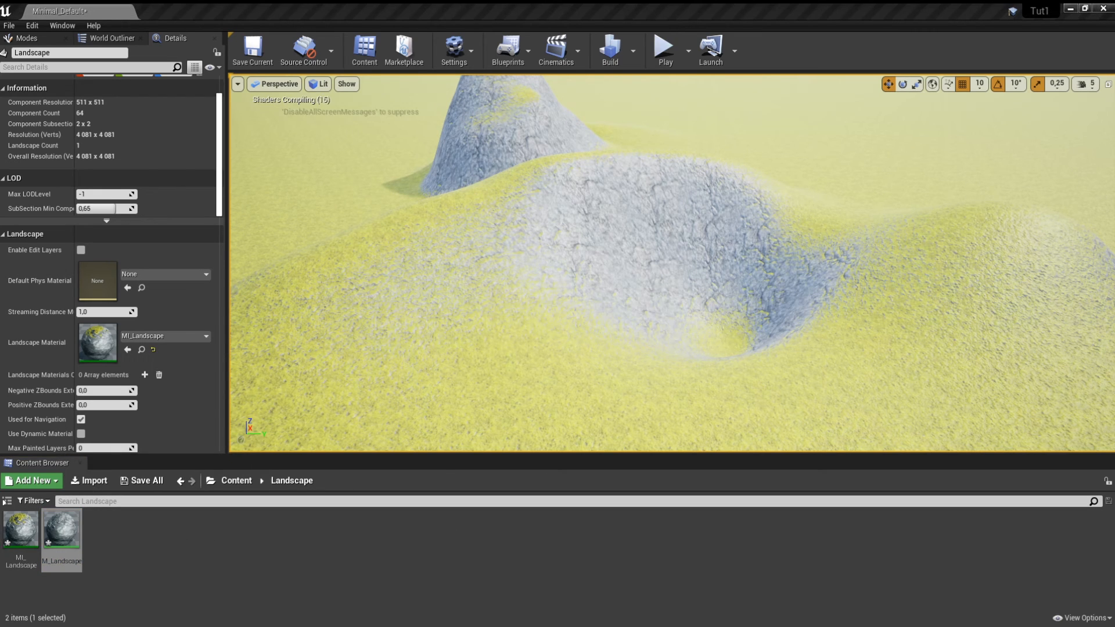
pyautogui.doubleClick(61, 532)
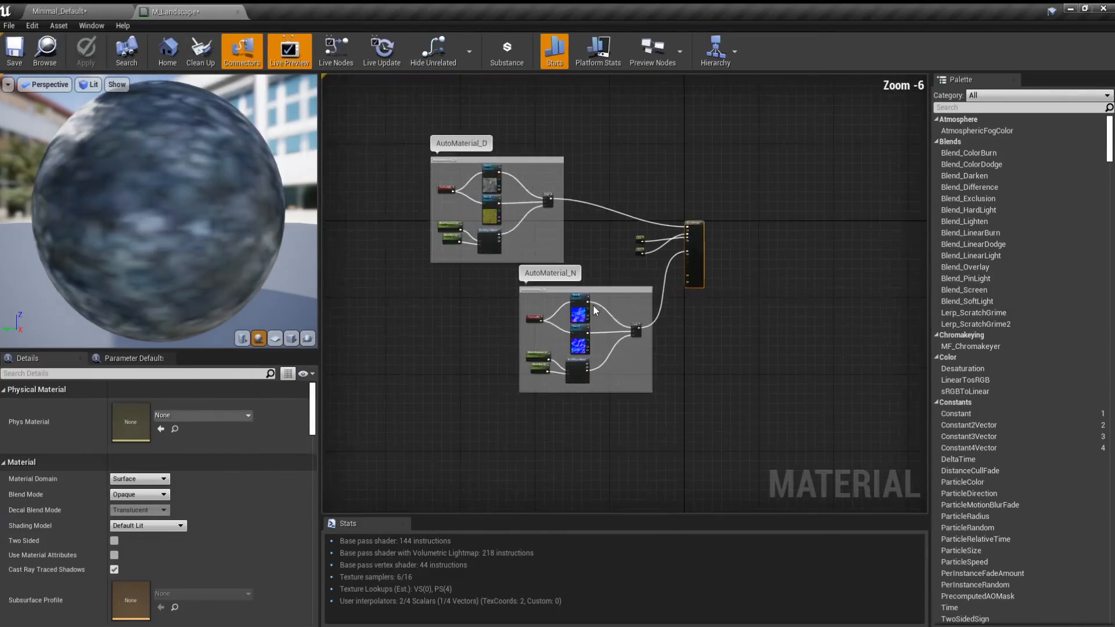
pyautogui.scroll(1, 594, 311)
pyautogui.moveTo(538, 282); pyautogui.dragTo(476, 257)
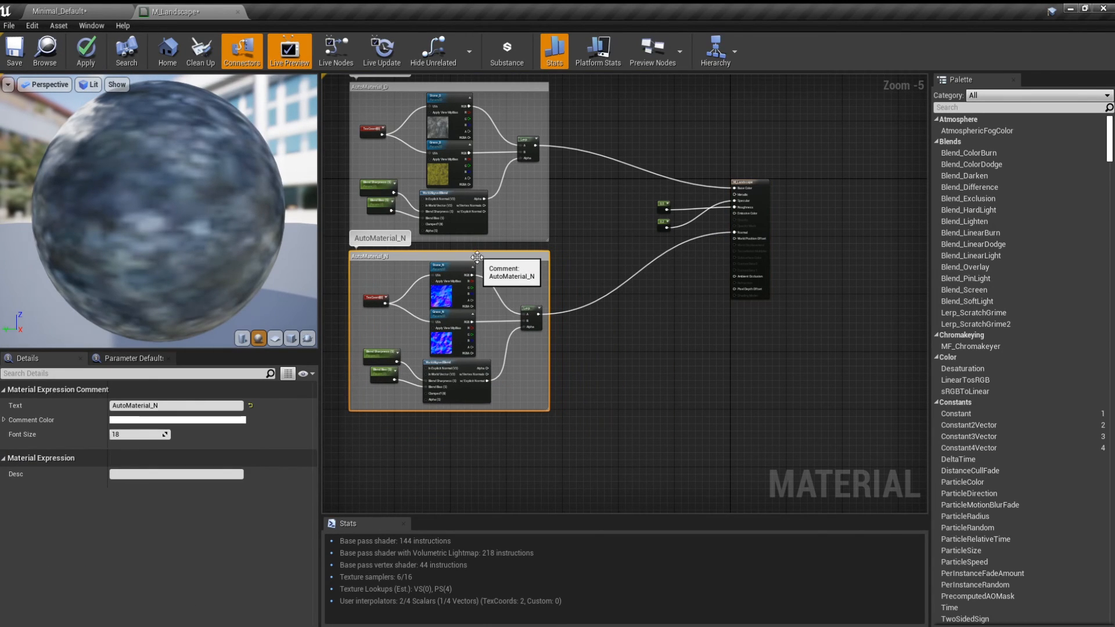
pyautogui.click(644, 371)
pyautogui.scroll(4, 610, 366)
pyautogui.scroll(-4, 604, 303)
pyautogui.scroll(4, 692, 299)
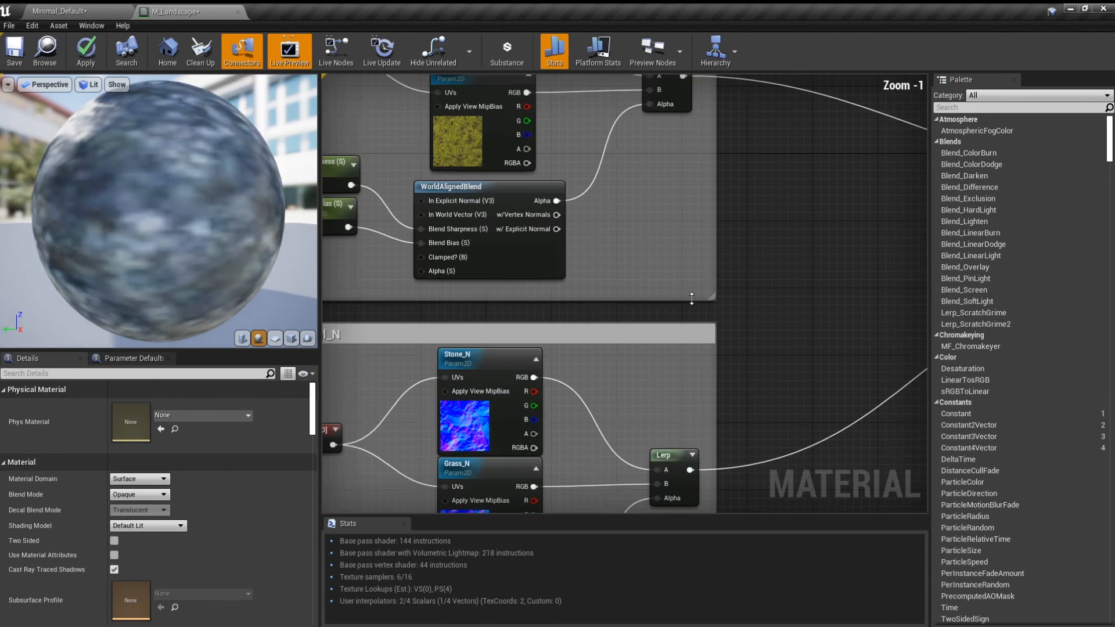
pyautogui.moveTo(680, 338); pyautogui.dragTo(681, 329)
pyautogui.click(771, 342)
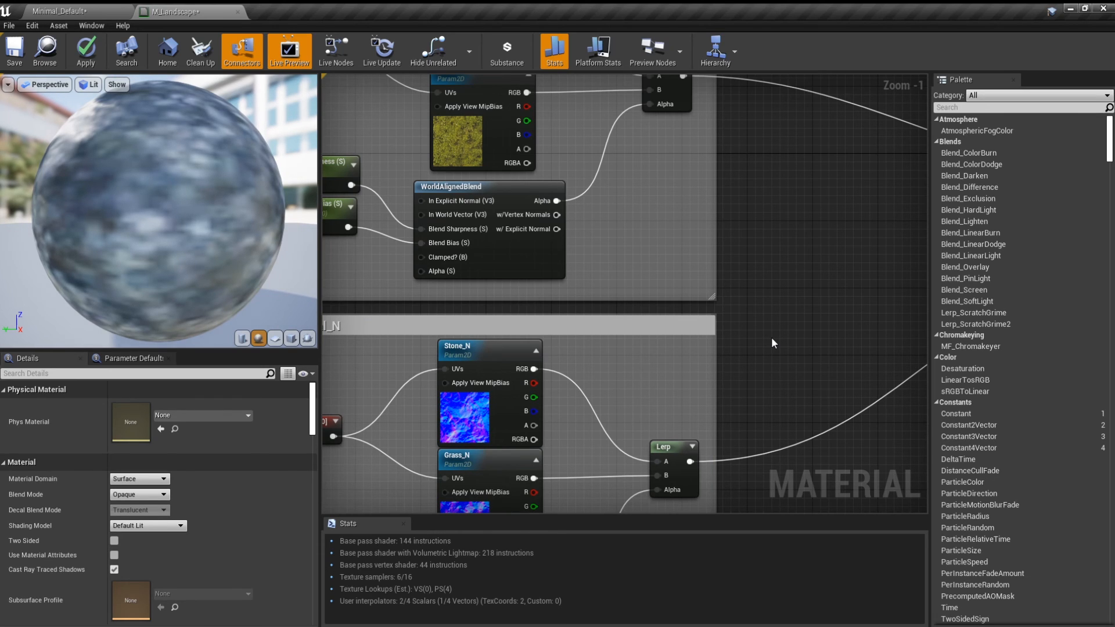
# - Apply the rearranged M_Landscape material and return to the level to check the hills
pyautogui.click(88, 52)
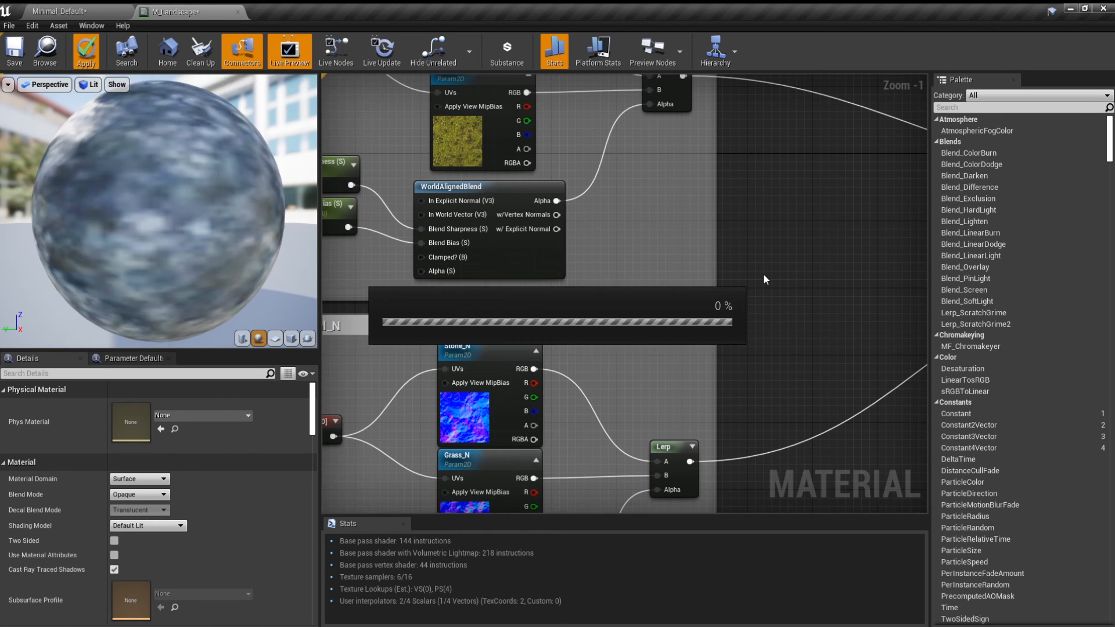
pyautogui.scroll(-4, 763, 273)
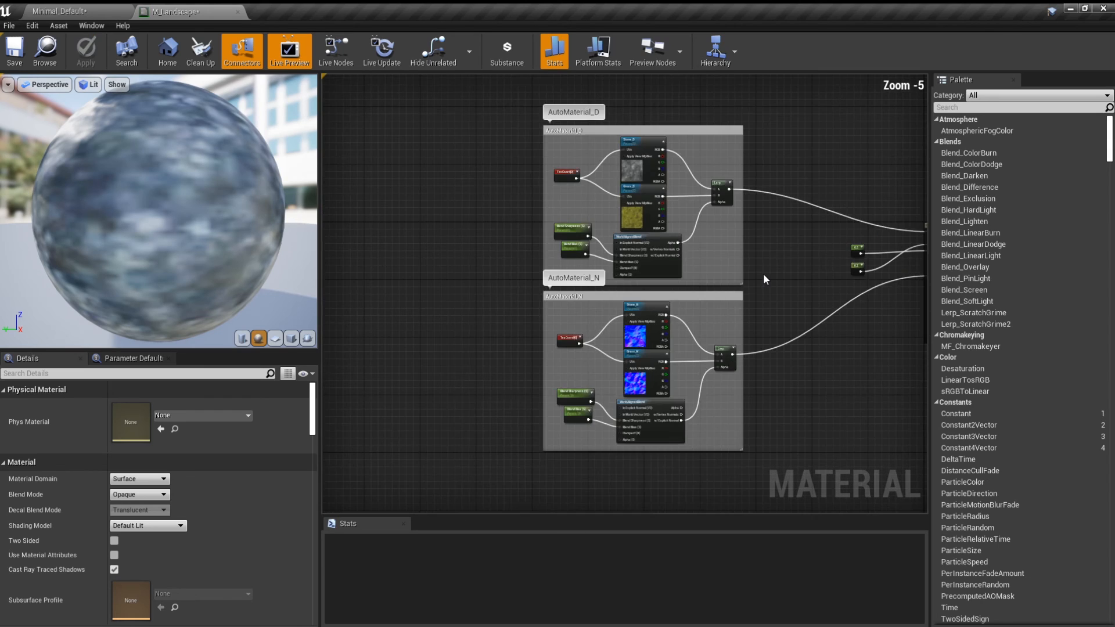
pyautogui.scroll(4, 726, 335)
pyautogui.click(87, 11)
pyautogui.moveTo(580, 244); pyautogui.dragTo(581, 198, button='right')
pyautogui.moveTo(531, 306); pyautogui.dragTo(492, 344, button='right')
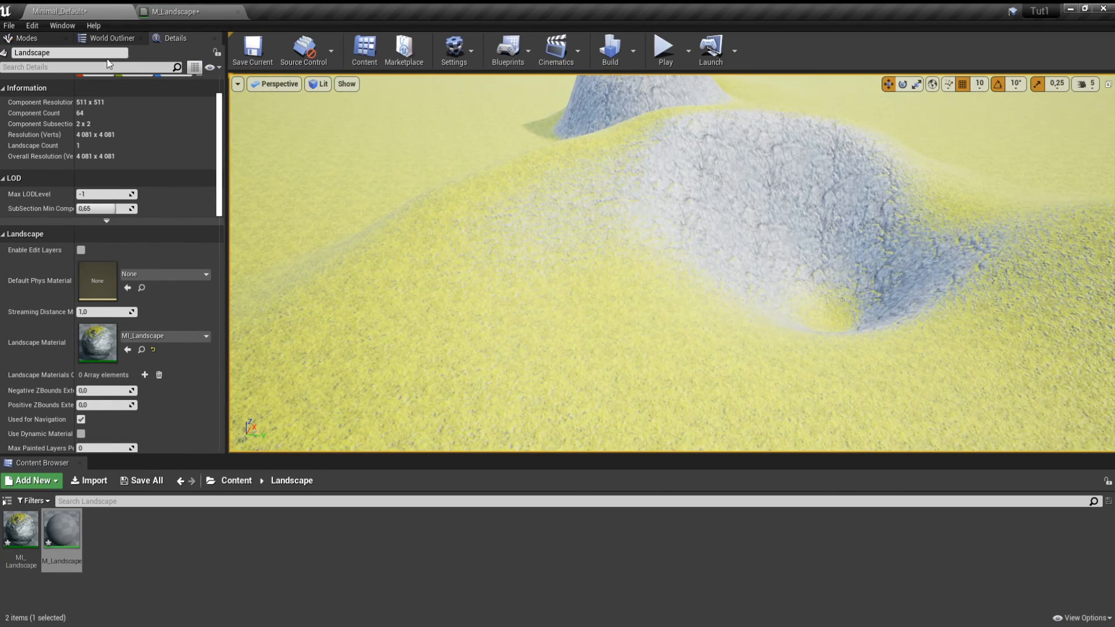
# - Switch to the Landscape mode's Paint tools and look over the terrain with the brush active
pyautogui.click(34, 38)
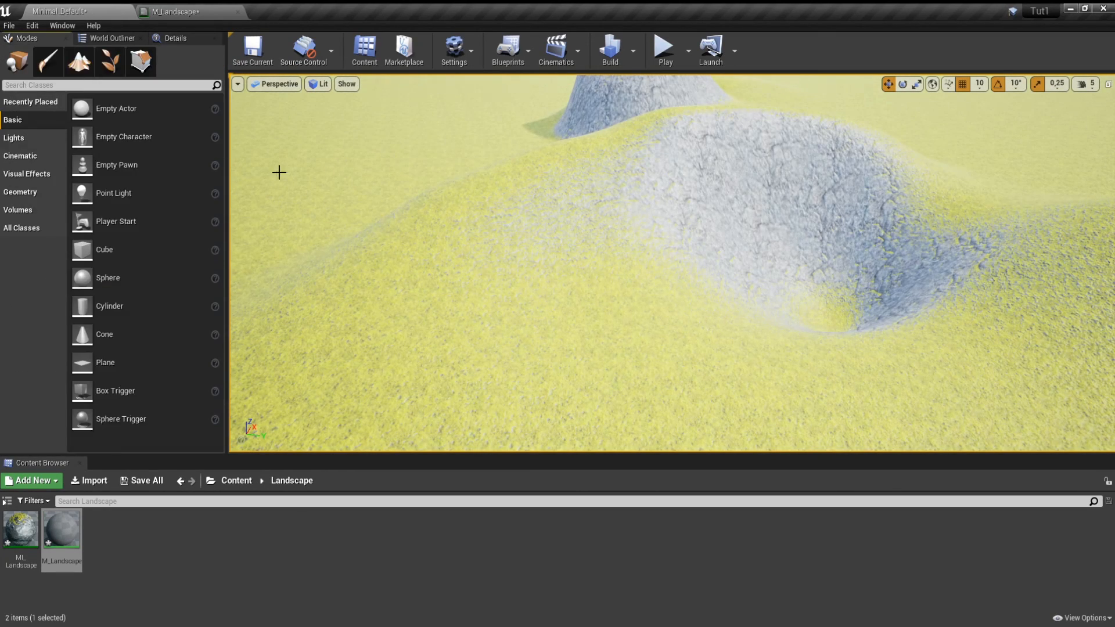
pyautogui.click(79, 61)
pyautogui.click(145, 95)
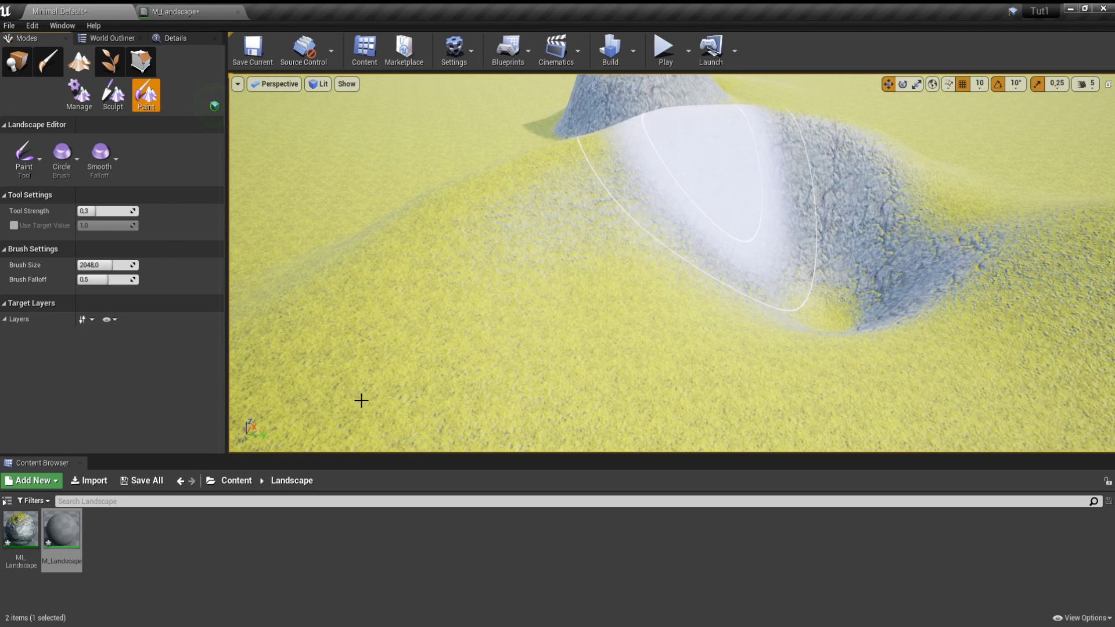
pyautogui.moveTo(361, 398); pyautogui.dragTo(392, 433, button='right')
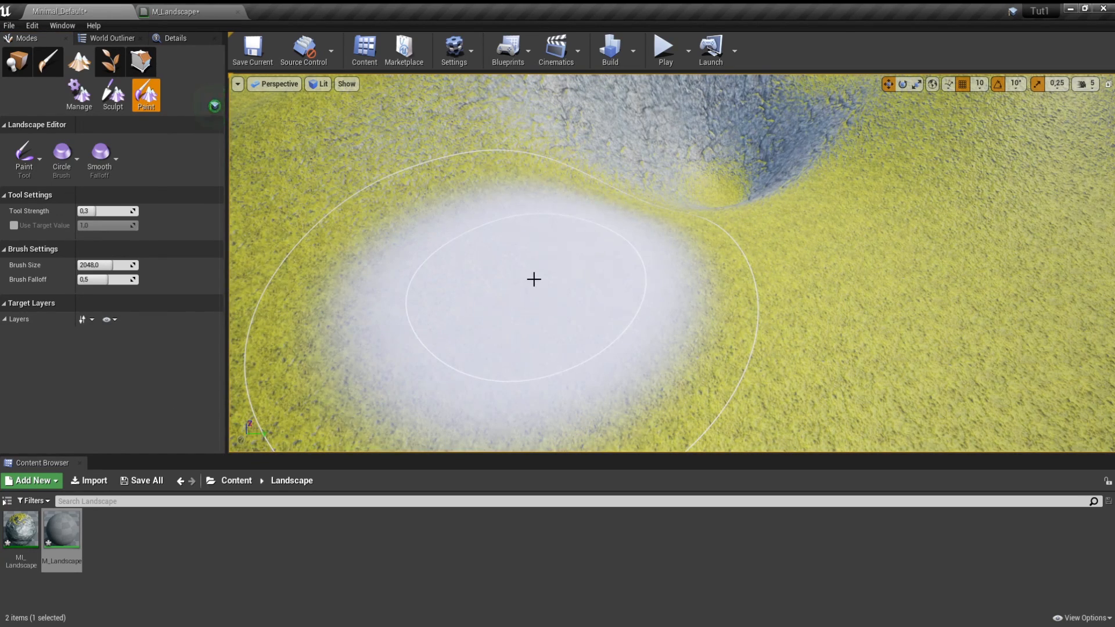
pyautogui.moveTo(534, 280); pyautogui.dragTo(541, 282, button='right')
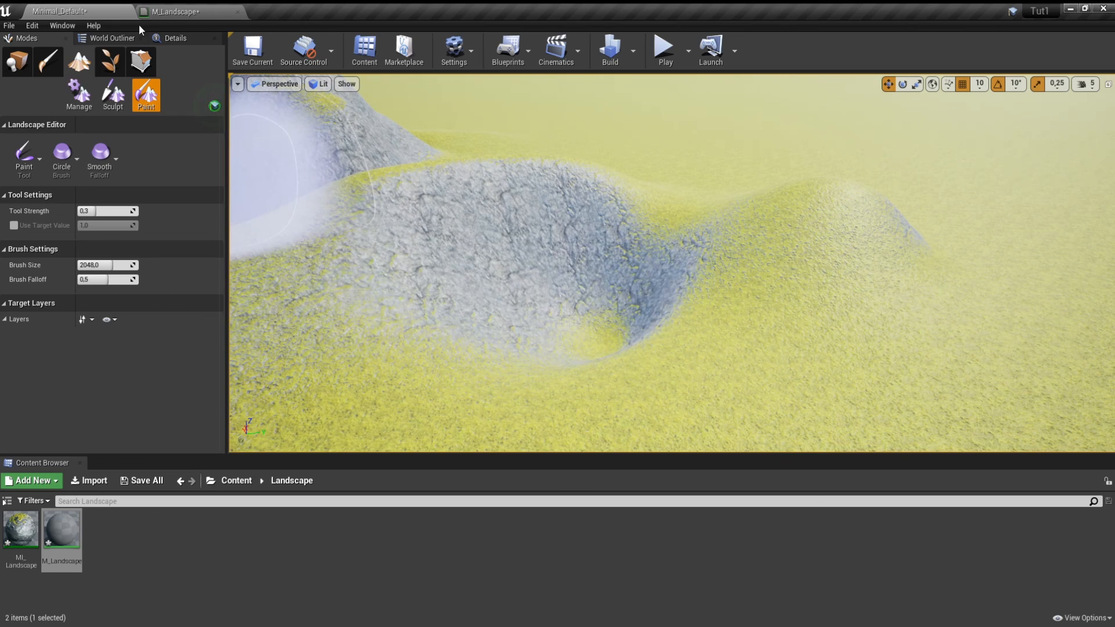
# - Close the M_Landscape material editor and view the finished landscape from a distance and up close
pyautogui.click(150, 12)
pyautogui.click(237, 11)
pyautogui.scroll(-1, 569, 261)
pyautogui.moveTo(569, 262); pyautogui.dragTo(551, 276, button='right')
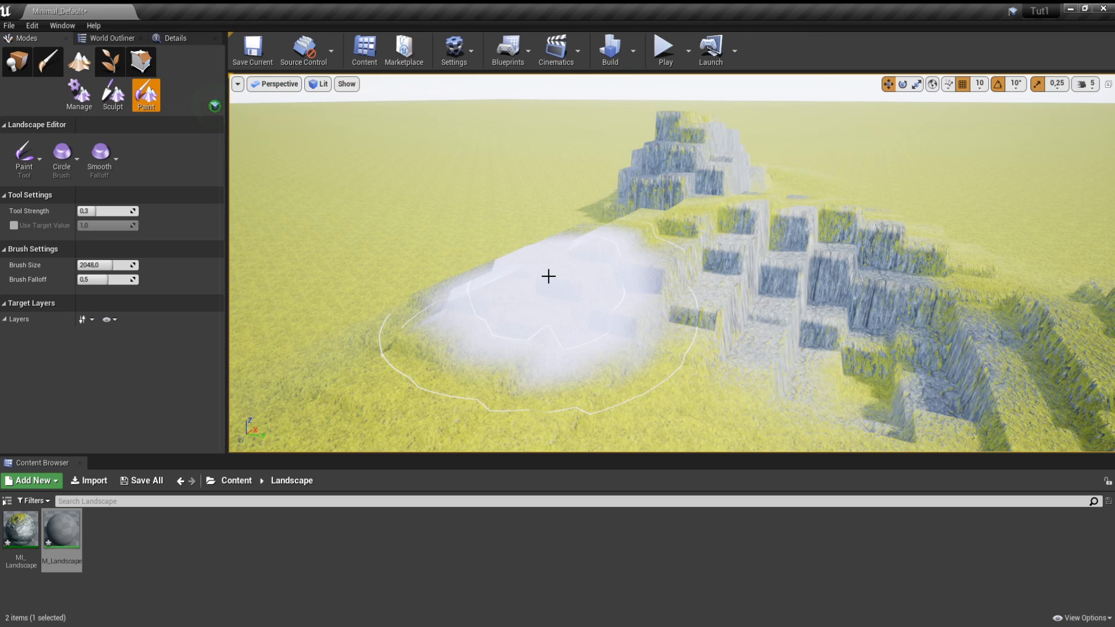
pyautogui.moveTo(587, 283); pyautogui.dragTo(602, 286, button='right')
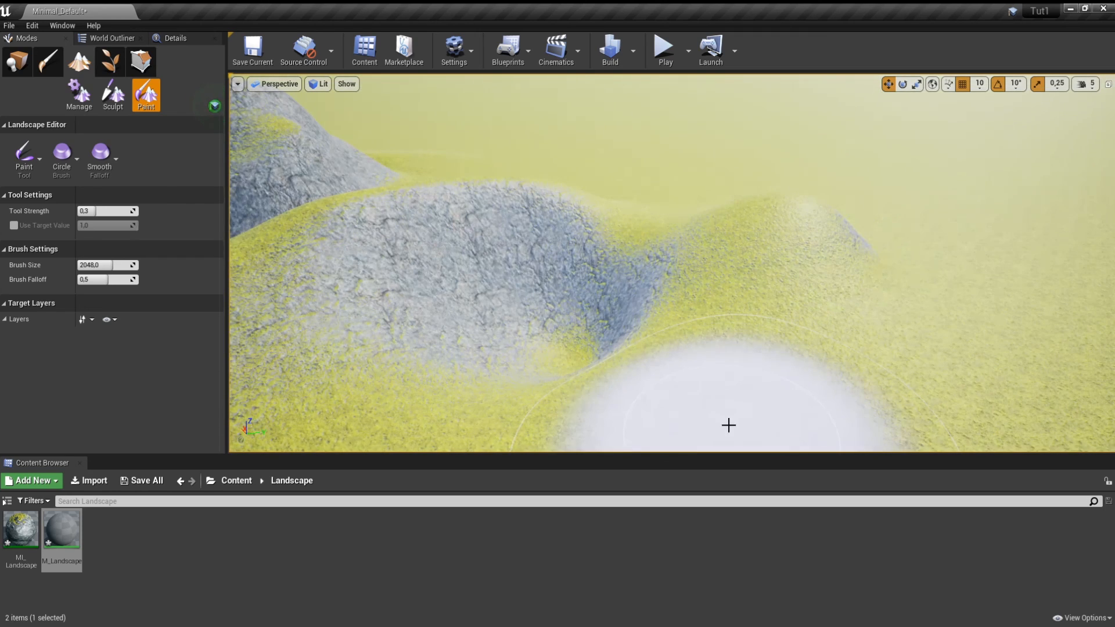